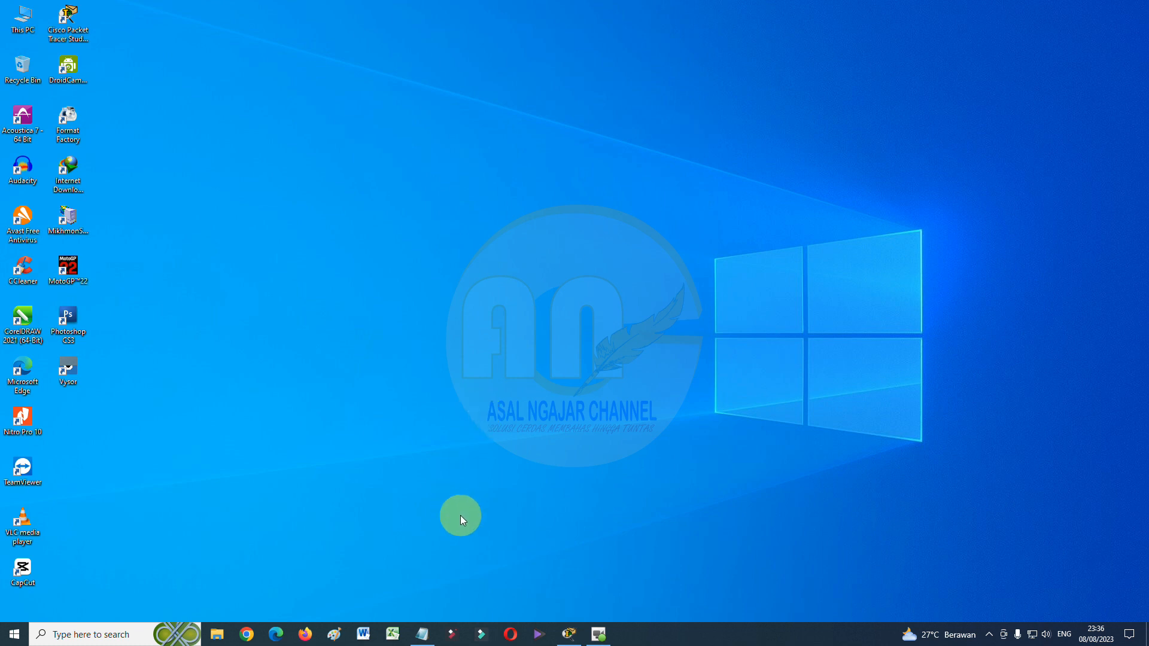
Read the Notepad note on building a MAN (Metropolitan Area Network) with serial cable, and minimize it
{"action": "left_click", "coordinate": [422, 635]}
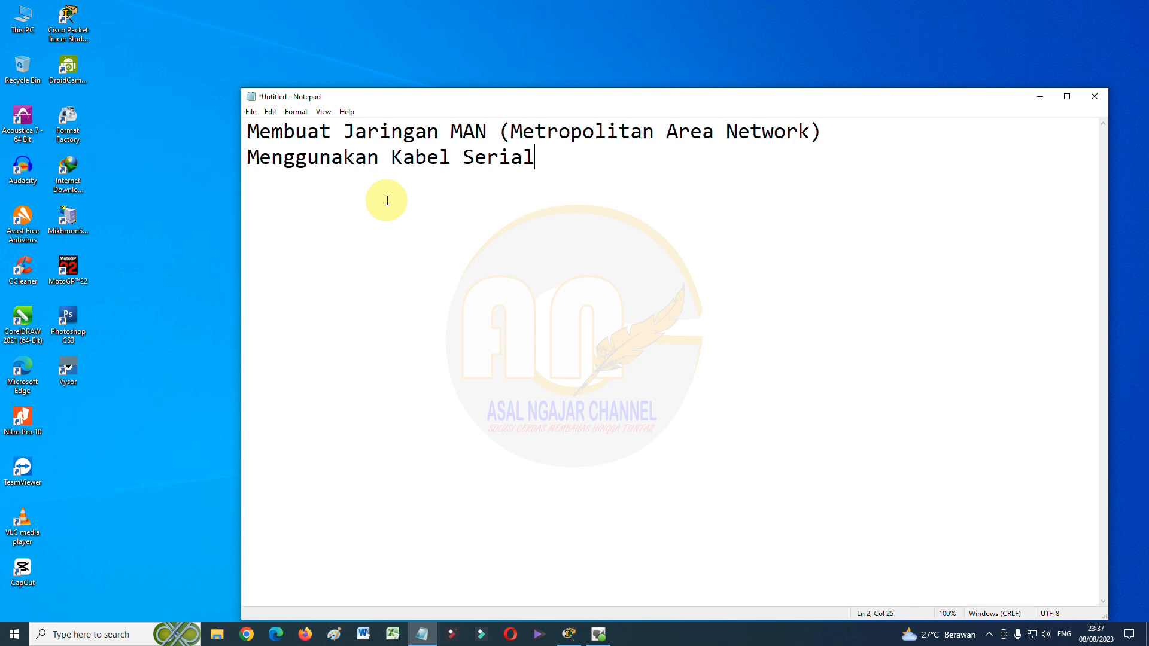
{"action": "left_click", "coordinate": [1039, 97]}
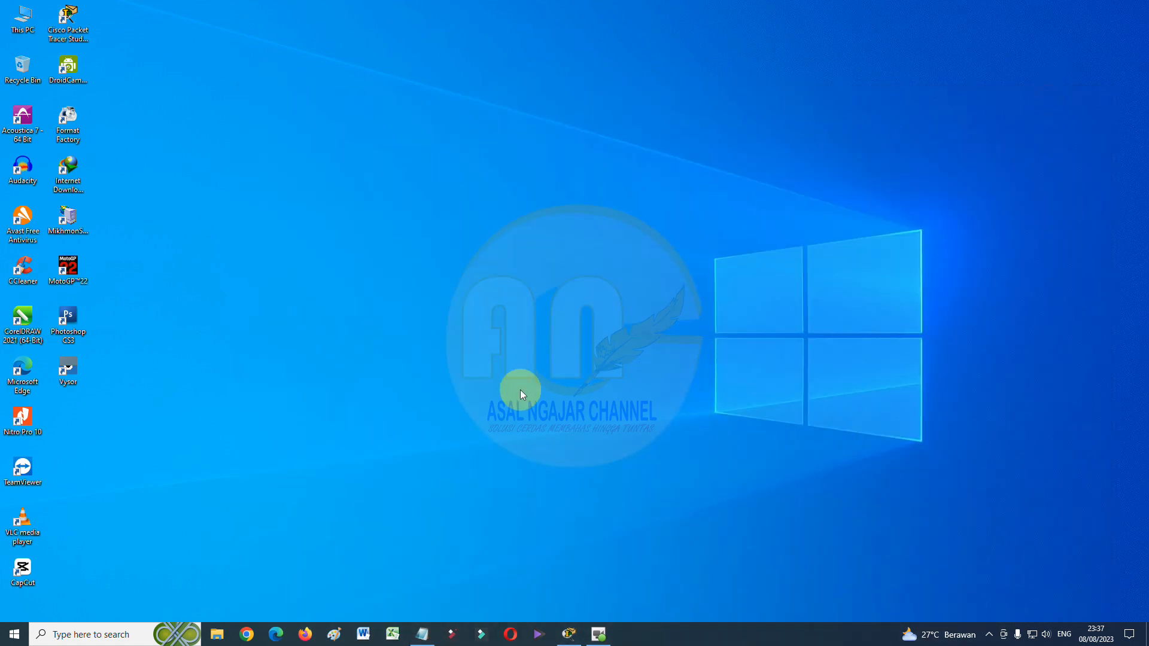
Switch to Cisco Packet Tracer and place three Router-PT routers in a triangle, with Router0 and Router1 level above Router2
{"action": "left_click", "coordinate": [569, 634]}
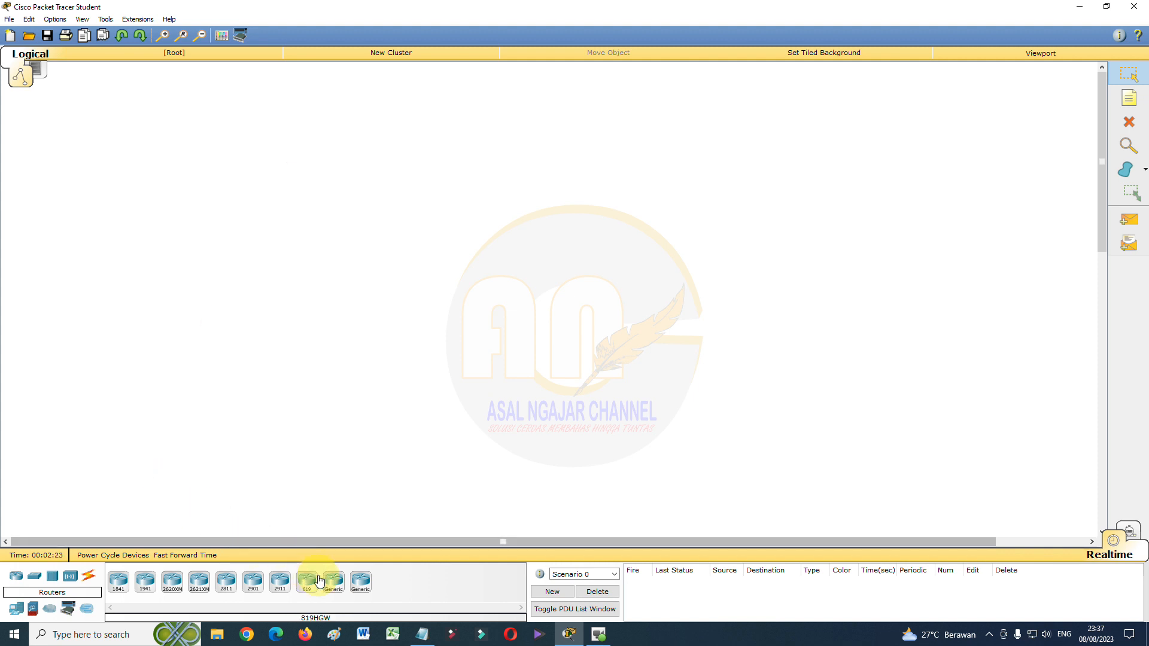
{"action": "left_click", "coordinate": [339, 590]}
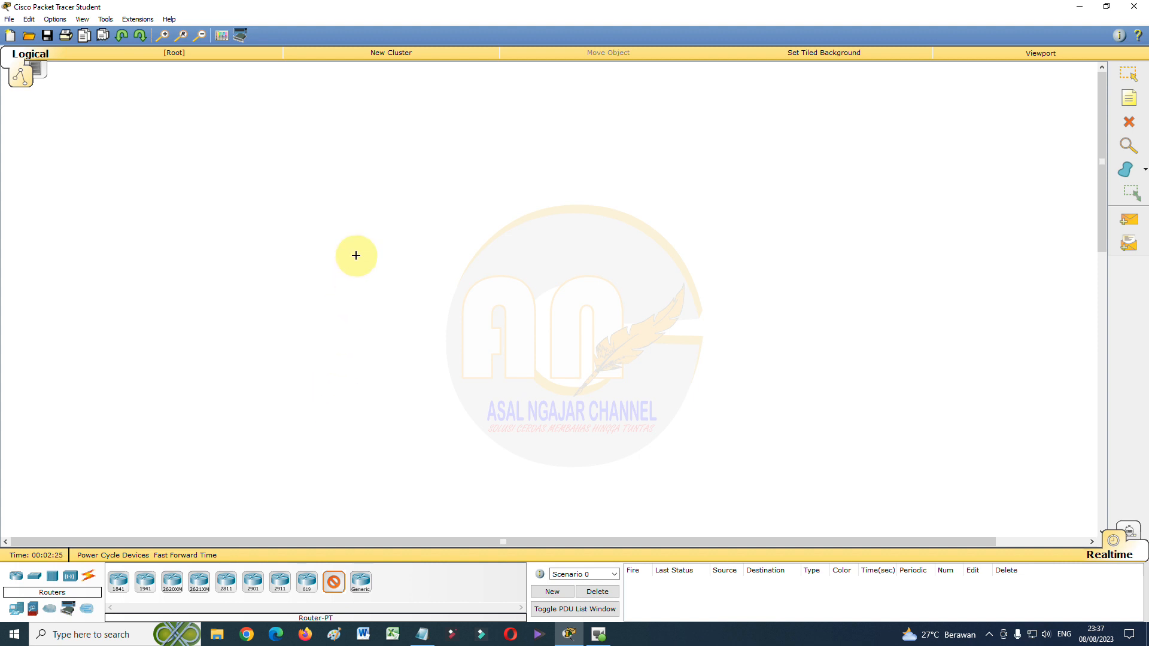
{"action": "left_click", "coordinate": [364, 160]}
{"action": "left_click", "coordinate": [339, 583]}
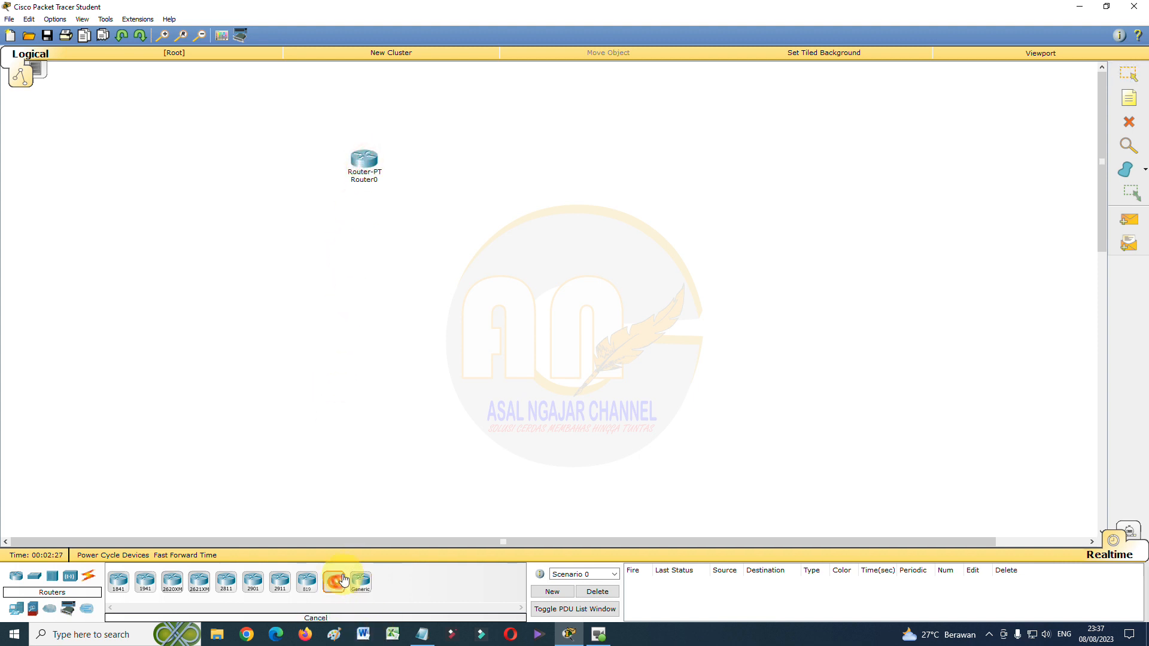
{"action": "left_click", "coordinate": [625, 179]}
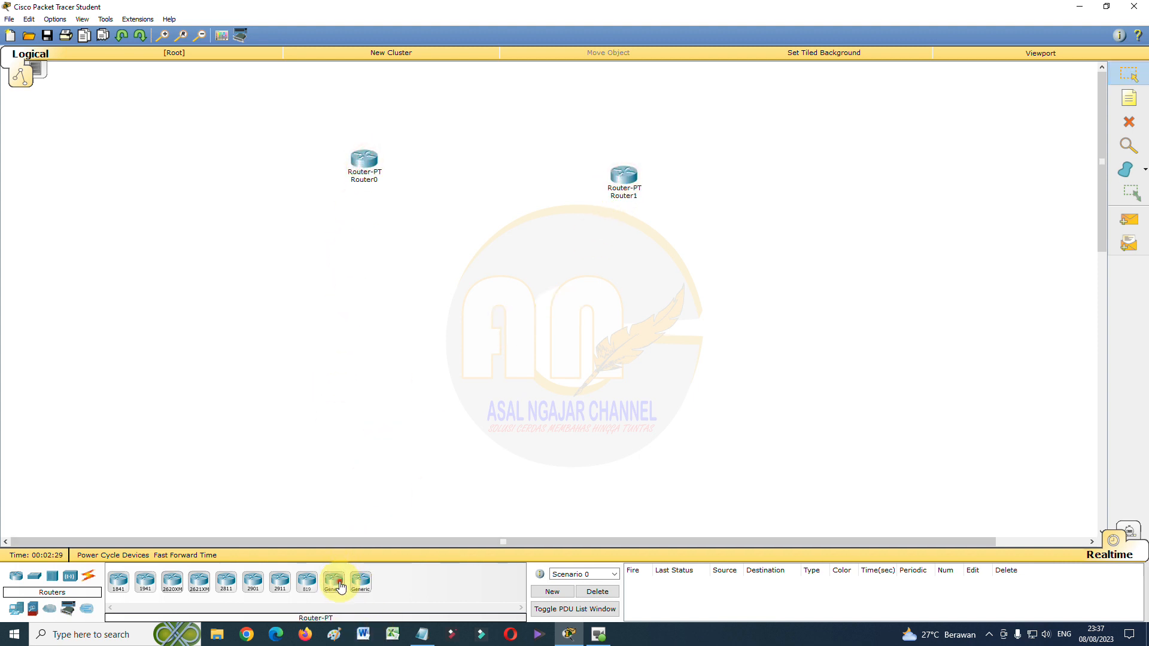
{"action": "left_click", "coordinate": [488, 278]}
{"action": "left_click_drag", "start_coordinate": [628, 181], "coordinate": [636, 172]}
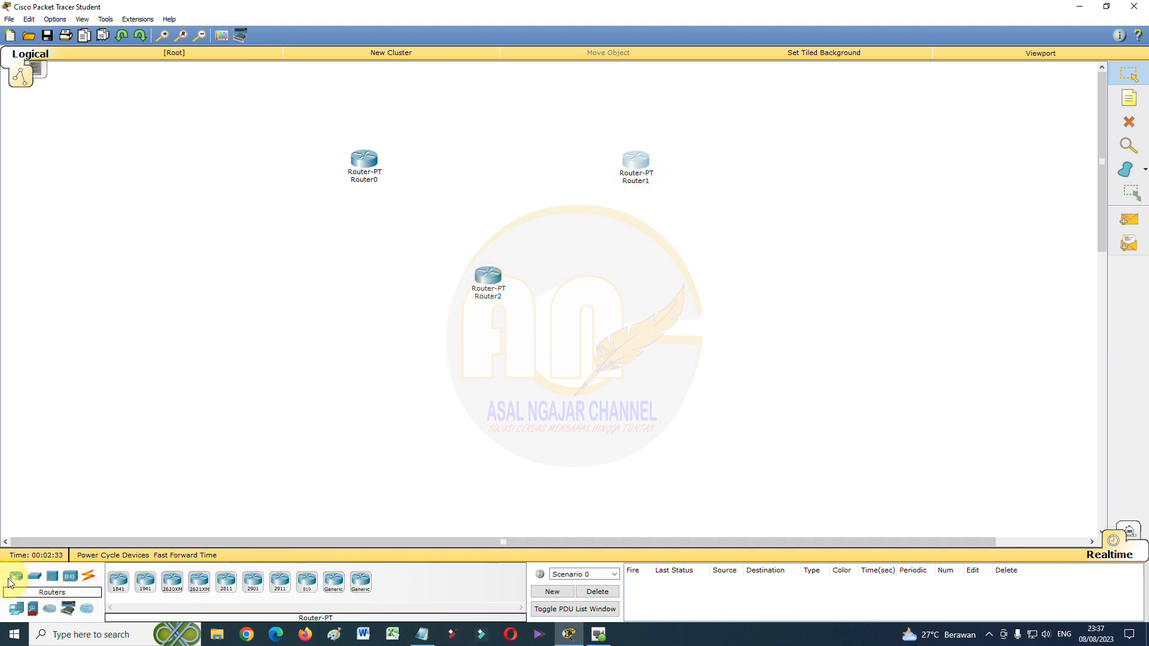
Place three 2950-24 switches, one below each of Router0, Router2 and Router1
{"action": "left_click", "coordinate": [34, 577]}
{"action": "left_click", "coordinate": [117, 586]}
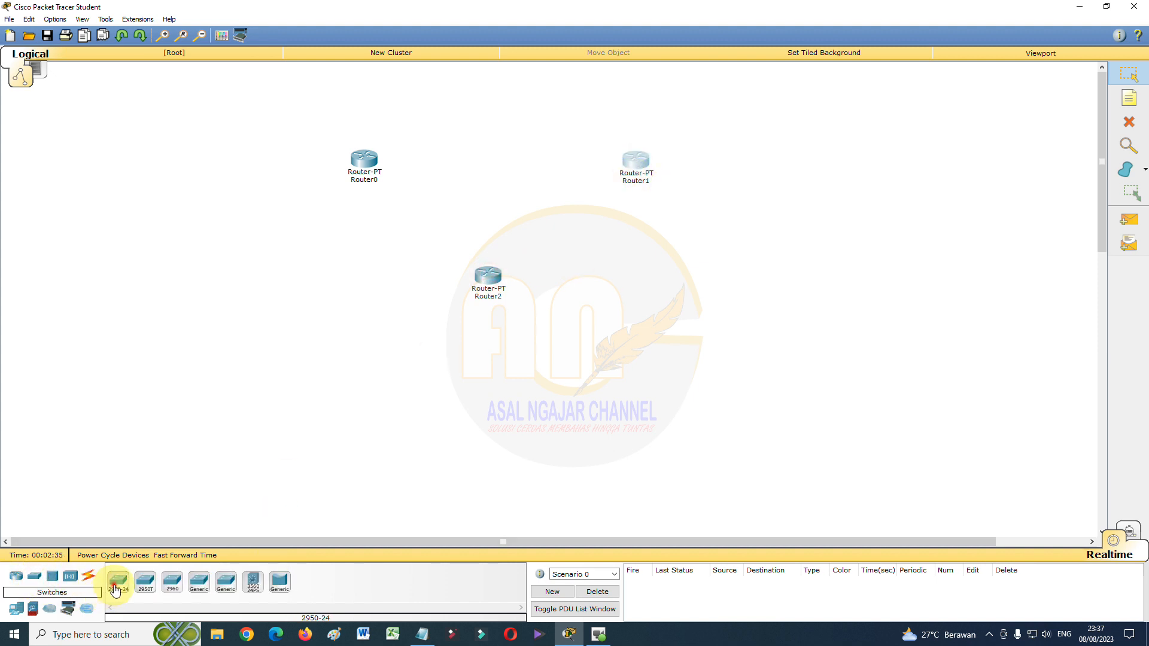
{"action": "left_click", "coordinate": [361, 229]}
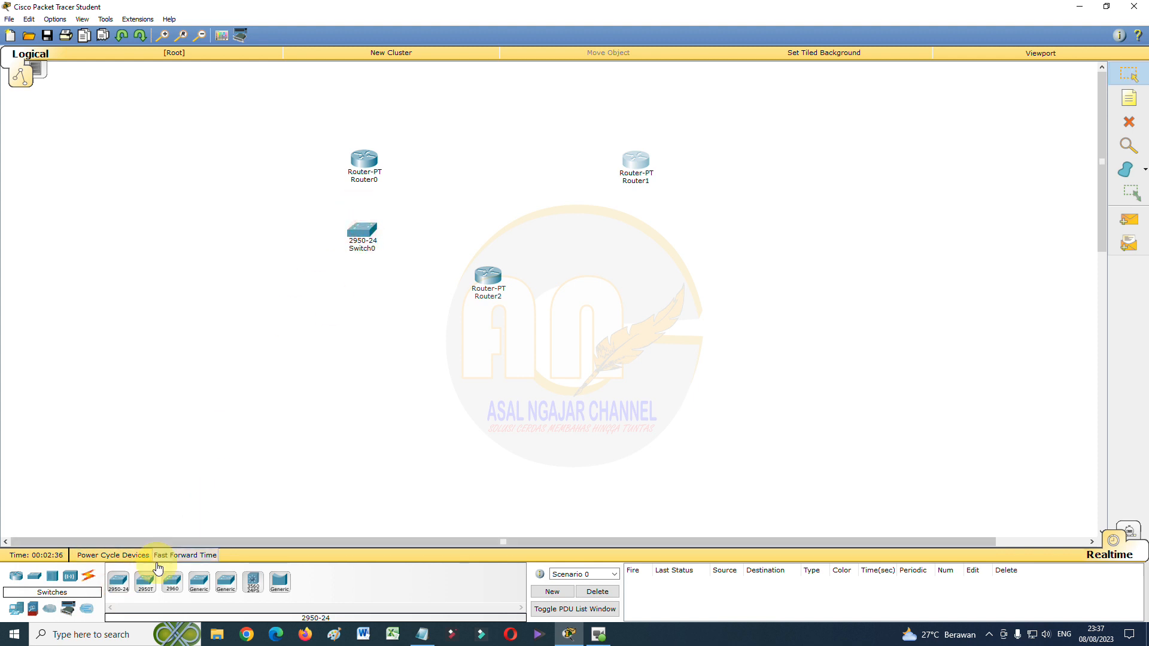
{"action": "left_click", "coordinate": [126, 584]}
{"action": "left_click", "coordinate": [479, 339]}
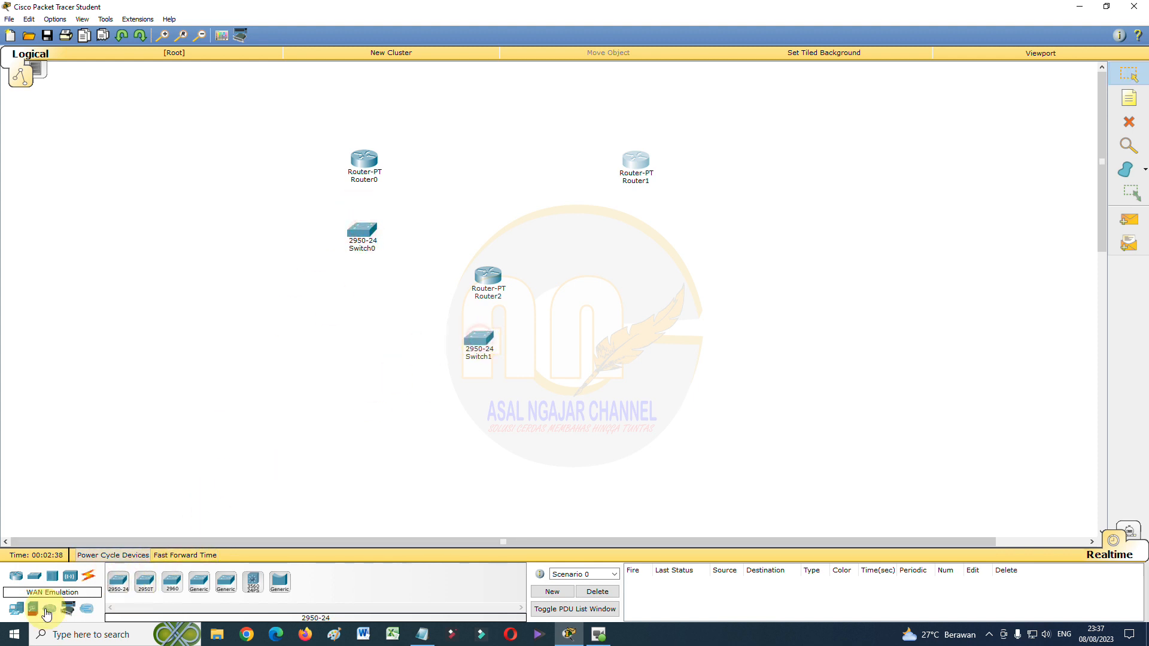
{"action": "left_click", "coordinate": [118, 582]}
{"action": "left_click", "coordinate": [641, 227]}
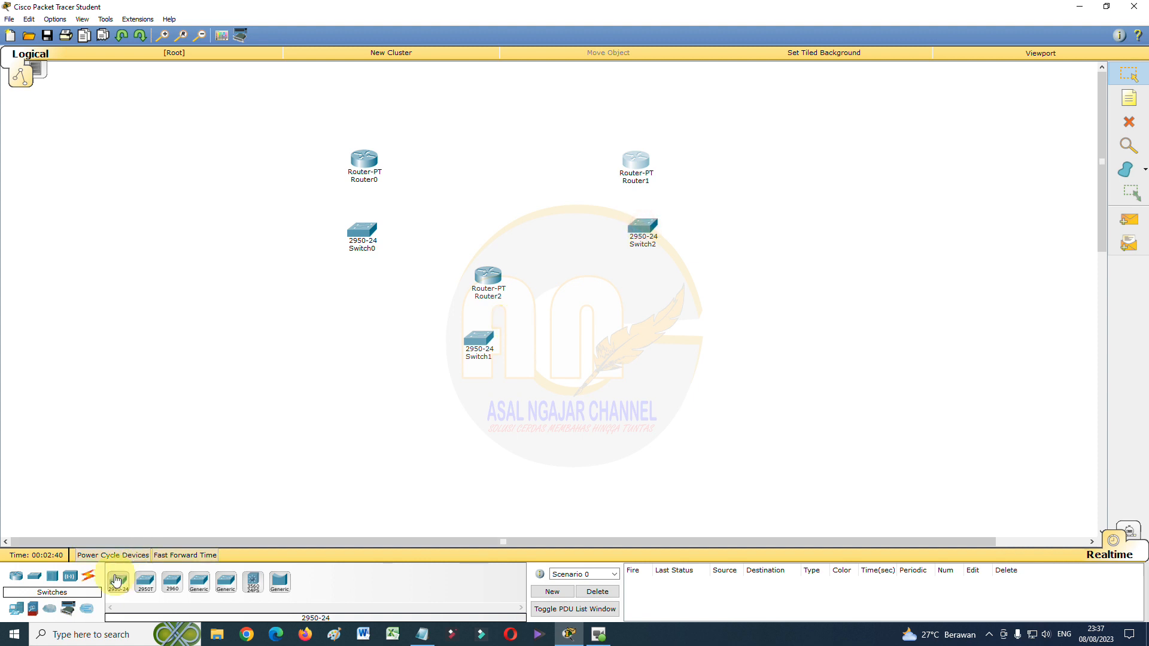
Place three Server-PT servers, one to the left of Switch0 and one to the right of each of Switch1 and Switch2
{"action": "left_click", "coordinate": [18, 611]}
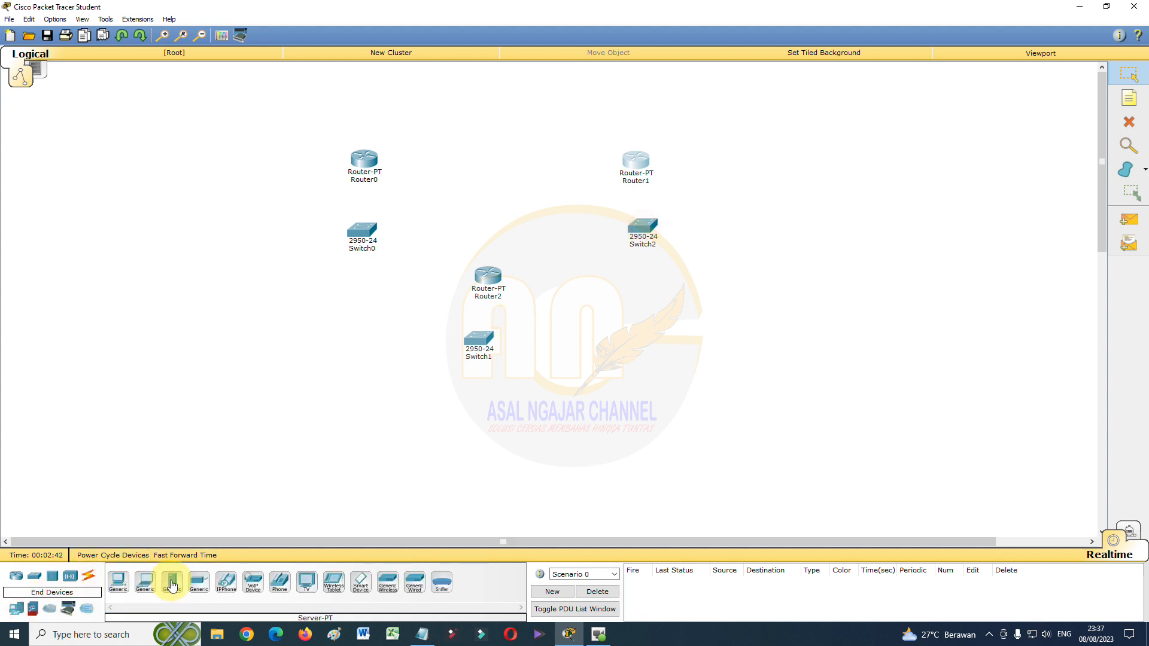
{"action": "left_click", "coordinate": [172, 583]}
{"action": "left_click", "coordinate": [272, 238]}
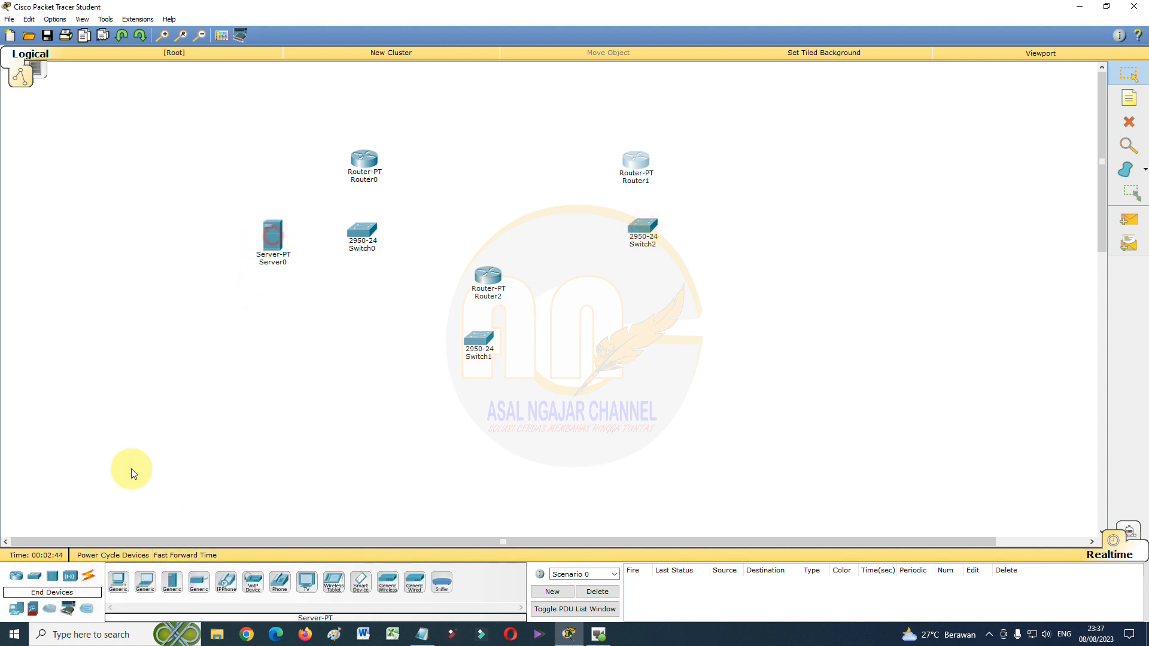
{"action": "left_click", "coordinate": [167, 583]}
{"action": "left_click", "coordinate": [556, 344]}
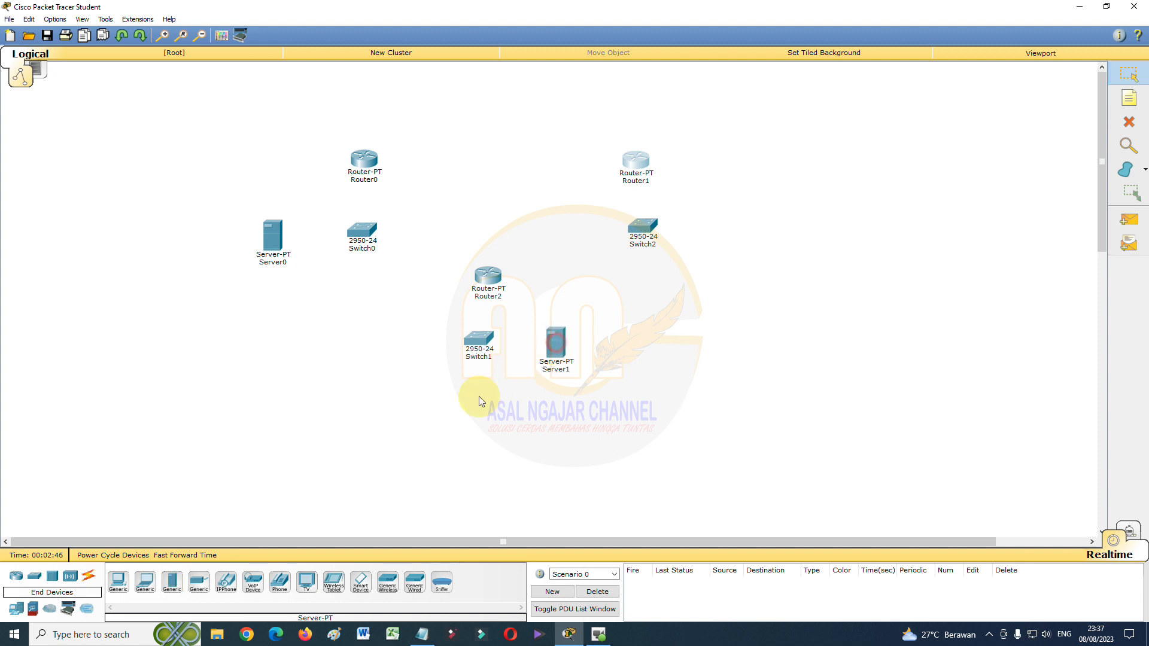
{"action": "left_click", "coordinate": [172, 585]}
{"action": "left_click", "coordinate": [713, 227]}
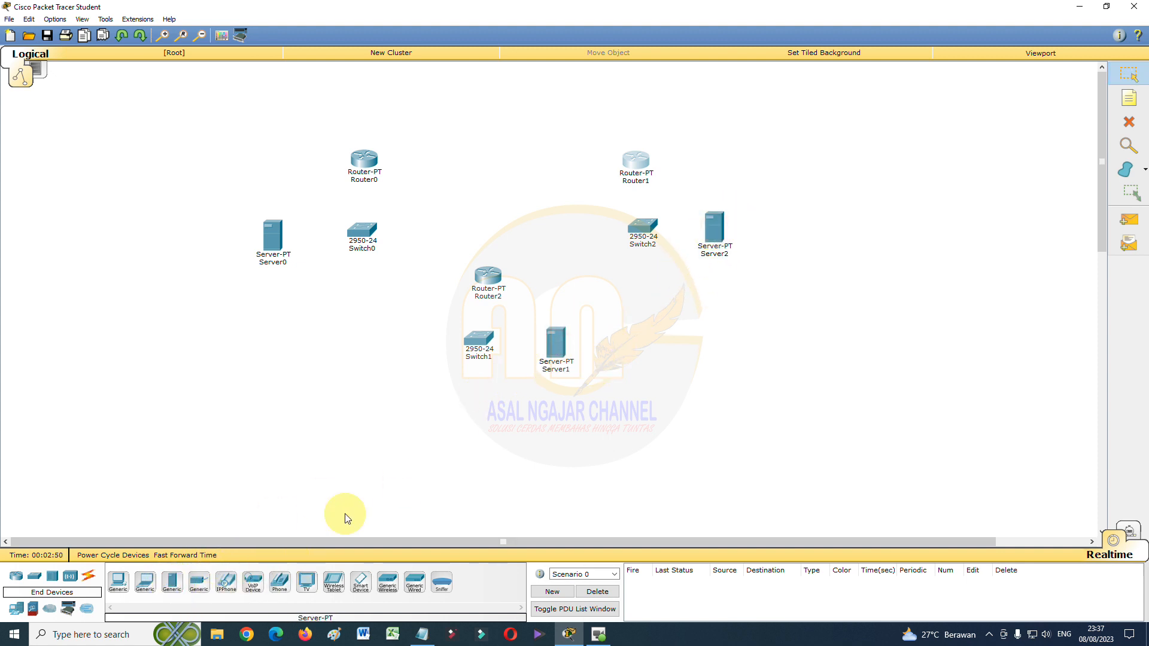
Place three PC-PT computers in a row below Switch0
{"action": "left_click", "coordinate": [118, 582]}
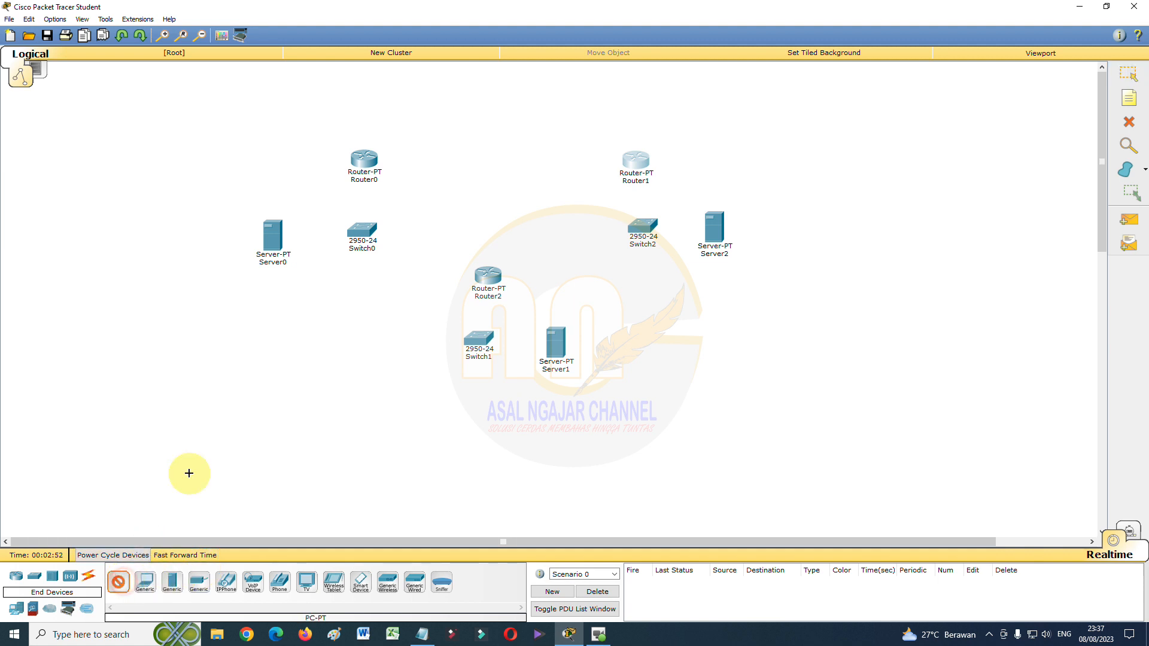
{"action": "left_click", "coordinate": [283, 308]}
{"action": "left_click", "coordinate": [117, 582]}
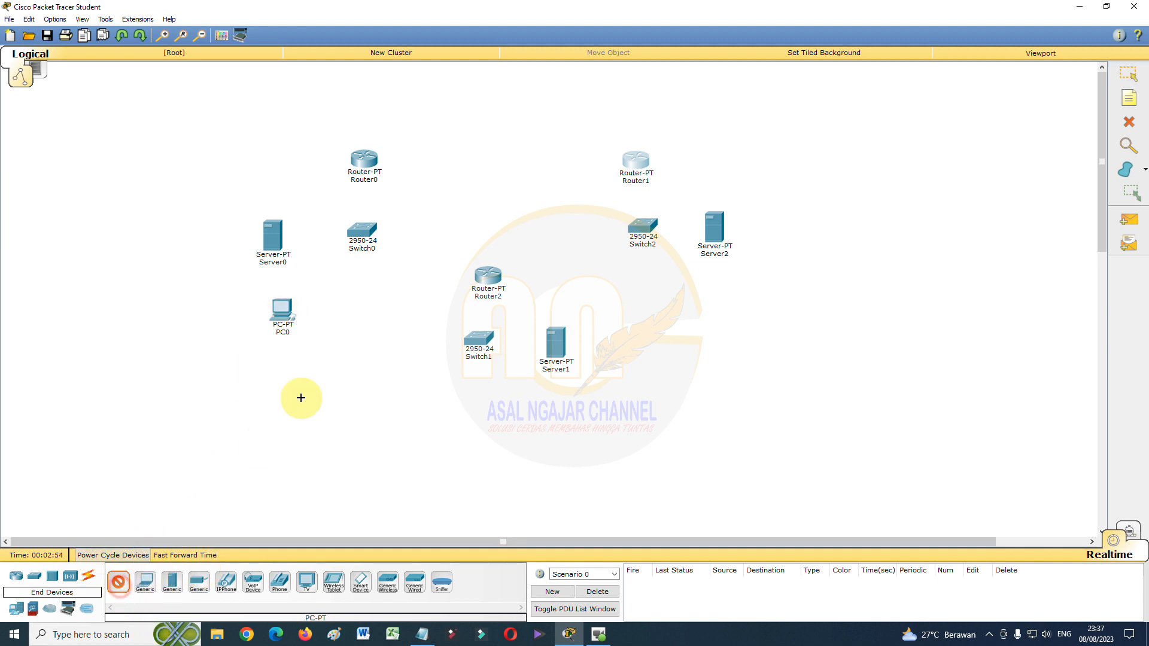
{"action": "left_click", "coordinate": [332, 304]}
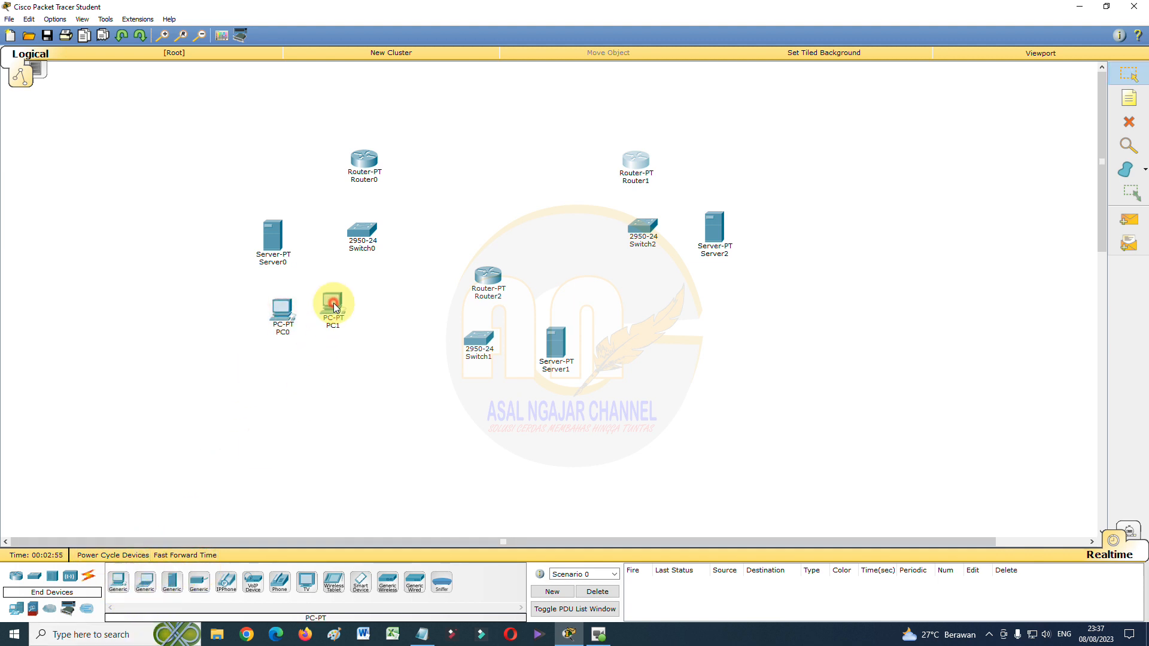
{"action": "left_click", "coordinate": [118, 581]}
{"action": "left_click", "coordinate": [385, 304]}
Add three PC-PT computers in a row below Switch1
{"action": "left_click", "coordinate": [138, 583]}
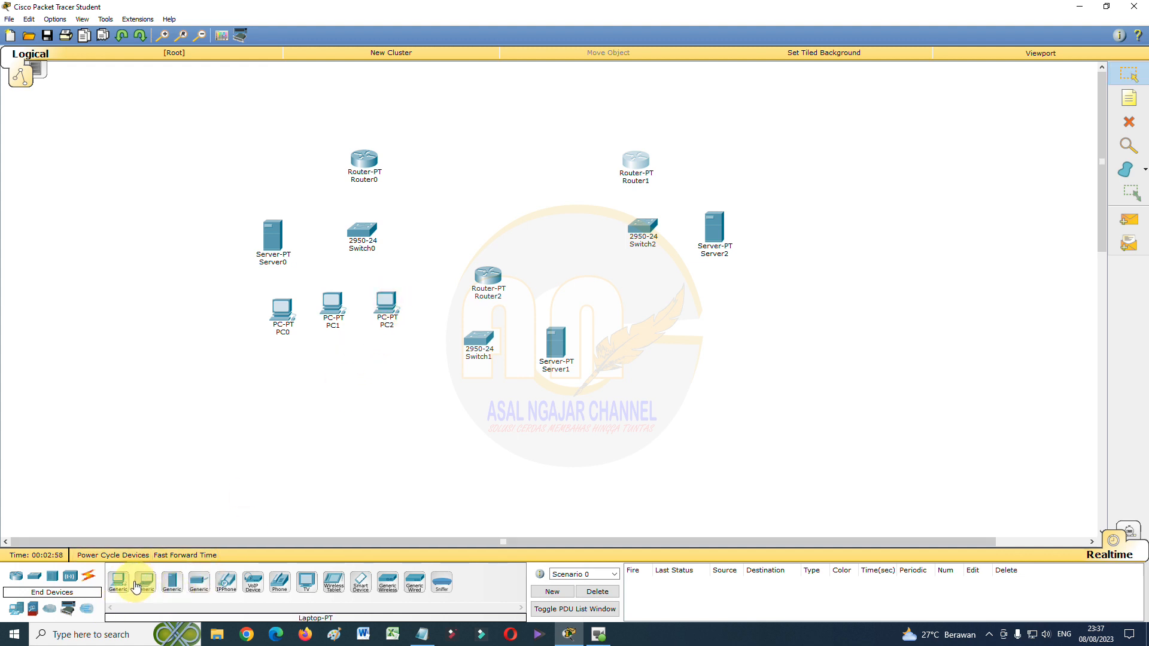
{"action": "left_click", "coordinate": [432, 398]}
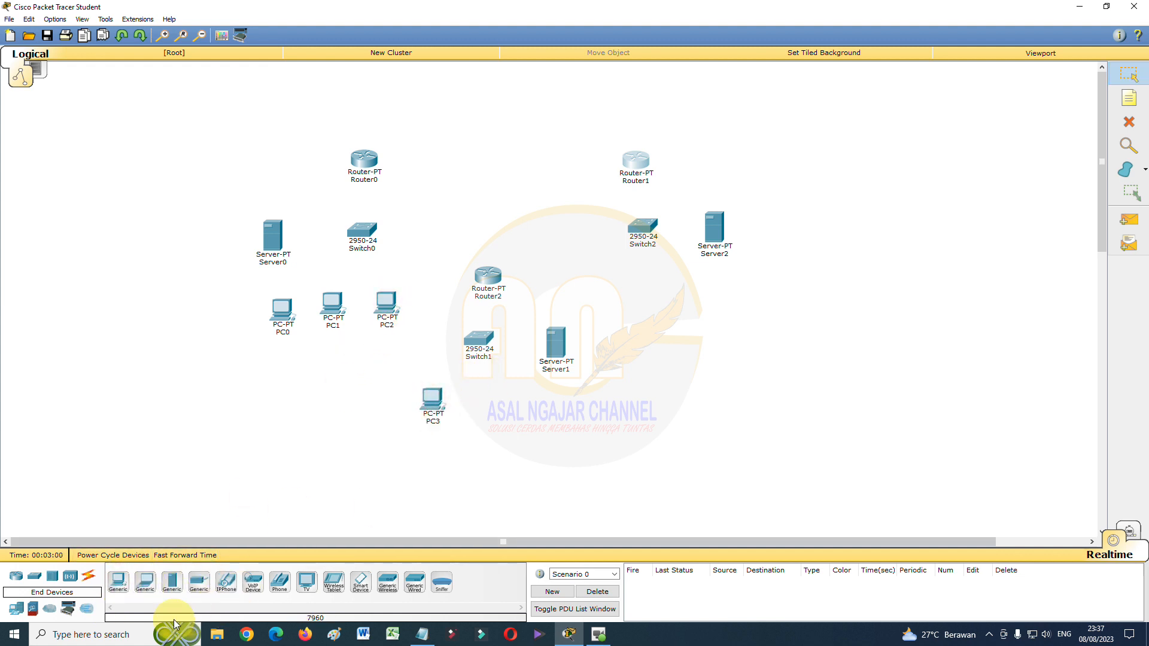
{"action": "left_click", "coordinate": [118, 583]}
{"action": "left_click", "coordinate": [472, 395]}
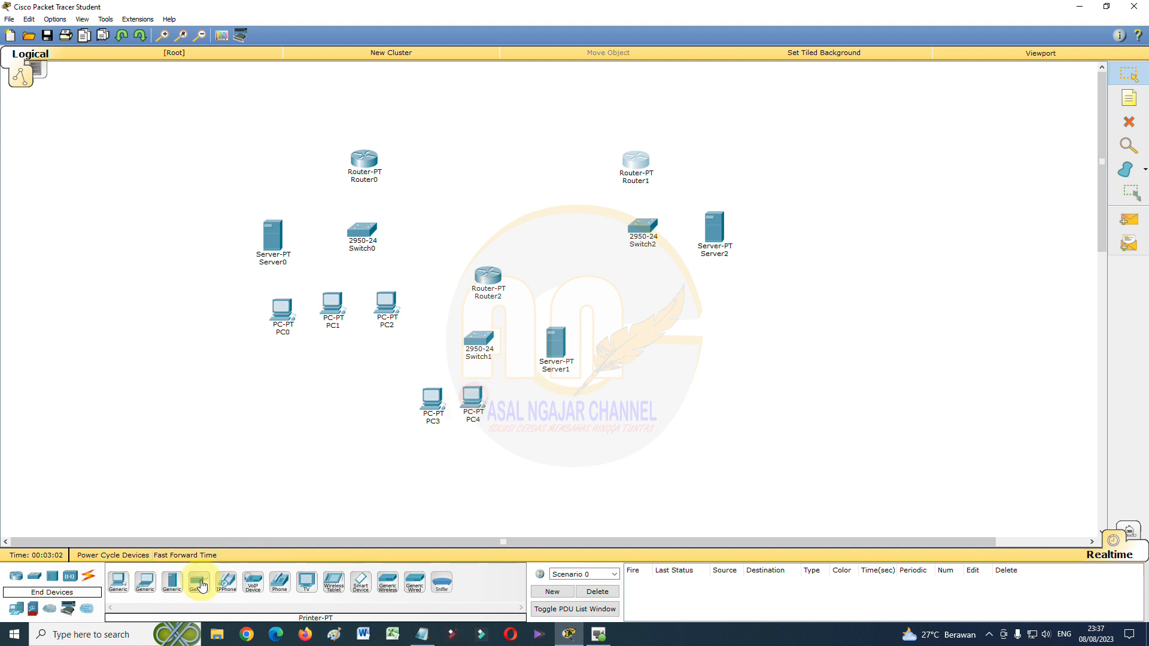
{"action": "left_click", "coordinate": [126, 584]}
{"action": "left_click", "coordinate": [521, 397]}
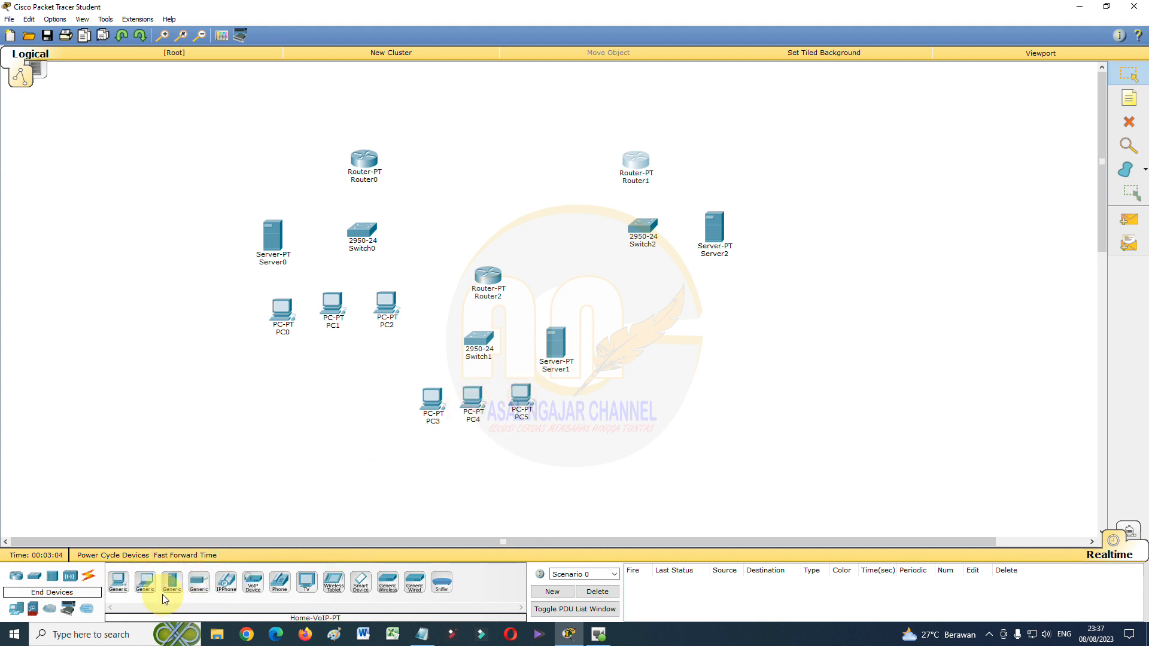
Add three PC-PT computers side by side below Switch2
{"action": "left_click", "coordinate": [117, 583]}
{"action": "left_click", "coordinate": [626, 294]}
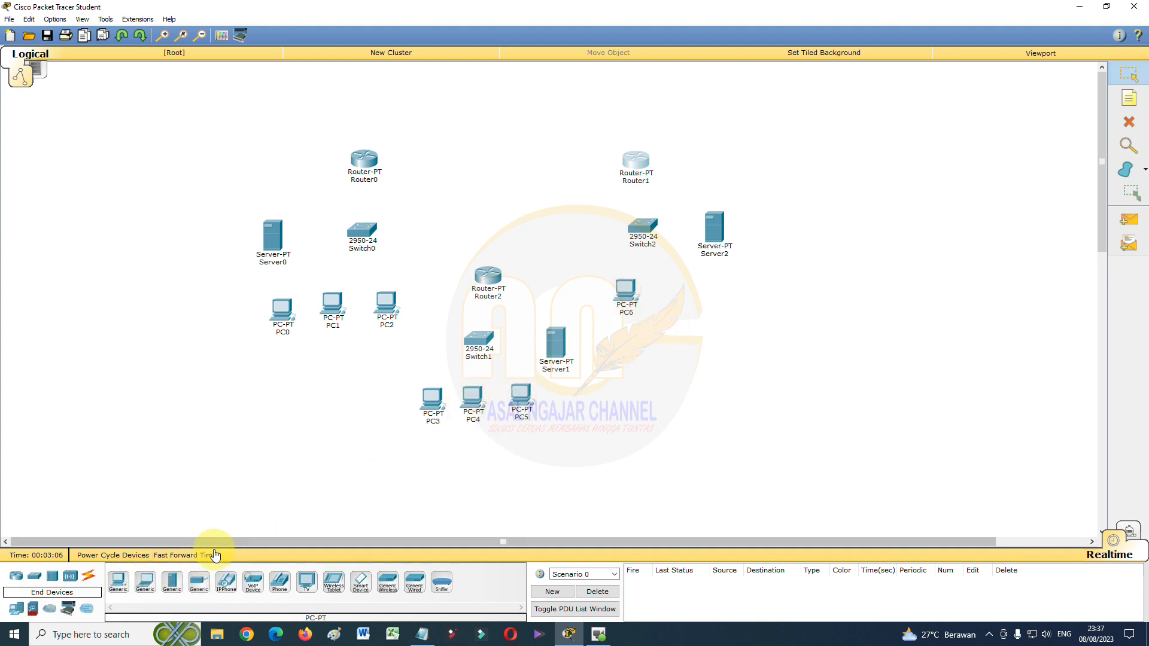
{"action": "left_click", "coordinate": [118, 583]}
{"action": "left_click", "coordinate": [661, 292]}
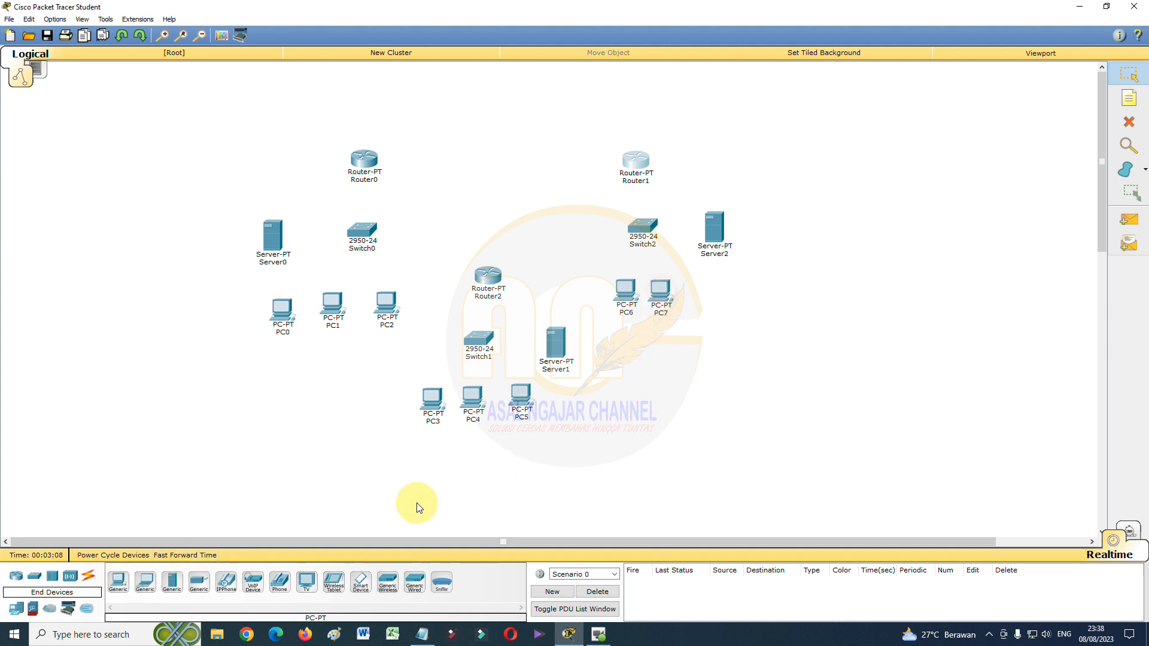
{"action": "left_click", "coordinate": [118, 583]}
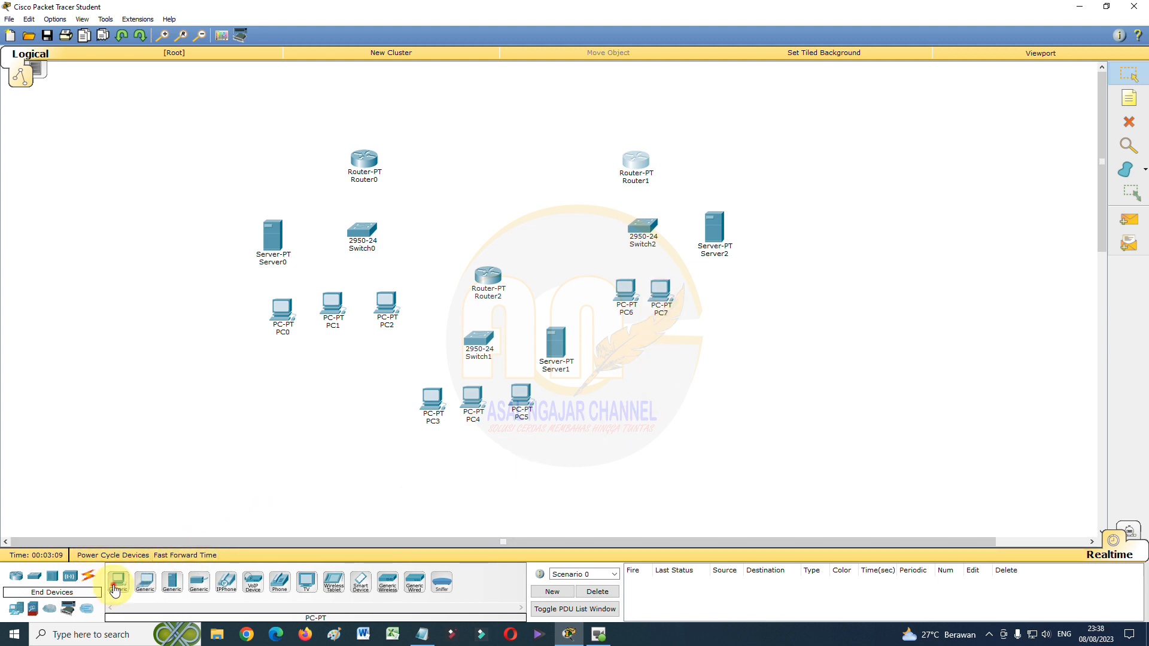
{"action": "left_click", "coordinate": [694, 290]}
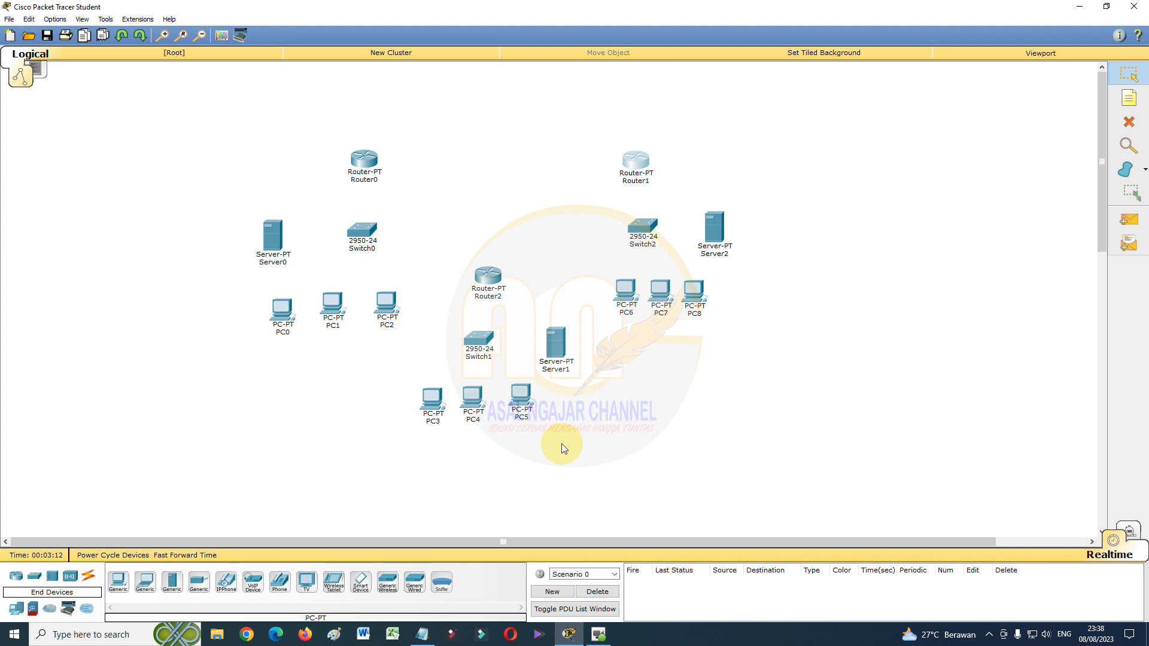
Connect Router0's FastEthernet0/0 to Switch0's FastEthernet0/1 with a Copper Straight-Through cable
{"action": "left_click", "coordinate": [89, 579]}
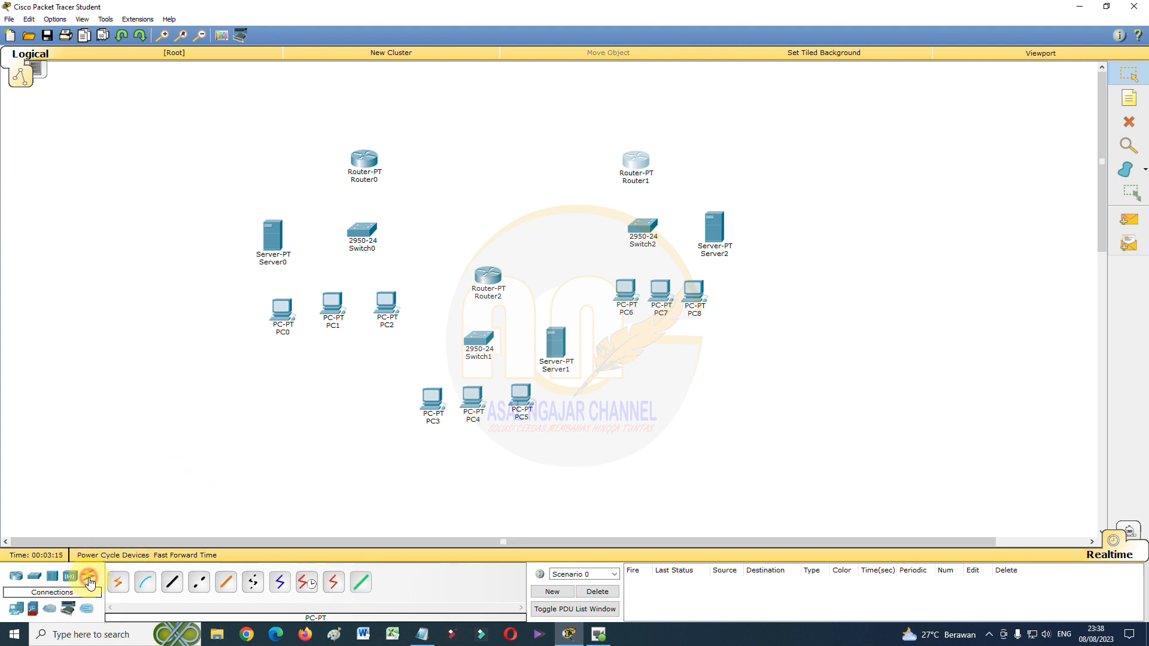
{"action": "left_click", "coordinate": [171, 581]}
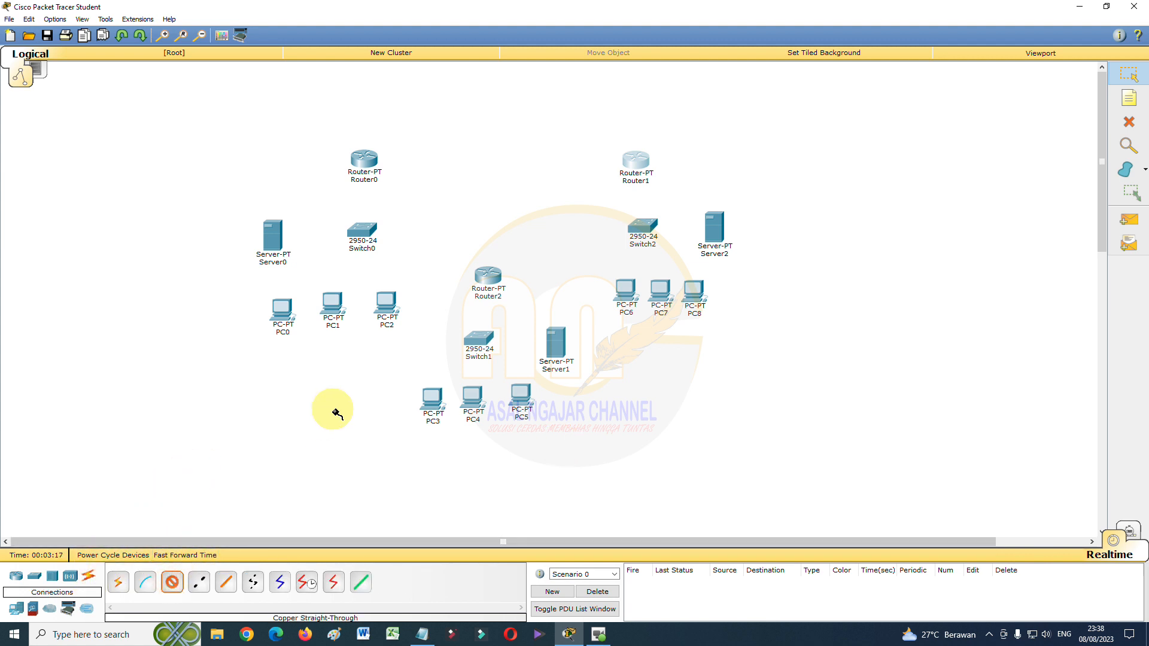
{"action": "left_click", "coordinate": [366, 164]}
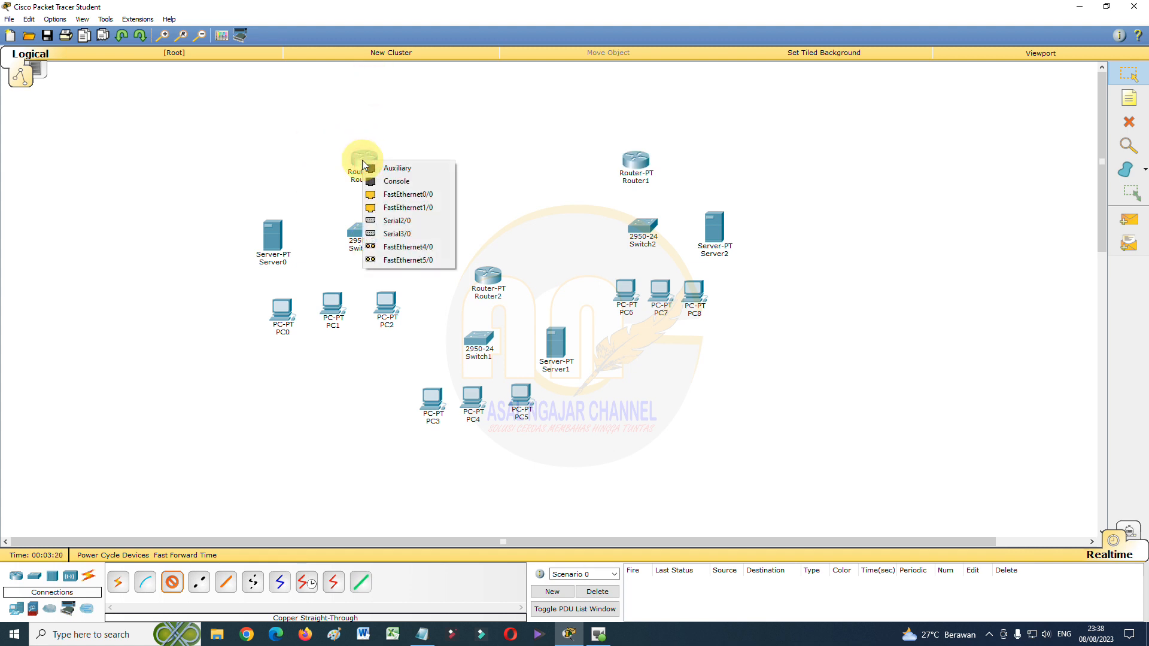
{"action": "left_click", "coordinate": [374, 194]}
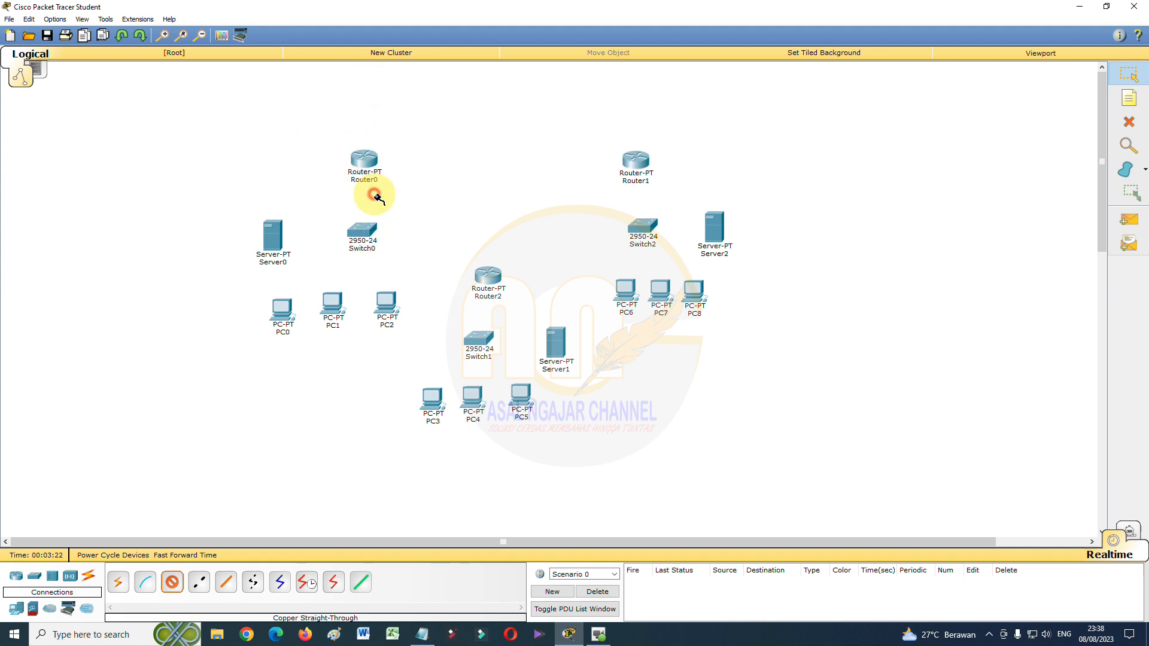
{"action": "left_click", "coordinate": [362, 234]}
{"action": "left_click", "coordinate": [376, 252]}
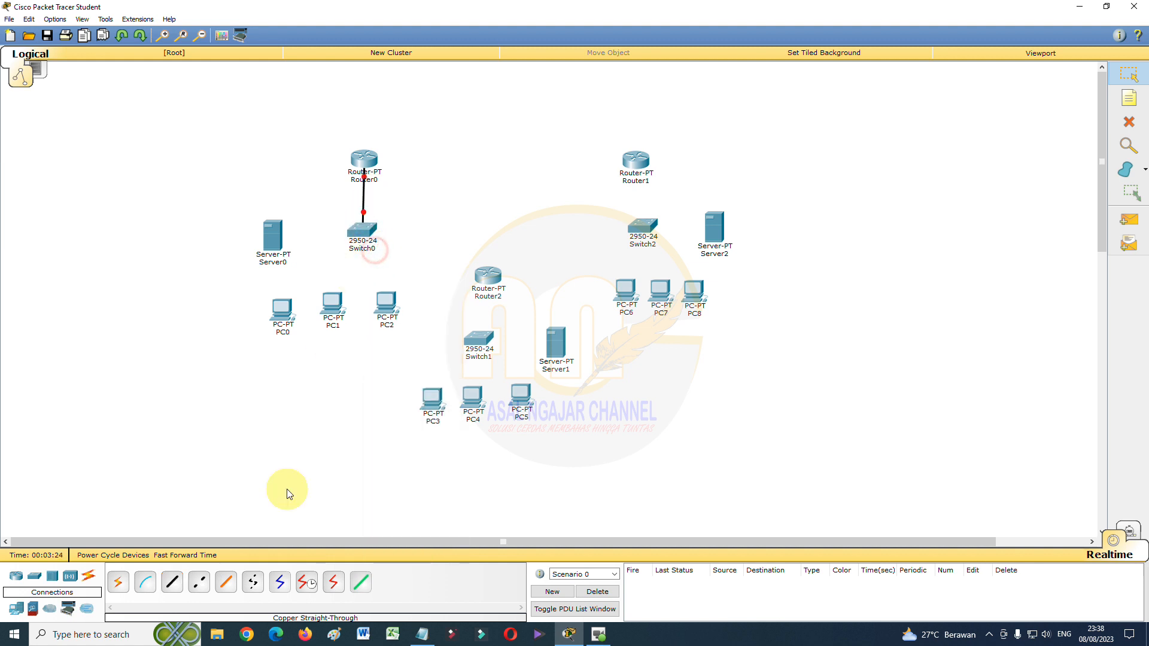
Connect Switch0's FastEthernet0/3 to Server0 with a Copper Straight-Through cable
{"action": "left_click", "coordinate": [172, 582]}
{"action": "left_click", "coordinate": [360, 226]}
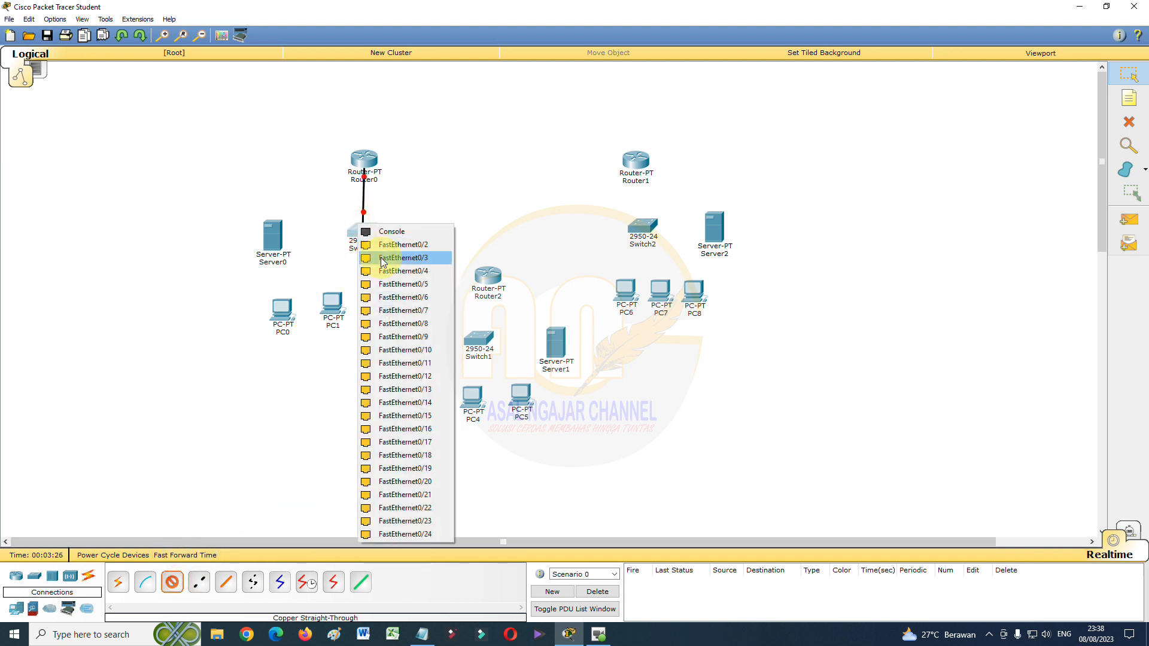
{"action": "left_click", "coordinate": [376, 257]}
{"action": "left_click", "coordinate": [273, 240]}
{"action": "left_click", "coordinate": [284, 251]}
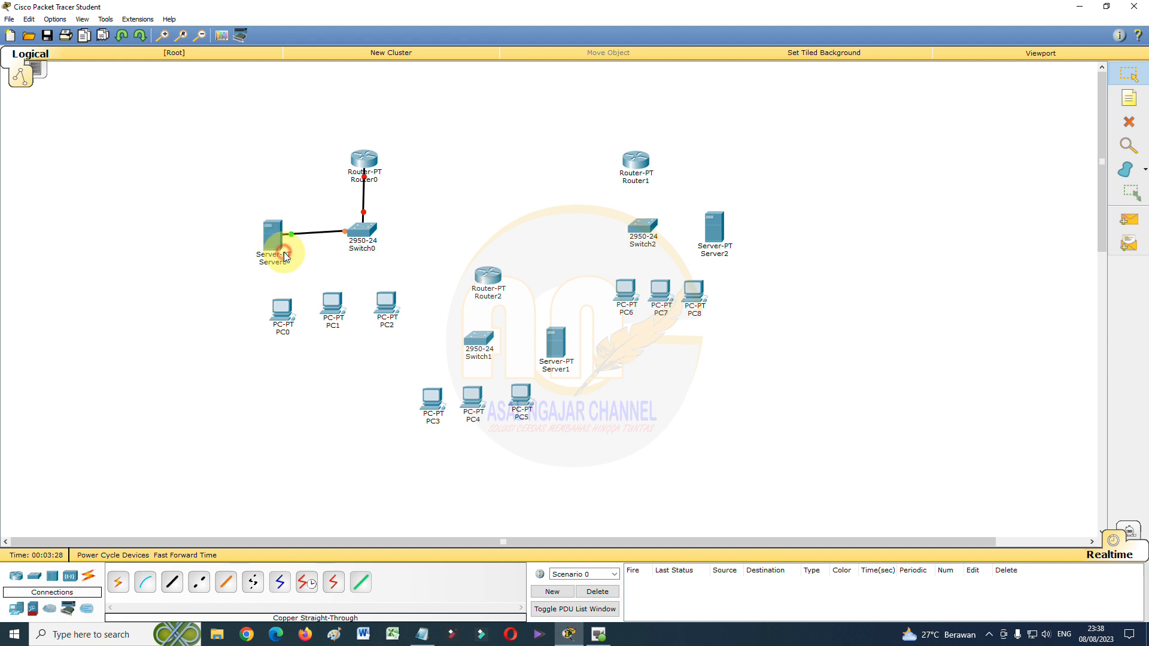
Connect Switch0 to PC0's FastEthernet0 port with a Copper Straight-Through cable
{"action": "left_click", "coordinate": [172, 582]}
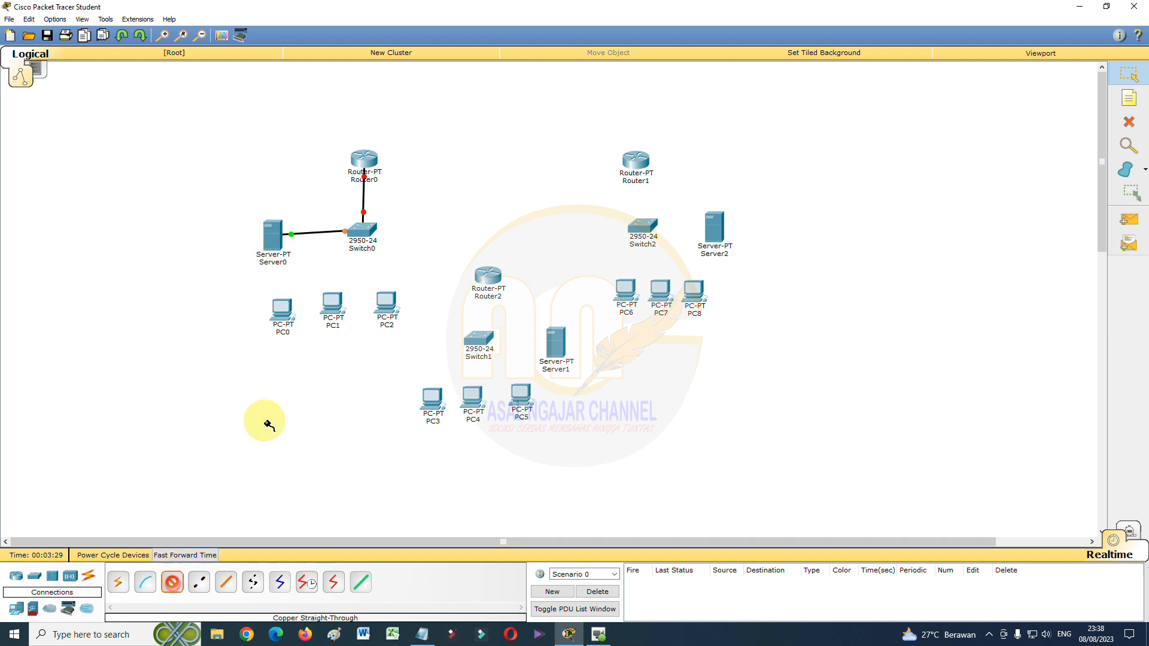
{"action": "left_click", "coordinate": [360, 229]}
{"action": "left_click", "coordinate": [375, 263]}
{"action": "left_click", "coordinate": [286, 314]}
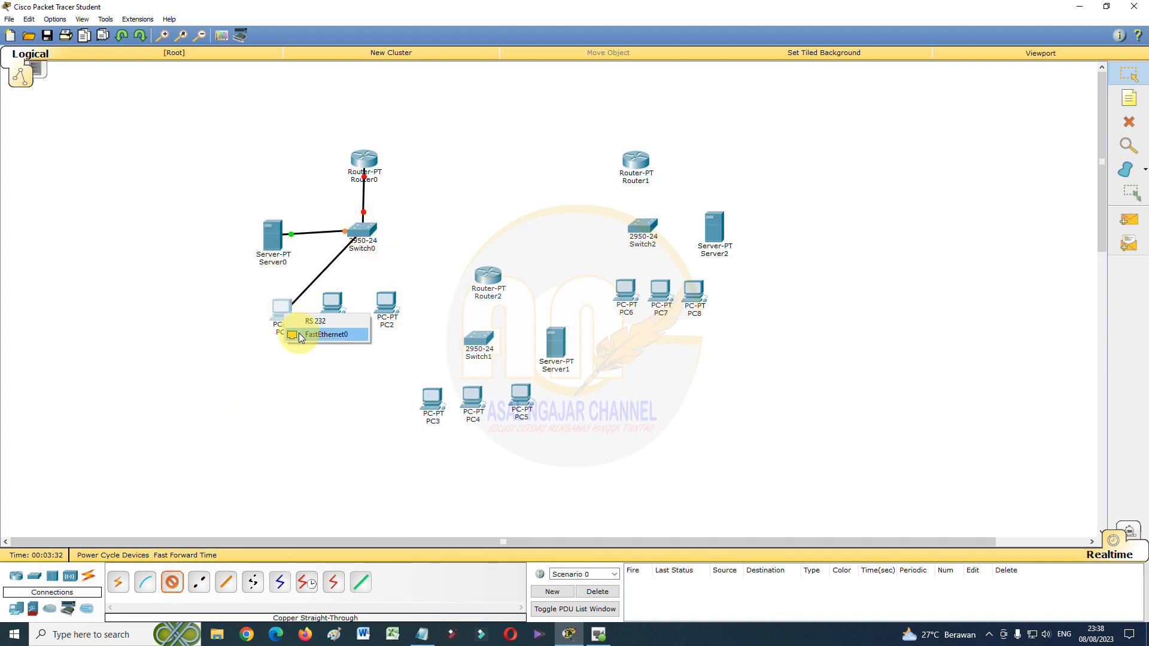
{"action": "left_click", "coordinate": [299, 333]}
Connect Switch0 to PC1's FastEthernet0 port with a Copper Straight-Through cable
{"action": "left_click", "coordinate": [172, 581]}
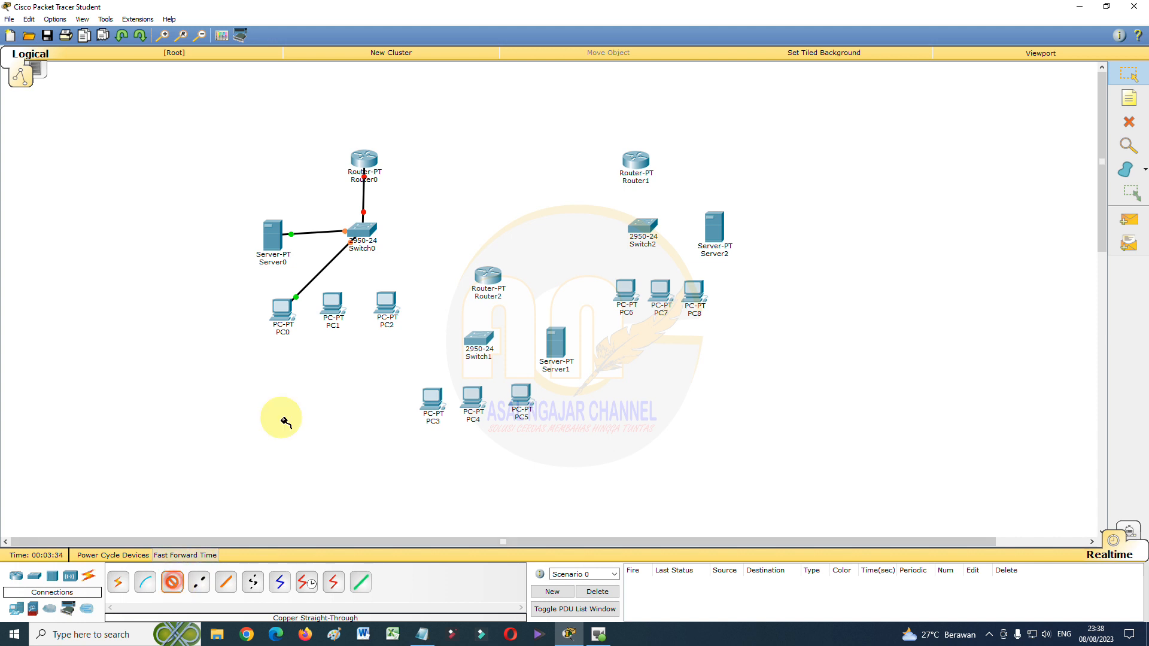
{"action": "left_click", "coordinate": [363, 230]}
{"action": "left_click", "coordinate": [385, 251]}
{"action": "left_click", "coordinate": [335, 309]}
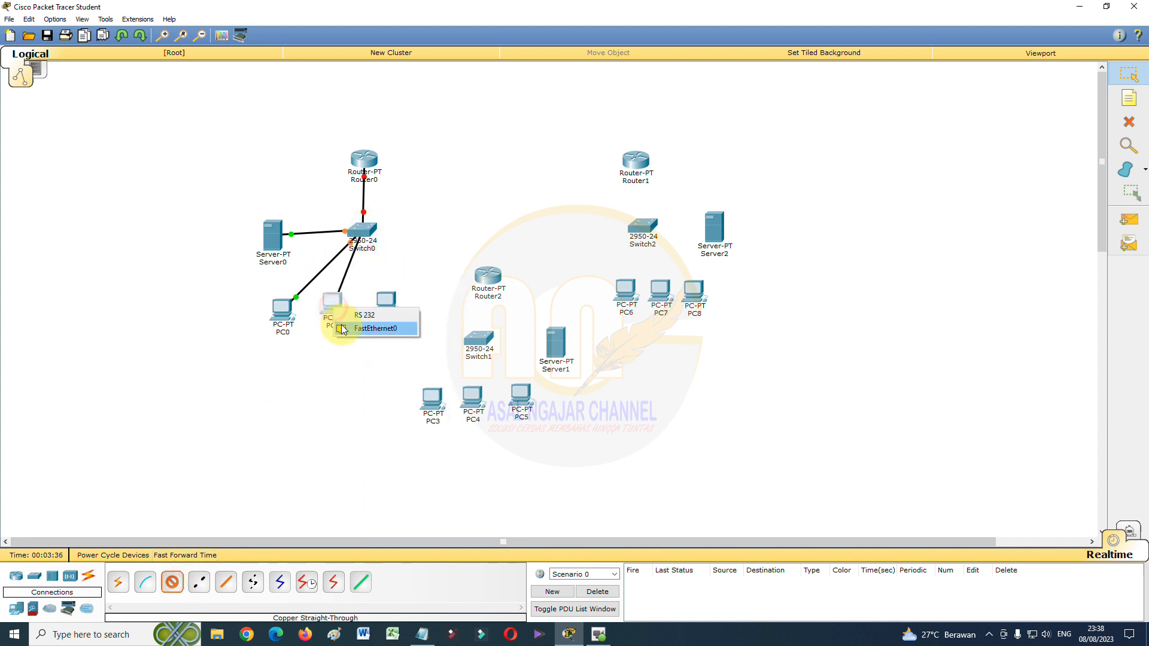
{"action": "left_click", "coordinate": [350, 326]}
Connect Switch0 to PC2's FastEthernet0 port with a Copper Straight-Through cable
{"action": "left_click", "coordinate": [172, 581]}
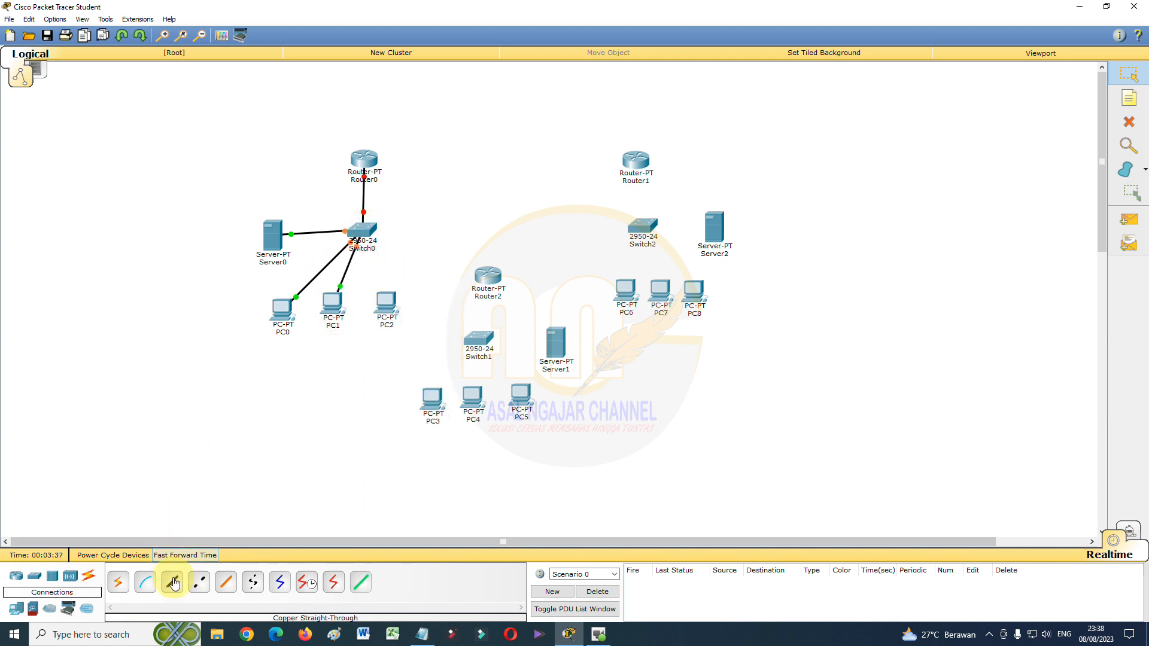
{"action": "left_click", "coordinate": [362, 231]}
{"action": "left_click", "coordinate": [379, 251]}
{"action": "left_click", "coordinate": [385, 305]}
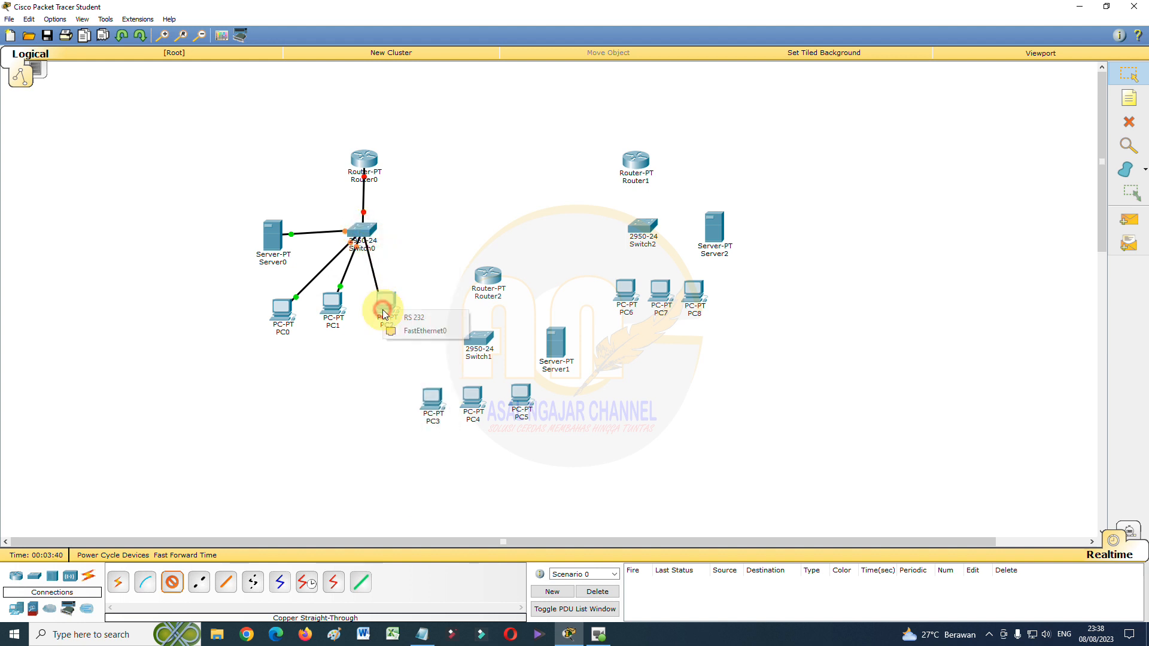
{"action": "left_click", "coordinate": [395, 329]}
Connect Router2's FastEthernet0/0 to Switch1's FastEthernet0/1 with a Copper Straight-Through cable
{"action": "left_click", "coordinate": [172, 582]}
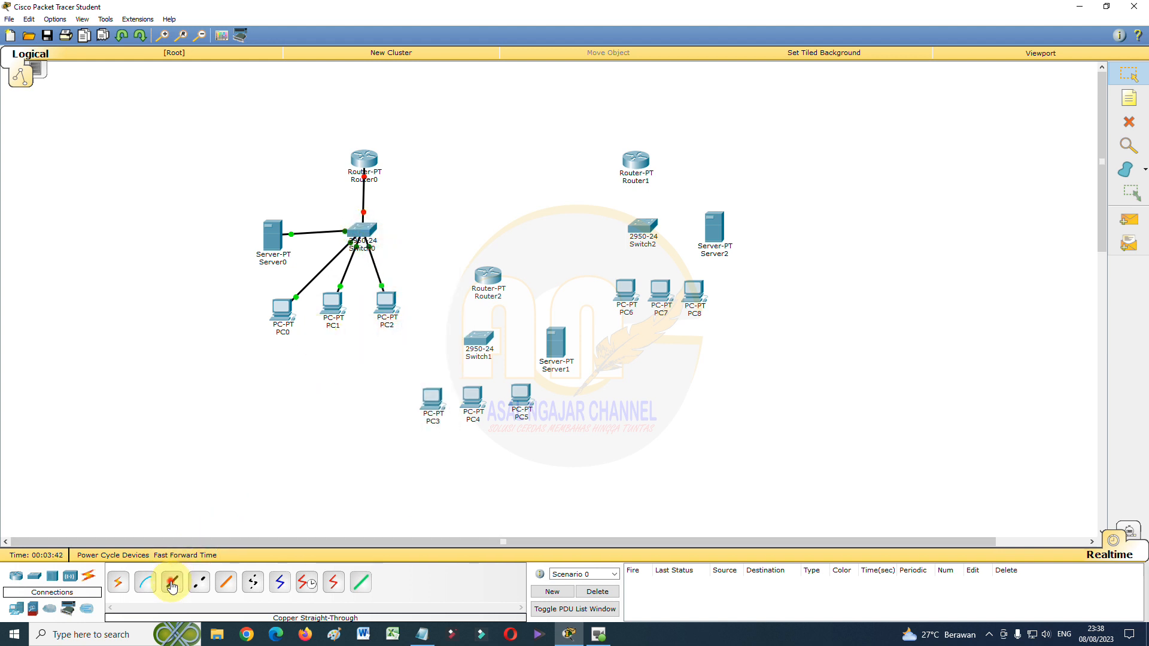
{"action": "left_click", "coordinate": [485, 276]}
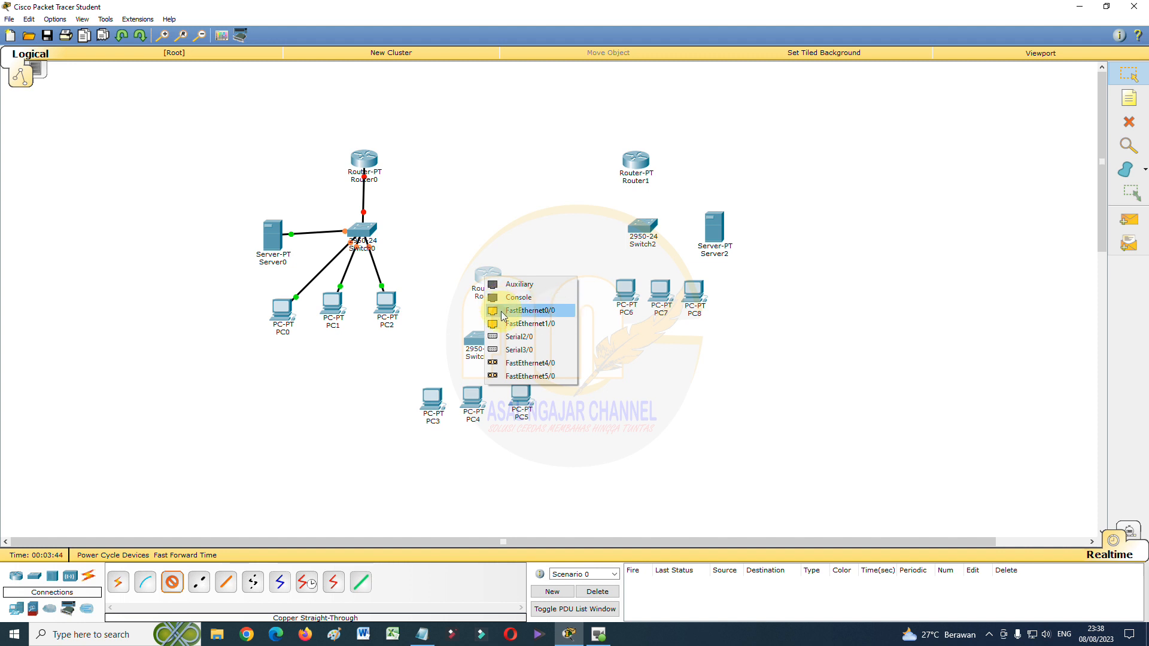
{"action": "left_click", "coordinate": [506, 309]}
{"action": "left_click", "coordinate": [486, 341]}
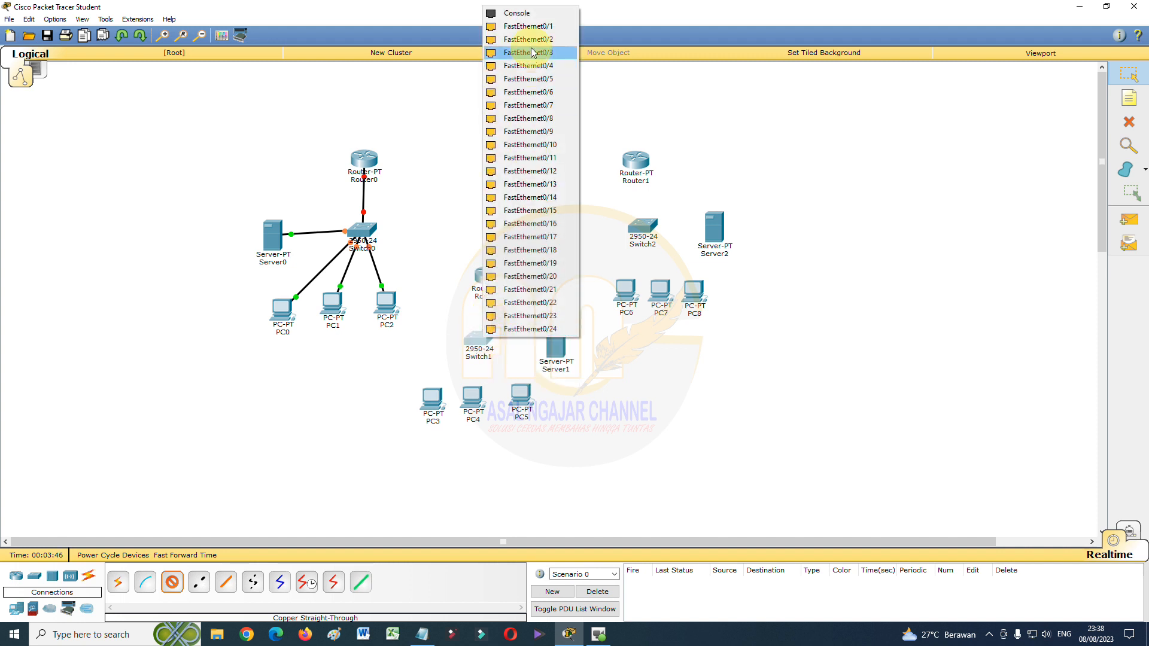
{"action": "left_click", "coordinate": [526, 26]}
Connect Switch1's FastEthernet0/2 to Server1's FastEthernet0 with a Copper Straight-Through cable
{"action": "left_click", "coordinate": [171, 582]}
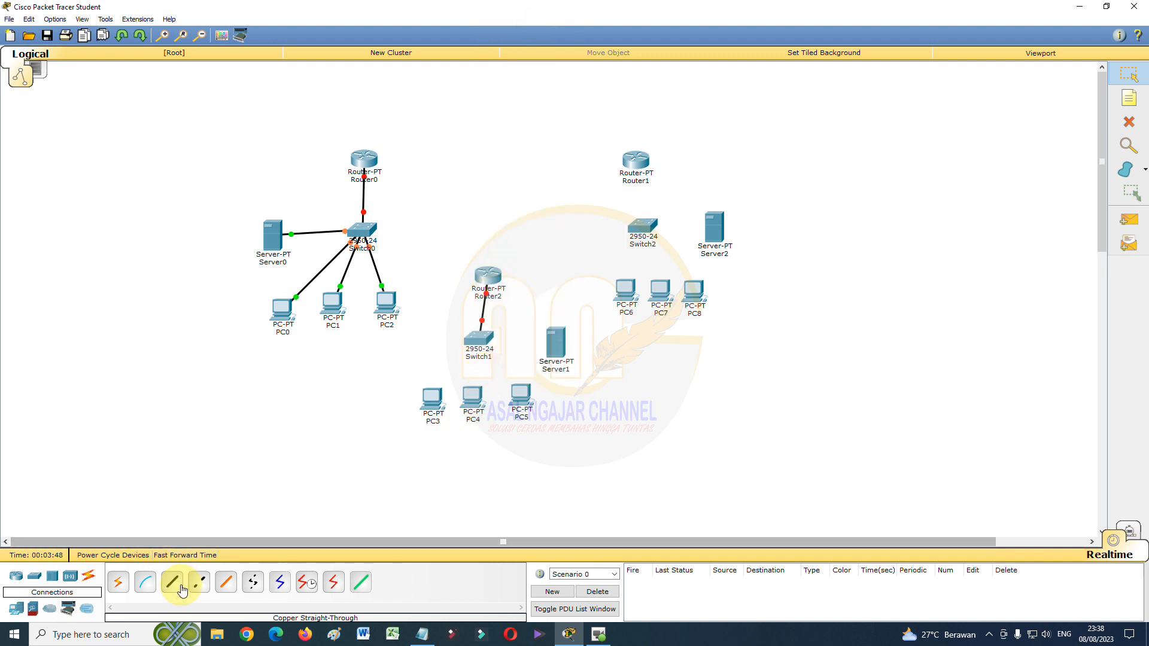
{"action": "left_click", "coordinate": [479, 339]}
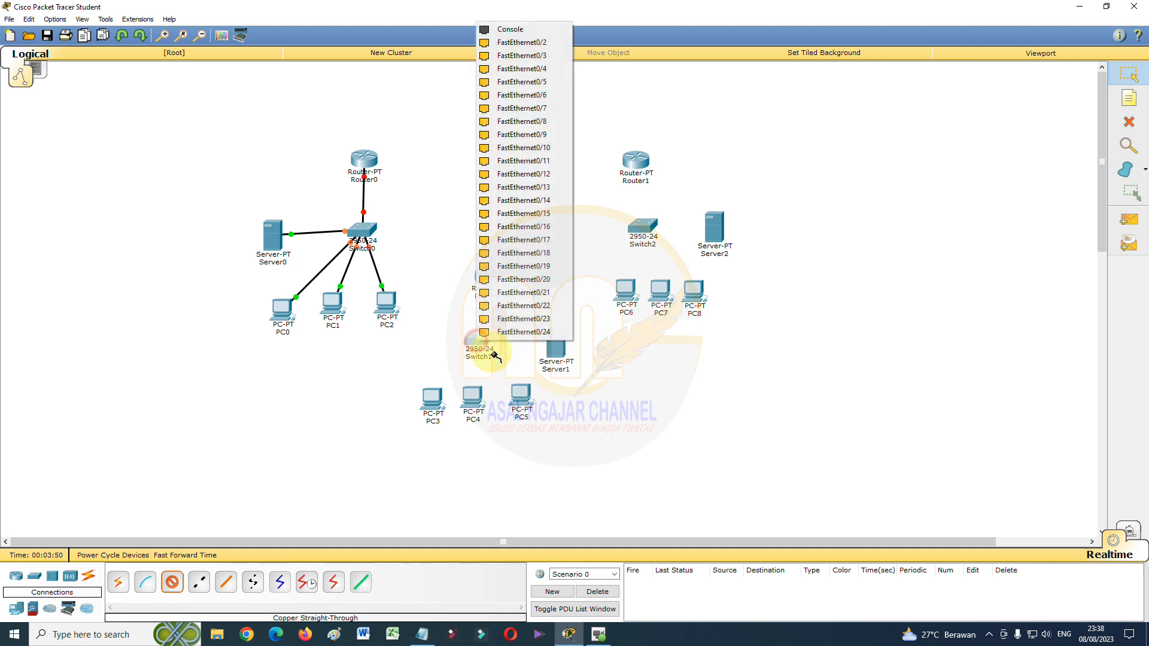
{"action": "left_click", "coordinate": [522, 42]}
{"action": "left_click", "coordinate": [561, 359]}
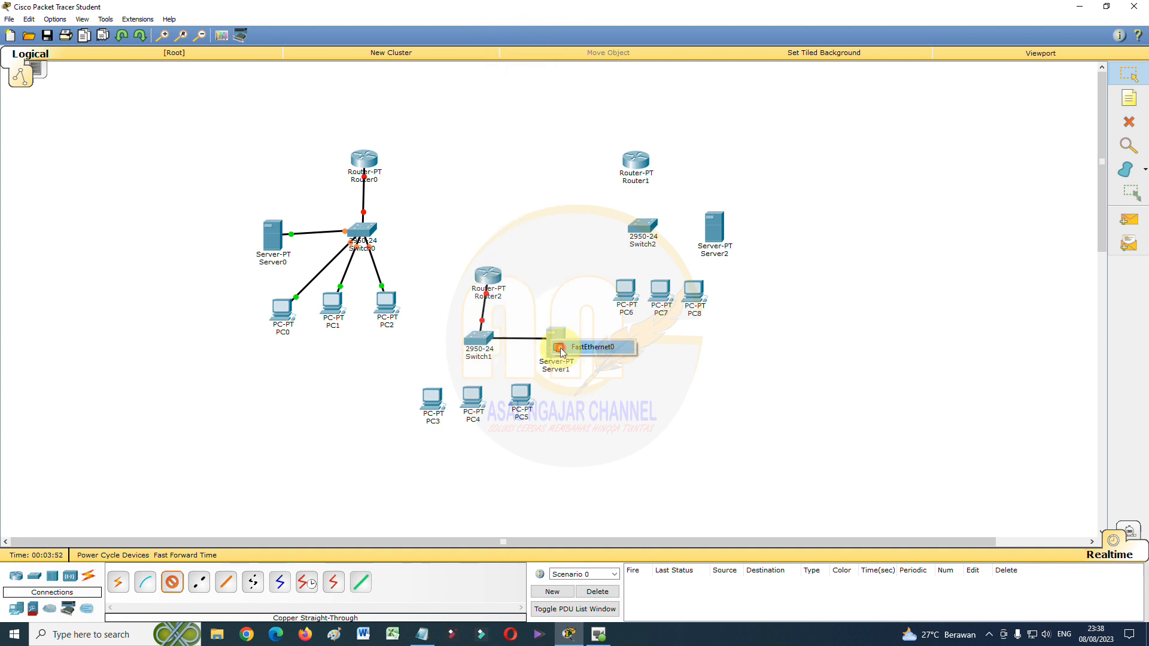
{"action": "left_click", "coordinate": [560, 348]}
Connect Switch1 to PC3's FastEthernet0 port with a Copper Straight-Through cable
{"action": "left_click", "coordinate": [175, 583]}
{"action": "left_click", "coordinate": [475, 337]}
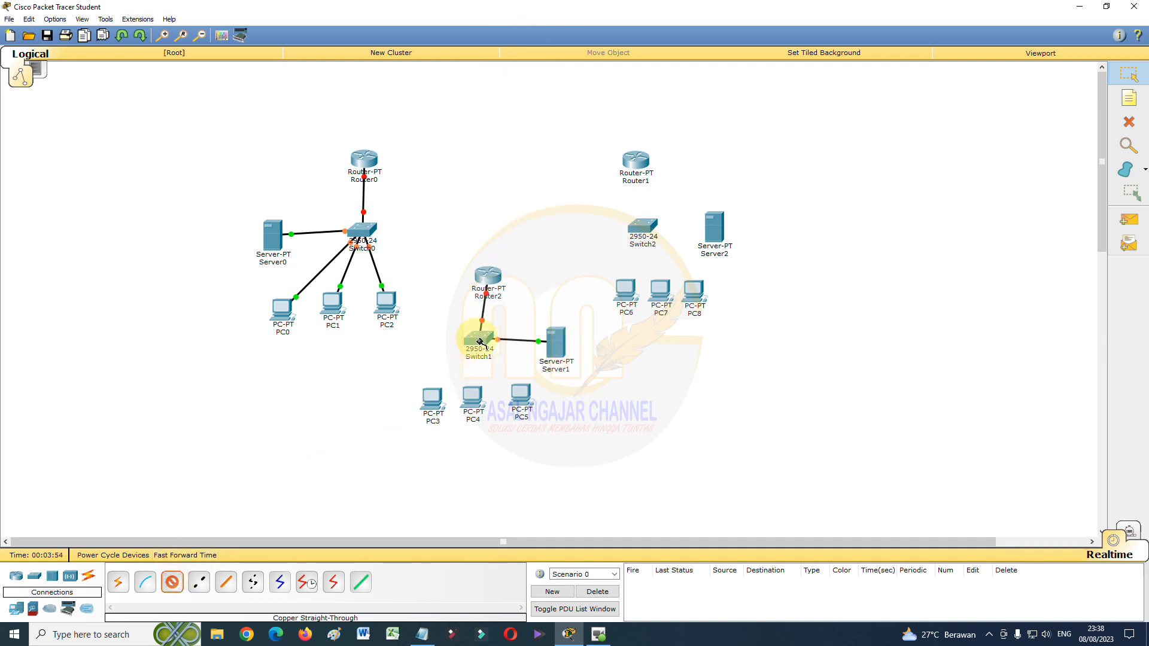
{"action": "left_click", "coordinate": [492, 362]}
{"action": "left_click", "coordinate": [428, 398]}
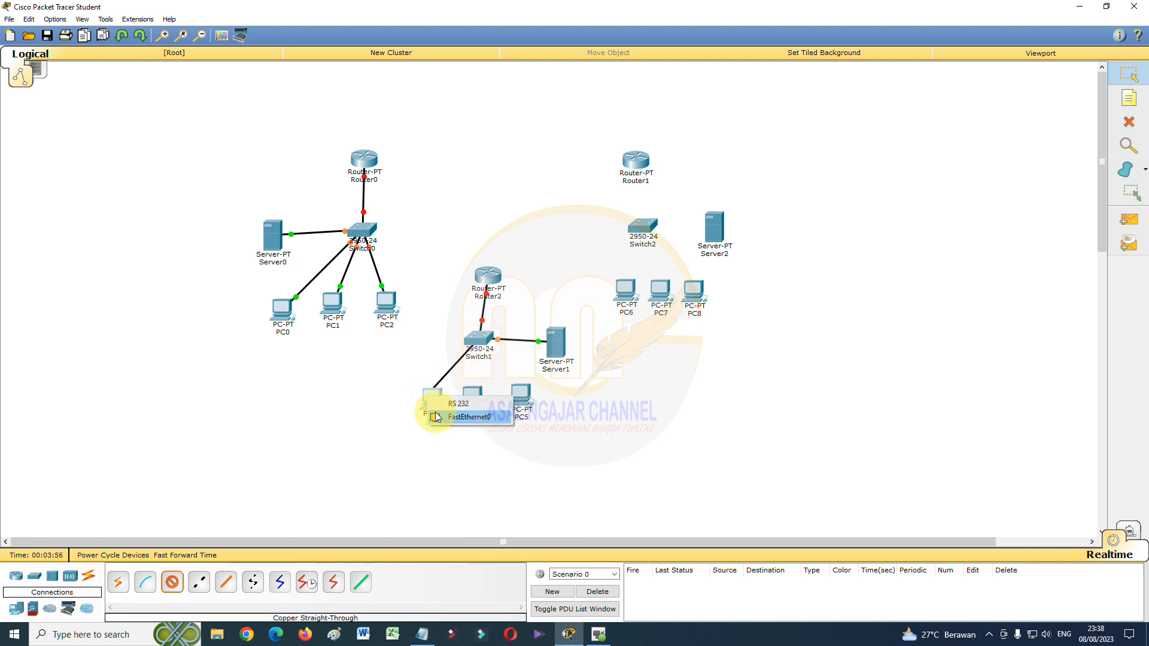
{"action": "left_click", "coordinate": [459, 417]}
Connect Switch1 to PC4's FastEthernet0 port with a Copper Straight-Through cable
{"action": "left_click", "coordinate": [172, 581]}
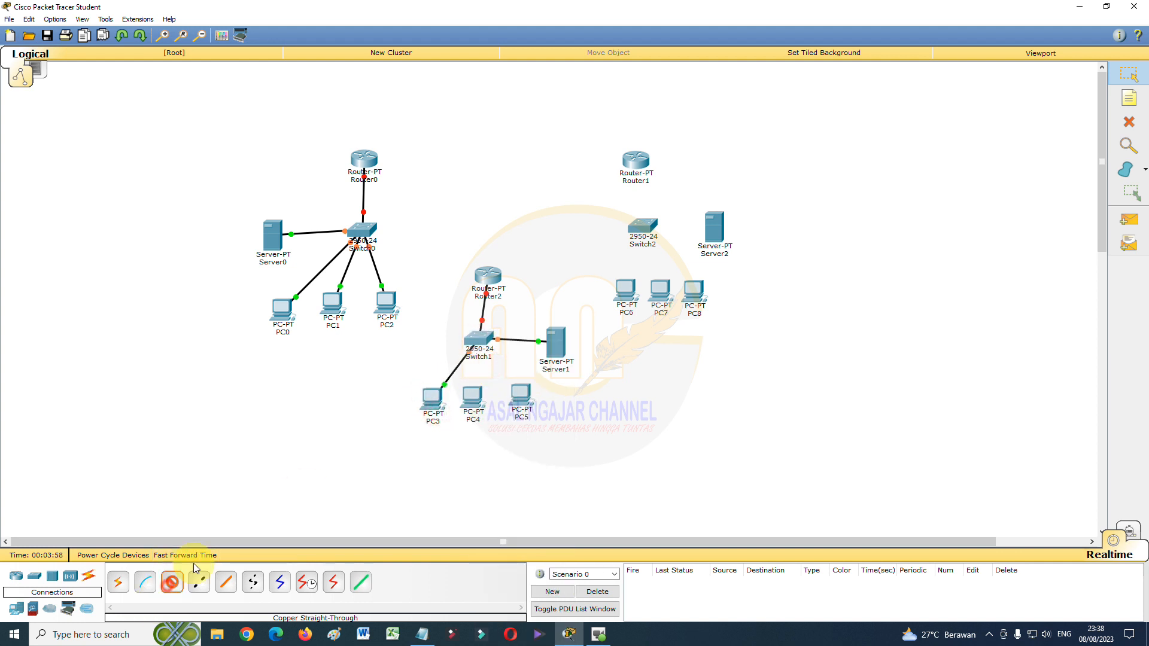
{"action": "left_click", "coordinate": [479, 337]}
{"action": "left_click", "coordinate": [479, 354]}
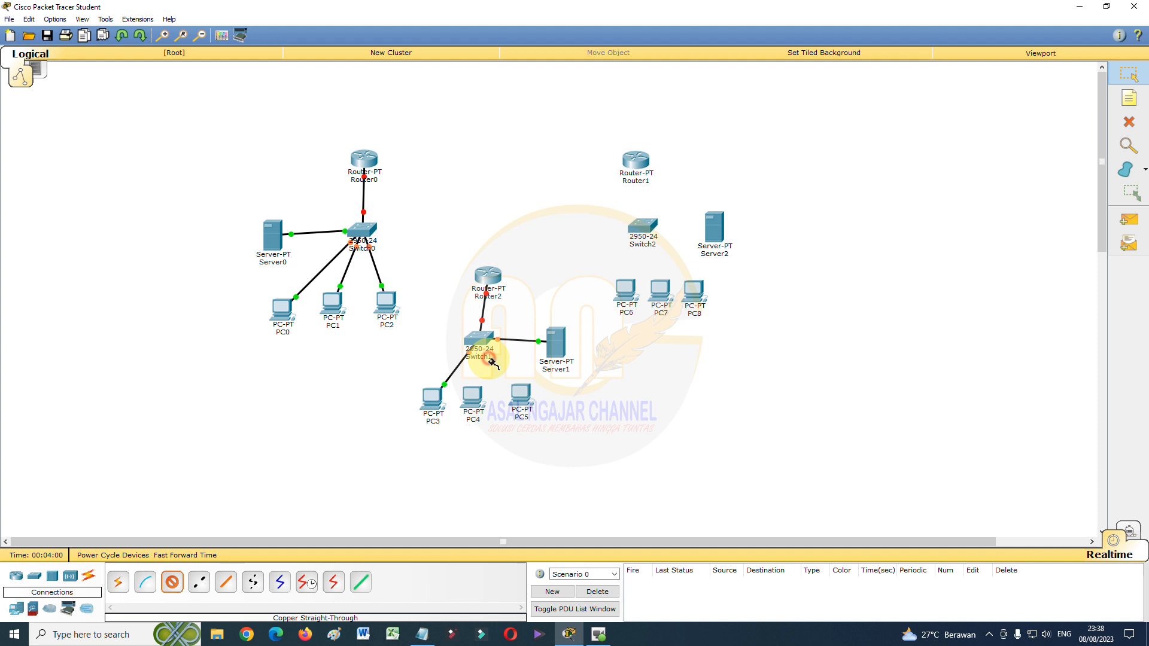
{"action": "left_click", "coordinate": [470, 395]}
{"action": "left_click", "coordinate": [491, 413]}
Connect Switch1 to PC5's FastEthernet0 port with a Copper Straight-Through cable
{"action": "left_click", "coordinate": [171, 582]}
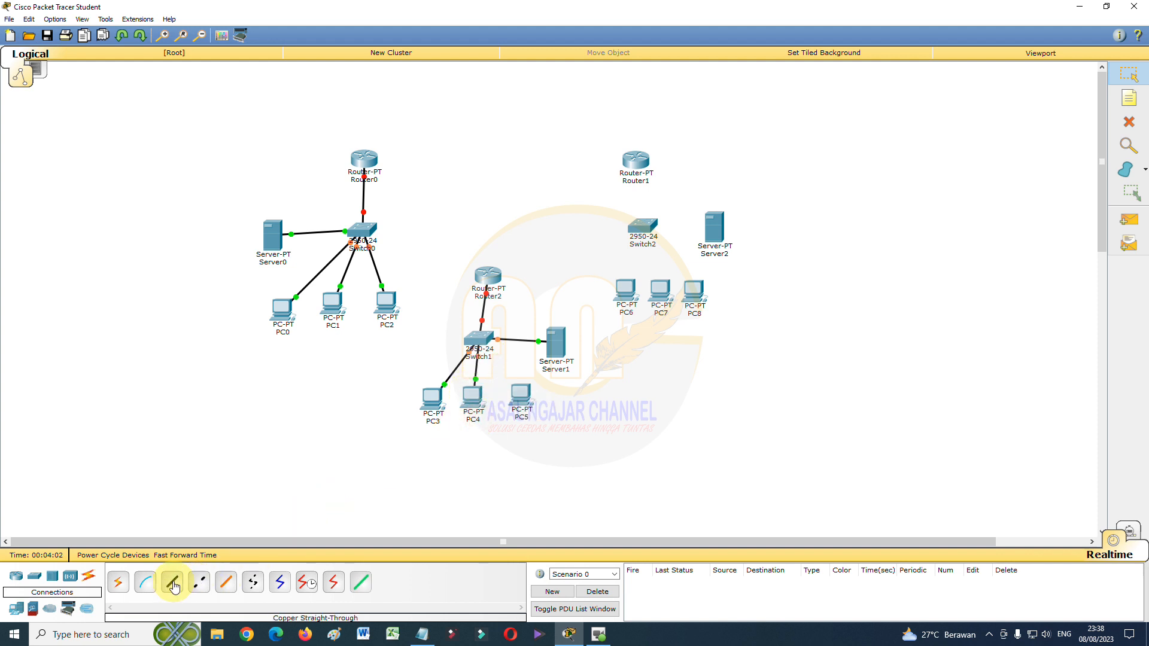
{"action": "left_click", "coordinate": [479, 337]}
{"action": "left_click", "coordinate": [479, 353]}
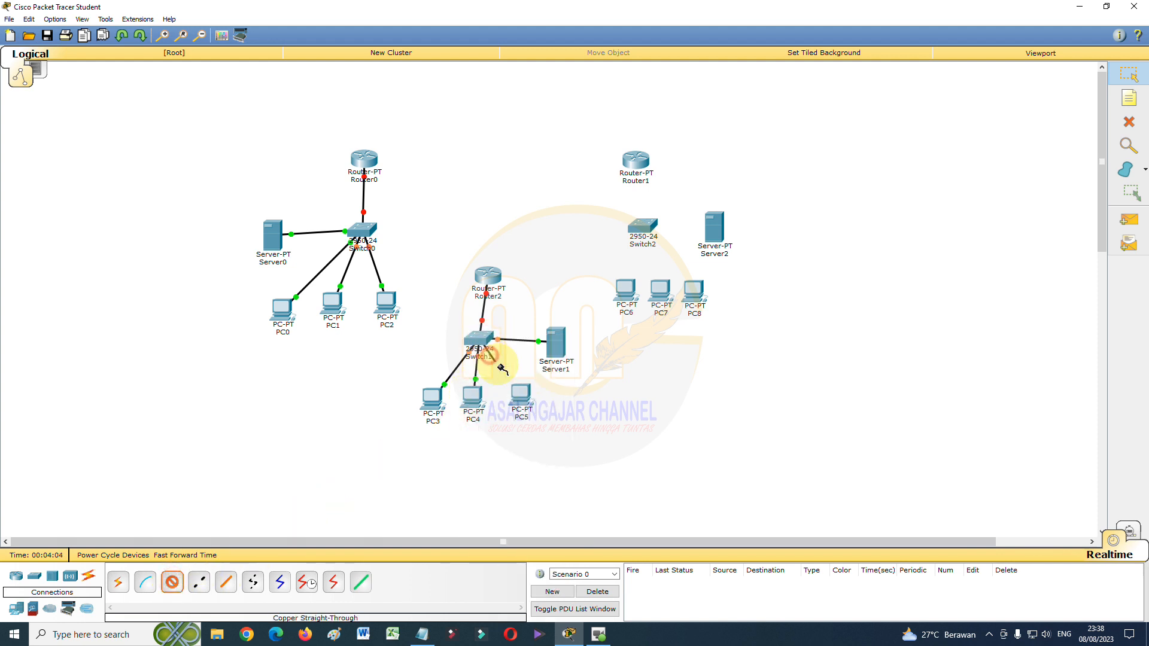
{"action": "left_click", "coordinate": [515, 396]}
{"action": "left_click", "coordinate": [520, 414]}
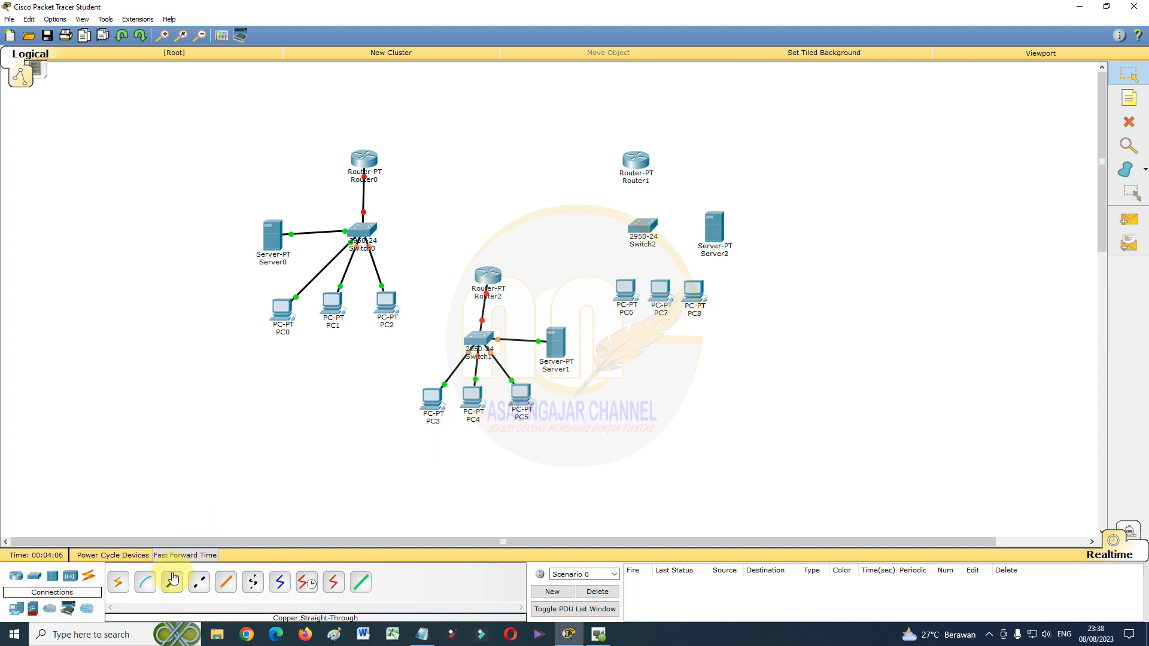
Connect Router1's FastEthernet0/0 to Switch2's FastEthernet0/1 with a Copper Straight-Through cable
{"action": "left_click", "coordinate": [174, 584]}
{"action": "left_click", "coordinate": [635, 162]}
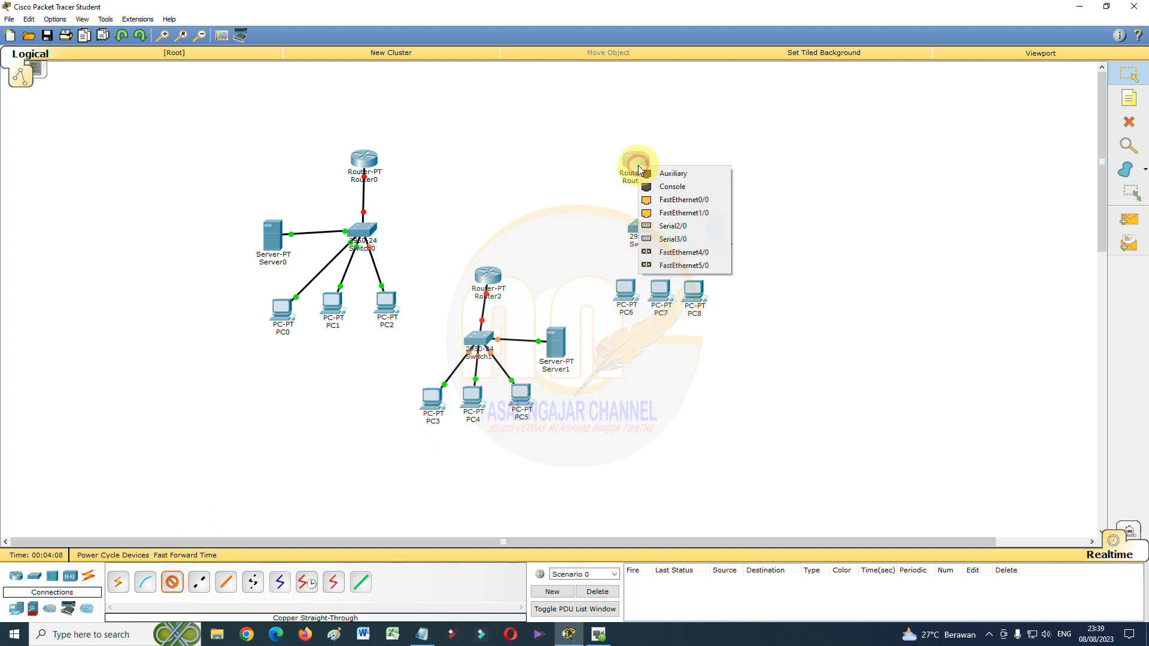
{"action": "left_click", "coordinate": [670, 201]}
{"action": "left_click", "coordinate": [641, 228]}
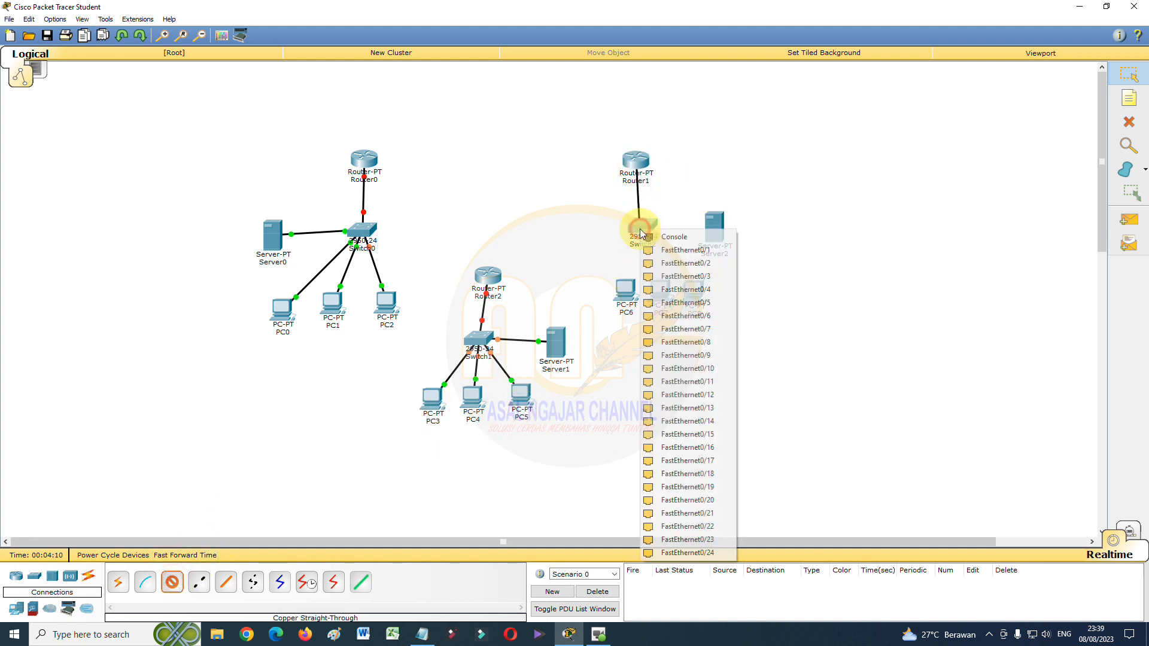
{"action": "left_click", "coordinate": [658, 254]}
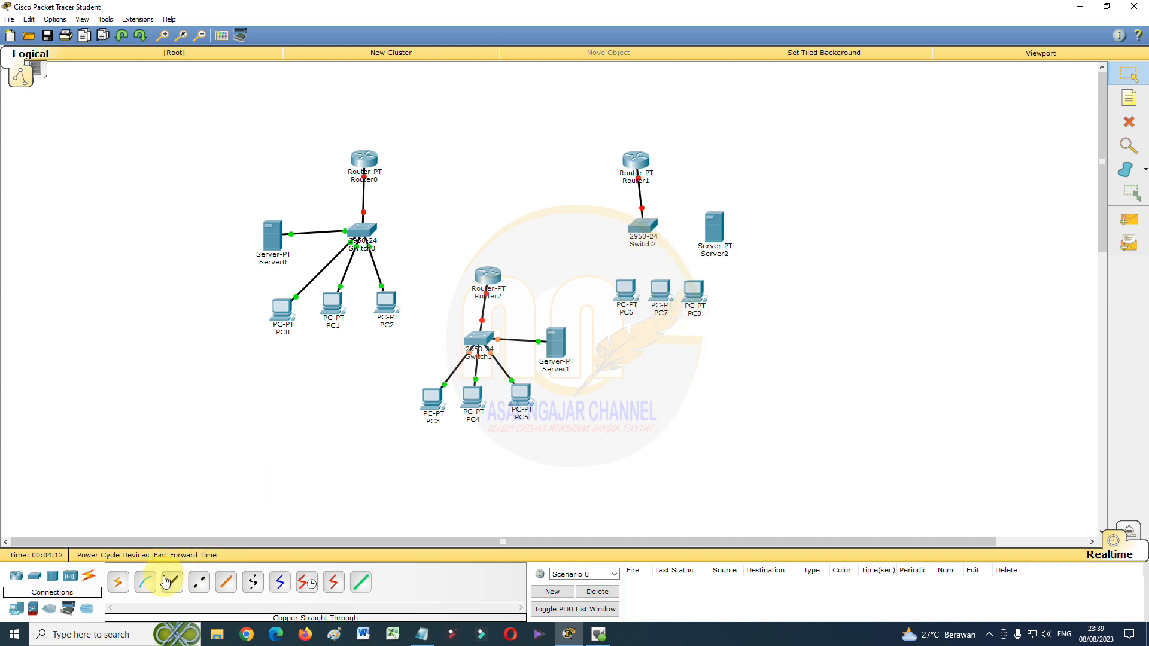
Connect Switch2's FastEthernet0/2 to Server2's FastEthernet0 with a Copper Straight-Through cable
{"action": "left_click", "coordinate": [171, 582]}
{"action": "left_click", "coordinate": [643, 228]}
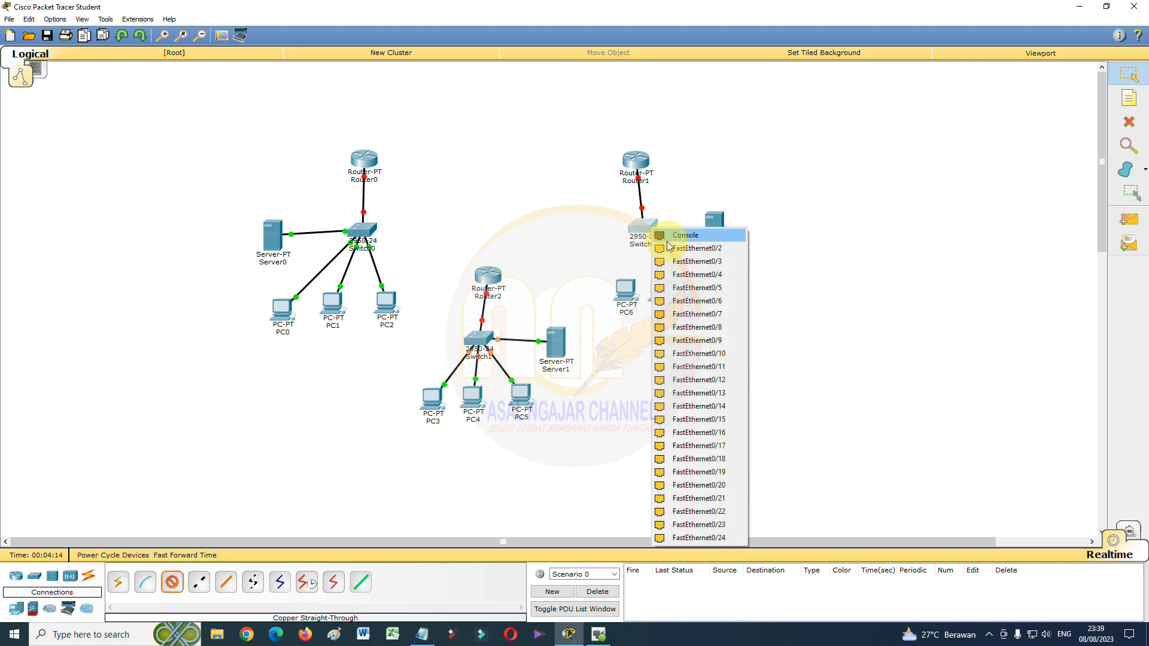
{"action": "left_click", "coordinate": [669, 255]}
{"action": "left_click", "coordinate": [713, 229]}
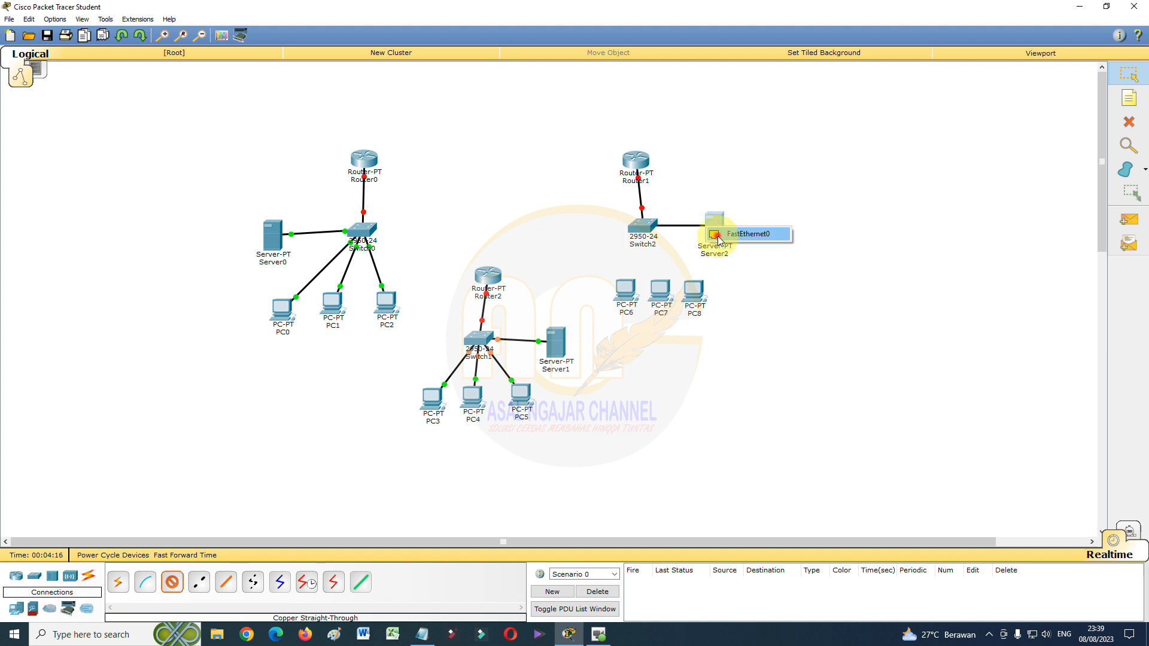
{"action": "left_click", "coordinate": [739, 233]}
Connect Switch2's FastEthernet0/3 to PC6's FastEthernet0 with a Copper Straight-Through cable
{"action": "left_click", "coordinate": [175, 583]}
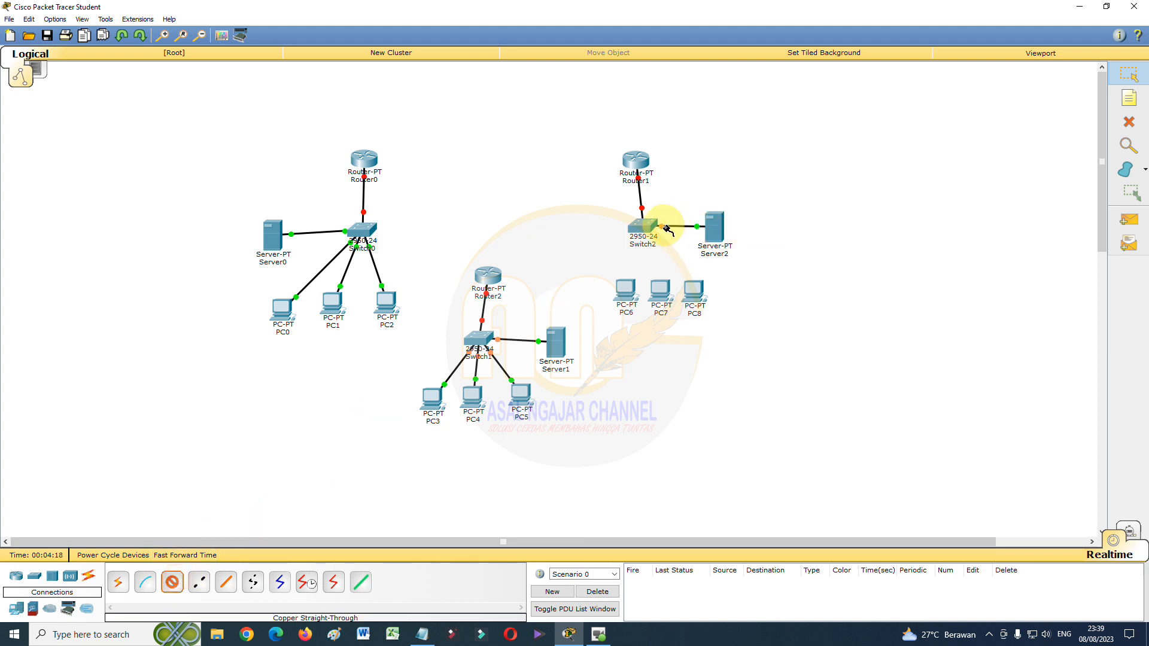
{"action": "left_click", "coordinate": [635, 227]}
{"action": "left_click", "coordinate": [678, 245]}
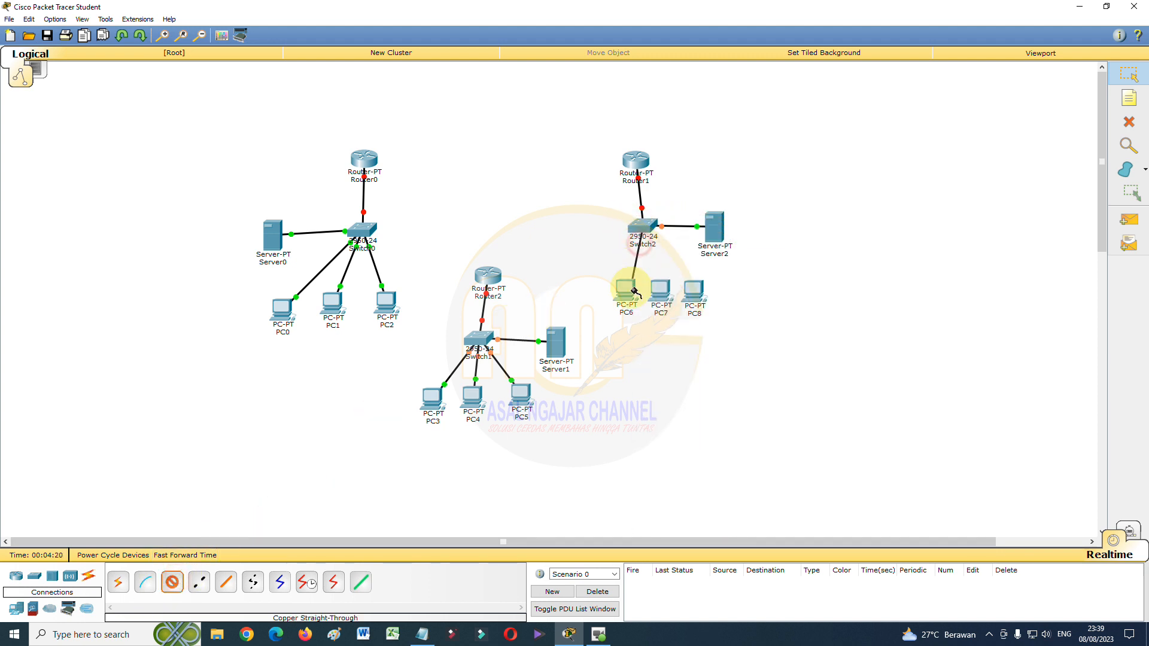
{"action": "left_click", "coordinate": [622, 290]}
{"action": "left_click", "coordinate": [643, 310]}
Connect Switch2's FastEthernet0/4 to PC7's FastEthernet0 with a Copper Straight-Through cable
{"action": "left_click", "coordinate": [172, 582]}
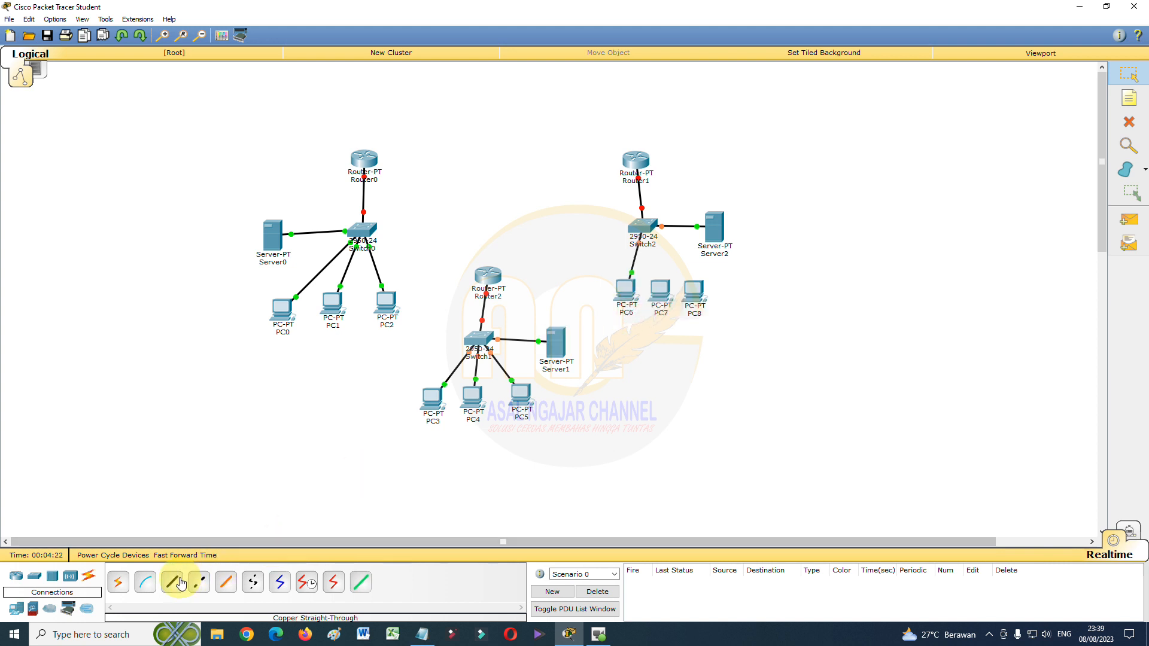
{"action": "left_click", "coordinate": [646, 228]}
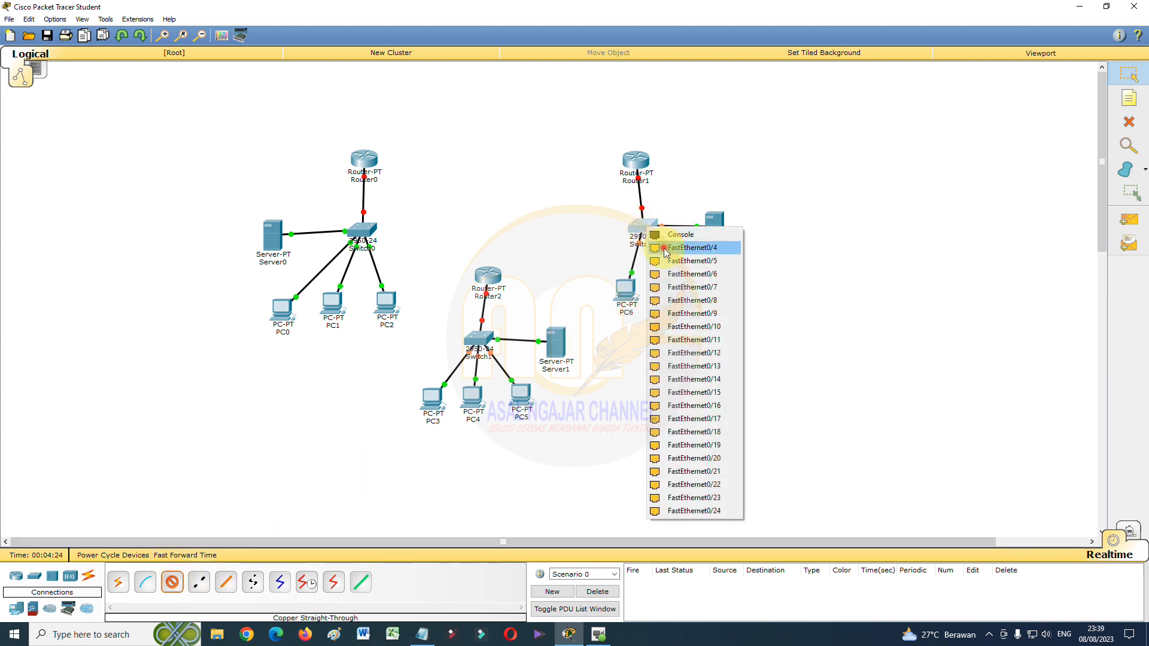
{"action": "left_click", "coordinate": [661, 247]}
{"action": "left_click", "coordinate": [659, 291]}
{"action": "left_click", "coordinate": [667, 312]}
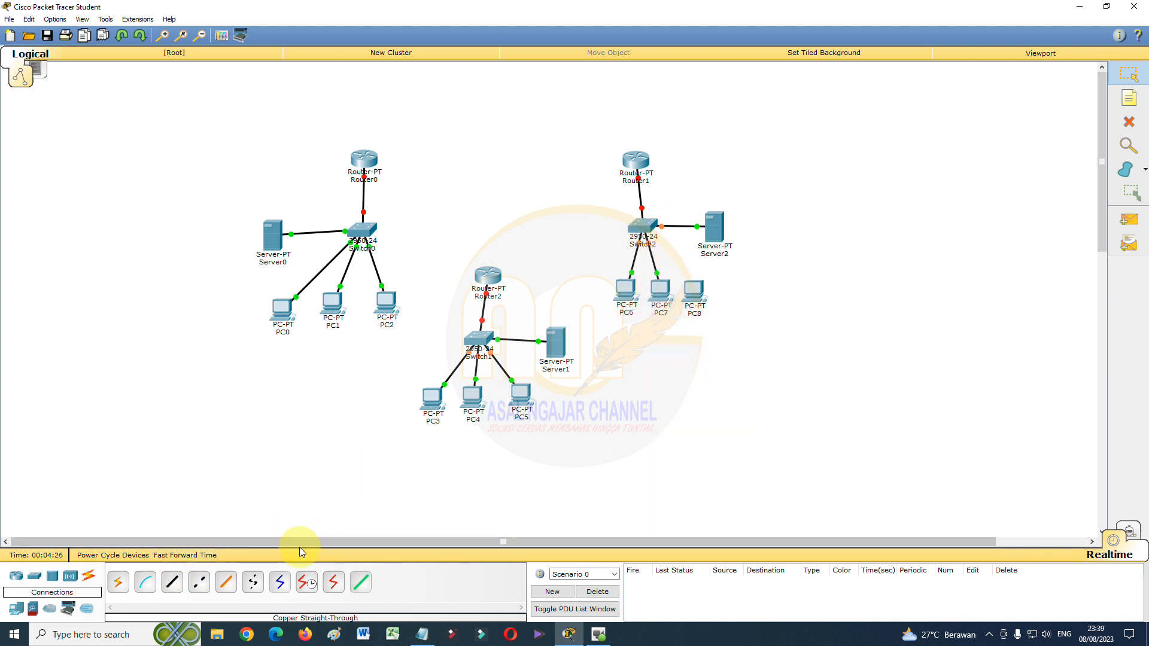
Connect Switch2's FastEthernet0/5 to PC8's FastEthernet0 with a Copper Straight-Through cable
{"action": "left_click", "coordinate": [172, 582]}
{"action": "left_click", "coordinate": [653, 236]}
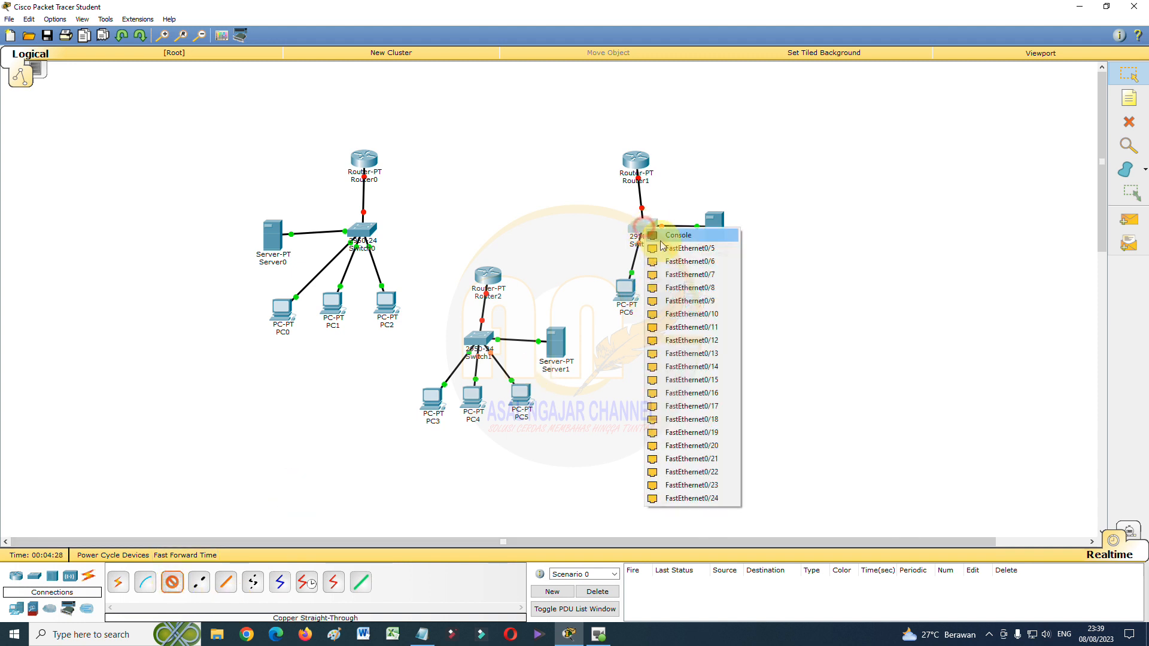
{"action": "left_click", "coordinate": [661, 248]}
{"action": "left_click", "coordinate": [691, 290]}
{"action": "left_click", "coordinate": [736, 309]}
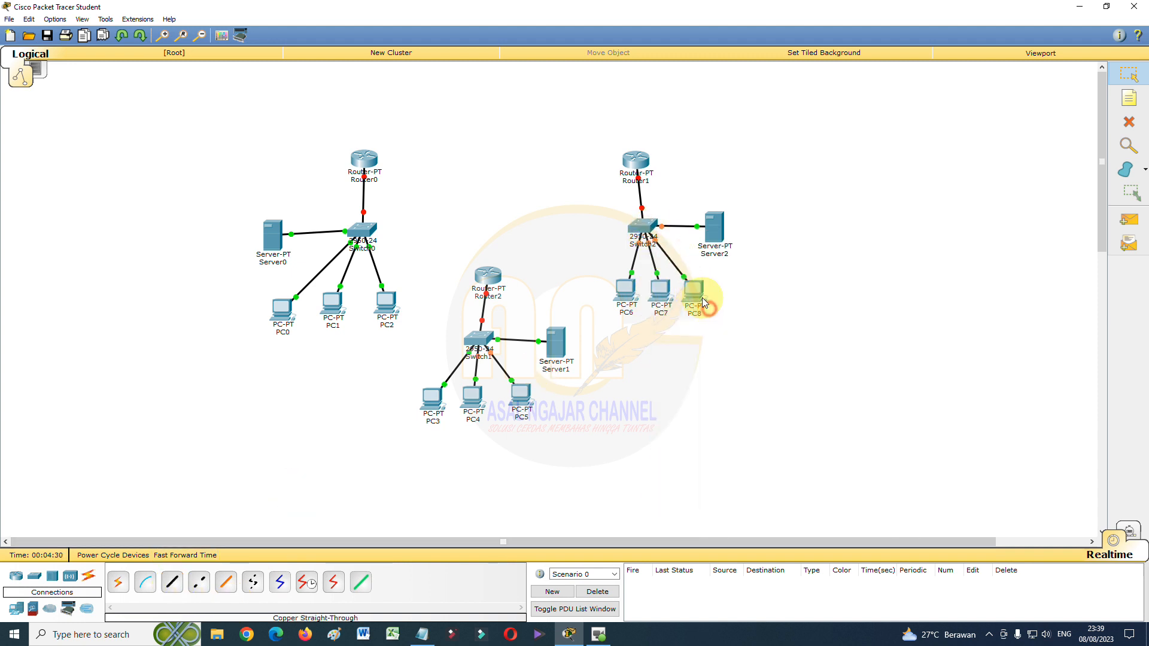
Tidy the layout by aligning Router2 above Switch1, Router1 and Switch2 above PC7, and moving Server0 closer to Switch0
{"action": "left_click_drag", "start_coordinate": [637, 166], "coordinate": [646, 172]}
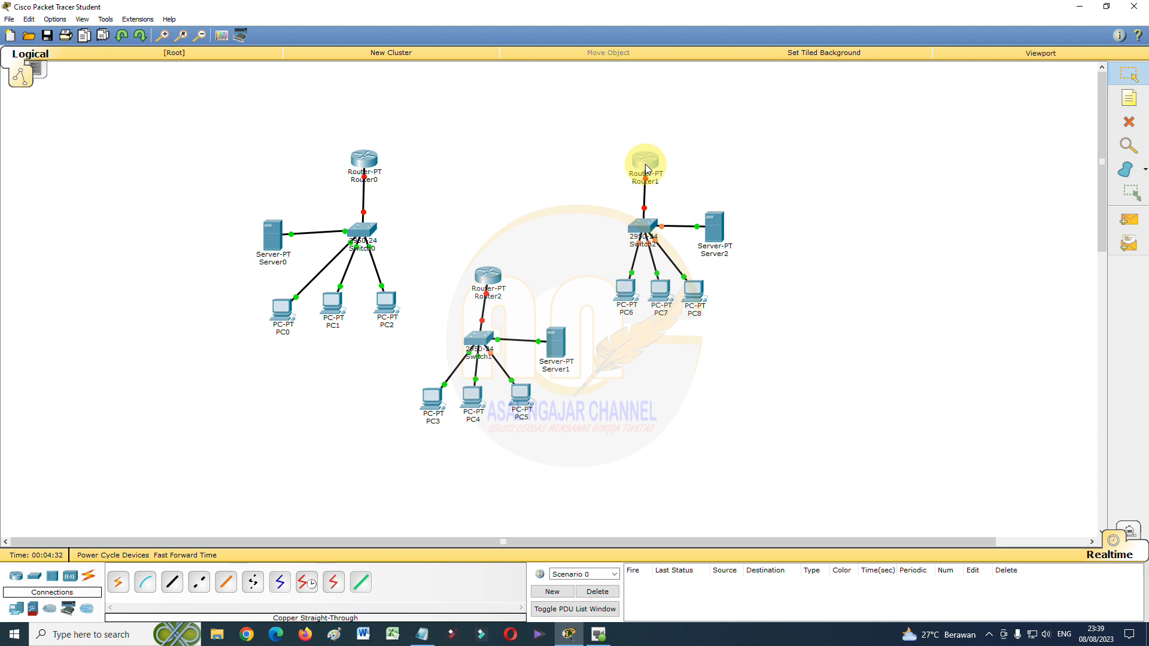
{"action": "left_click_drag", "start_coordinate": [495, 281], "coordinate": [483, 280]}
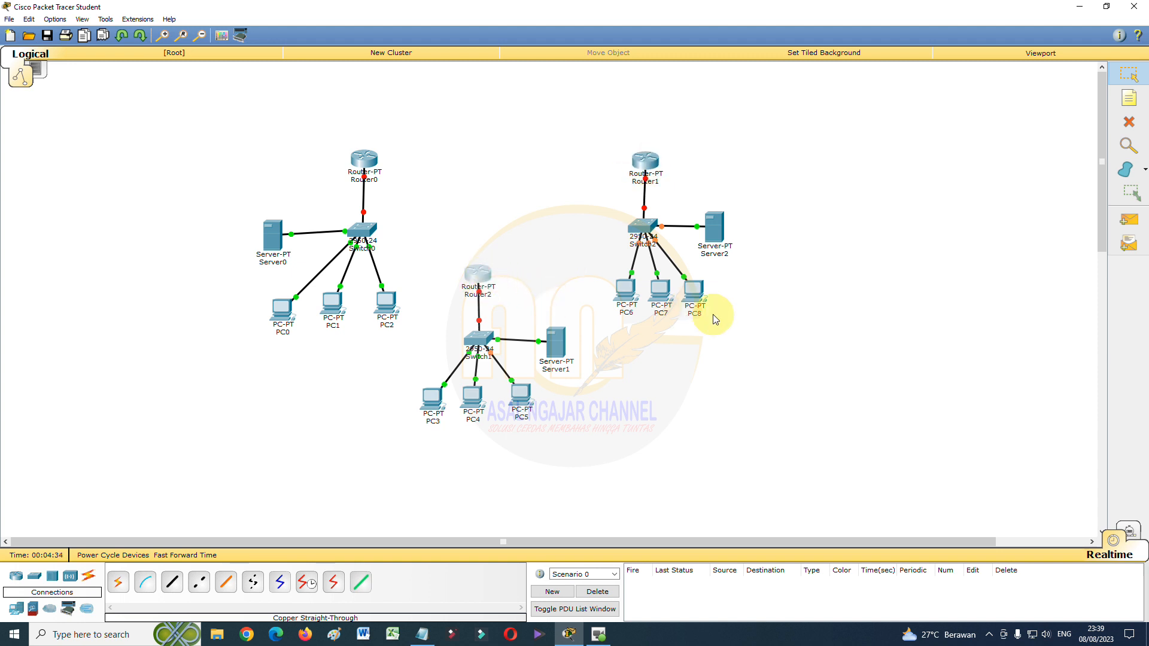
{"action": "left_click_drag", "start_coordinate": [641, 226], "coordinate": [660, 223]}
{"action": "left_click_drag", "start_coordinate": [645, 172], "coordinate": [658, 171]}
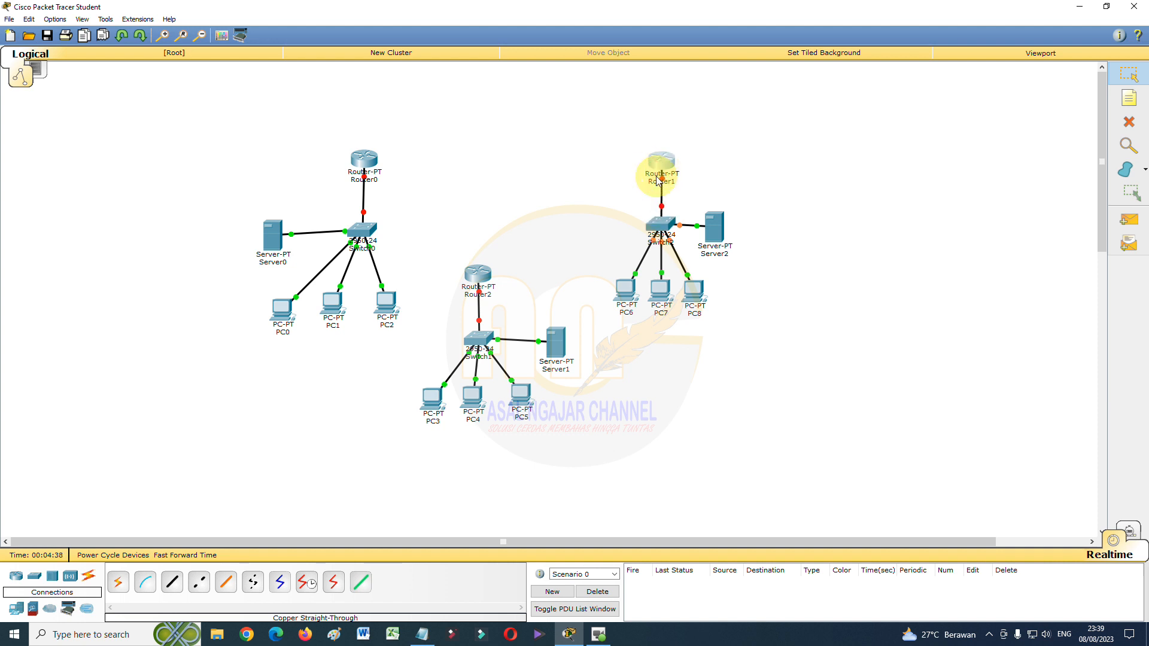
{"action": "left_click_drag", "start_coordinate": [270, 240], "coordinate": [290, 235]}
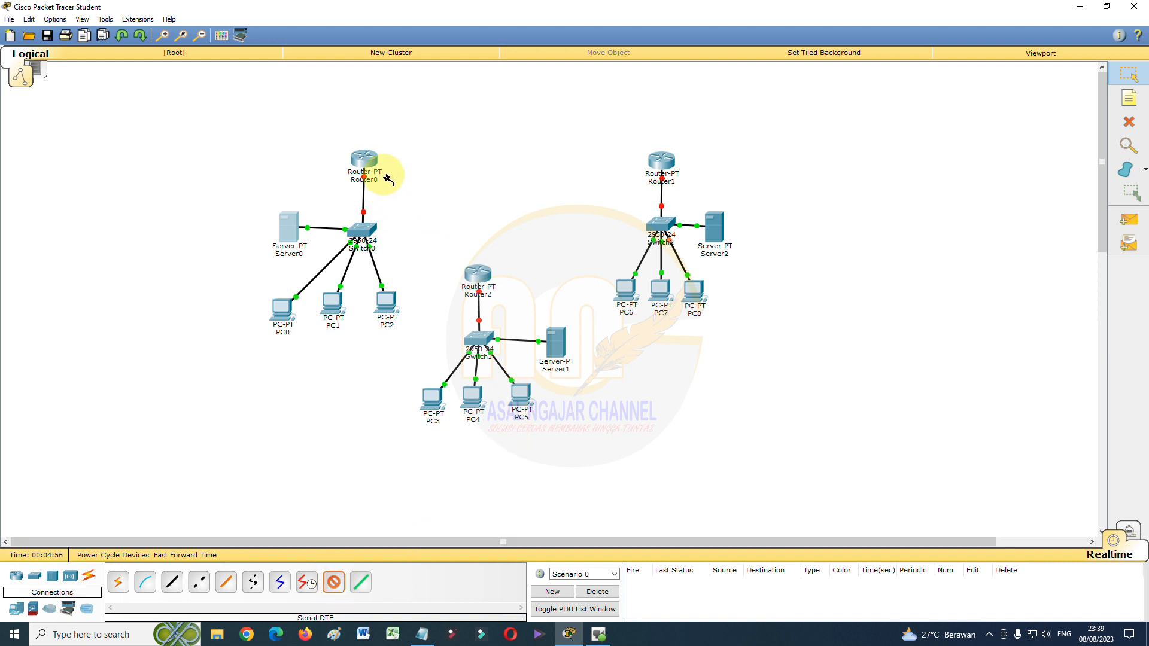
Connect Router0's Serial2/0 to Router2's Serial2/0 with a Serial DTE cable
{"action": "left_click", "coordinate": [359, 163]}
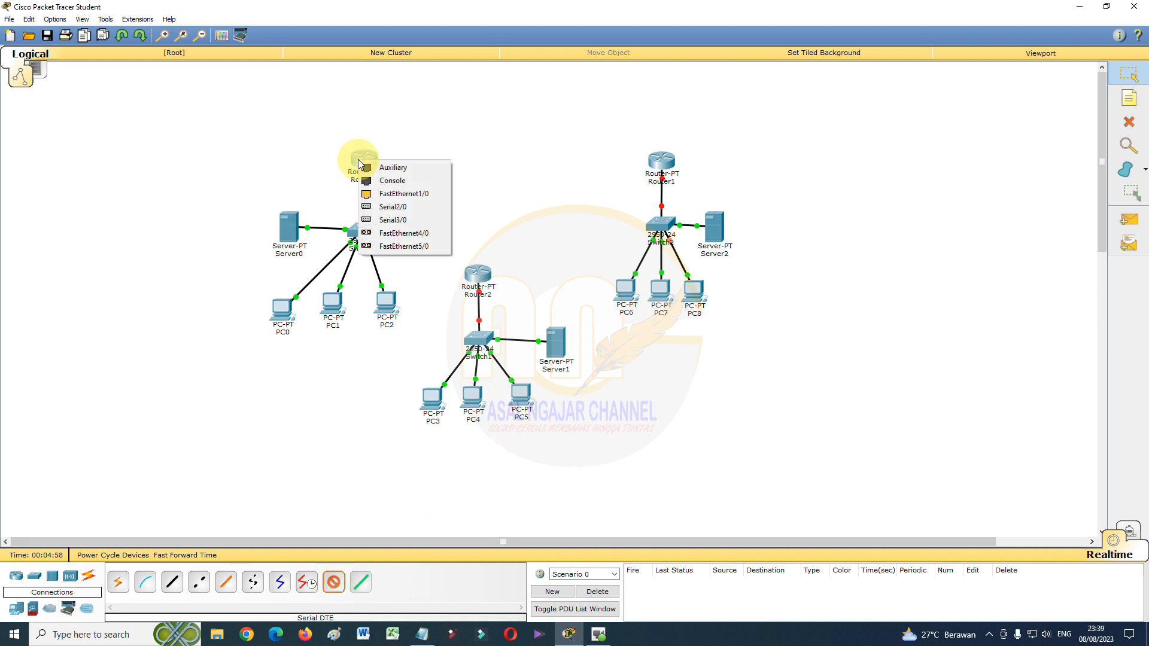
{"action": "left_click", "coordinate": [386, 209]}
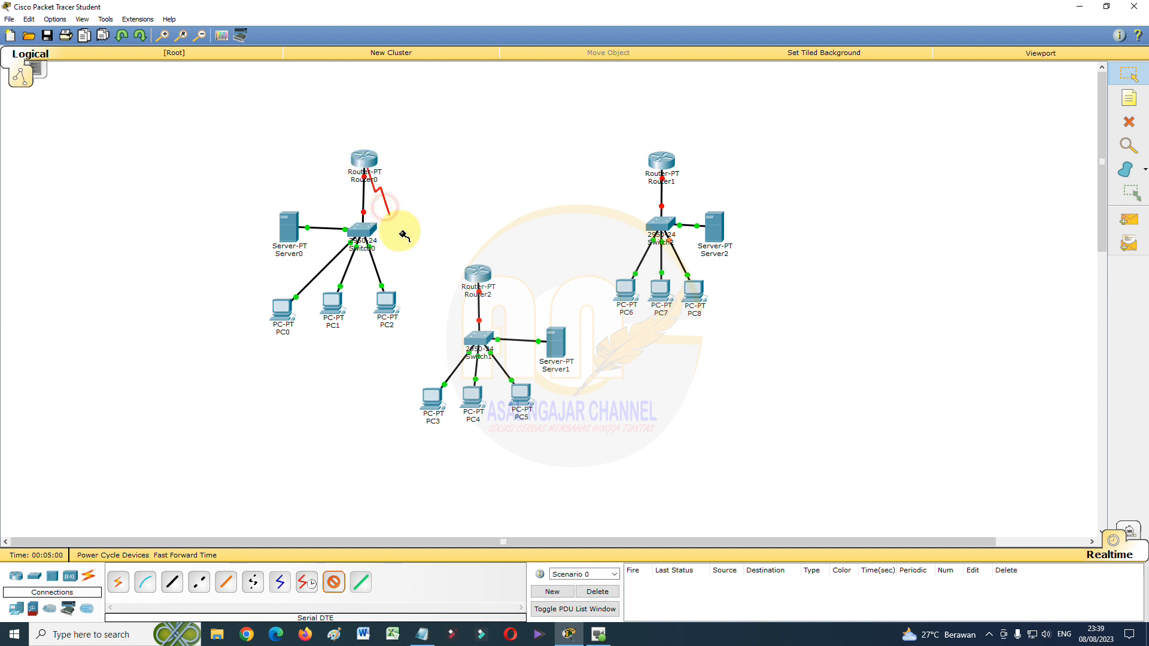
{"action": "left_click", "coordinate": [478, 277]}
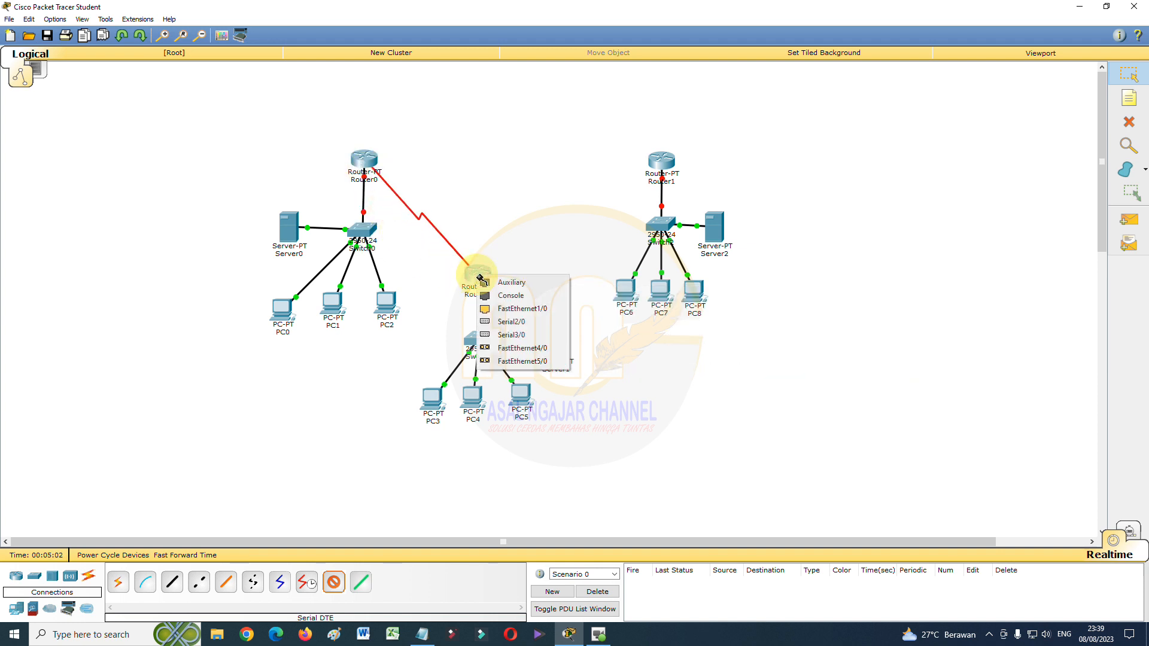
{"action": "left_click", "coordinate": [512, 322]}
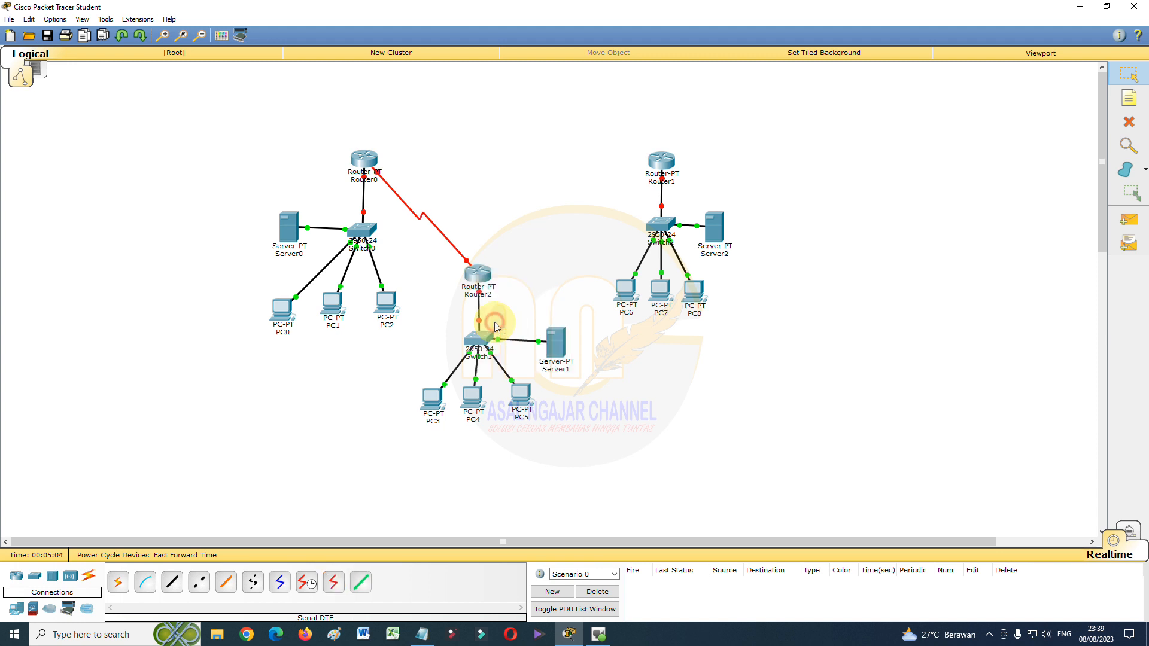
Connect Router2's Serial3/0 to Router1's Serial3/0 with a Serial DTE cable
{"action": "left_click", "coordinate": [334, 582]}
{"action": "left_click", "coordinate": [479, 276]}
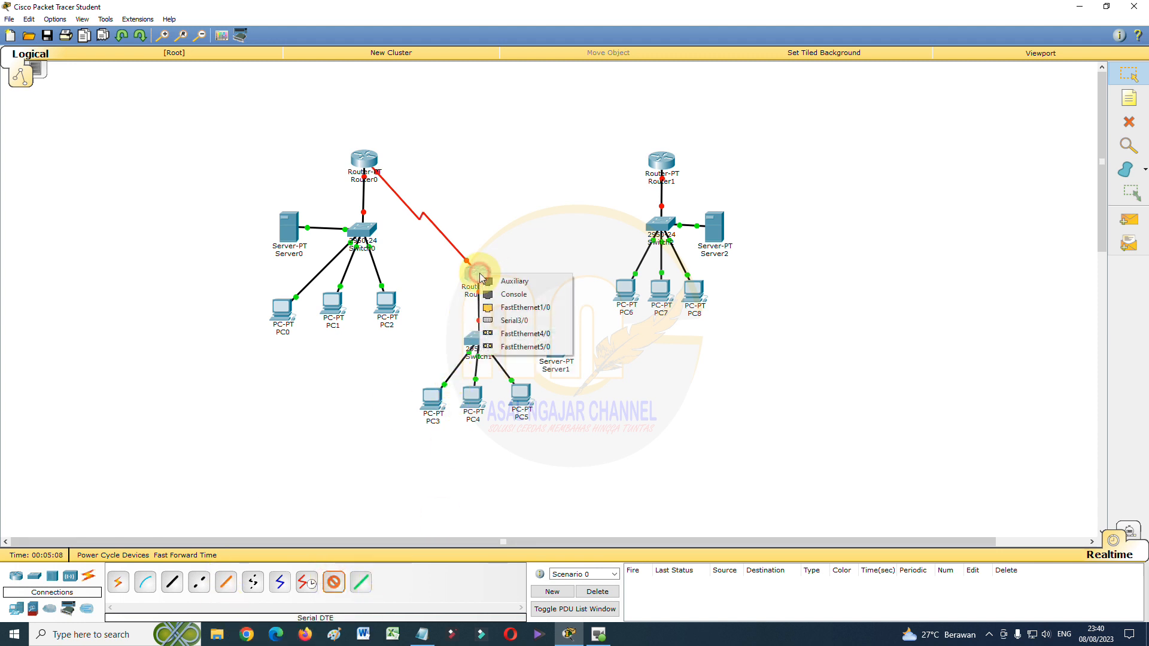
{"action": "left_click", "coordinate": [495, 322]}
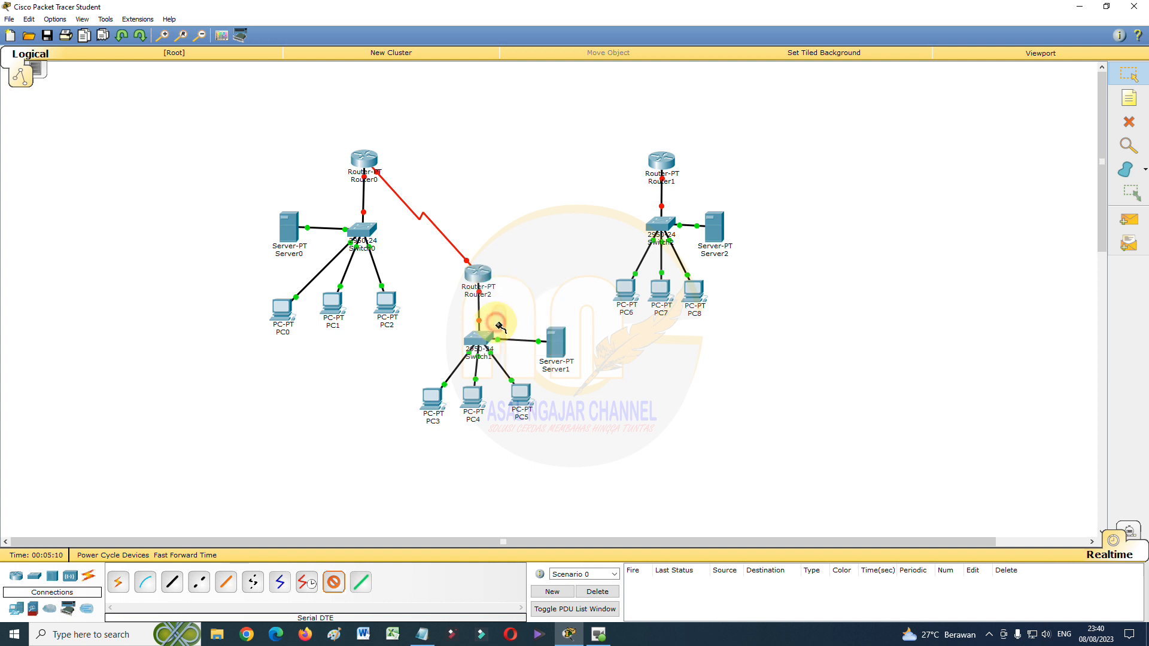
{"action": "left_click", "coordinate": [661, 163]}
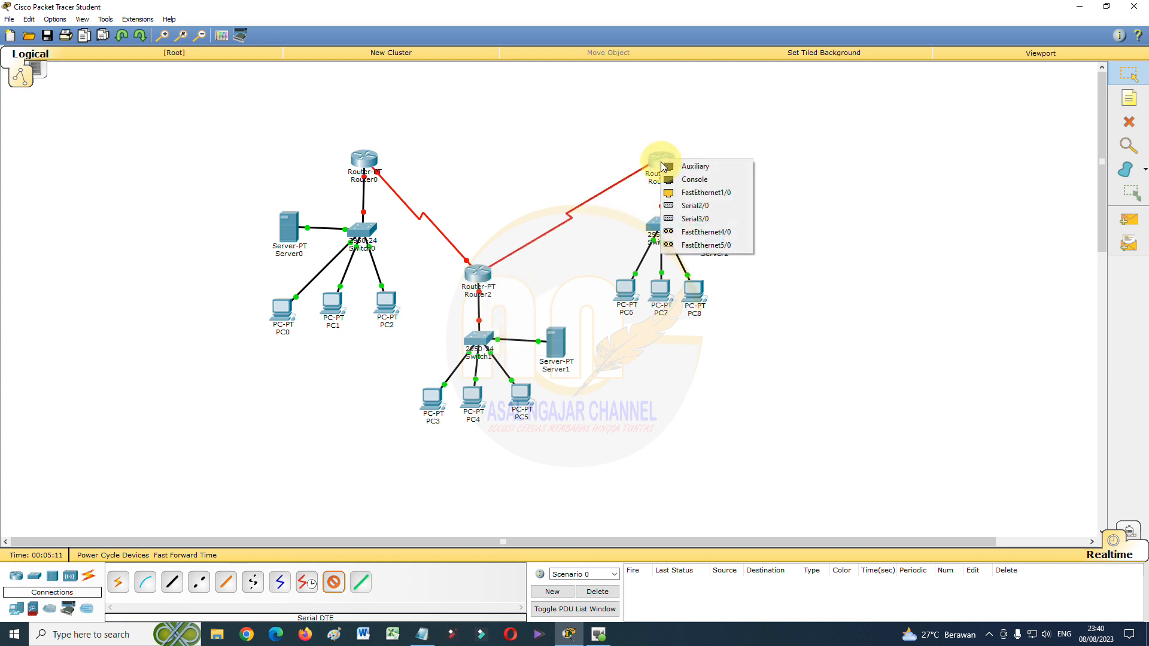
{"action": "left_click", "coordinate": [680, 219]}
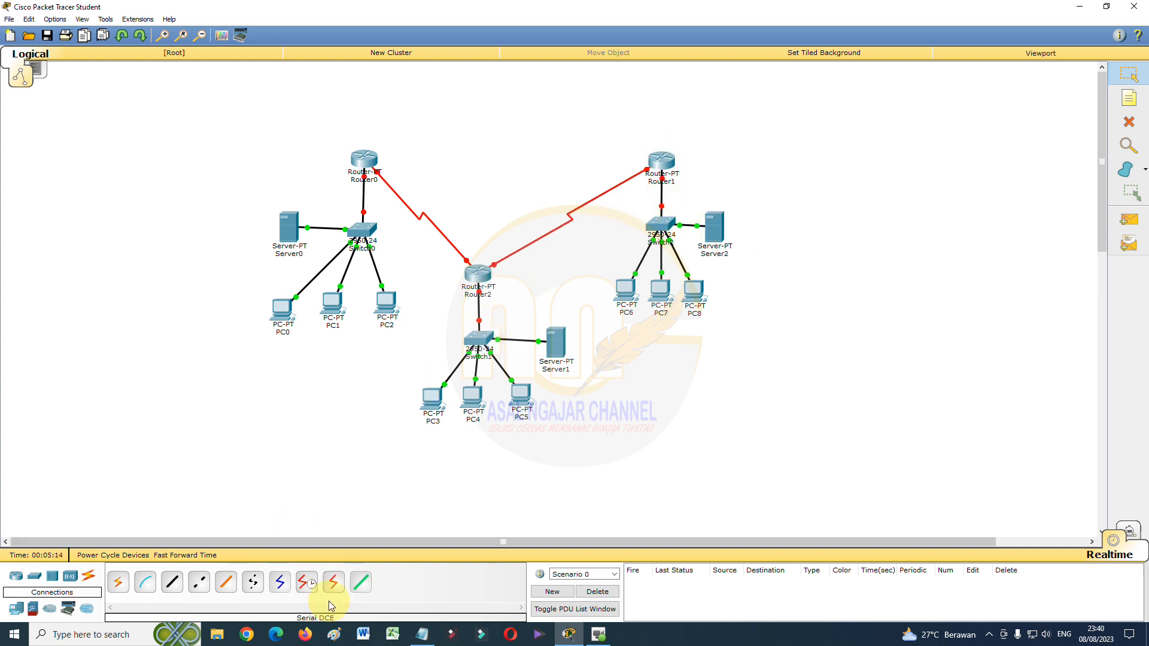
Connect Router1's Serial2/0 to Router0's Serial3/0 with a Serial DTE cable
{"action": "left_click", "coordinate": [333, 582]}
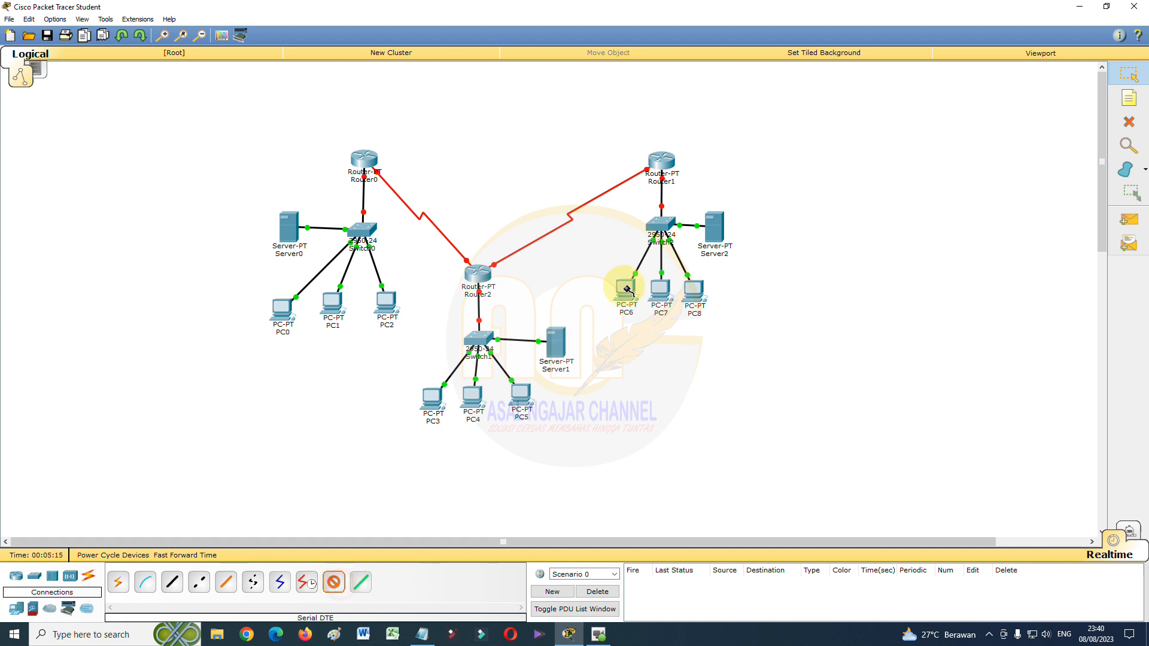
{"action": "left_click", "coordinate": [662, 161]}
{"action": "left_click", "coordinate": [694, 208]}
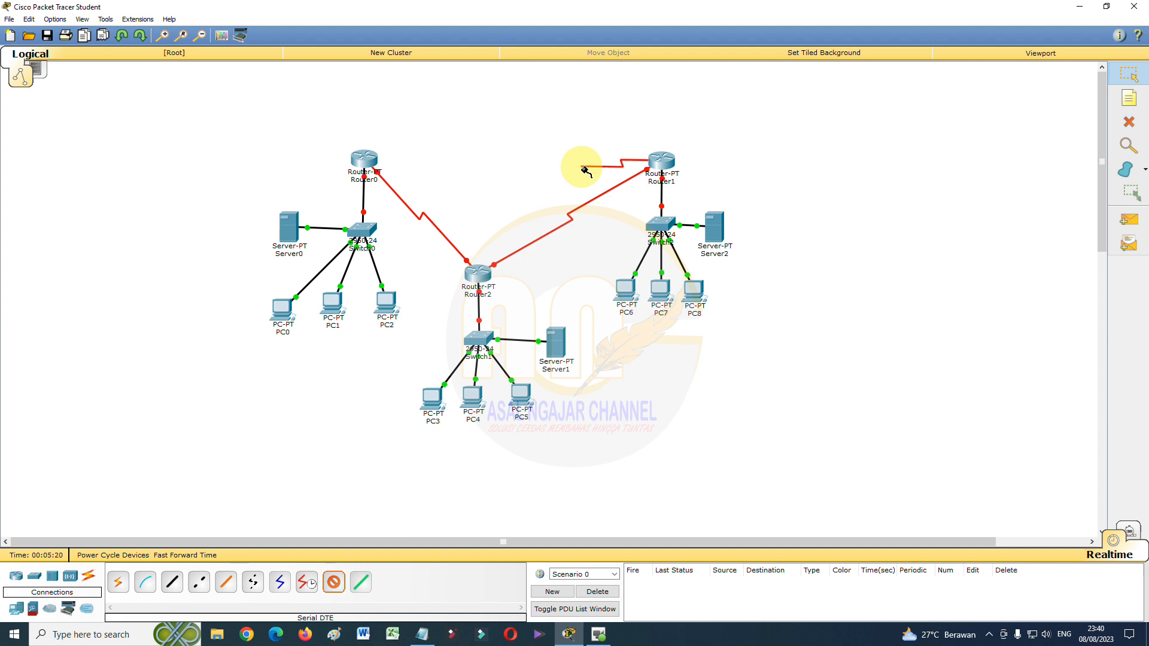
{"action": "left_click", "coordinate": [366, 162]}
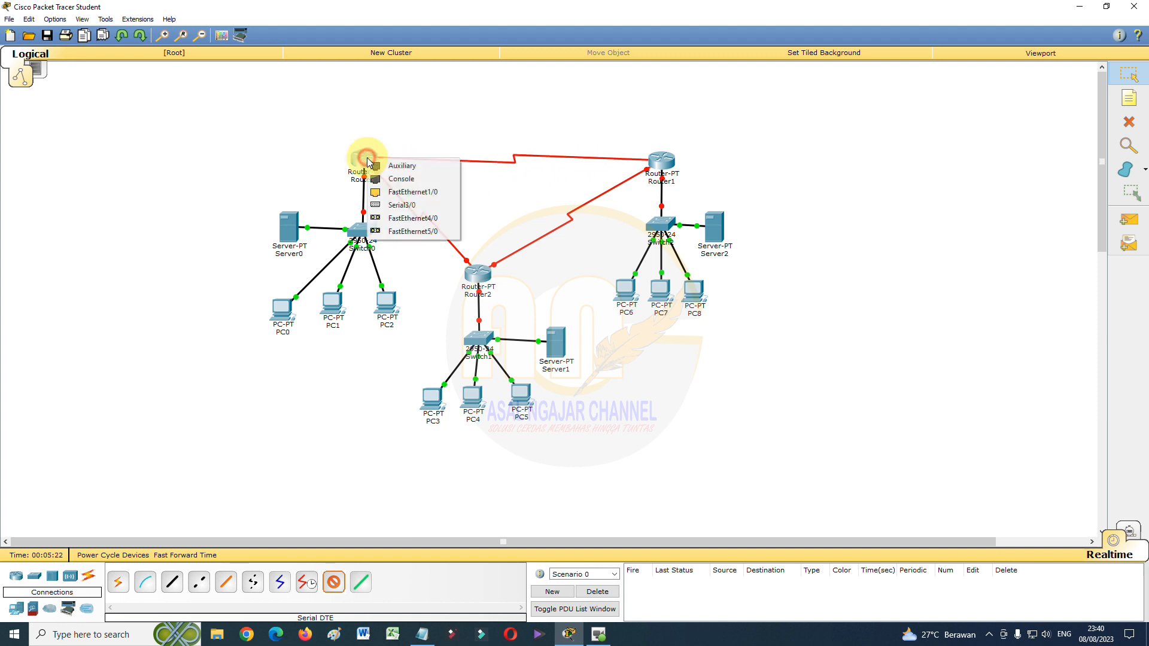
{"action": "left_click", "coordinate": [395, 205]}
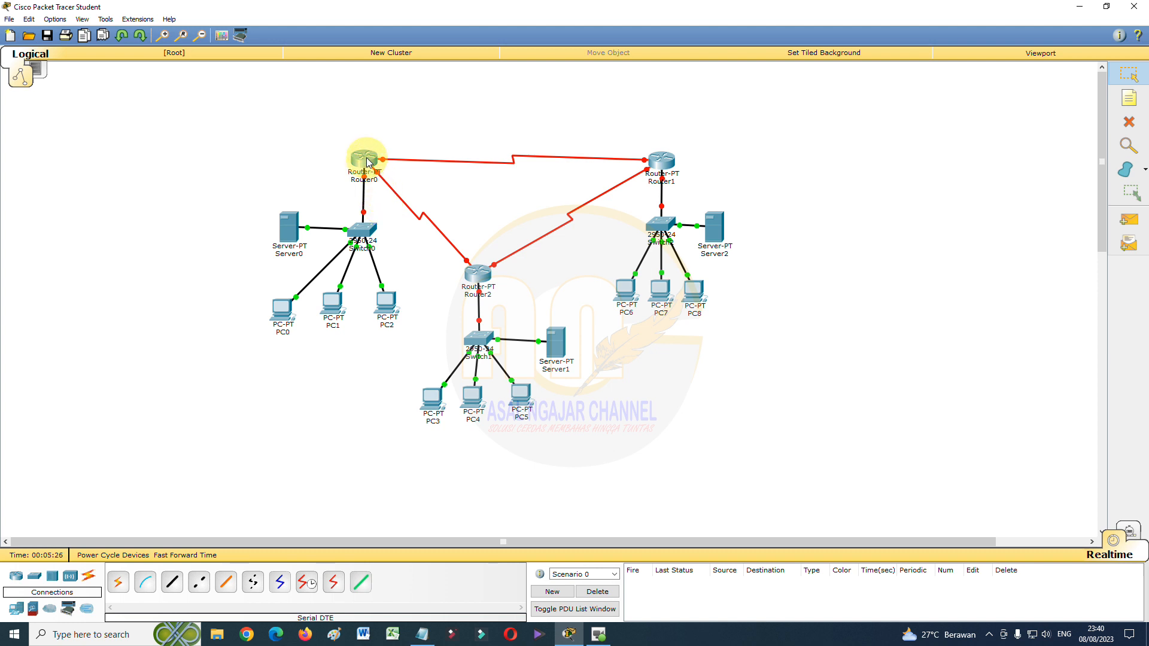
Tidy the first network by aligning Router0 above Switch0 and spacing PC0, PC1 and PC2 evenly below the switch
{"action": "left_click_drag", "start_coordinate": [361, 163], "coordinate": [365, 164]}
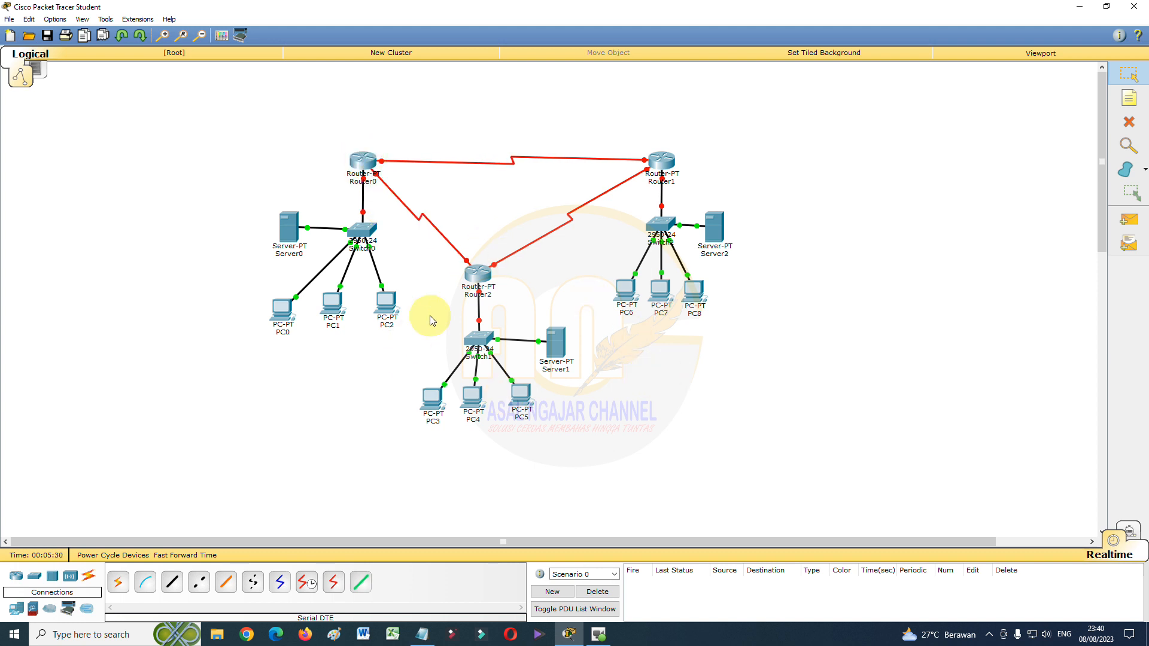
{"action": "left_click_drag", "start_coordinate": [385, 308], "coordinate": [295, 308]}
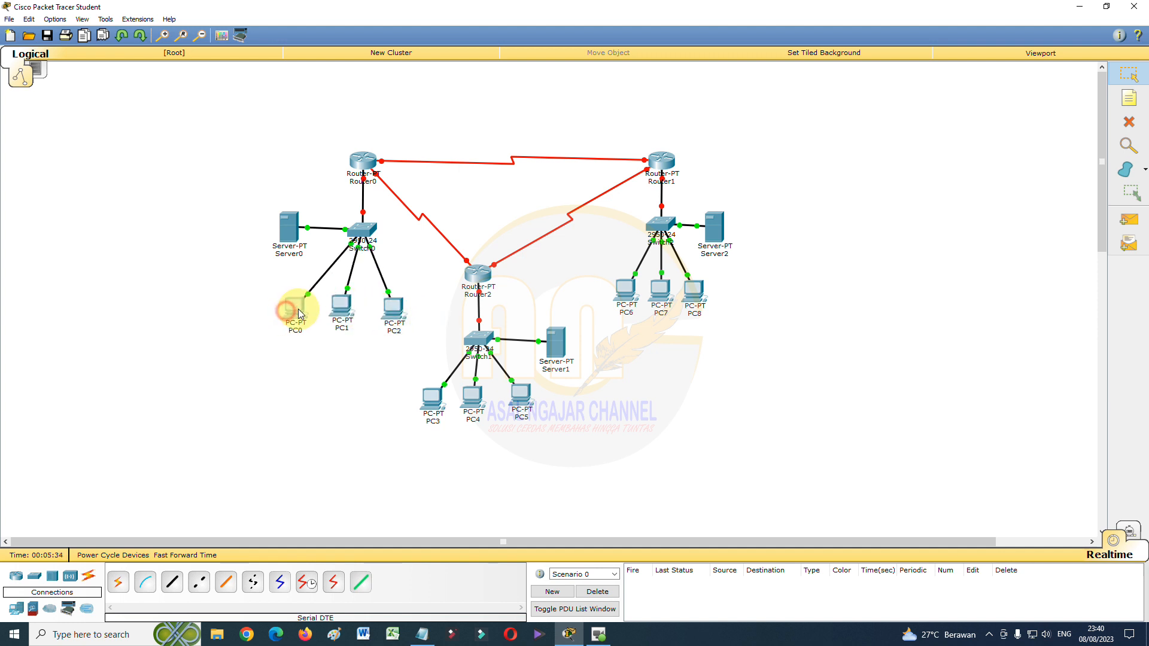
{"action": "left_click", "coordinate": [308, 363]}
Turn on Router0's FastEthernet0/0 port and give it IP address 10.168.10.100 with subnet mask 255.255.255.0
{"action": "left_click", "coordinate": [360, 163]}
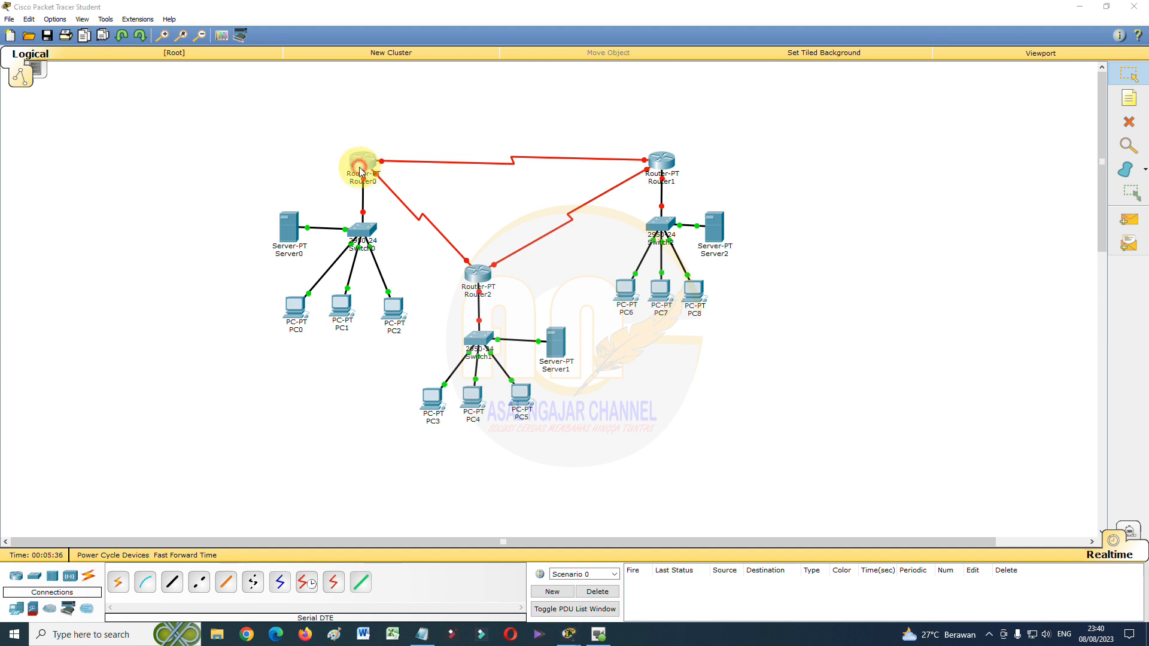
{"action": "left_click", "coordinate": [446, 188]}
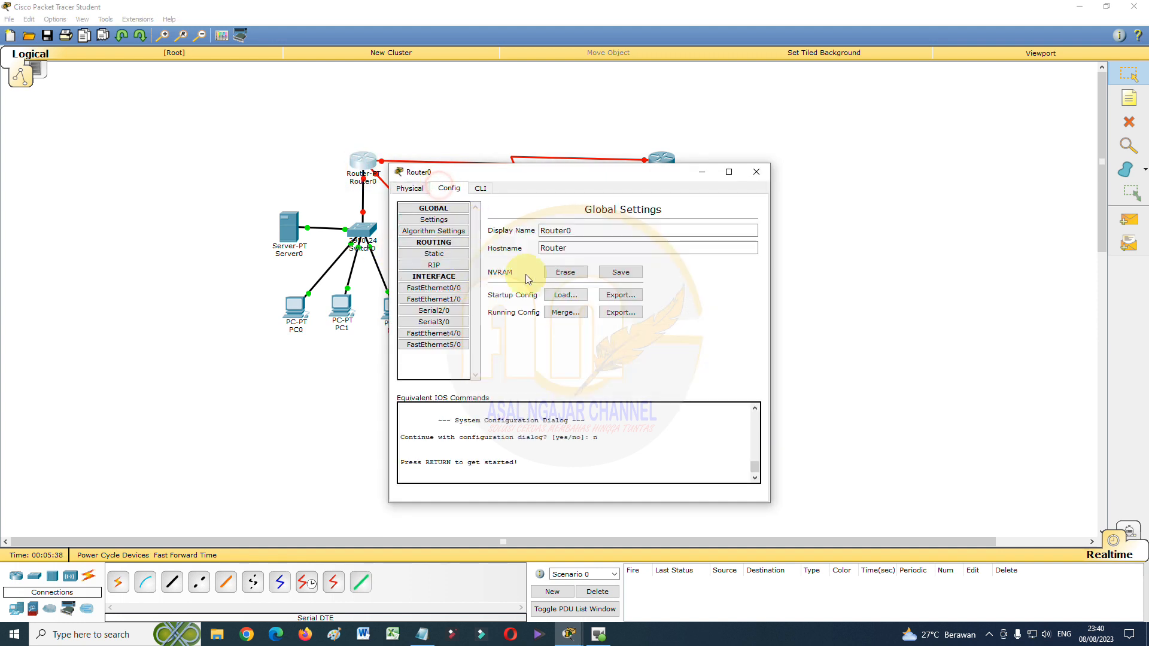
{"action": "left_click", "coordinate": [445, 289]}
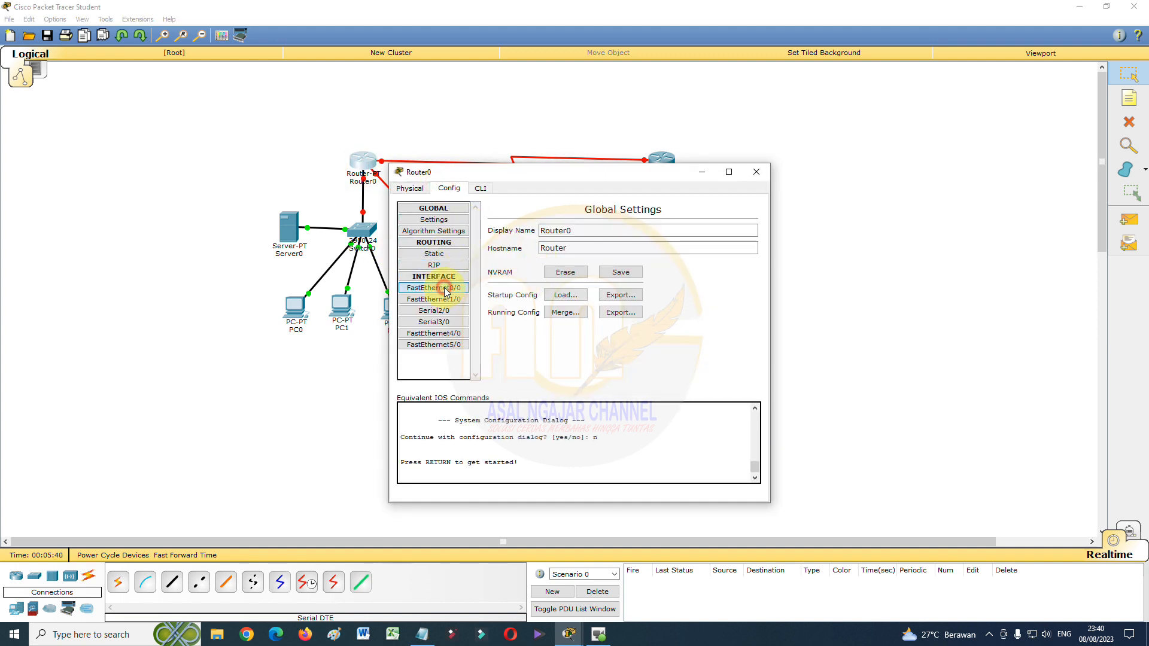
{"action": "left_click", "coordinate": [741, 221]}
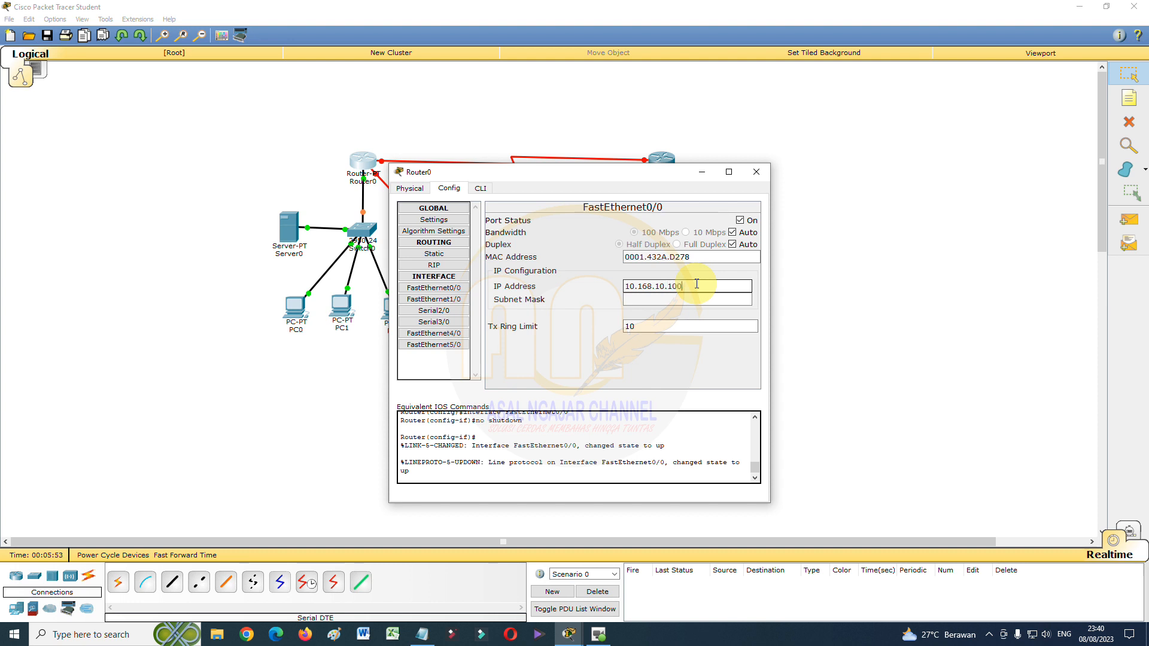
{"action": "left_click", "coordinate": [694, 300]}
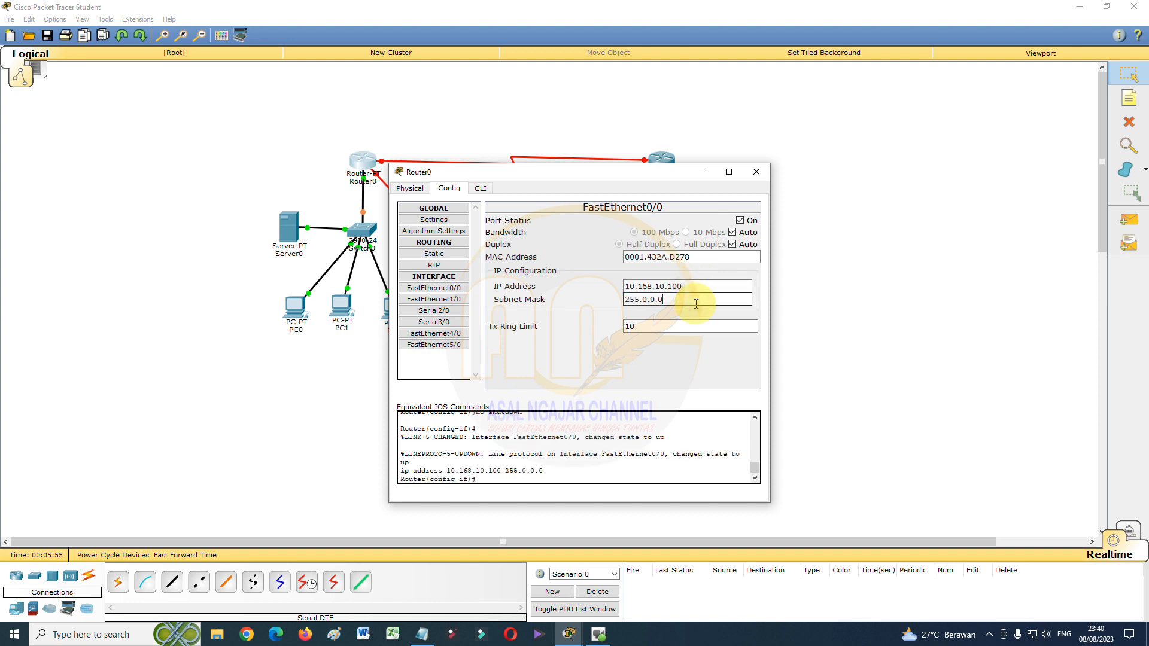
{"action": "left_click_drag", "start_coordinate": [673, 300], "coordinate": [619, 302]}
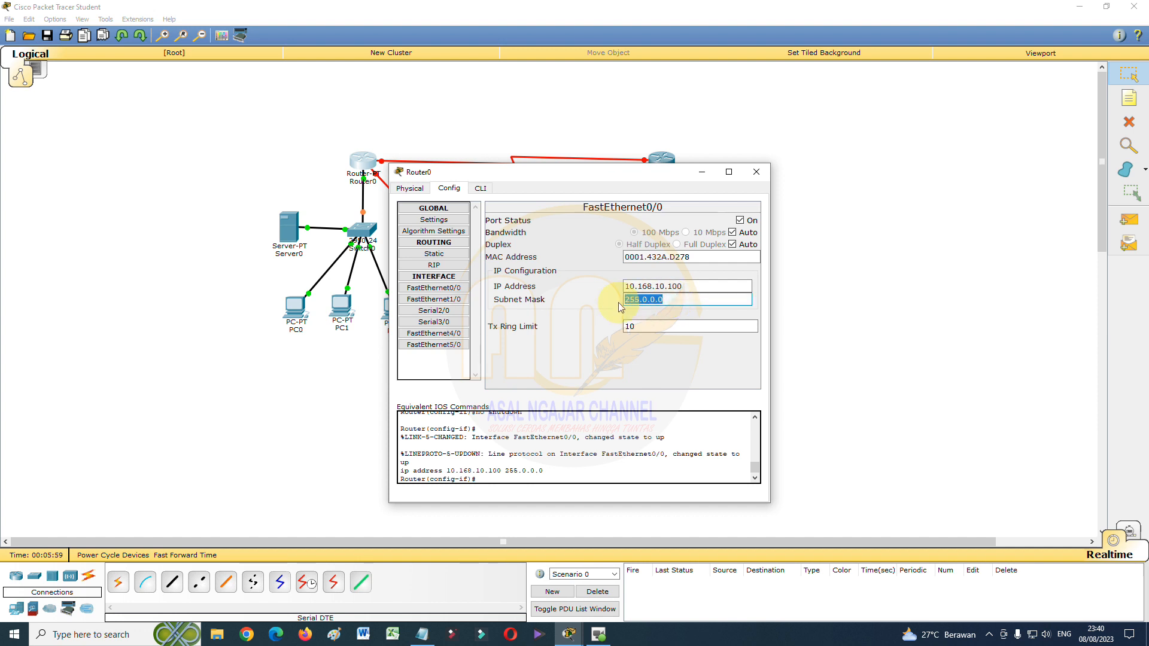
{"action": "type", "text": "255.255.255.0"}
{"action": "left_click_drag", "start_coordinate": [688, 299], "coordinate": [615, 306]}
{"action": "left_click", "coordinate": [720, 299]}
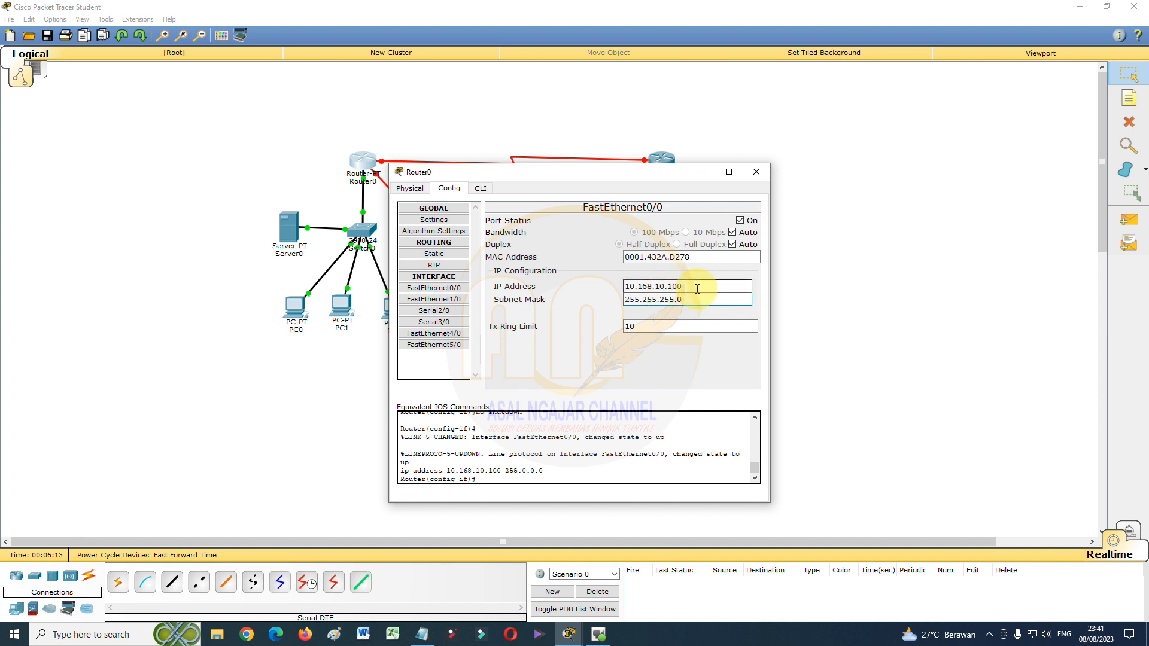
{"action": "left_click", "coordinate": [758, 174]}
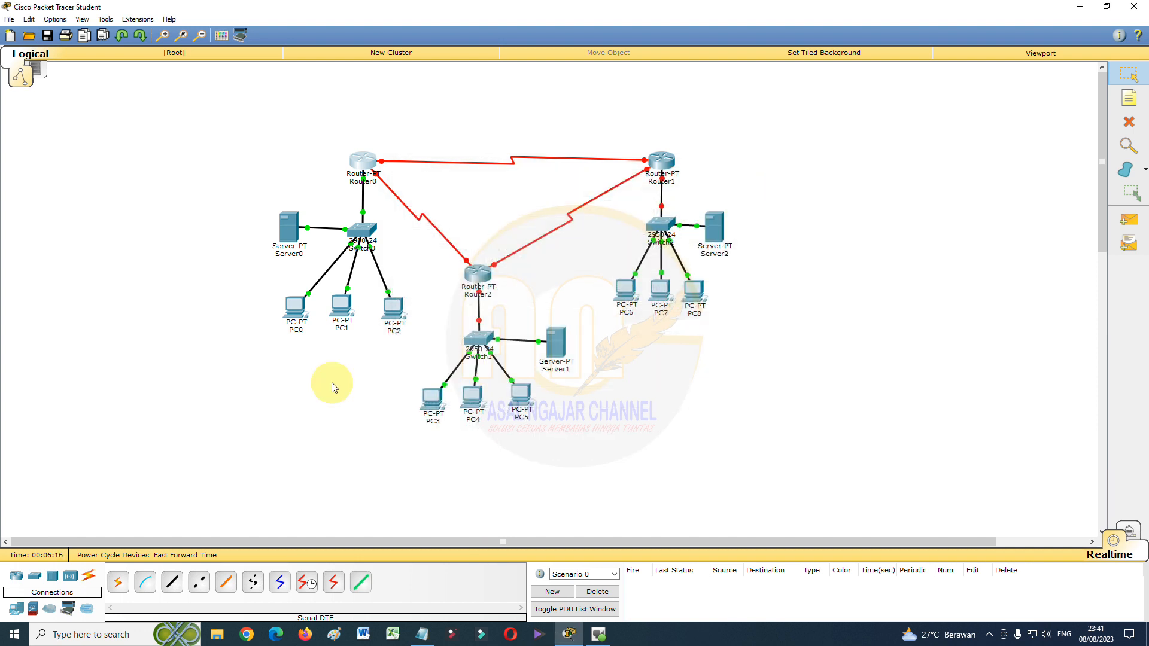
Set Server0's static gateway to 10.168.10.100
{"action": "left_click", "coordinate": [290, 230]}
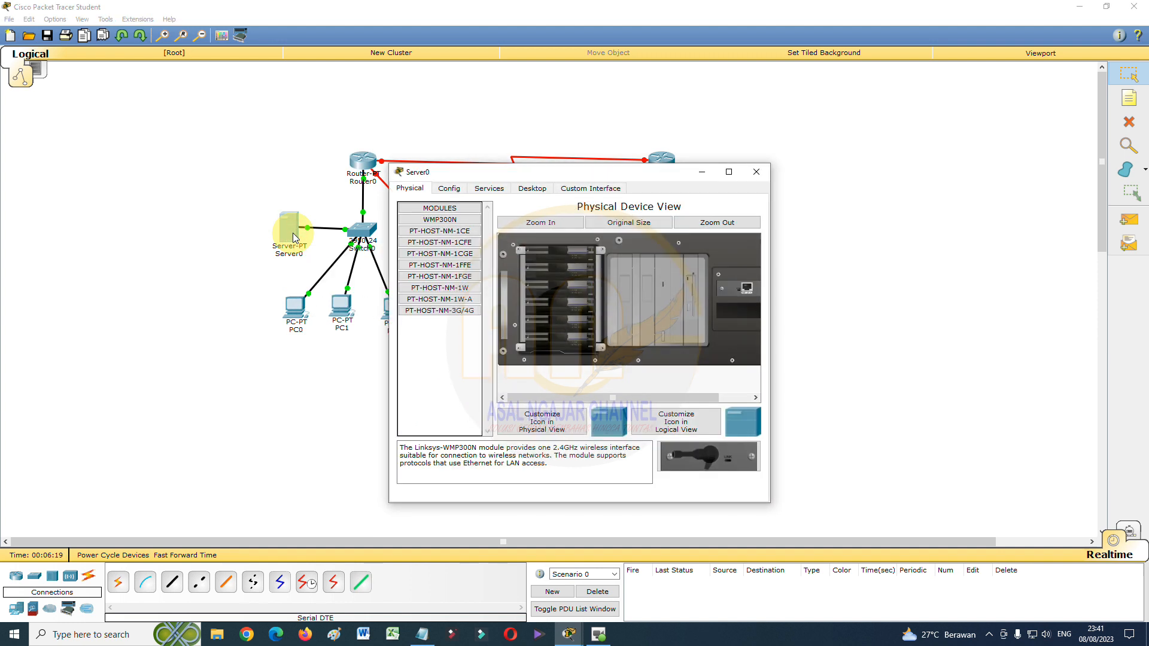
{"action": "left_click", "coordinate": [449, 188]}
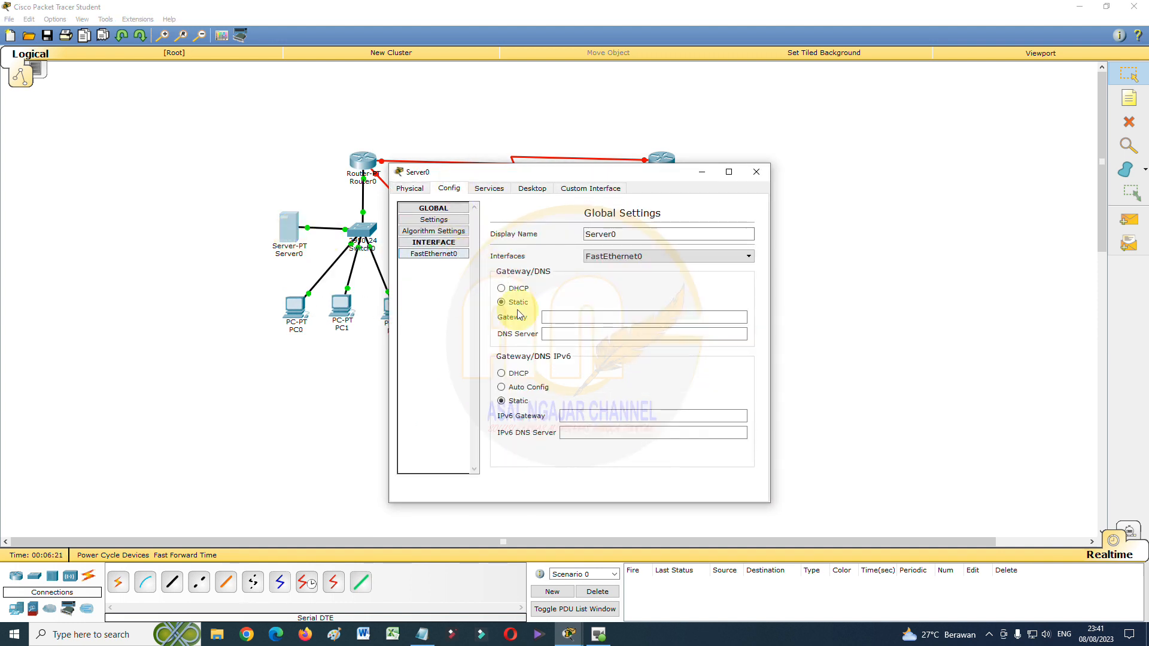
{"action": "left_click", "coordinate": [580, 320]}
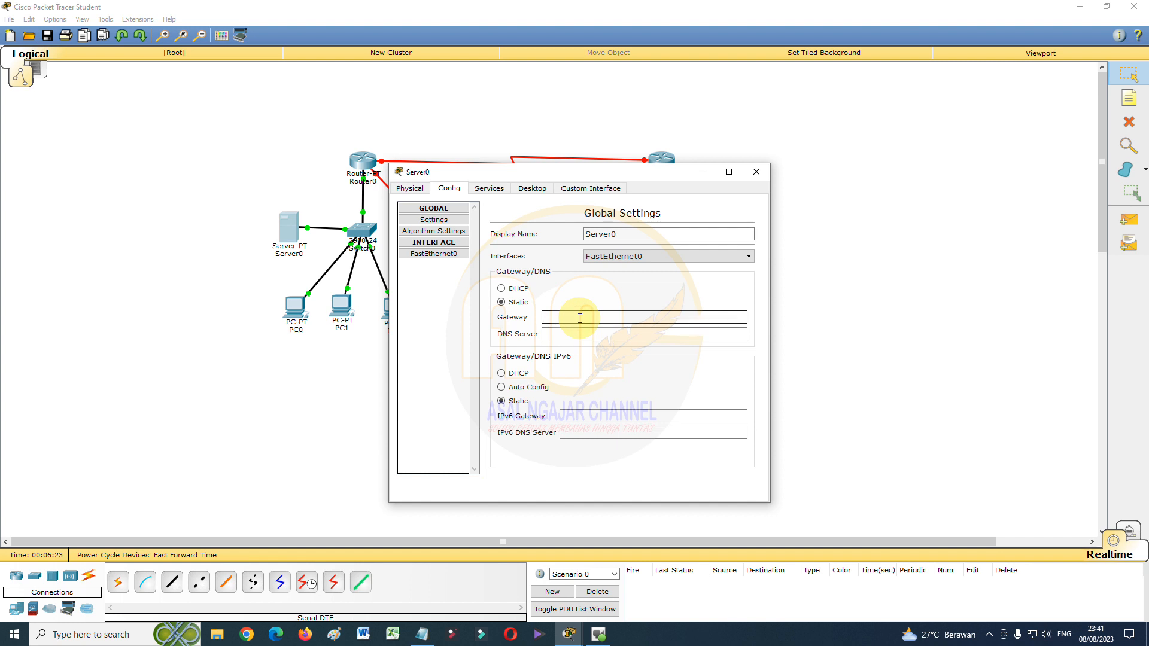
{"action": "type", "text": "10.168"}
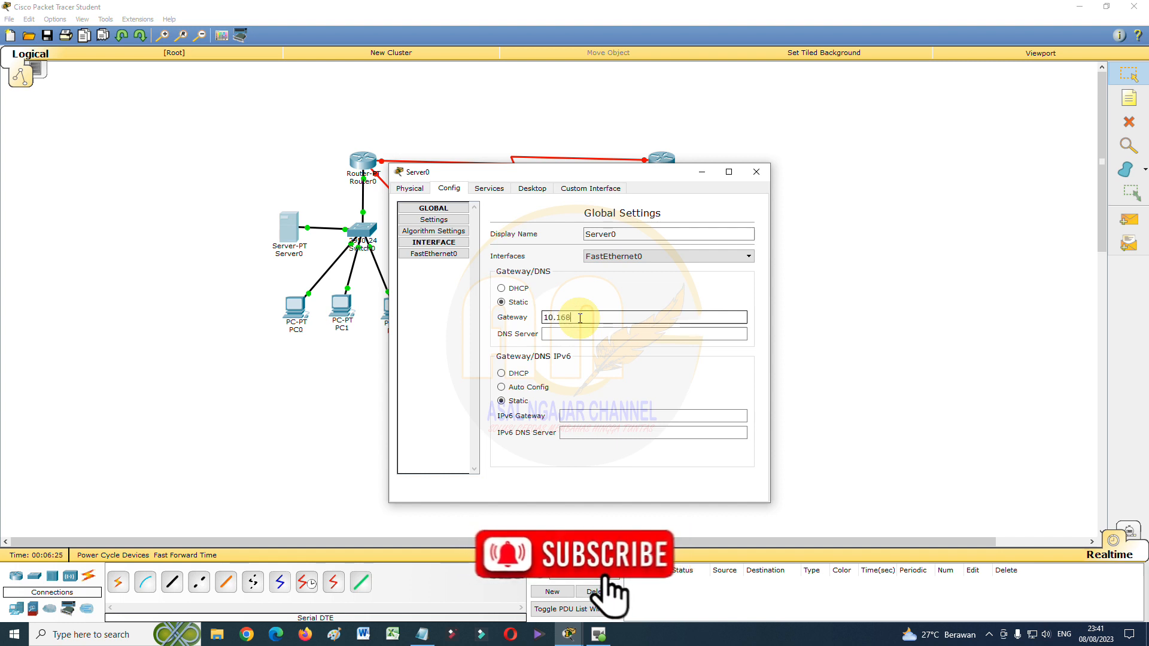
{"action": "type", "text": ".10.100"}
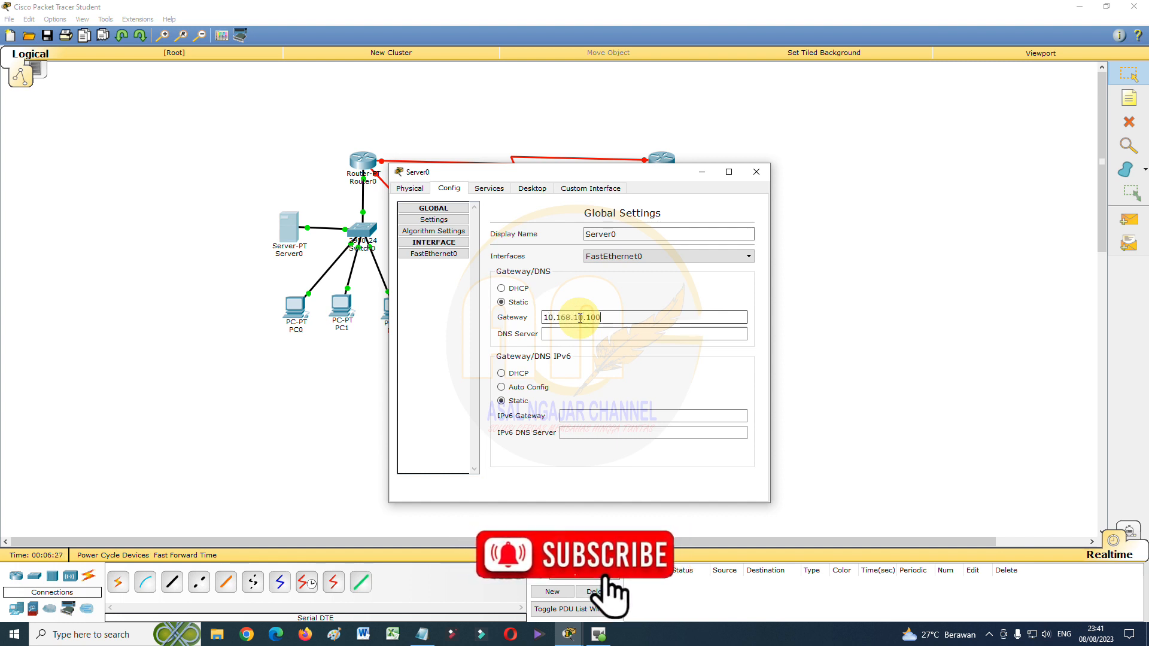
Give Server0's FastEthernet0 the static IP address 10.168.10.1 with subnet mask 255.255.255.0
{"action": "left_click", "coordinate": [443, 254]}
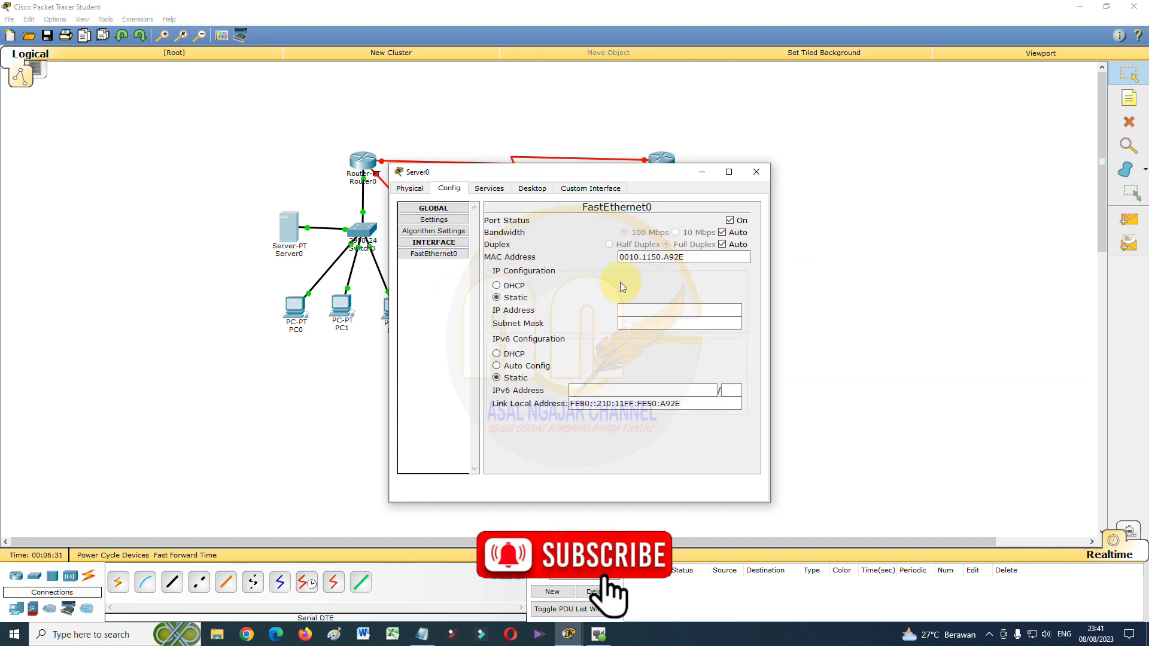
{"action": "left_click", "coordinate": [622, 309]}
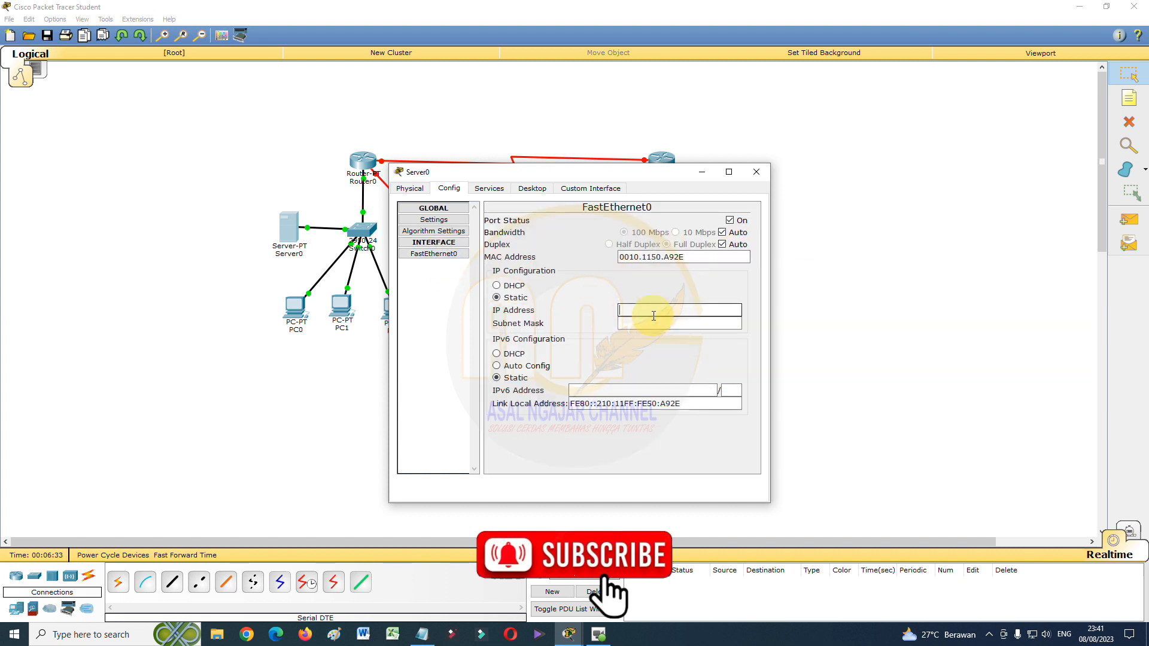
{"action": "type", "text": "10.168.10.1"}
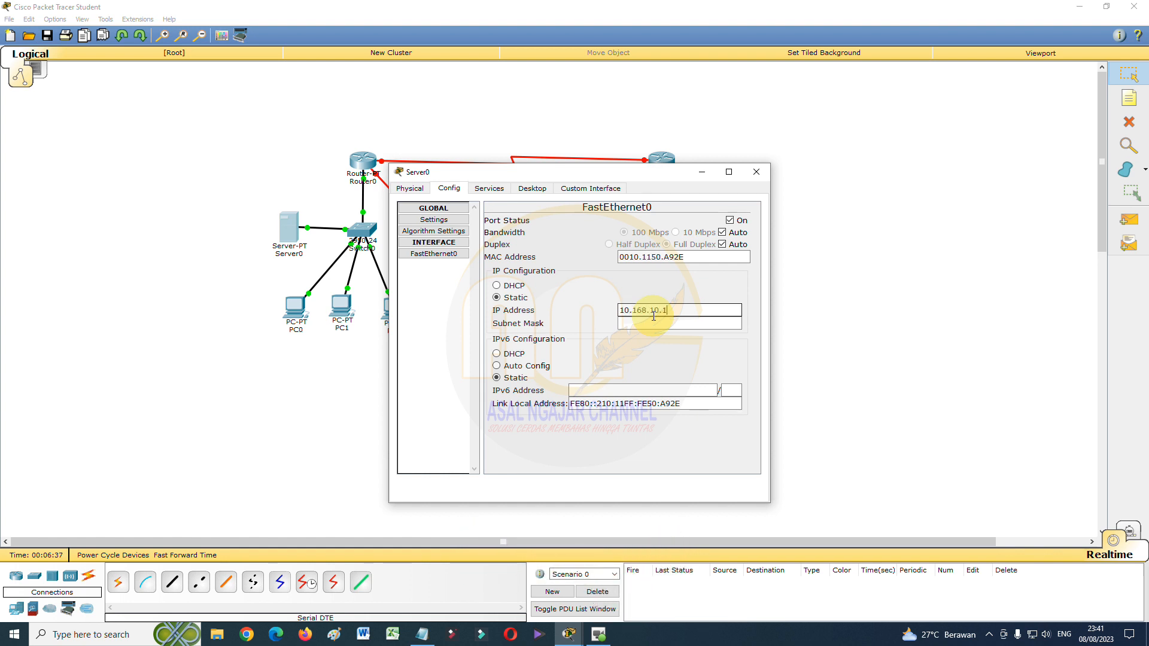
{"action": "left_click", "coordinate": [654, 323]}
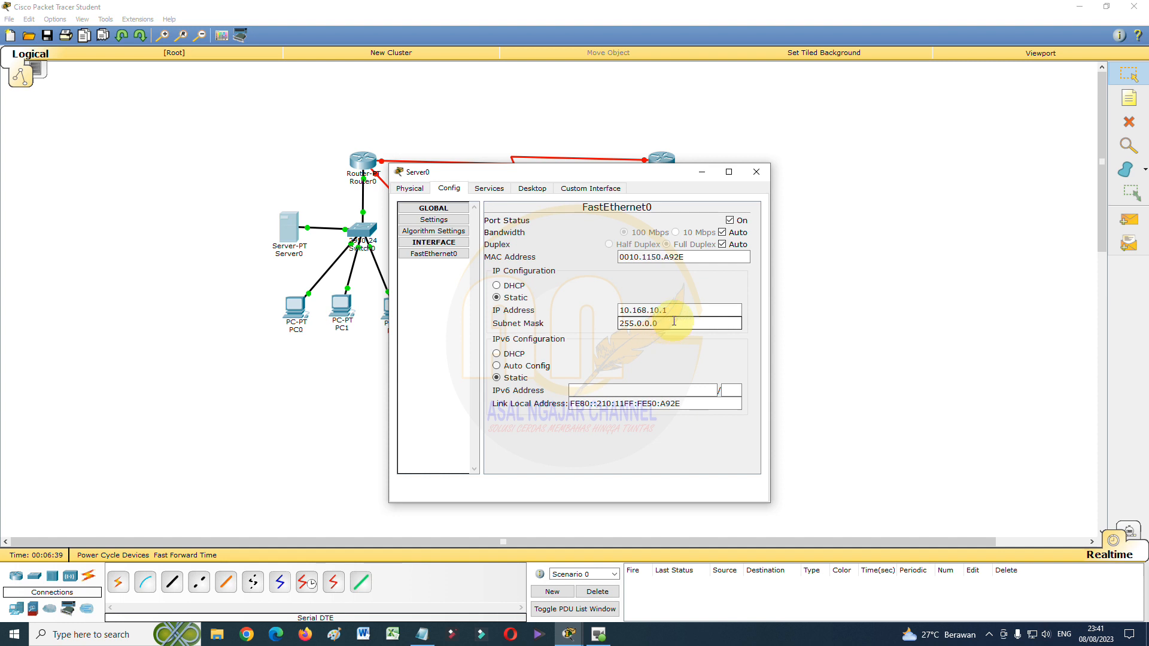
{"action": "left_click_drag", "start_coordinate": [674, 321], "coordinate": [586, 326]}
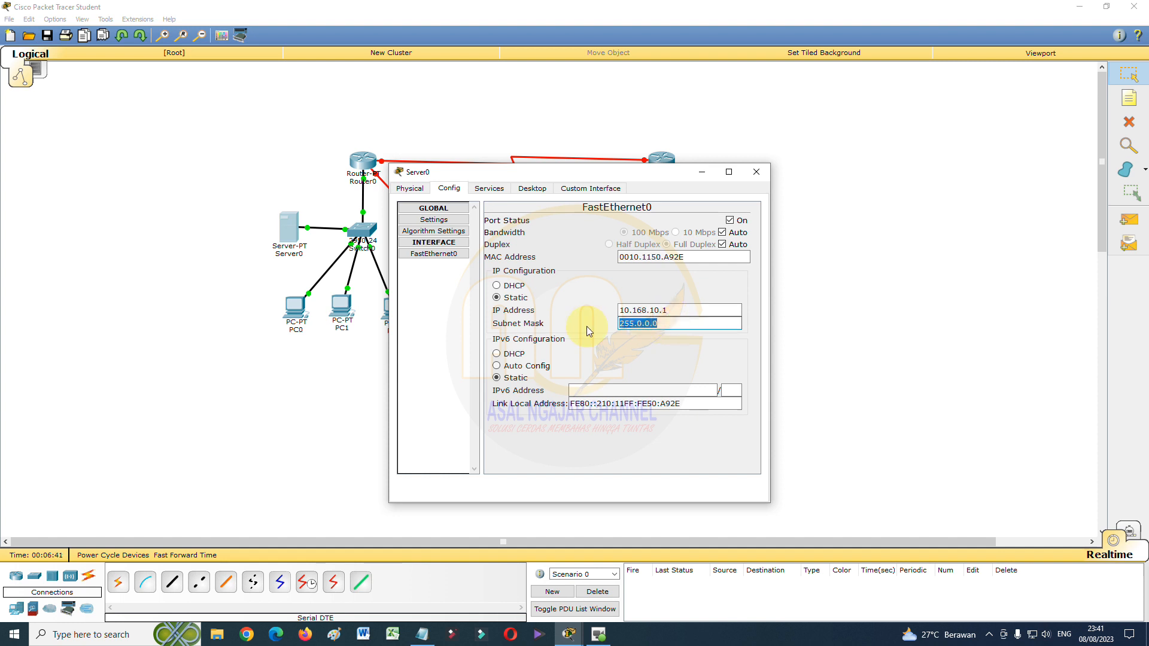
{"action": "type", "text": "255.255.255.0"}
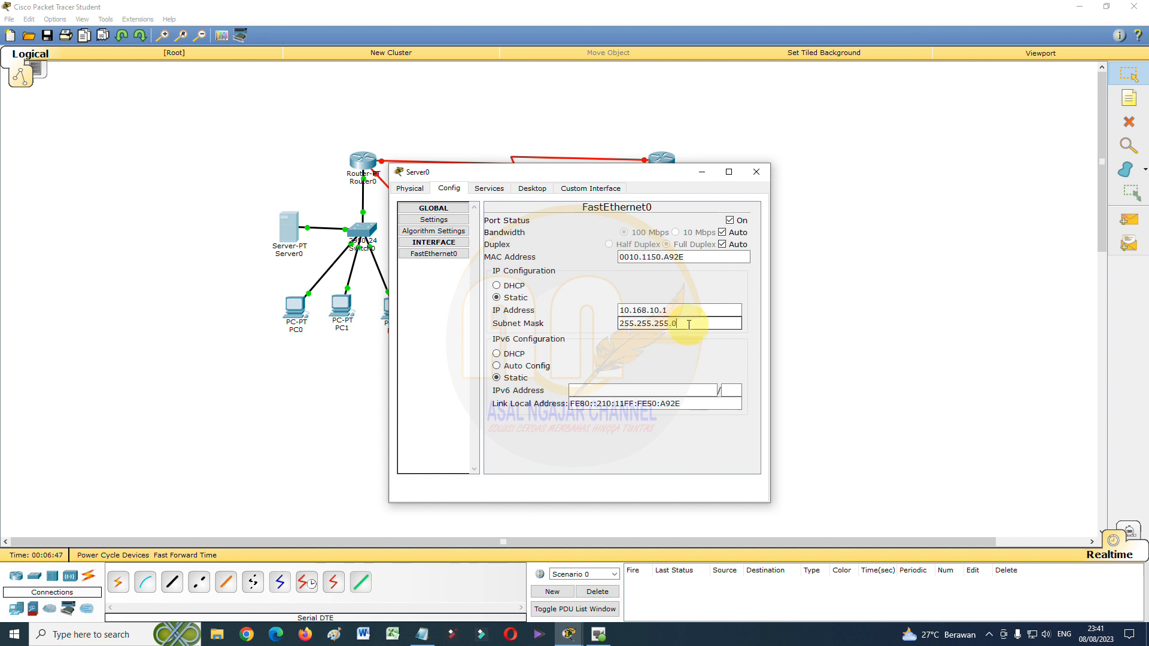
Turn on Server0's DHCP service and save its pool with default gateway 10.168.10.100 and start IP address 10.168.10.2
{"action": "left_click", "coordinate": [487, 188]}
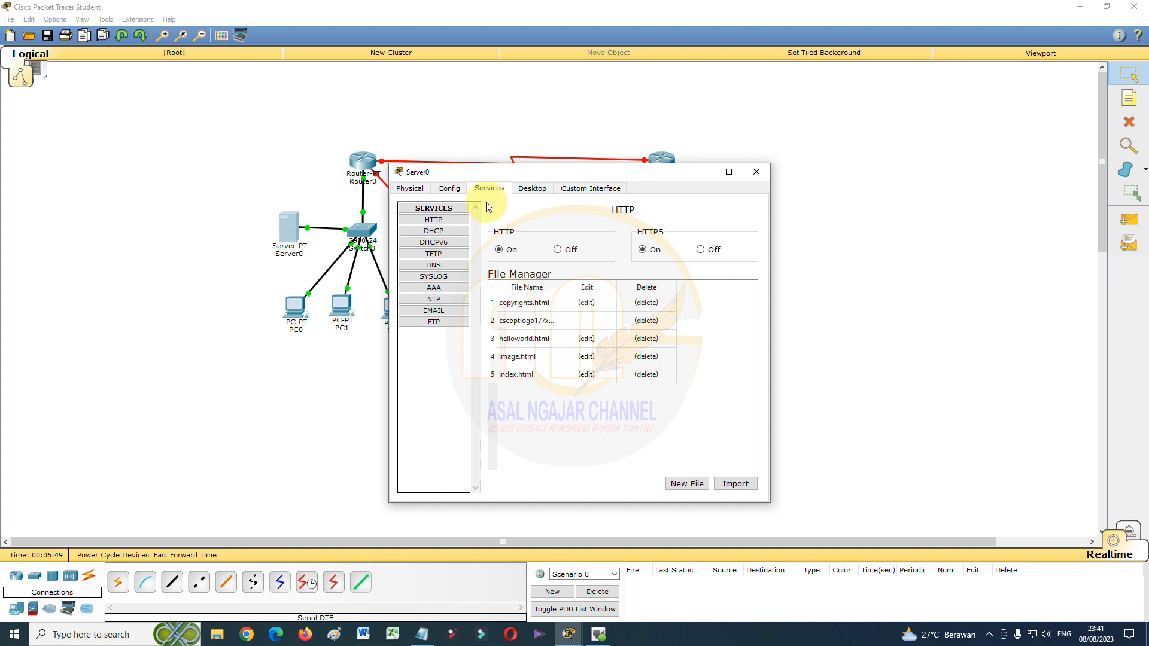
{"action": "left_click", "coordinate": [436, 231]}
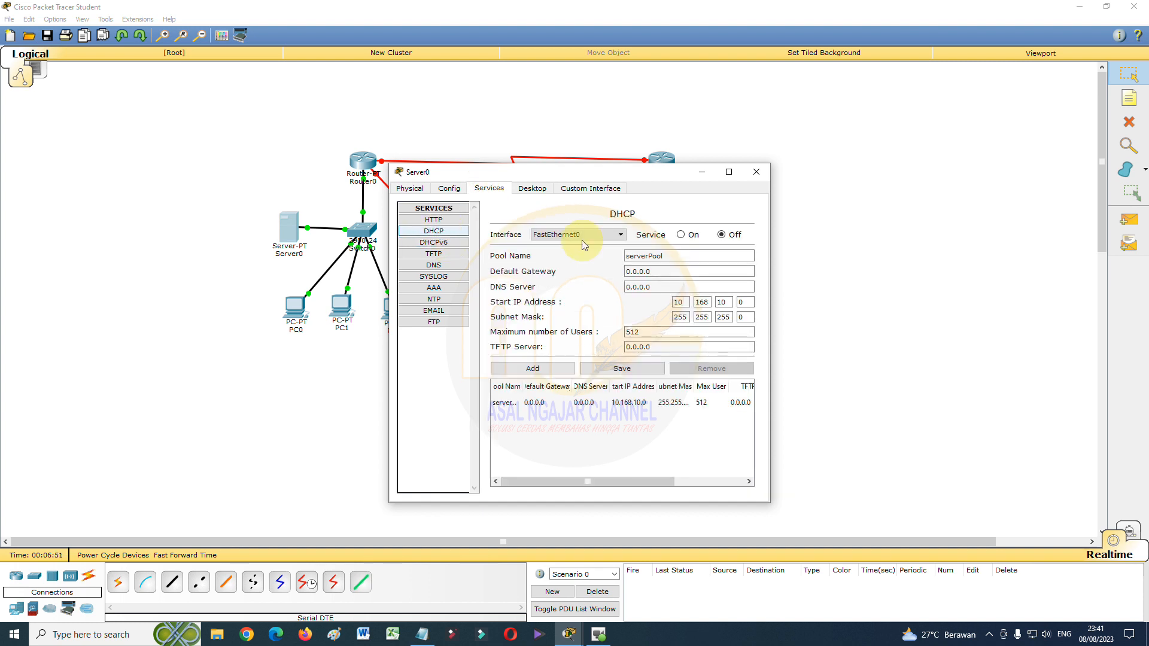
{"action": "left_click", "coordinate": [682, 235]}
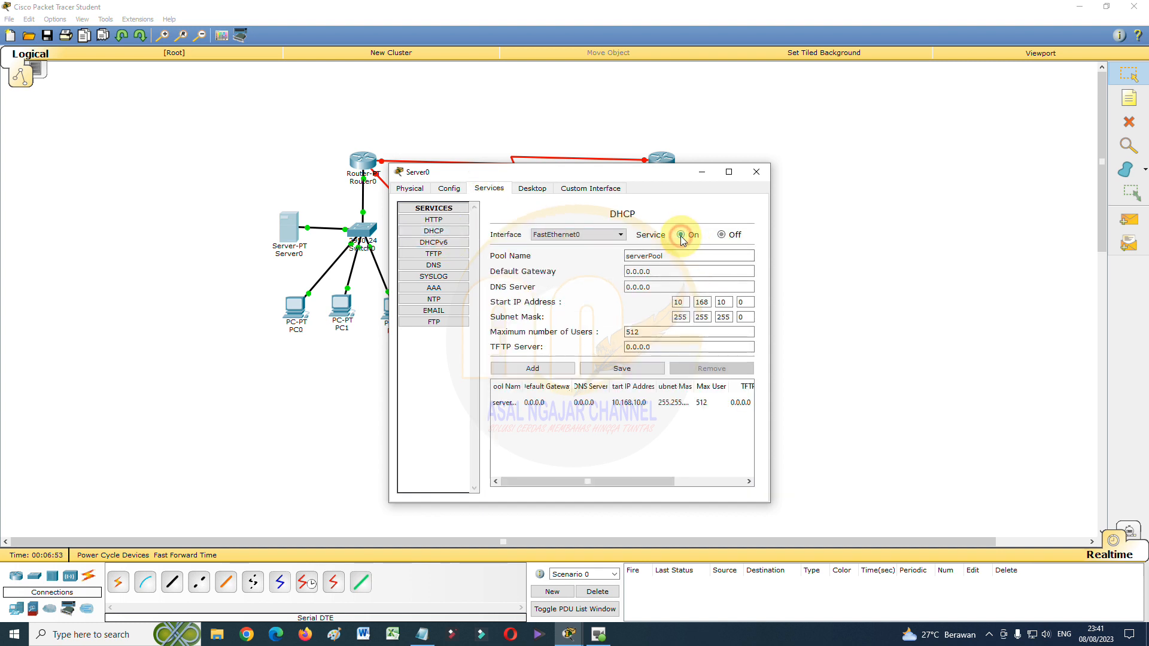
{"action": "left_click", "coordinate": [668, 273]}
{"action": "left_click_drag", "start_coordinate": [668, 274], "coordinate": [595, 278]}
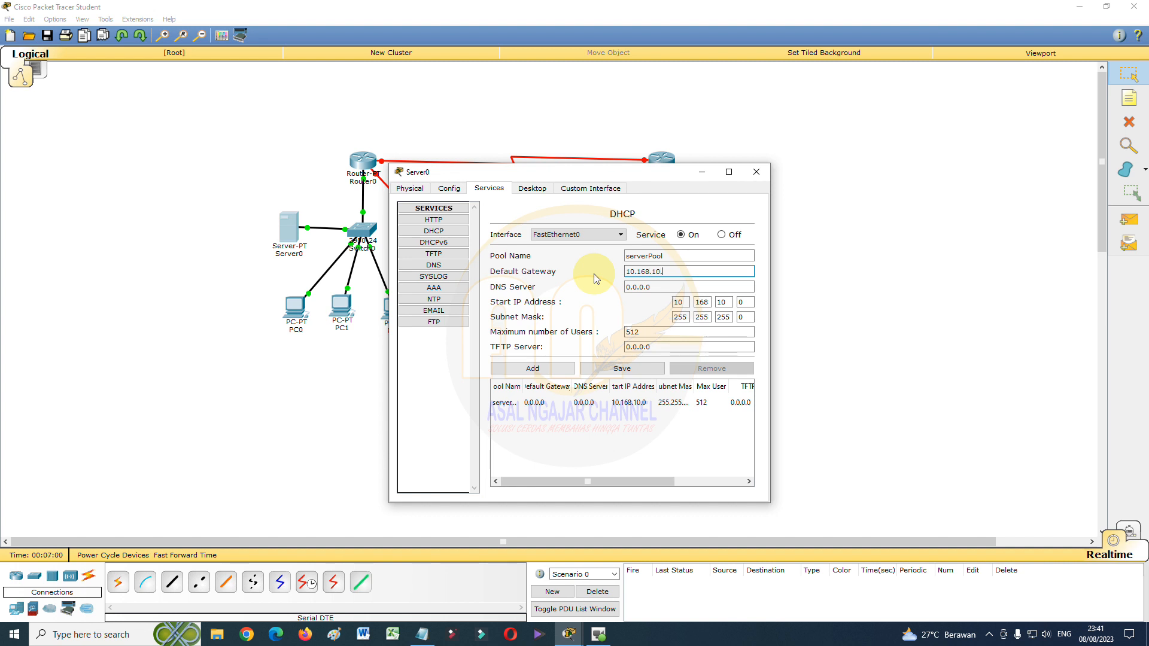
{"action": "double_click", "coordinate": [745, 302]}
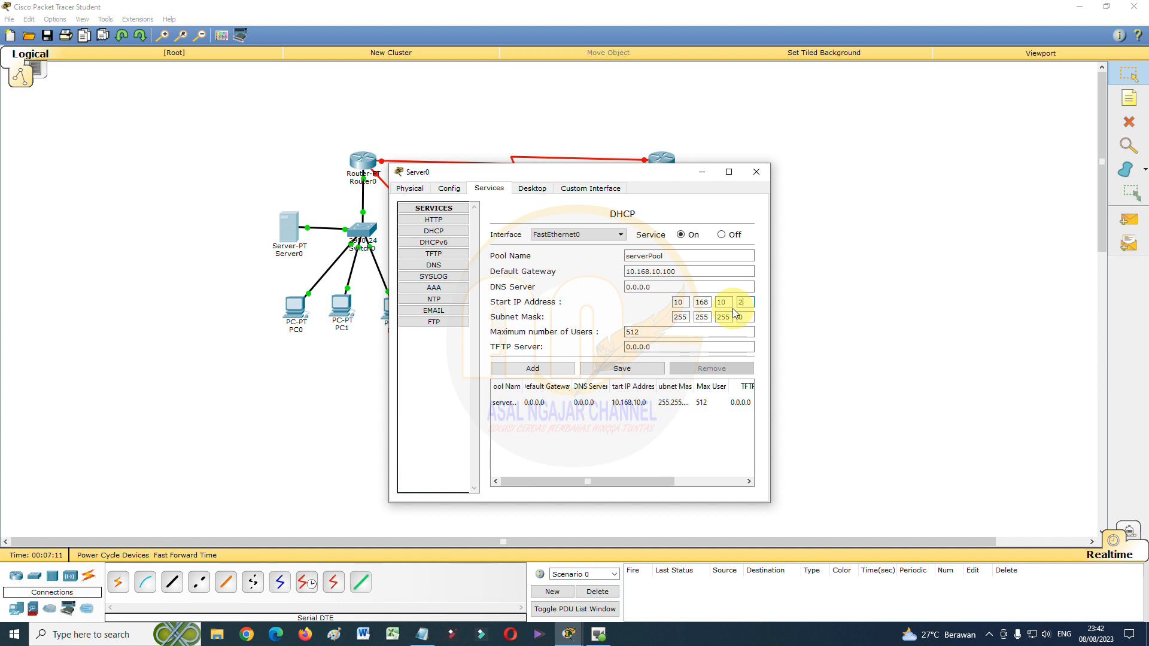
{"action": "left_click", "coordinate": [626, 370]}
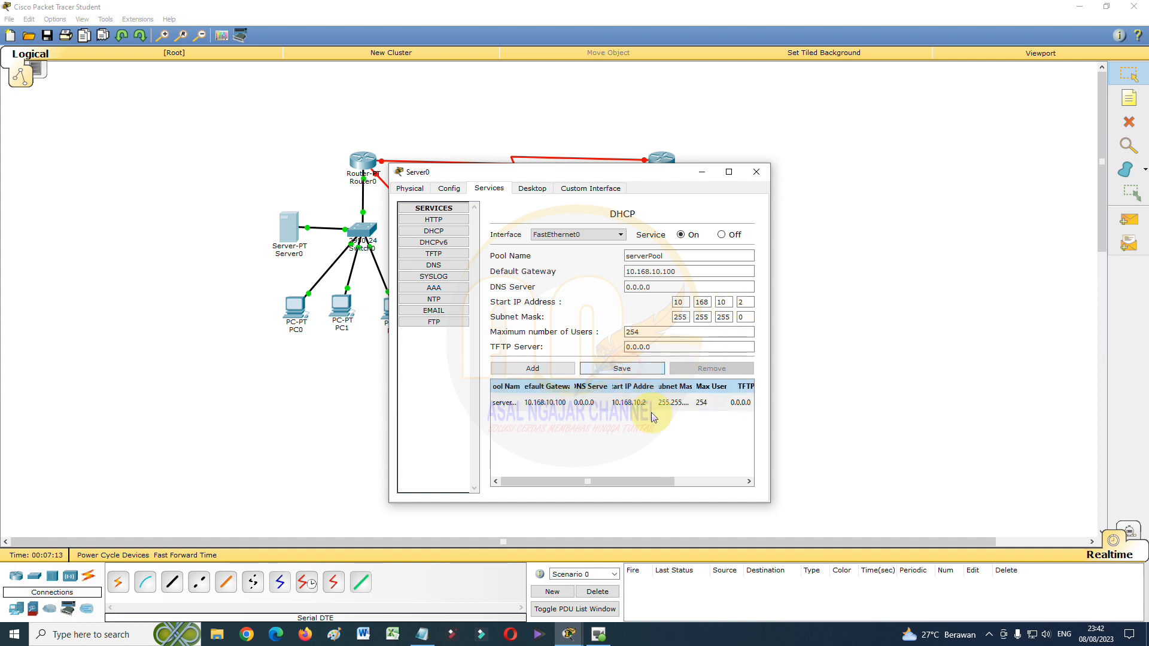
{"action": "left_click", "coordinate": [650, 403]}
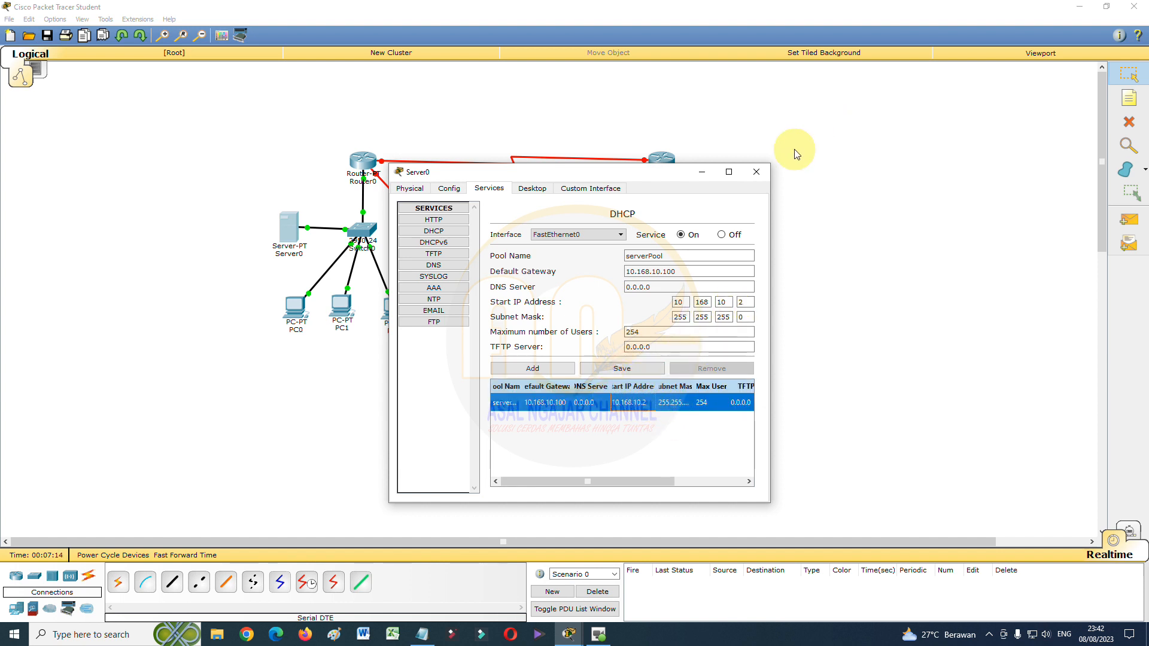
{"action": "left_click", "coordinate": [756, 173]}
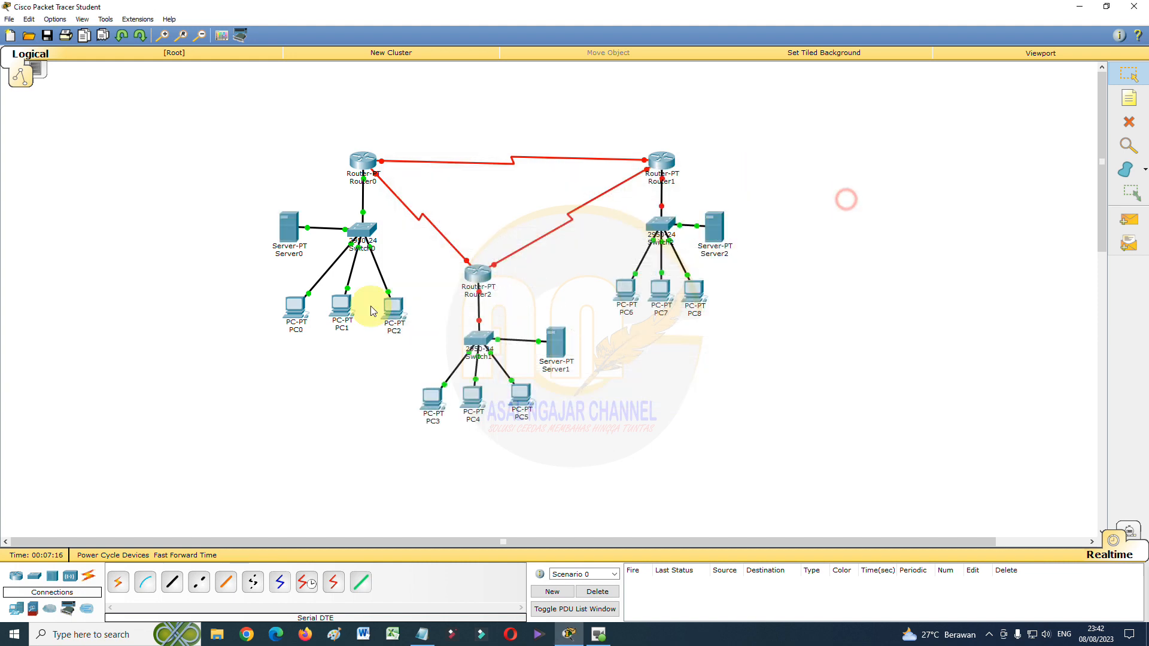
Switch PC0's IP configuration from static to DHCP
{"action": "left_click", "coordinate": [291, 308]}
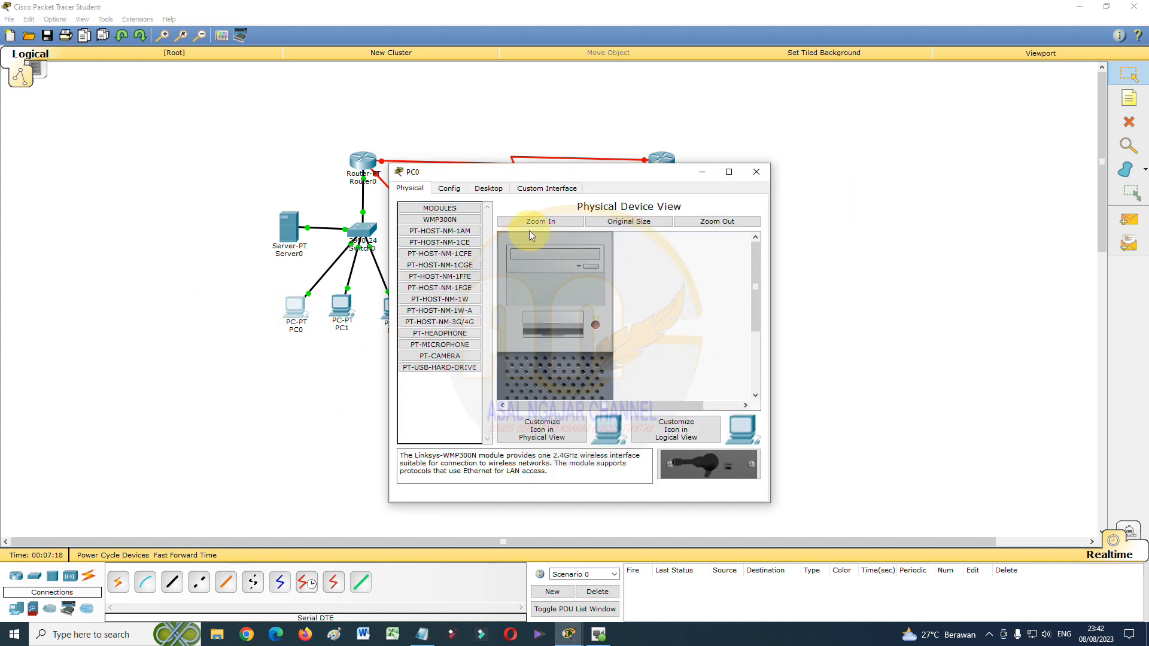
{"action": "left_click", "coordinate": [488, 189]}
{"action": "left_click", "coordinate": [433, 230]}
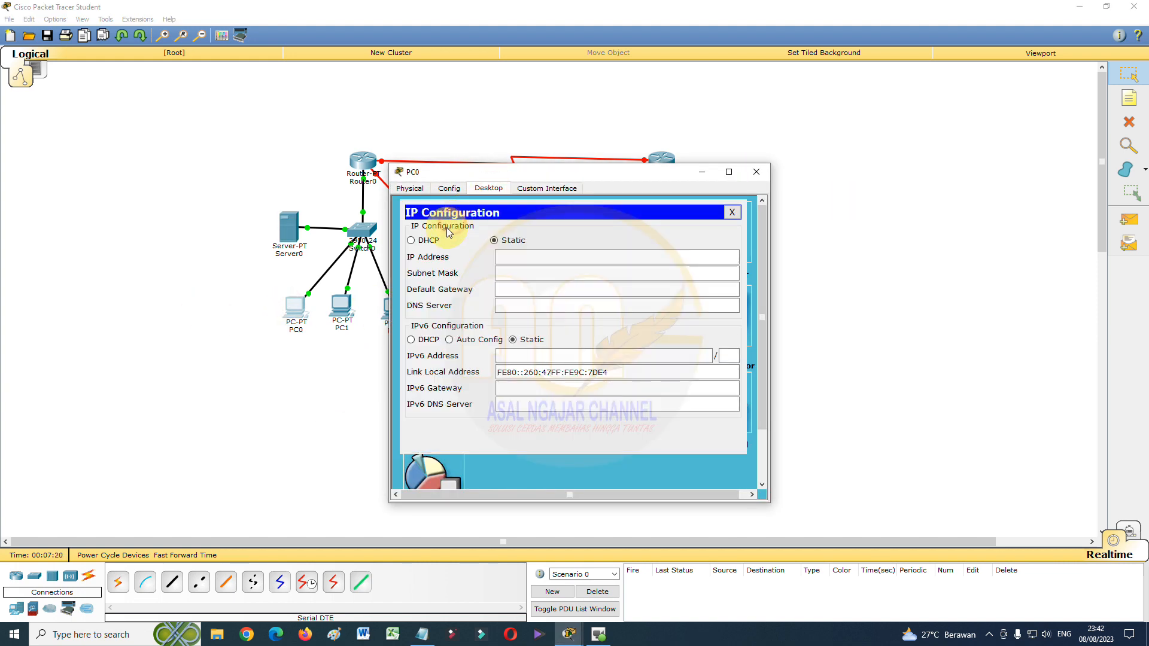
{"action": "left_click", "coordinate": [426, 240]}
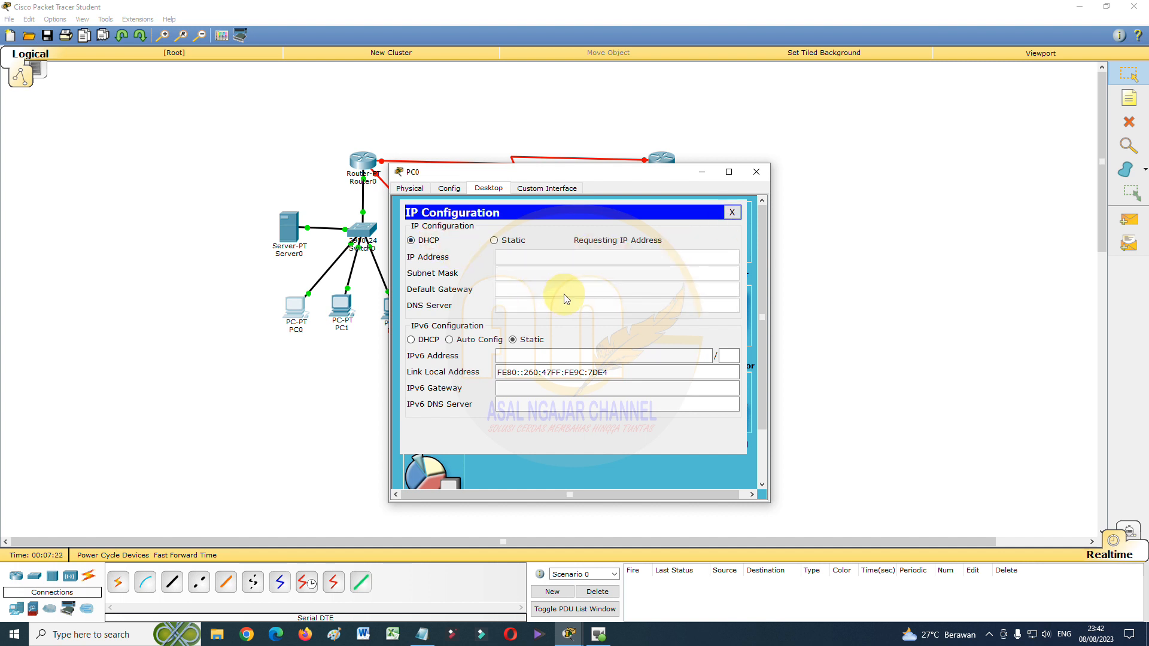
{"action": "left_click", "coordinate": [756, 172]}
Switch PC1's IP configuration from static to DHCP
{"action": "left_click", "coordinate": [333, 315]}
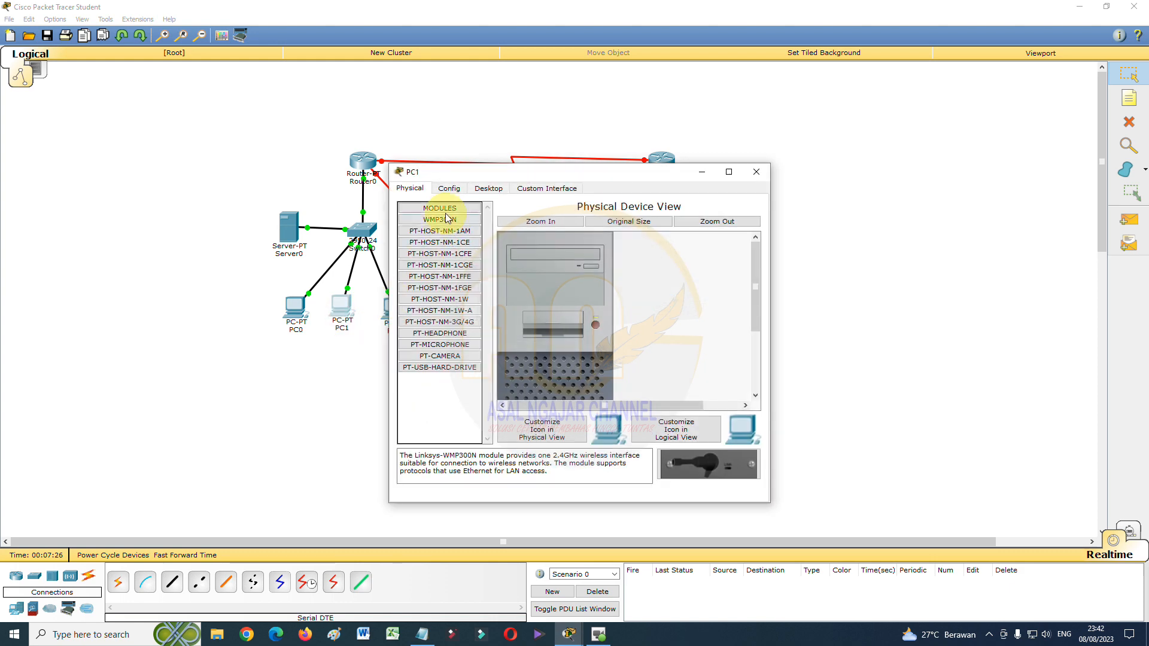
{"action": "left_click", "coordinate": [488, 188]}
{"action": "left_click", "coordinate": [439, 250]}
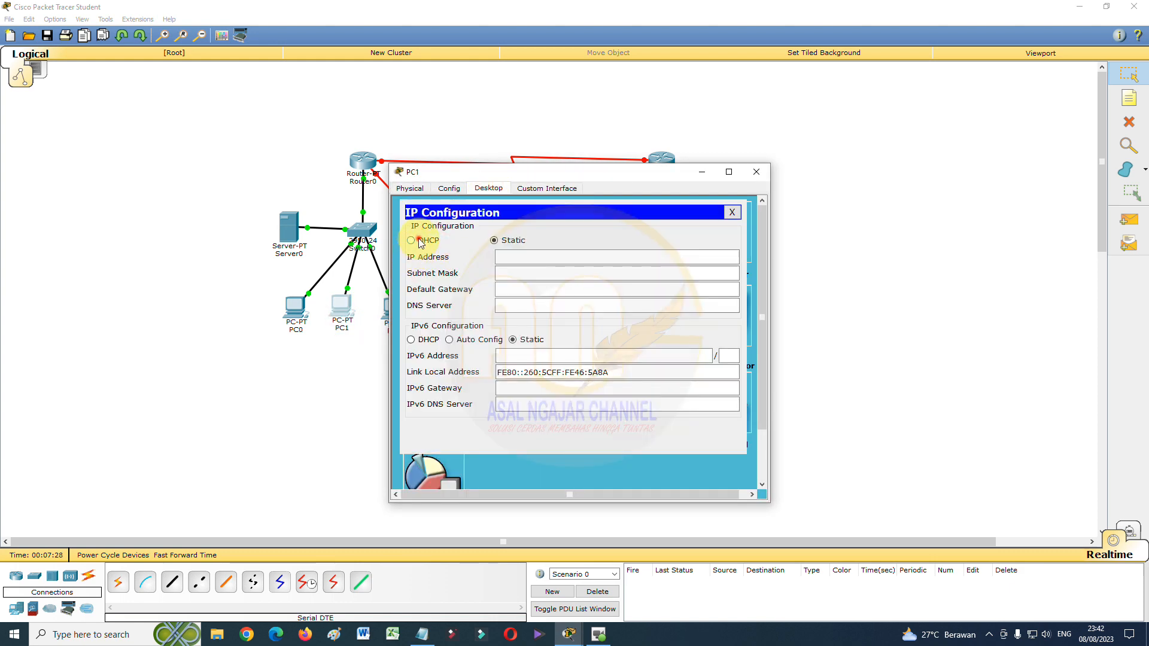
{"action": "left_click", "coordinate": [421, 239]}
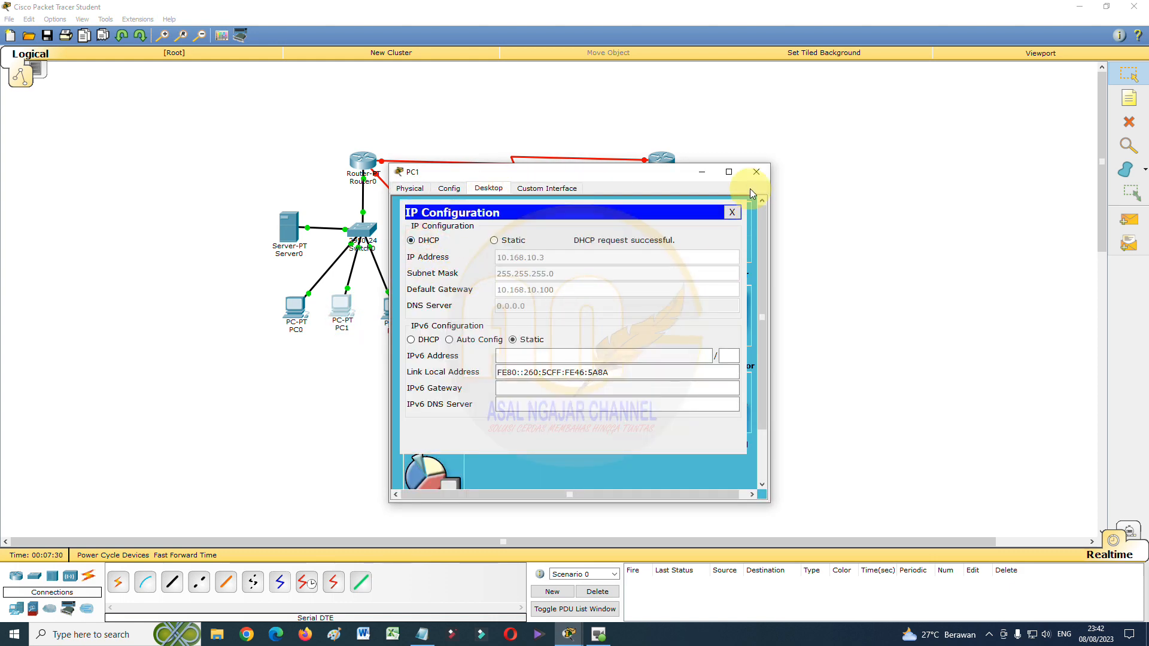
{"action": "left_click", "coordinate": [756, 171]}
Switch PC2's IP configuration from static to DHCP
{"action": "left_click", "coordinate": [392, 309]}
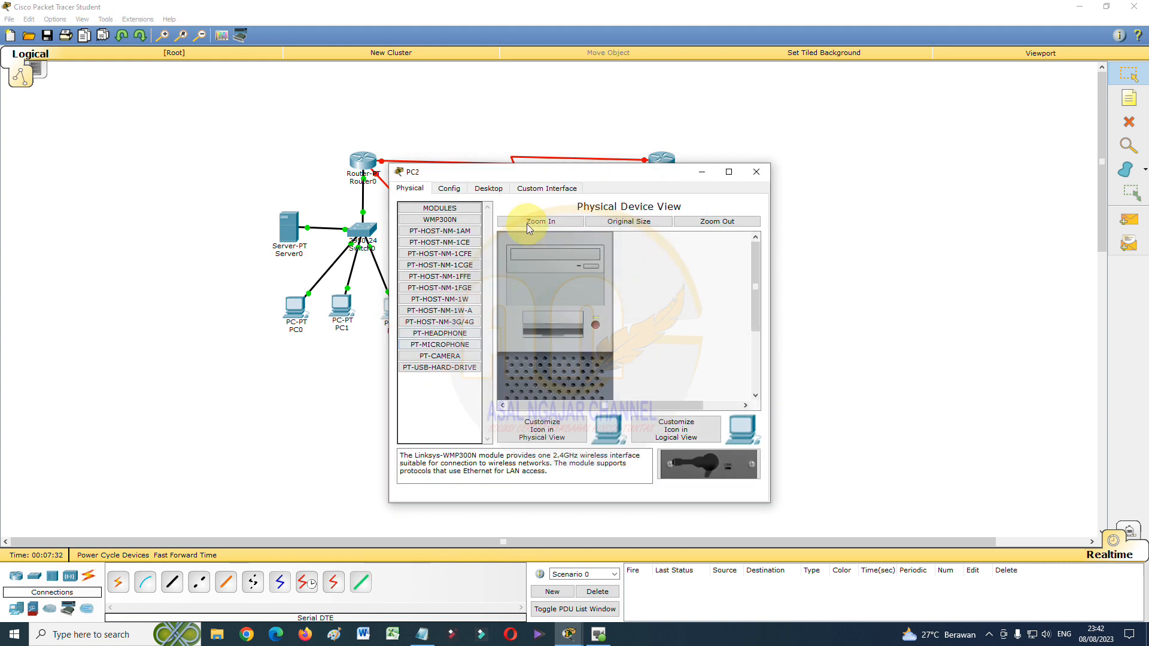
{"action": "left_click", "coordinate": [489, 188]}
{"action": "left_click", "coordinate": [443, 220]}
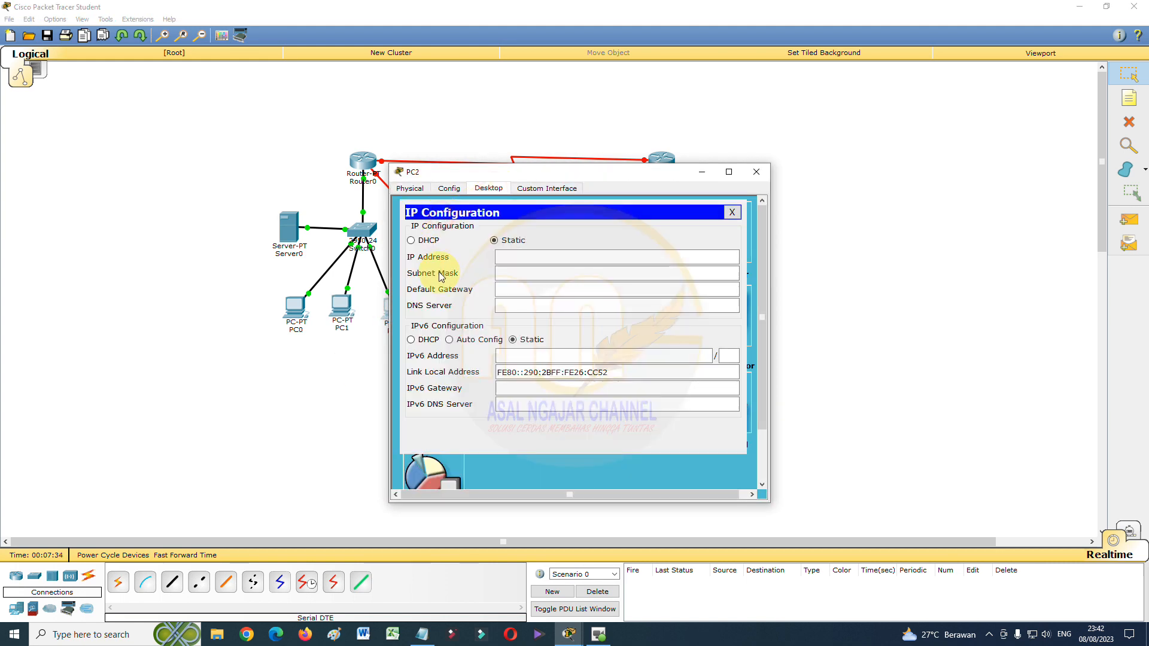
{"action": "left_click", "coordinate": [419, 240]}
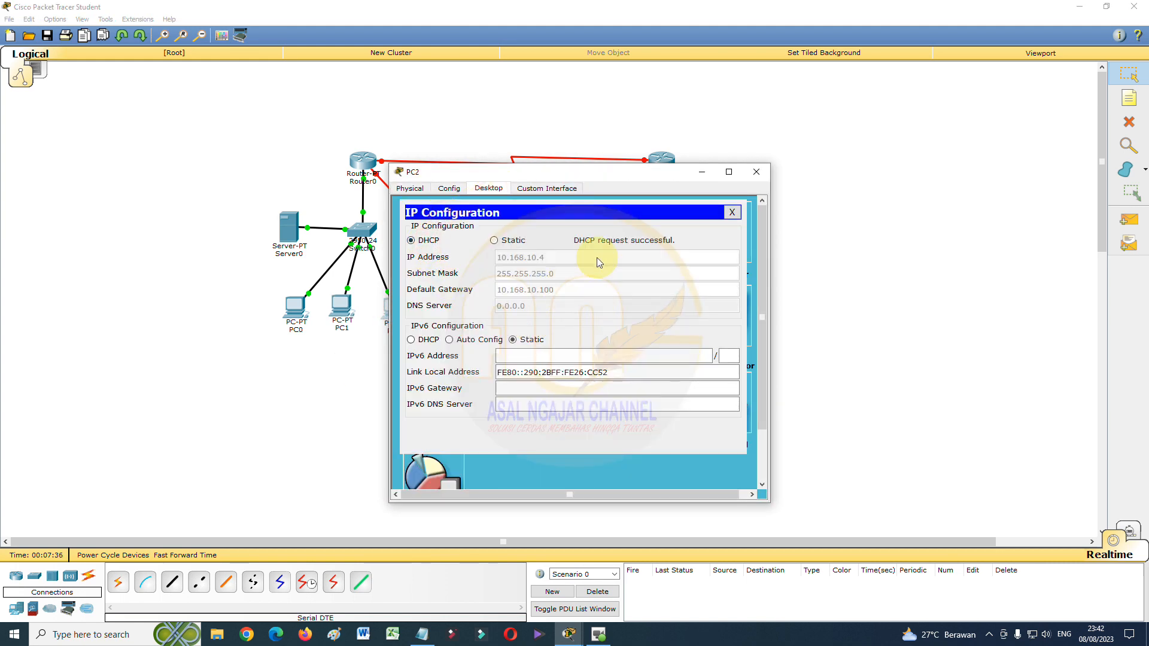
{"action": "left_click", "coordinate": [756, 172]}
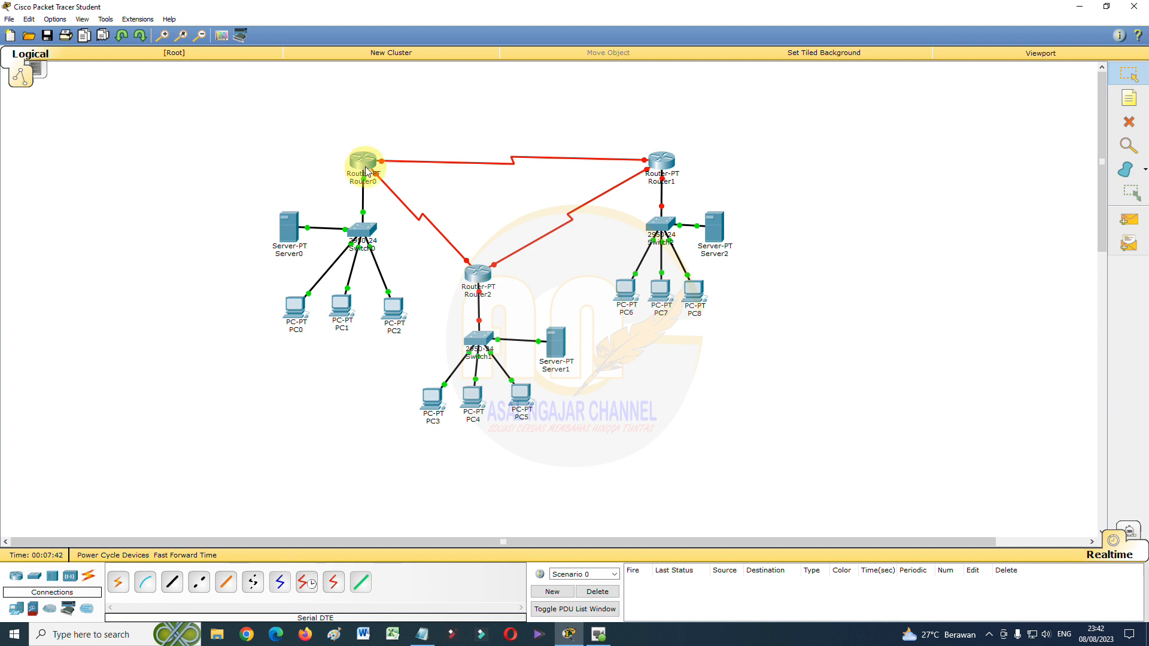
Add a note reading 10.168.10.100 above Router0 to label the first network's gateway
{"action": "left_click", "coordinate": [1130, 106]}
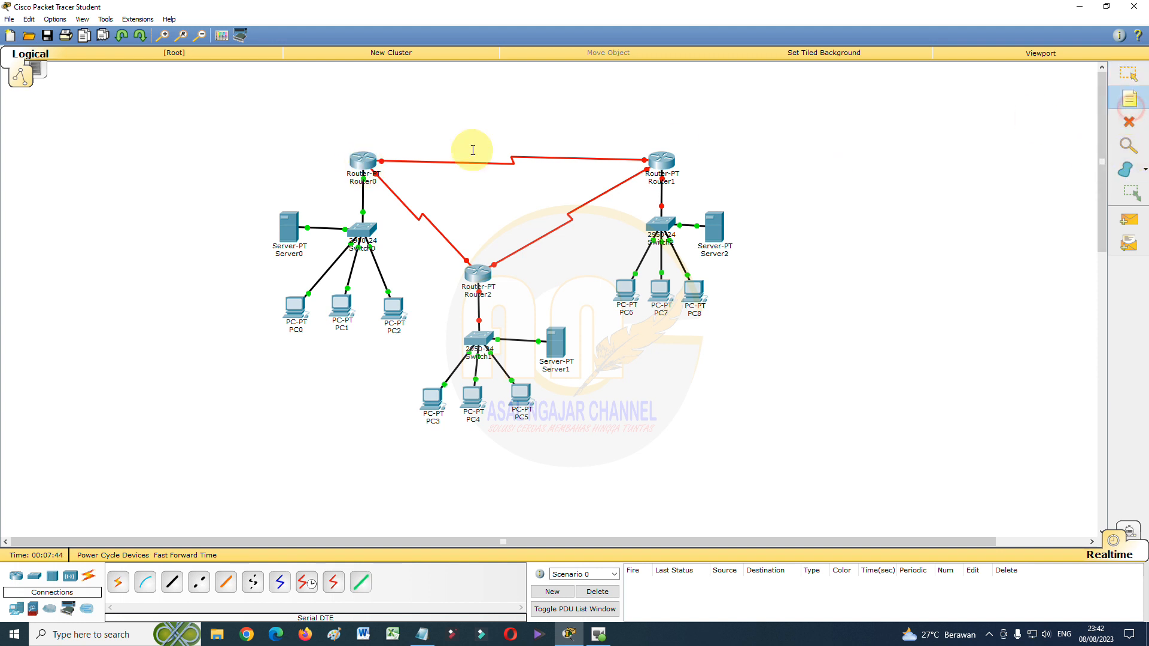
{"action": "left_click", "coordinate": [325, 125]}
{"action": "type", "text": "10.168.10.100"}
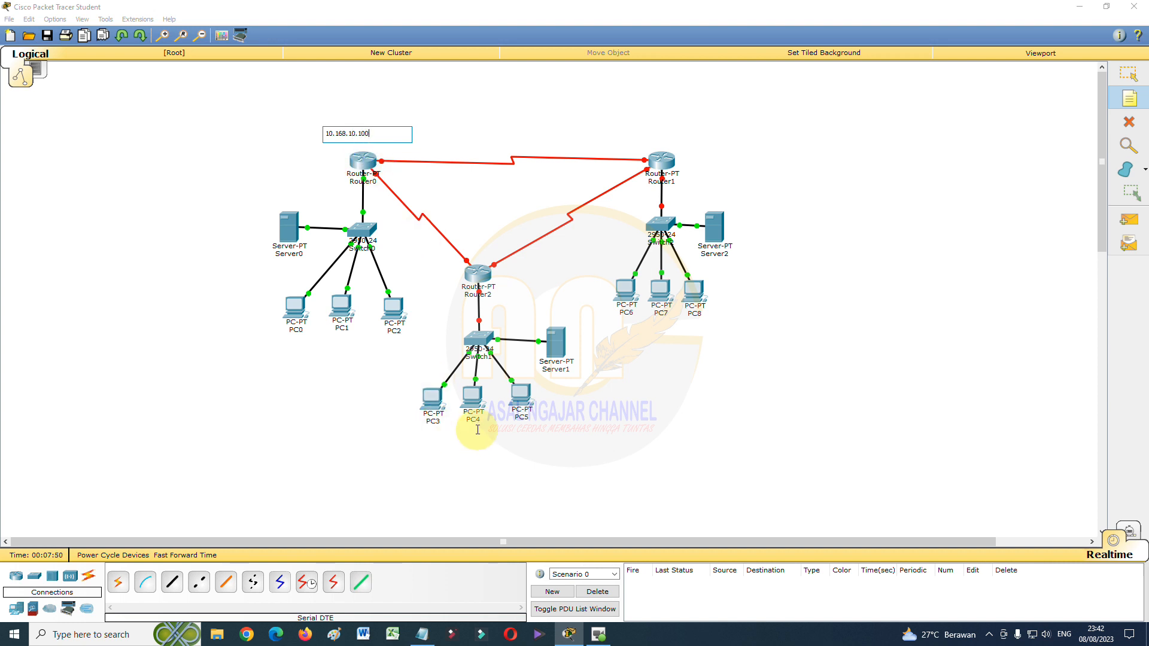
Add a note reading 172.168.10.100 for Router2's network and place it just below PC4
{"action": "left_click", "coordinate": [450, 452]}
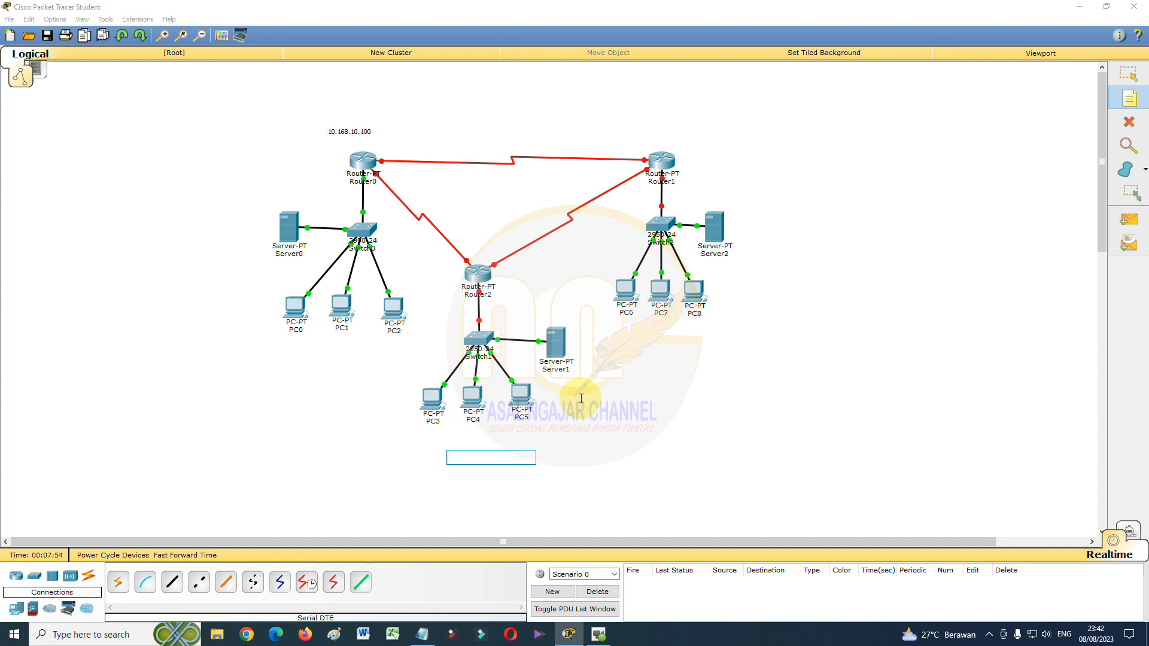
{"action": "type", "text": "172.168.10.100"}
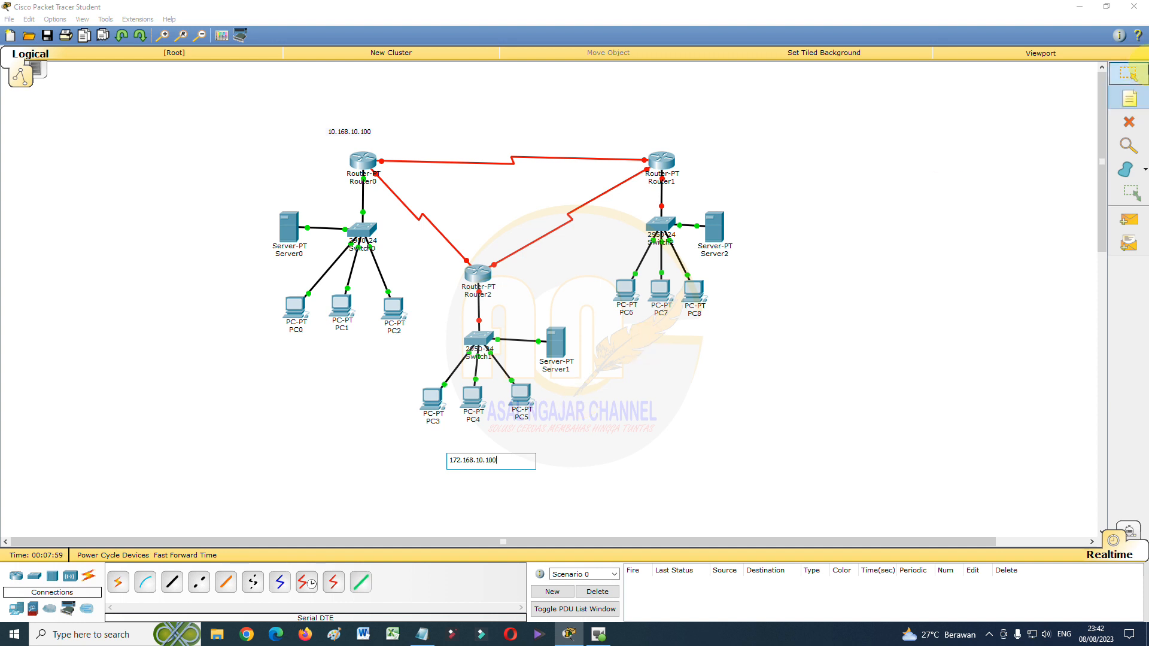
{"action": "left_click", "coordinate": [1128, 73]}
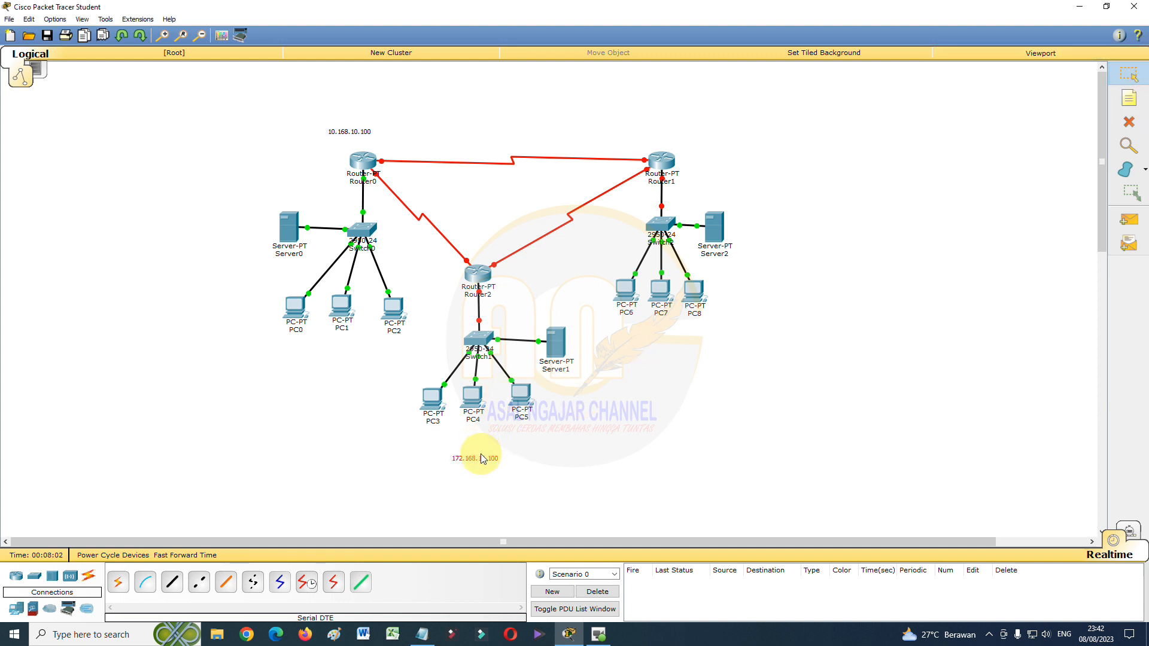
{"action": "left_click_drag", "start_coordinate": [479, 437], "coordinate": [479, 441]}
{"action": "left_click", "coordinate": [536, 474]}
Turn on Router2's FastEthernet0/0 port and give it IP address 172.168.10.100 with subnet mask 255.255.255.0
{"action": "left_click", "coordinate": [477, 276]}
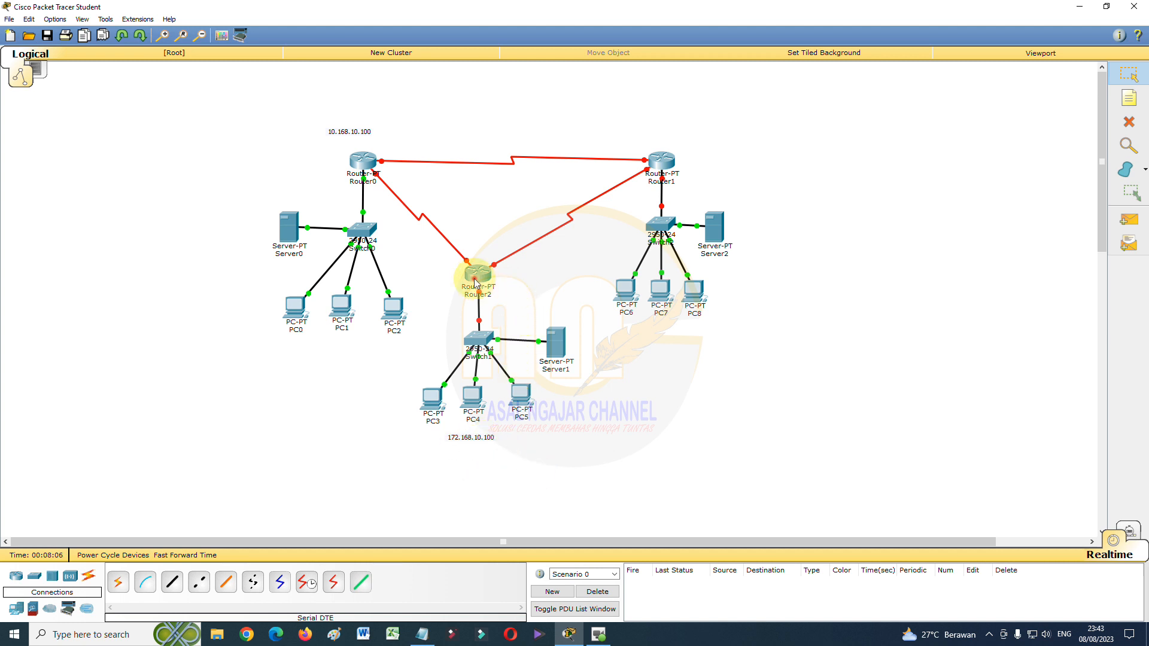
{"action": "left_click", "coordinate": [447, 189]}
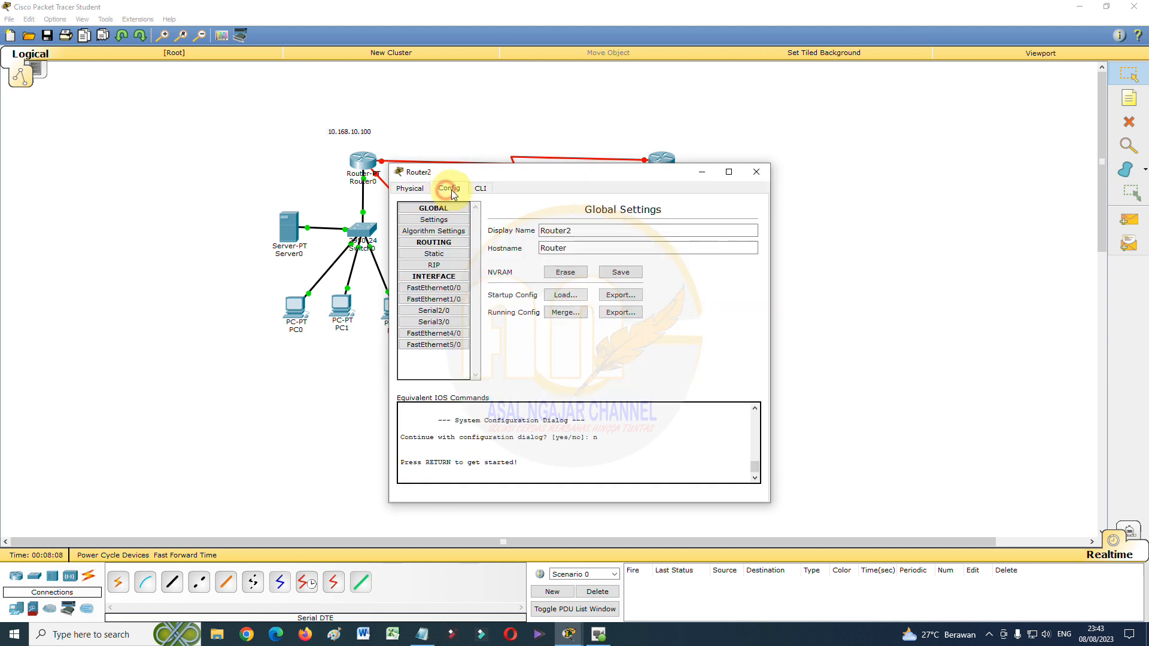
{"action": "left_click_drag", "start_coordinate": [489, 174], "coordinate": [712, 133]}
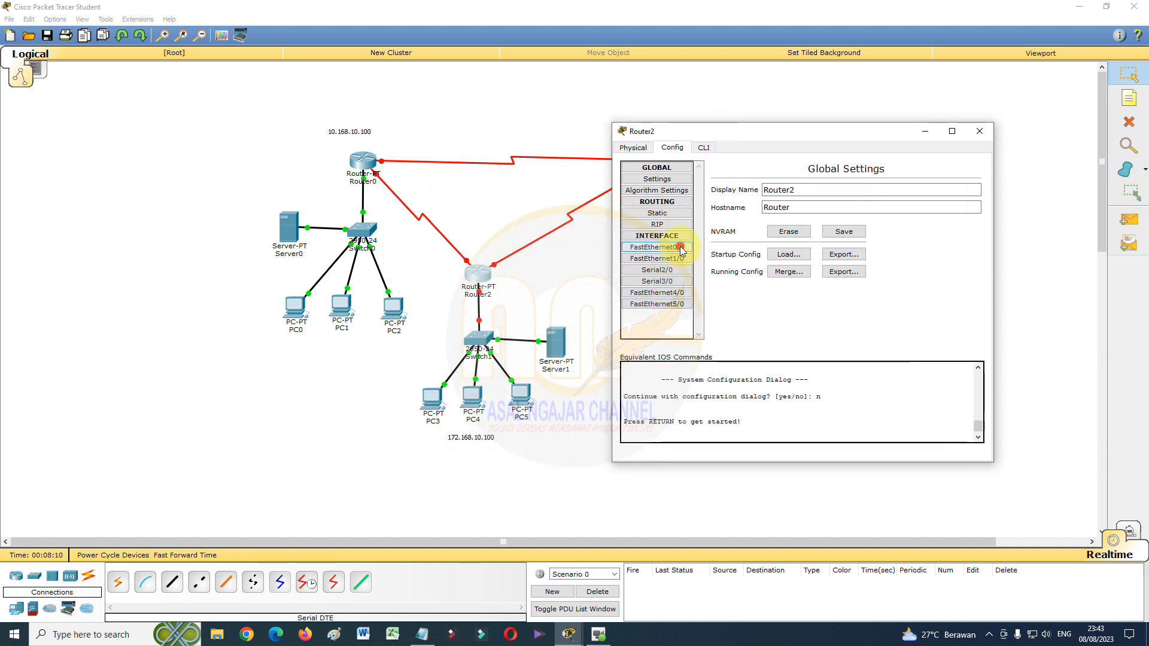
{"action": "left_click", "coordinate": [657, 246]}
{"action": "left_click", "coordinate": [963, 180]}
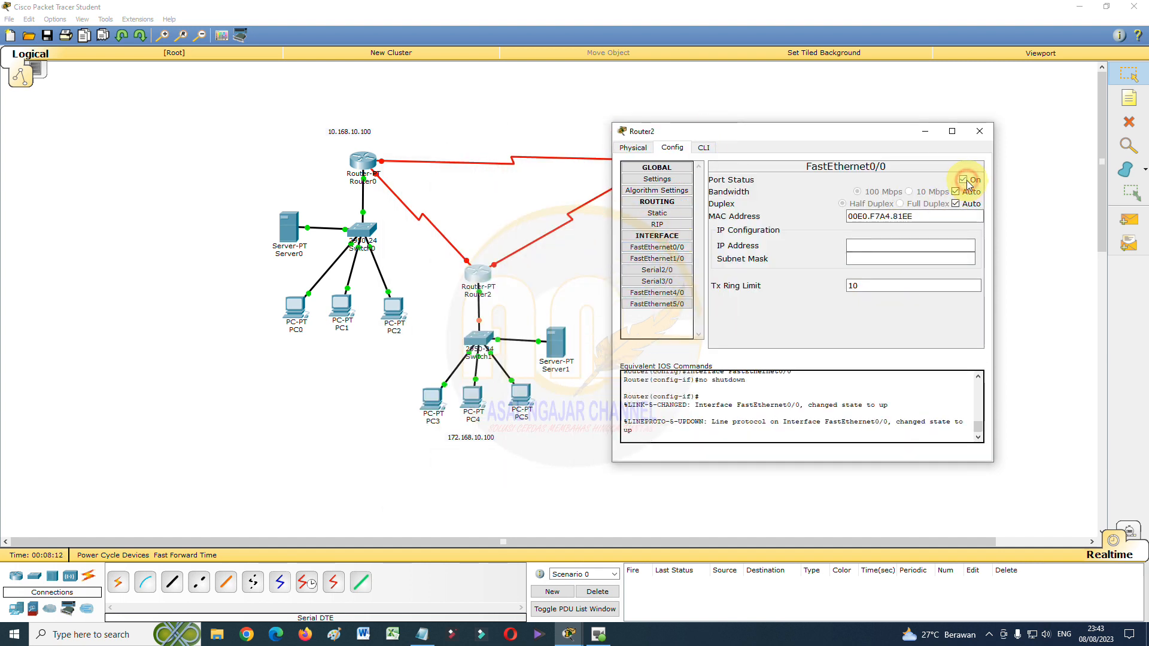
{"action": "left_click", "coordinate": [898, 245]}
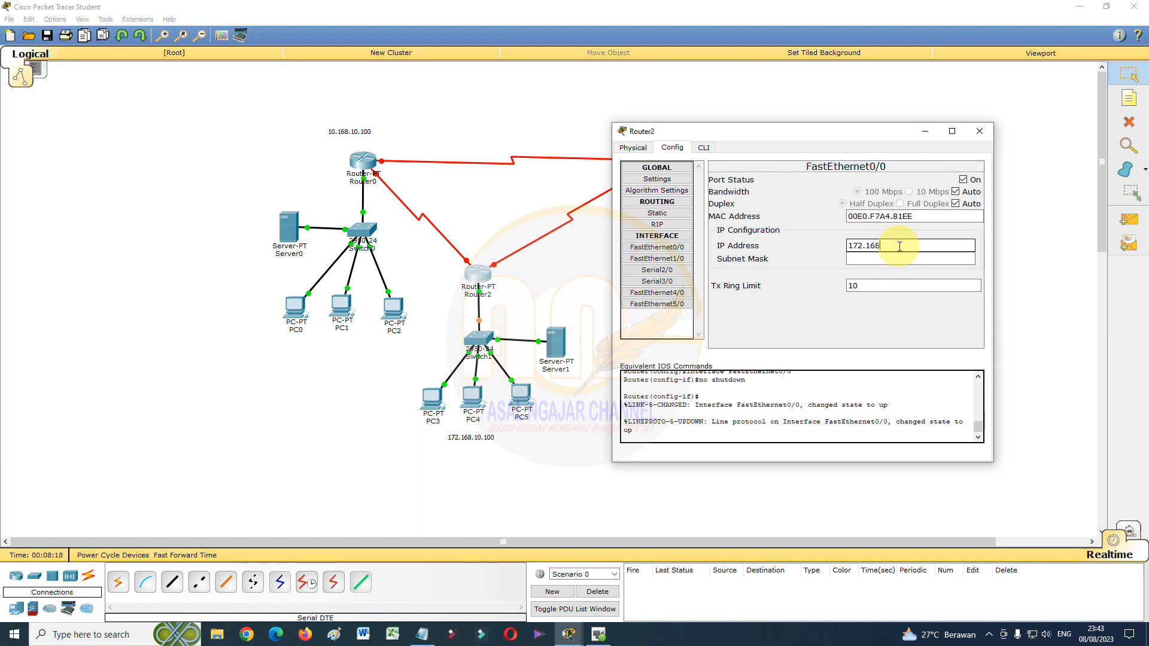
{"action": "type", "text": "0."}
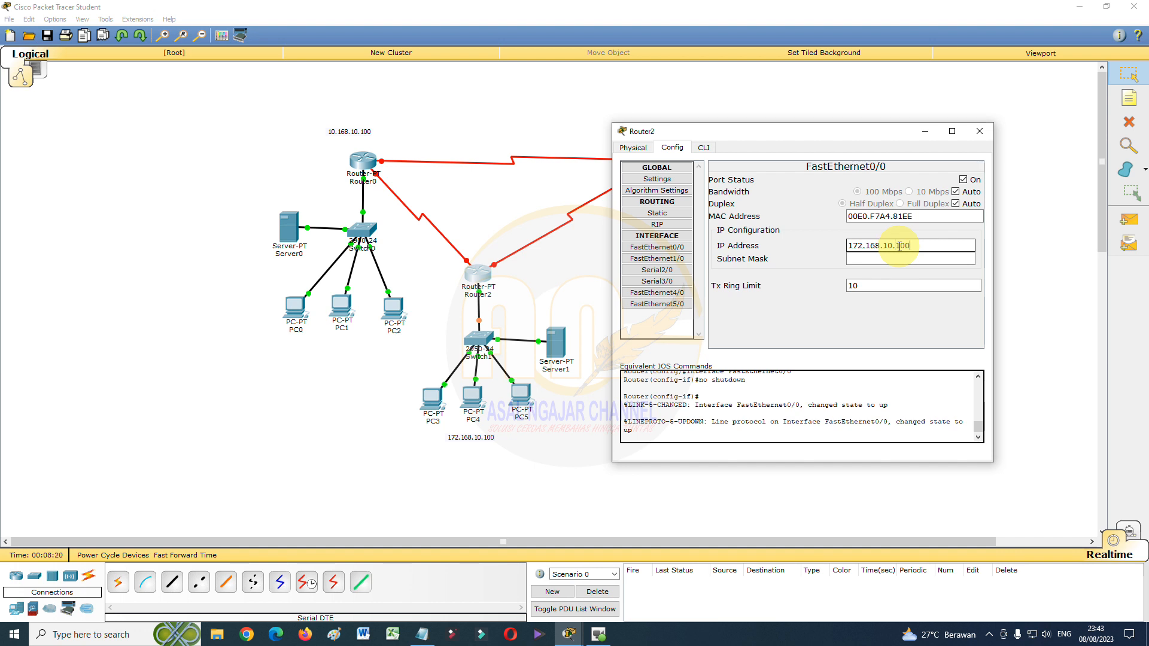
{"action": "type", "text": "100"}
{"action": "left_click", "coordinate": [900, 259]}
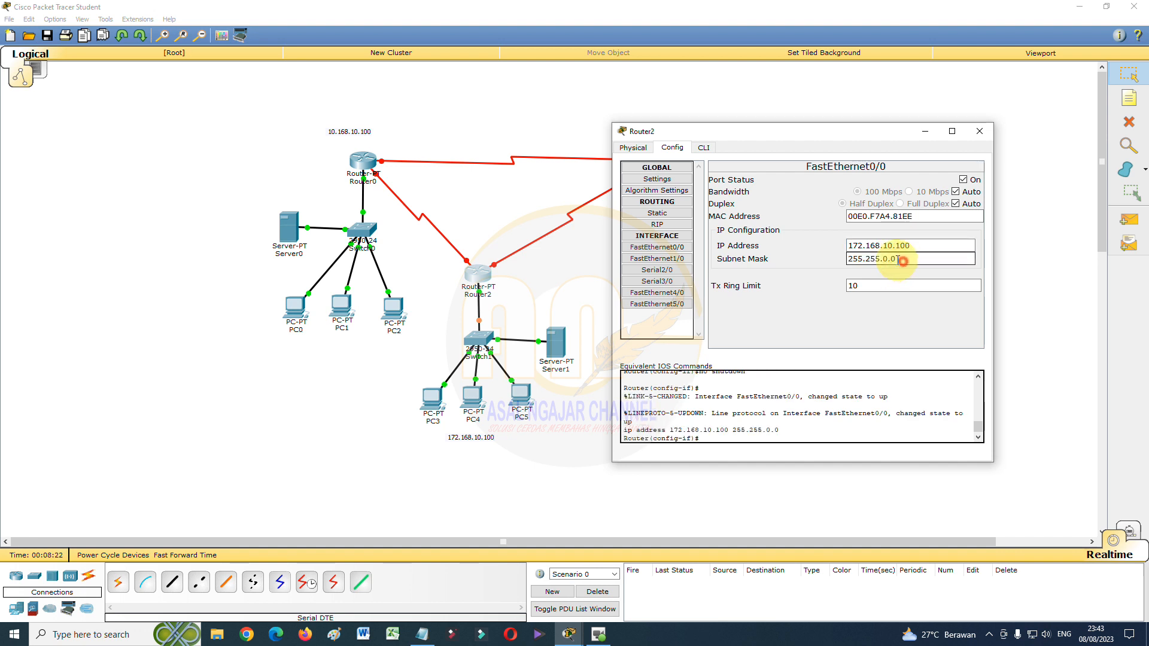
{"action": "left_click_drag", "start_coordinate": [900, 259], "coordinate": [844, 259]}
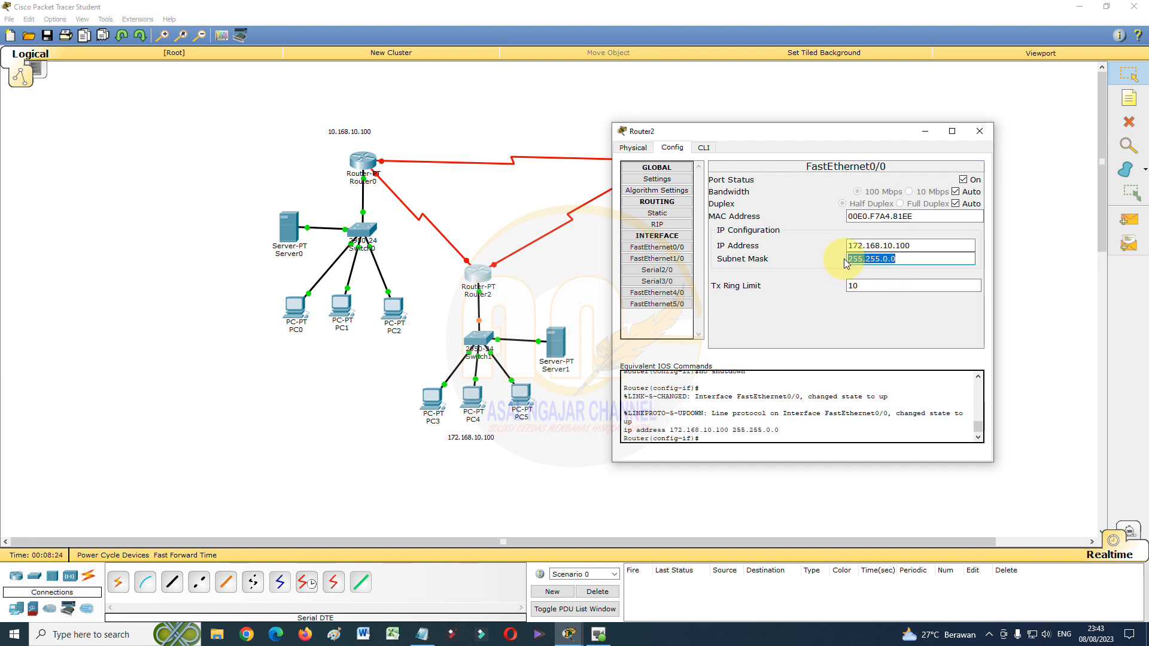
{"action": "type", "text": "255.255.255.0"}
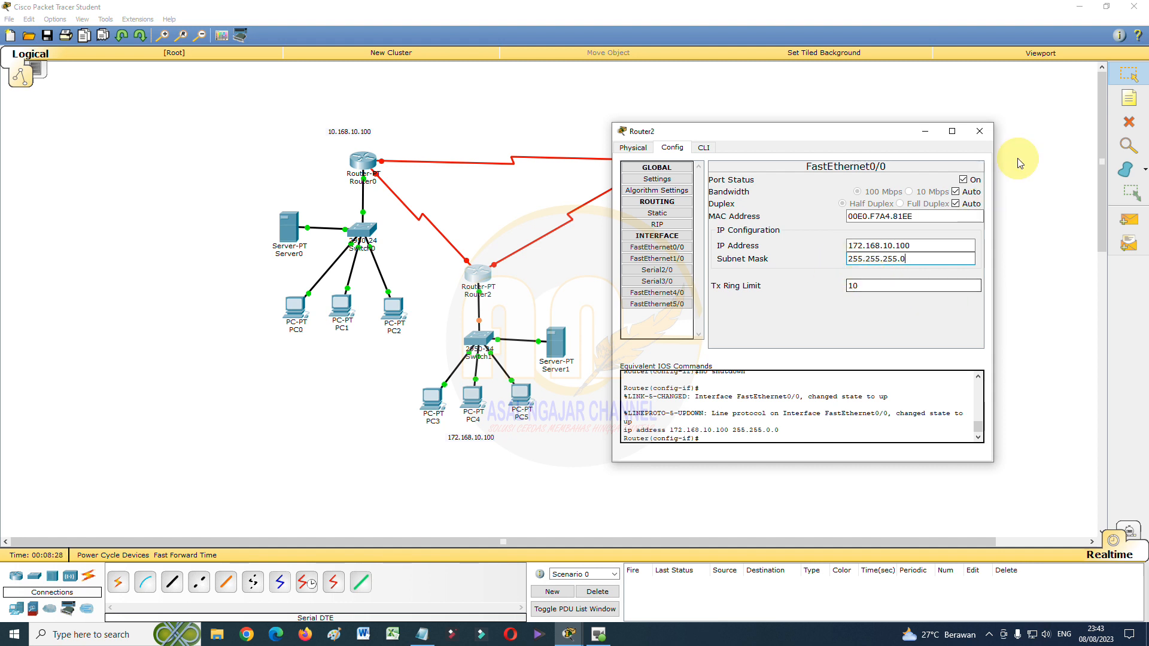
{"action": "left_click", "coordinate": [981, 131]}
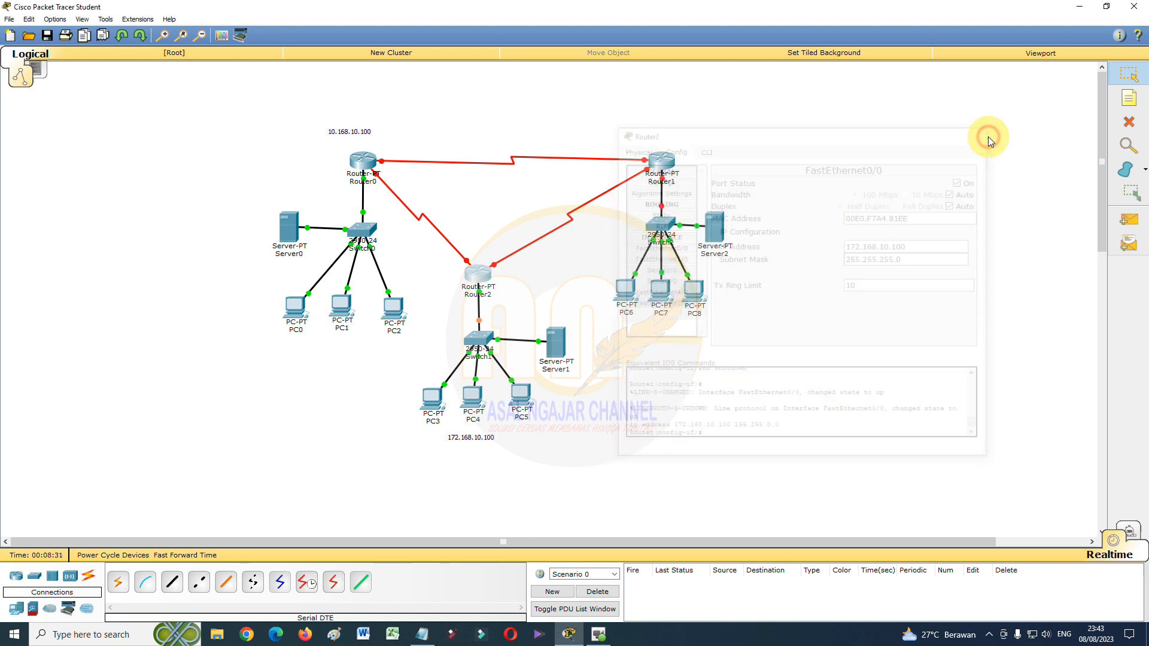
Set Server1's static default gateway to 172.168.10.100
{"action": "left_click", "coordinate": [558, 344]}
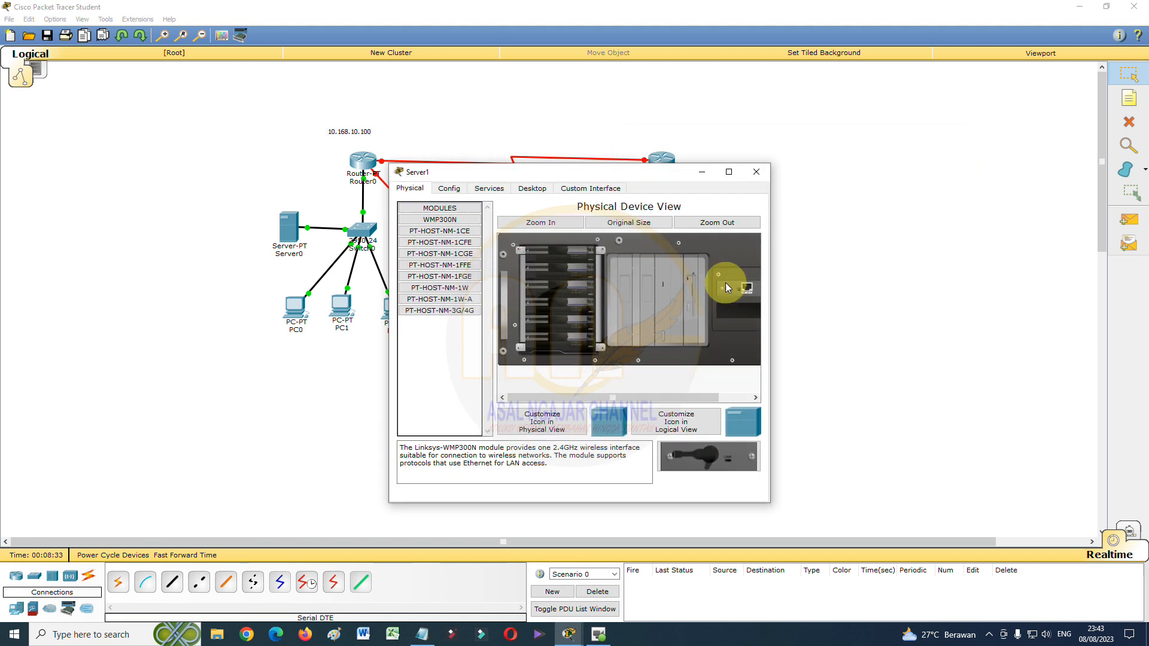
{"action": "left_click", "coordinate": [456, 188]}
{"action": "left_click", "coordinate": [586, 315]}
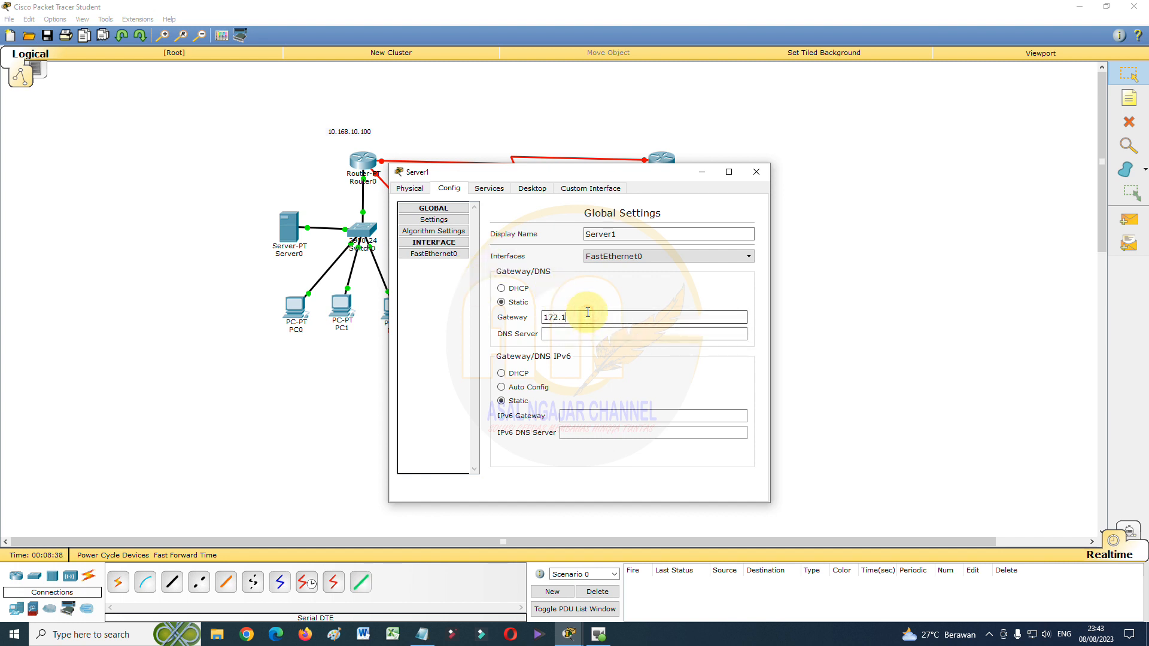
{"action": "type", "text": "172.168.10.100"}
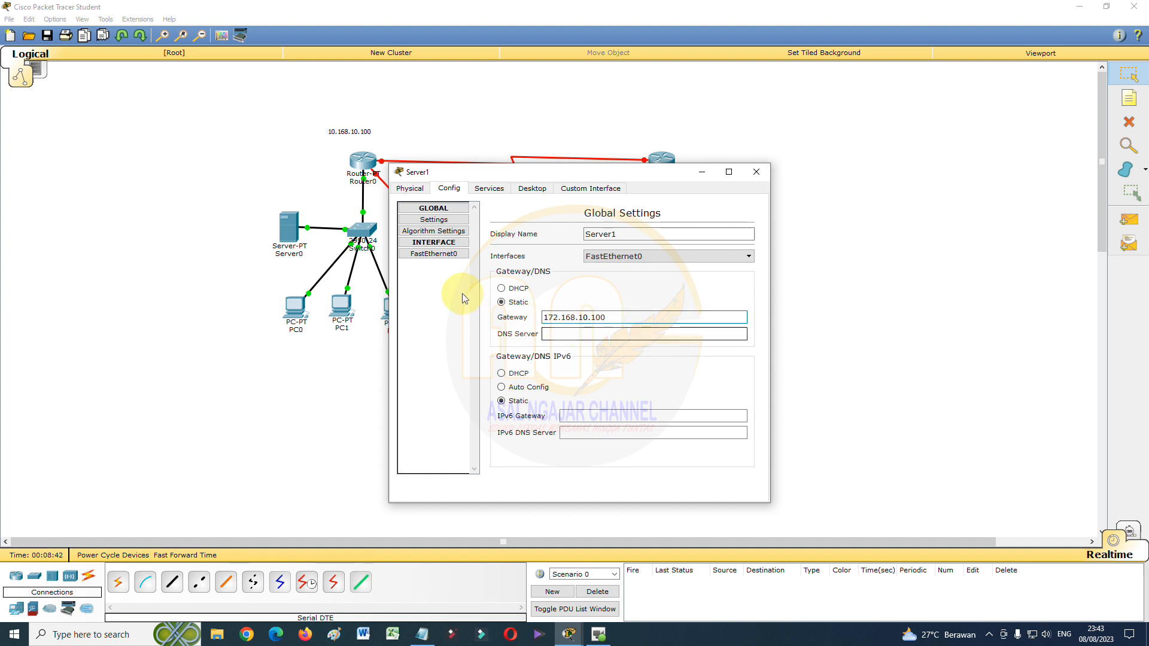
Give Server1's FastEthernet0 interface the static IP address 172.168.10.1 with subnet mask 255.255.255.0
{"action": "left_click", "coordinate": [443, 253]}
{"action": "left_click", "coordinate": [650, 310]}
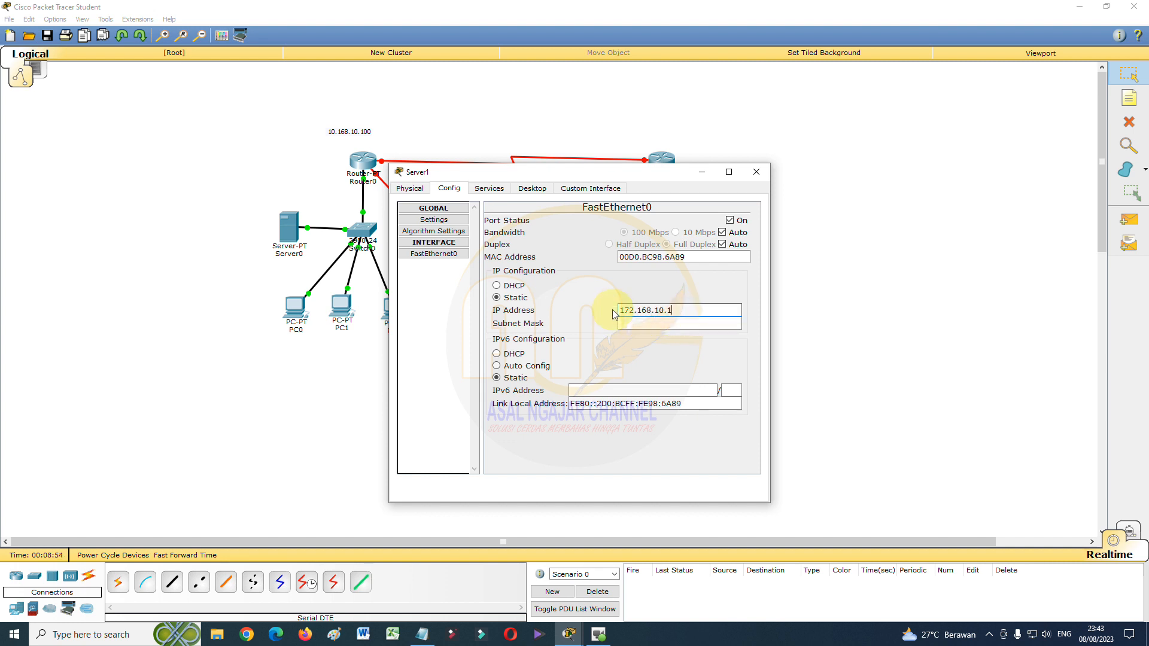
{"action": "left_click", "coordinate": [683, 323]}
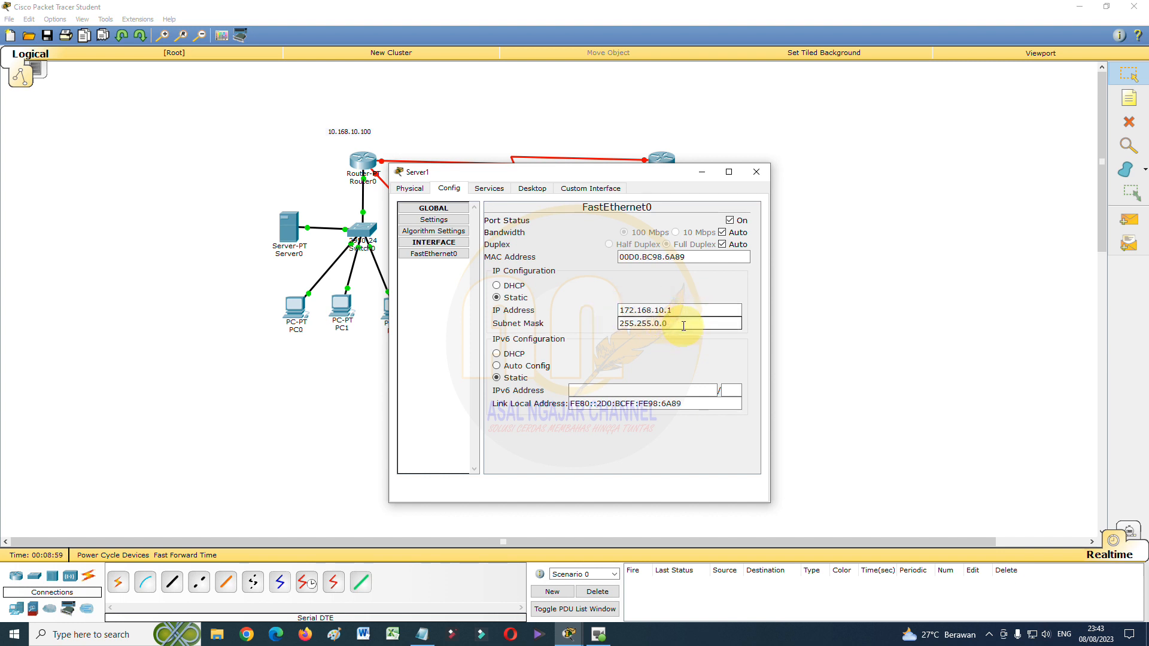
{"action": "left_click_drag", "start_coordinate": [683, 325], "coordinate": [608, 326]}
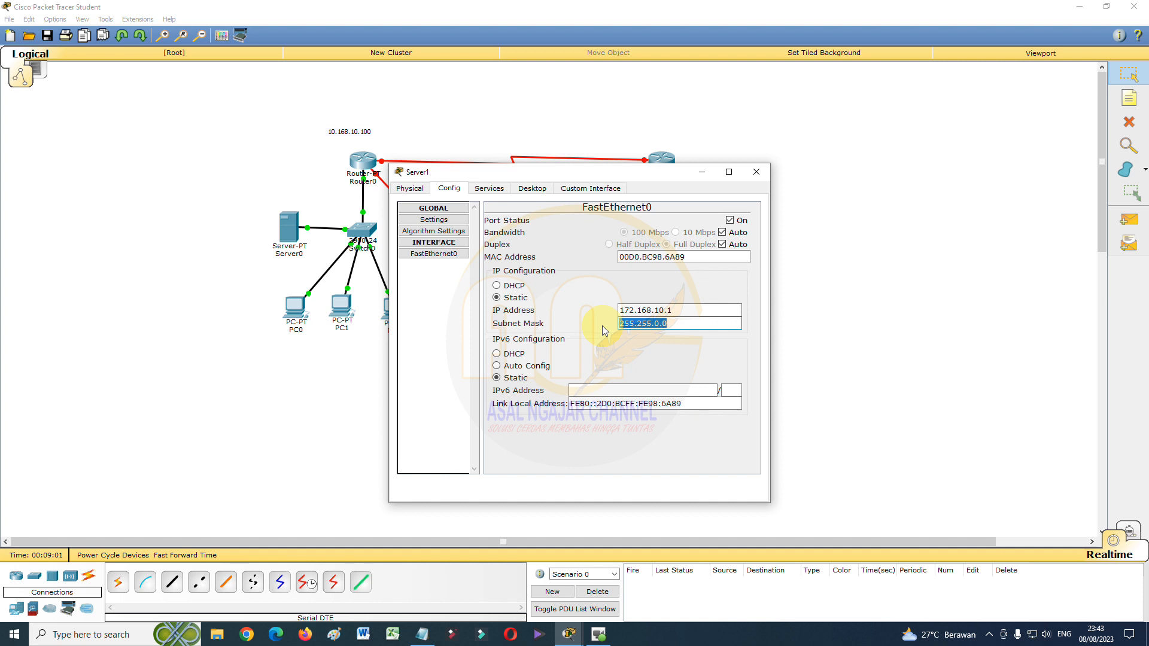
{"action": "type", "text": "255.255.255.0"}
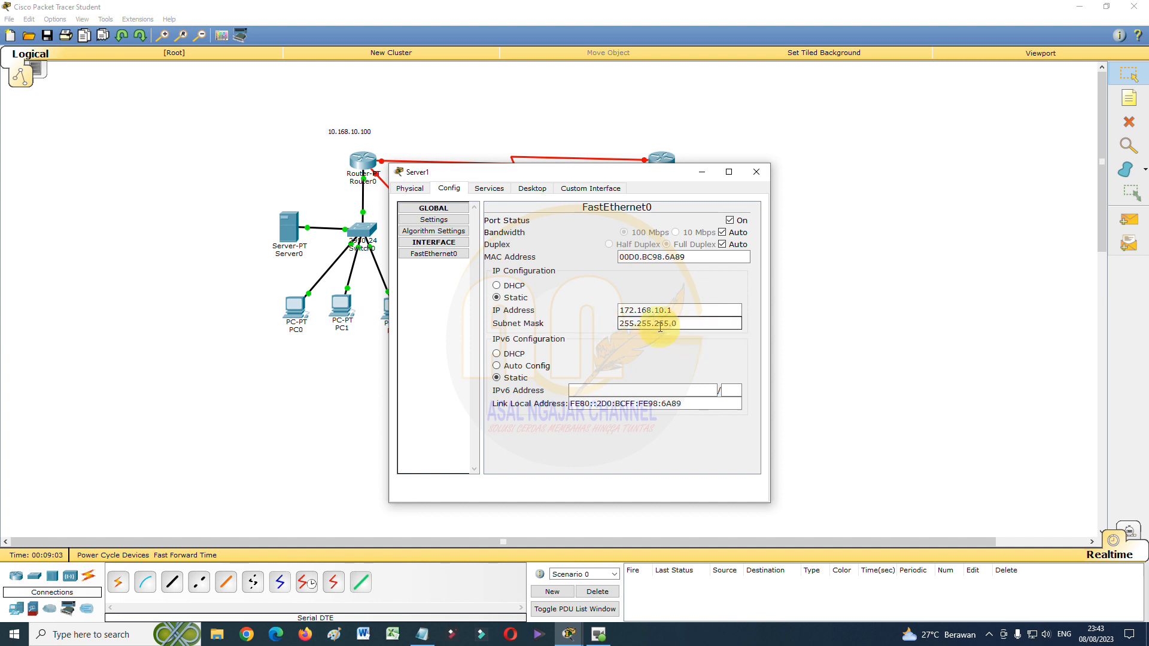
Turn on Server1's DHCP service and save serverPool with default gateway 172.168.10.100 and start IP address 172.168.10.2
{"action": "left_click", "coordinate": [489, 189]}
{"action": "left_click", "coordinate": [434, 231]}
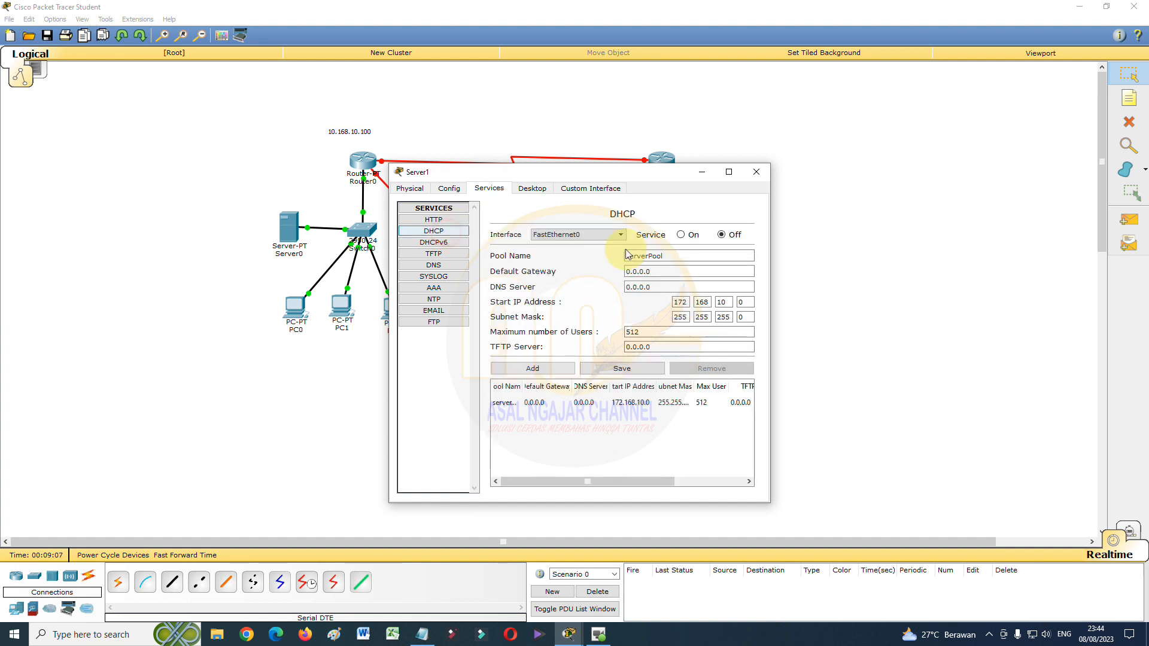
{"action": "left_click", "coordinate": [682, 234]}
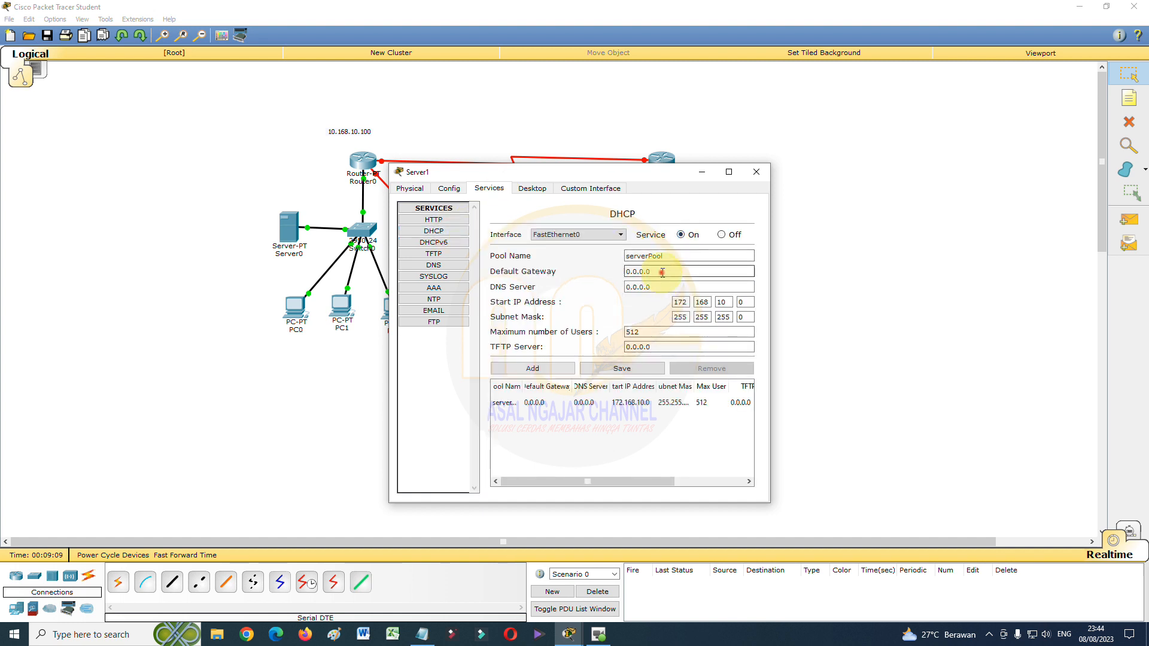
{"action": "left_click_drag", "start_coordinate": [662, 272], "coordinate": [596, 275]}
{"action": "type", "text": "10."}
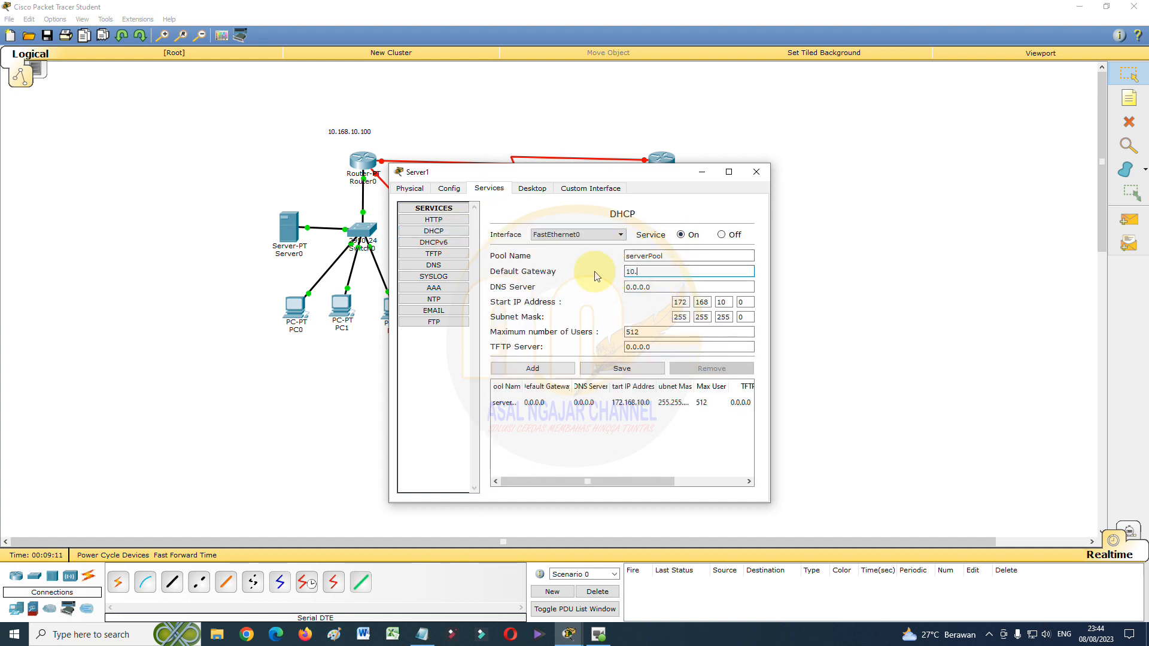
{"action": "type", "text": "172.168."}
{"action": "double_click", "coordinate": [745, 304]}
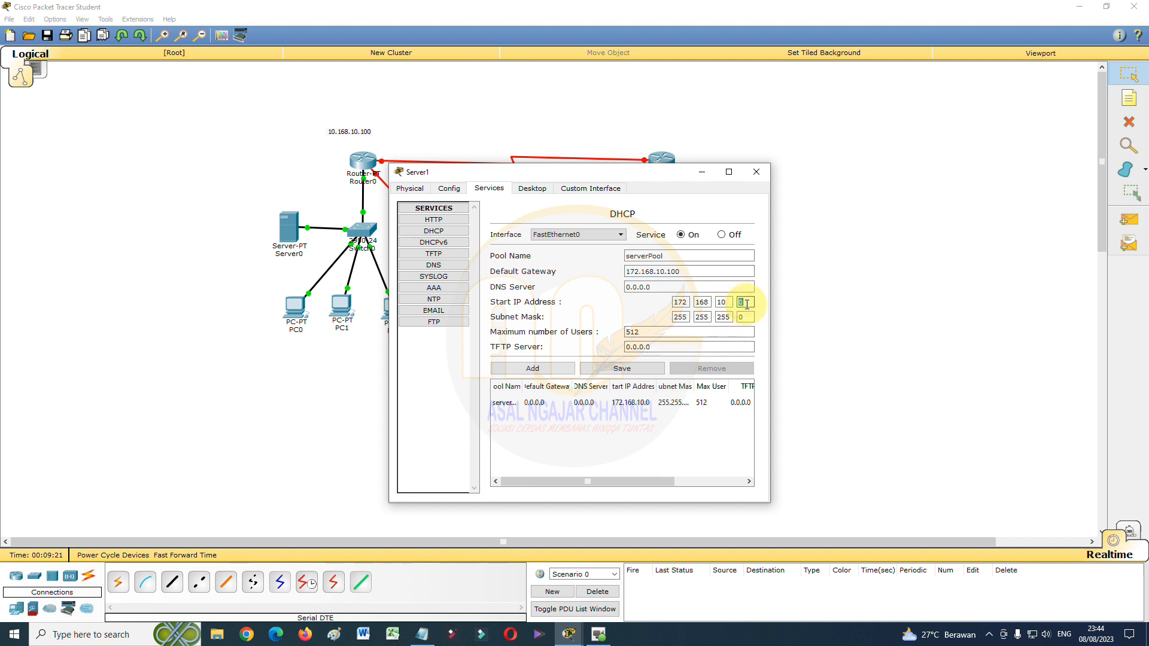
{"action": "type", "text": "2"}
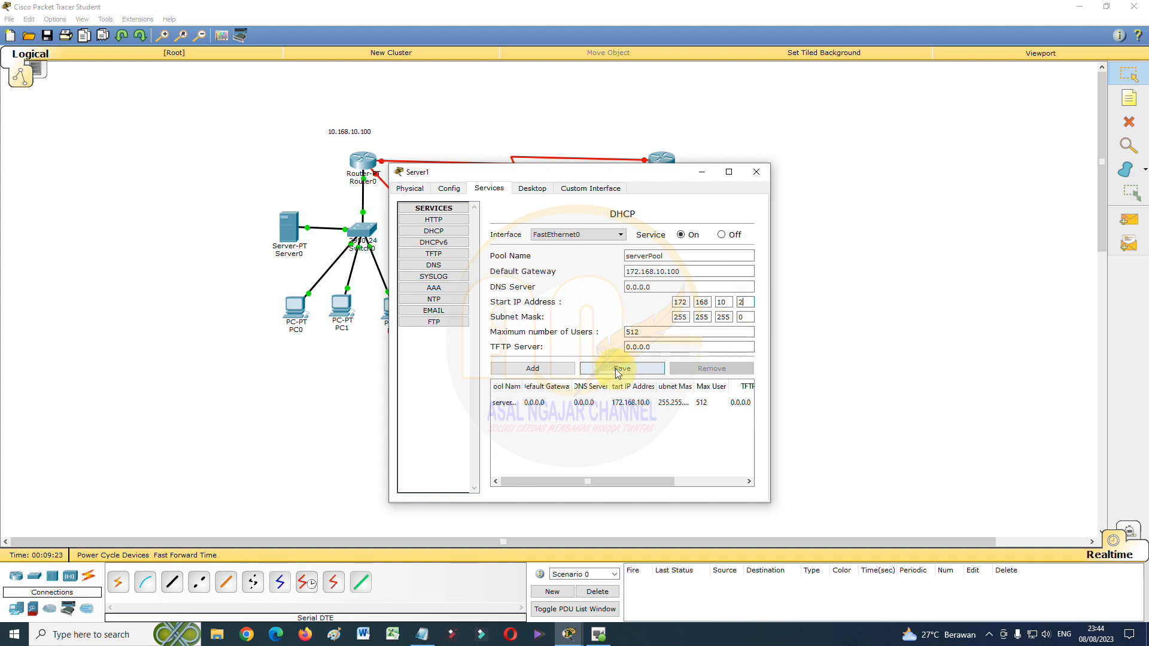
{"action": "left_click", "coordinate": [618, 370]}
{"action": "left_click", "coordinate": [630, 406]}
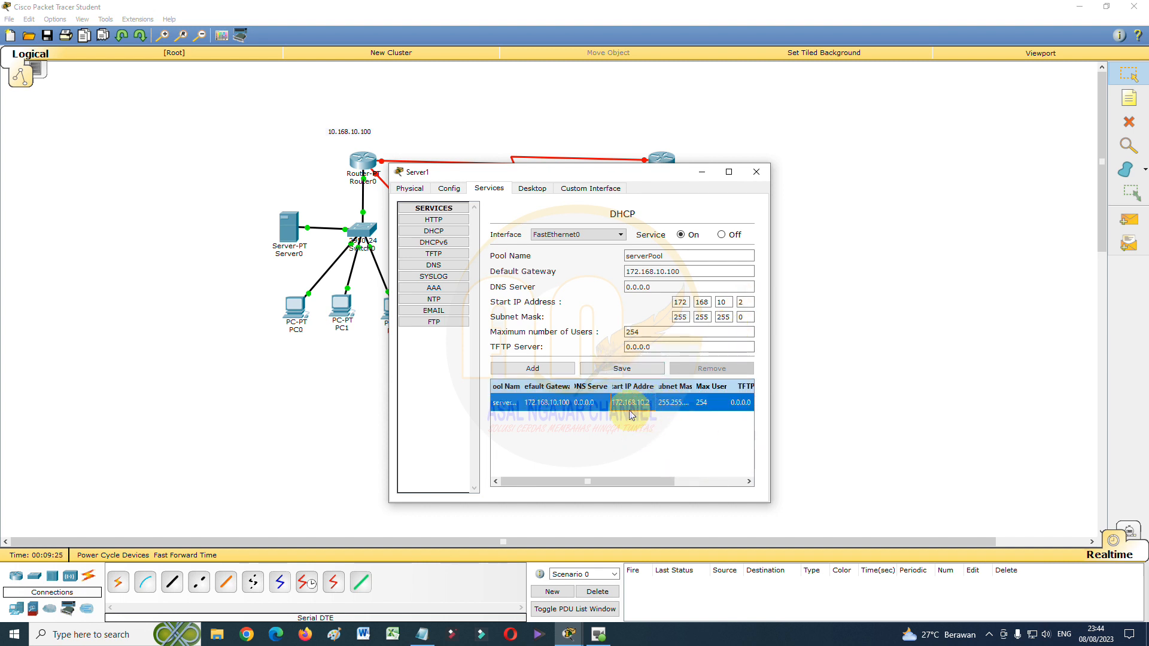
Check Server1's gateway and FastEthernet0 addressing against its saved DHCP pool
{"action": "left_click", "coordinate": [448, 188]}
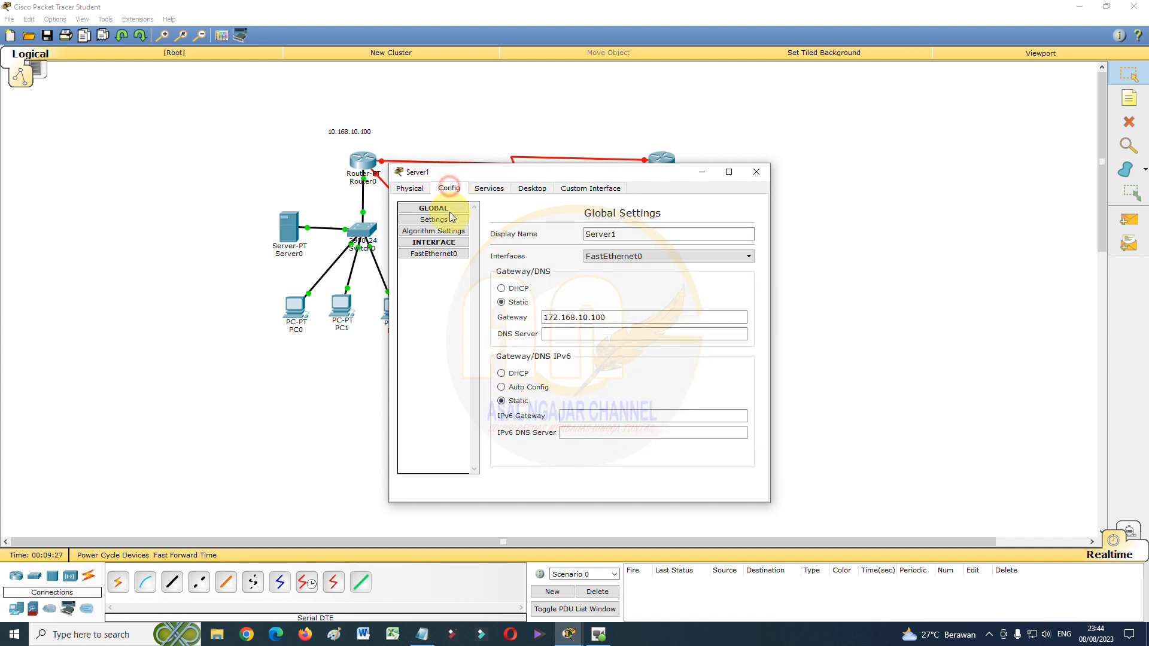
{"action": "left_click", "coordinate": [436, 253]}
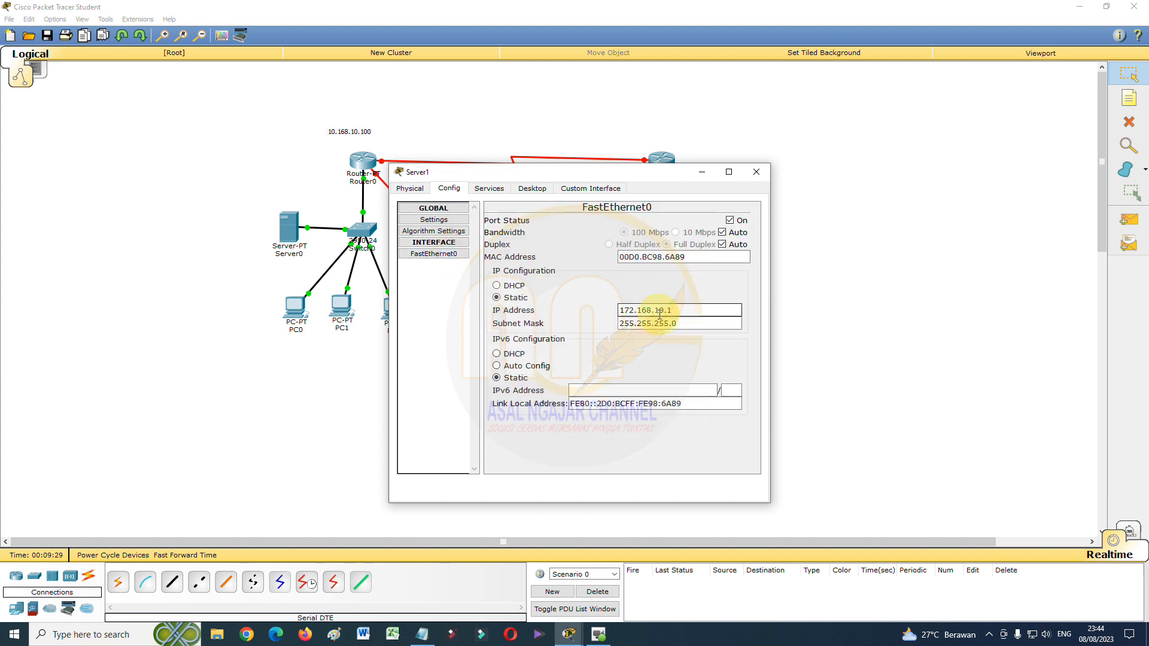
{"action": "left_click", "coordinate": [489, 188]}
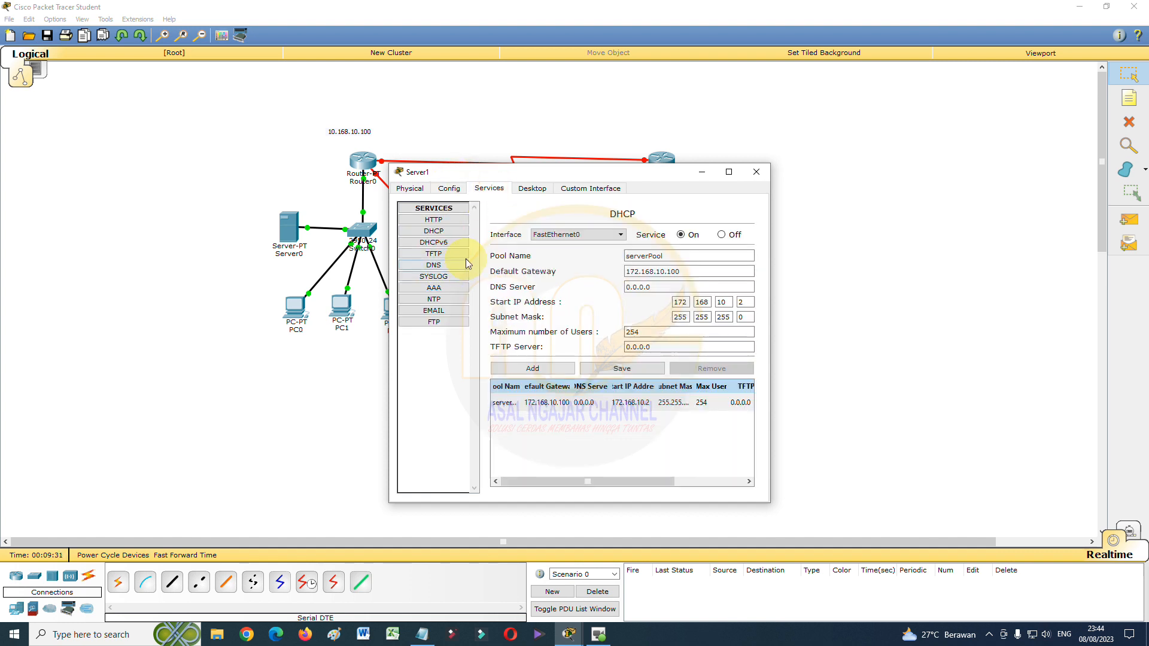
{"action": "left_click", "coordinate": [677, 407]}
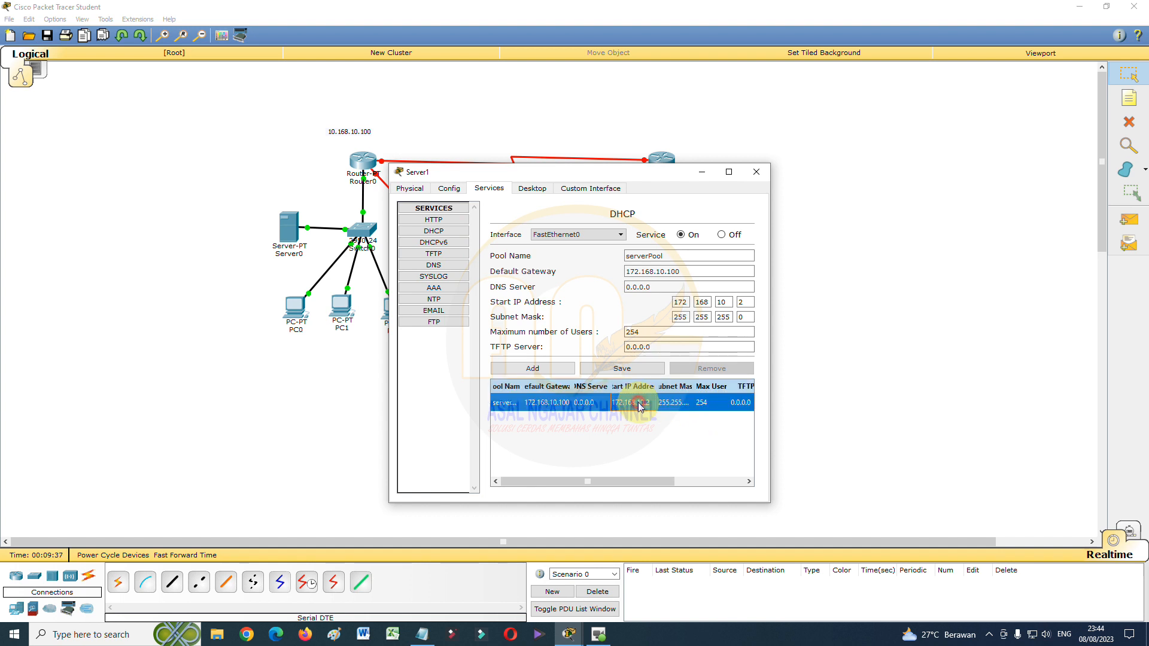
{"action": "left_click", "coordinate": [762, 178]}
Switch PC3's IP configuration from static to DHCP
{"action": "left_click", "coordinate": [428, 406]}
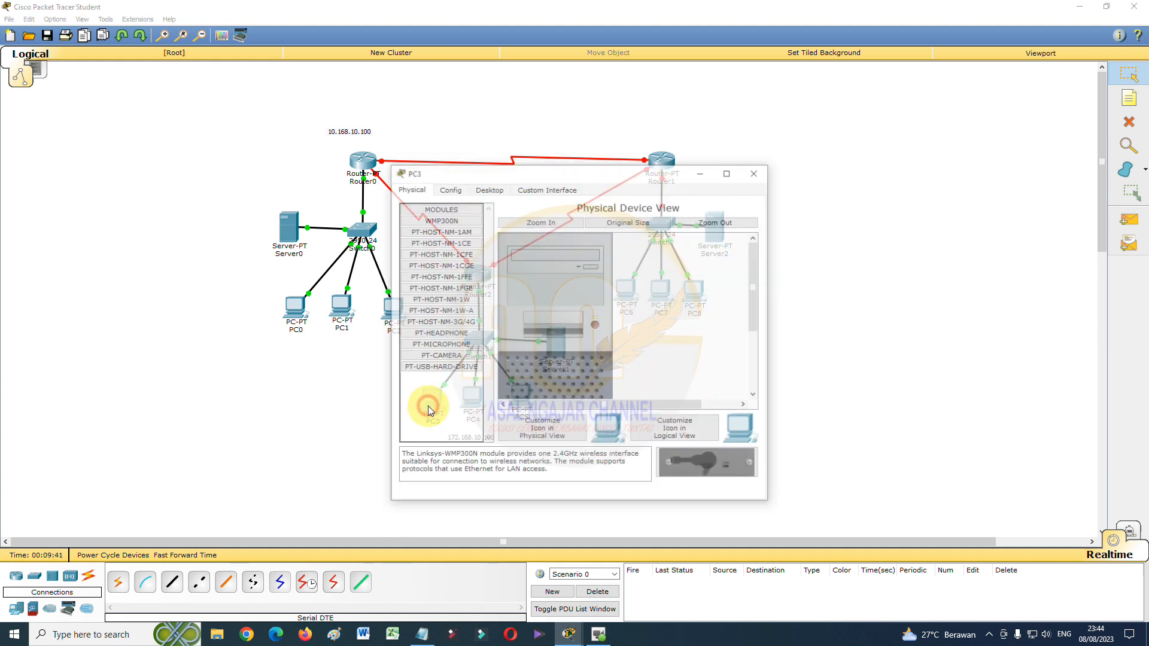
{"action": "left_click", "coordinate": [489, 190]}
{"action": "left_click", "coordinate": [430, 263]}
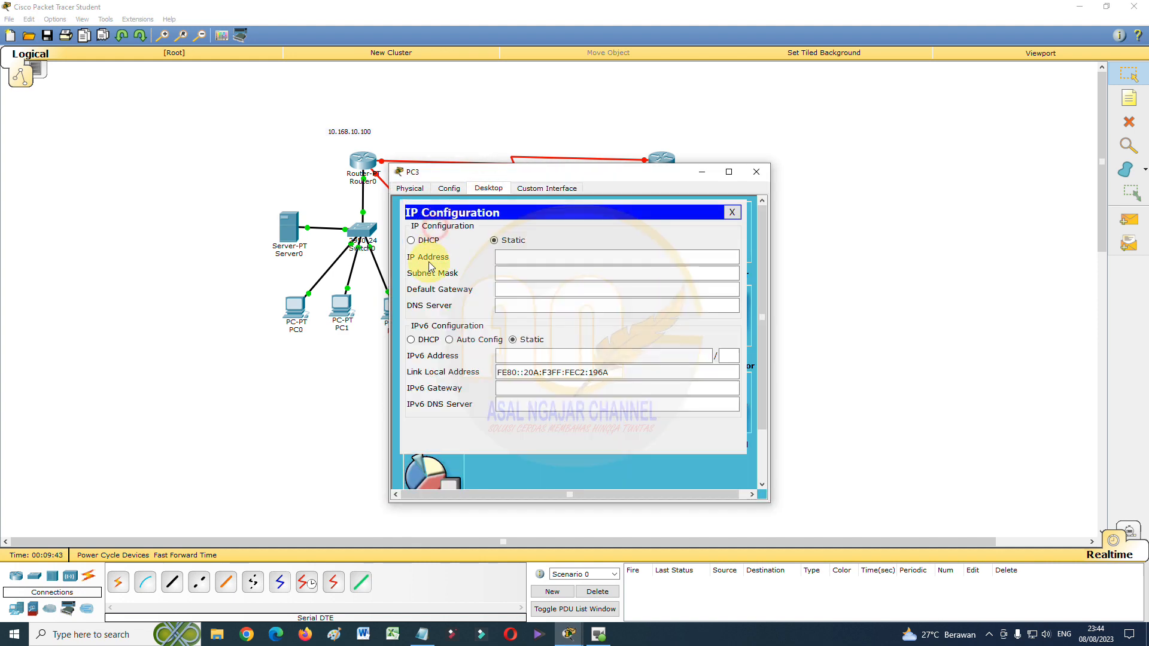
{"action": "left_click", "coordinate": [426, 240]}
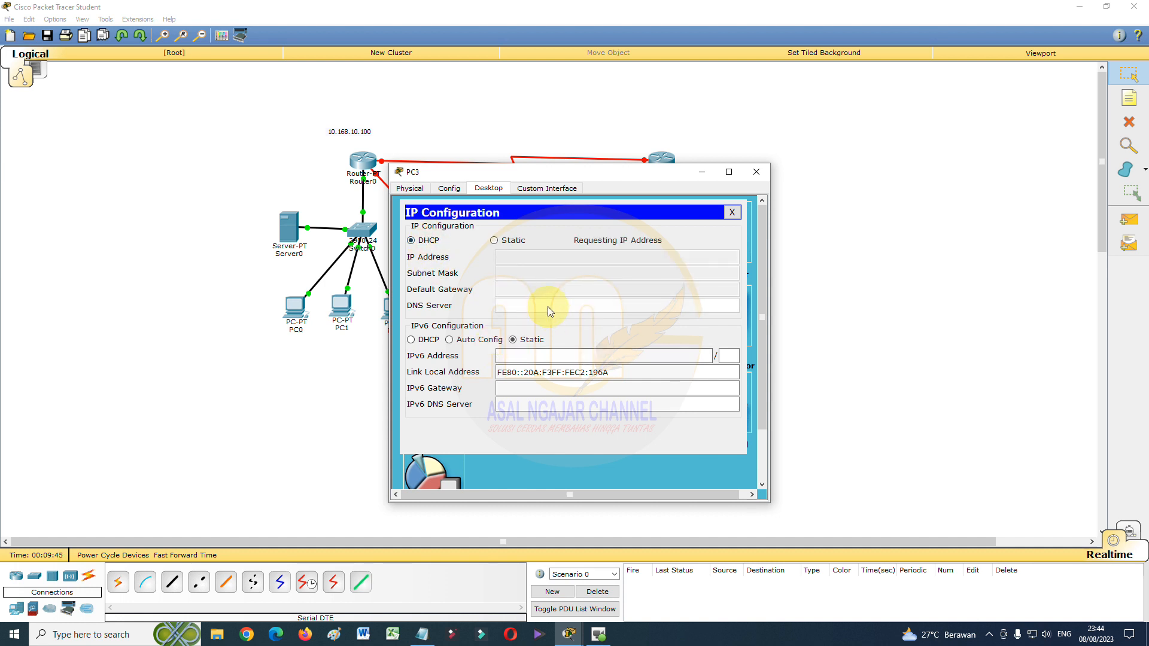
{"action": "left_click", "coordinate": [756, 172]}
Switch PC4's IP configuration from static to DHCP
{"action": "left_click", "coordinate": [477, 395]}
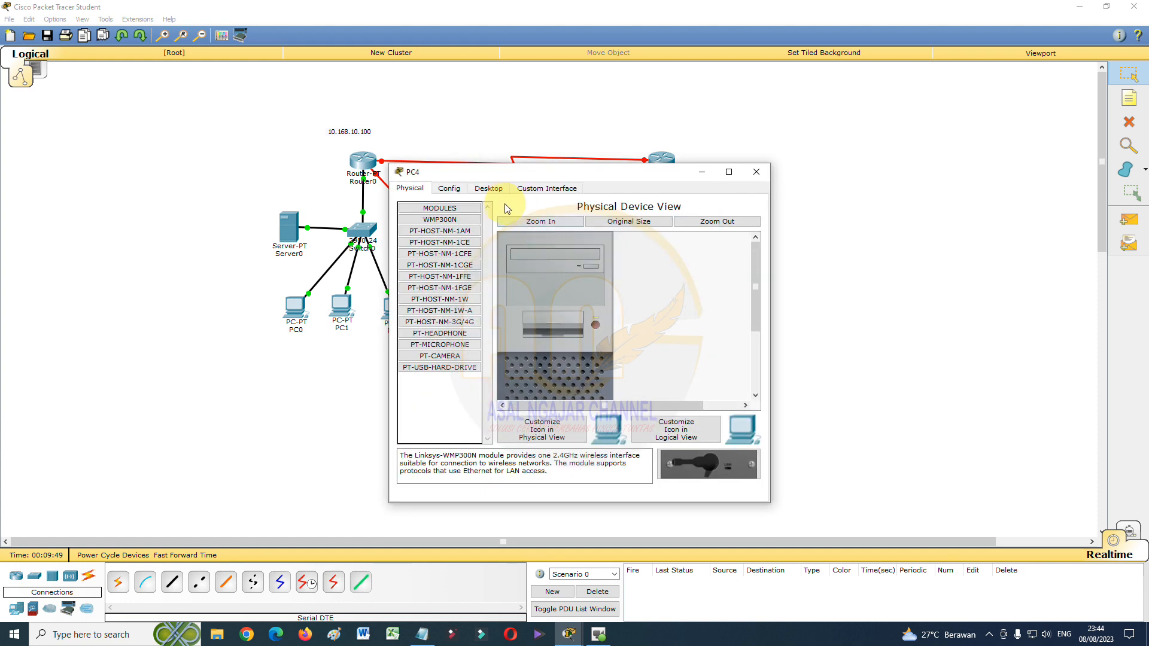
{"action": "left_click", "coordinate": [488, 188]}
{"action": "left_click", "coordinate": [436, 309]}
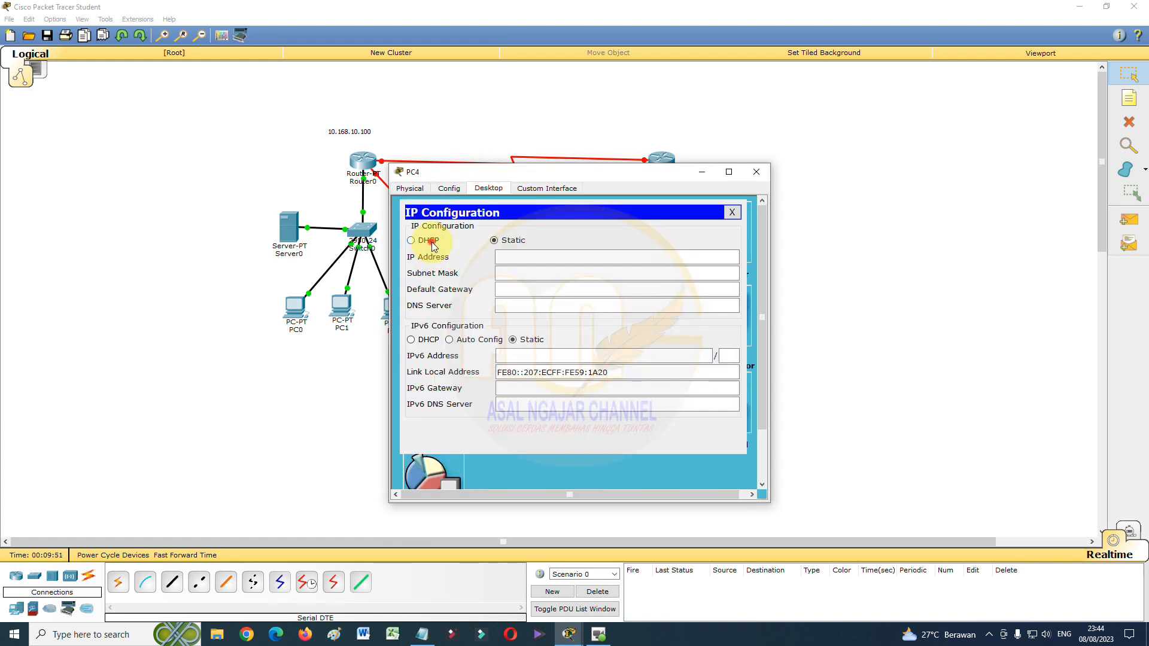
{"action": "left_click", "coordinate": [433, 243]}
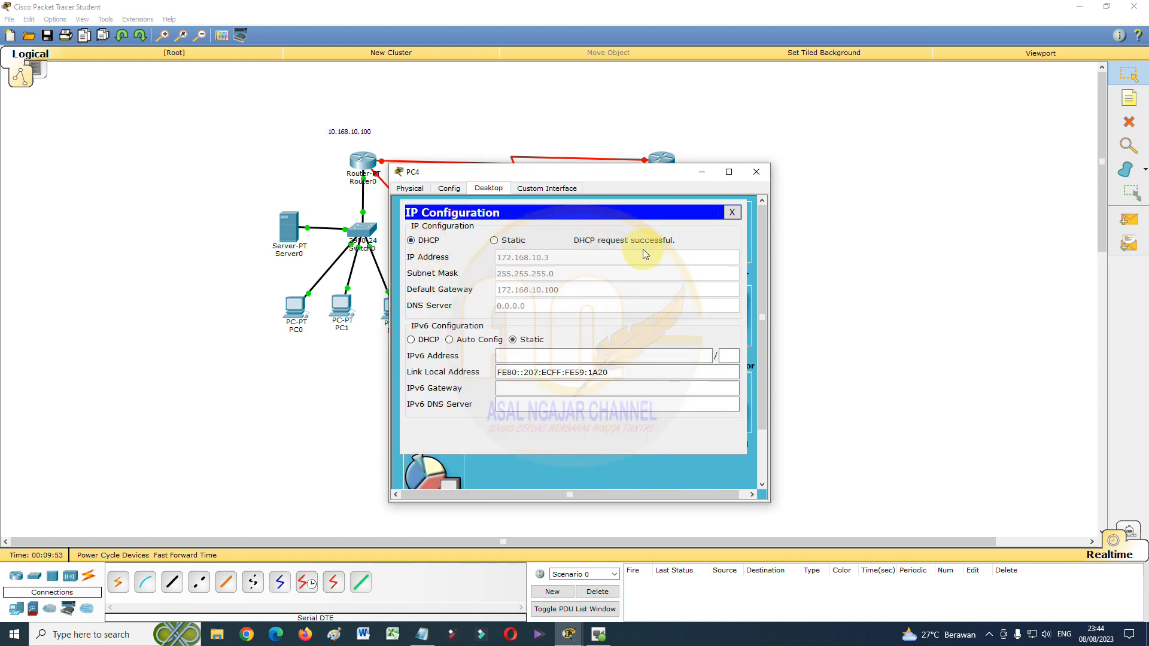
{"action": "left_click", "coordinate": [756, 172]}
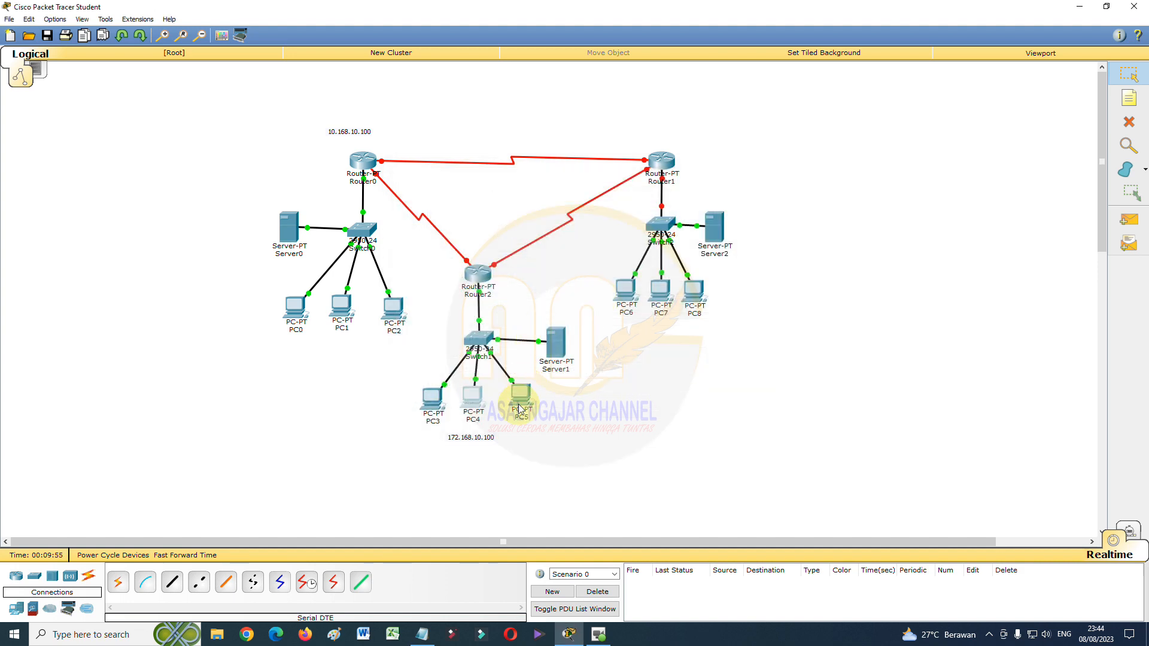
Switch PC5's IP configuration from static to DHCP
{"action": "left_click", "coordinate": [519, 409]}
{"action": "left_click", "coordinate": [489, 186]}
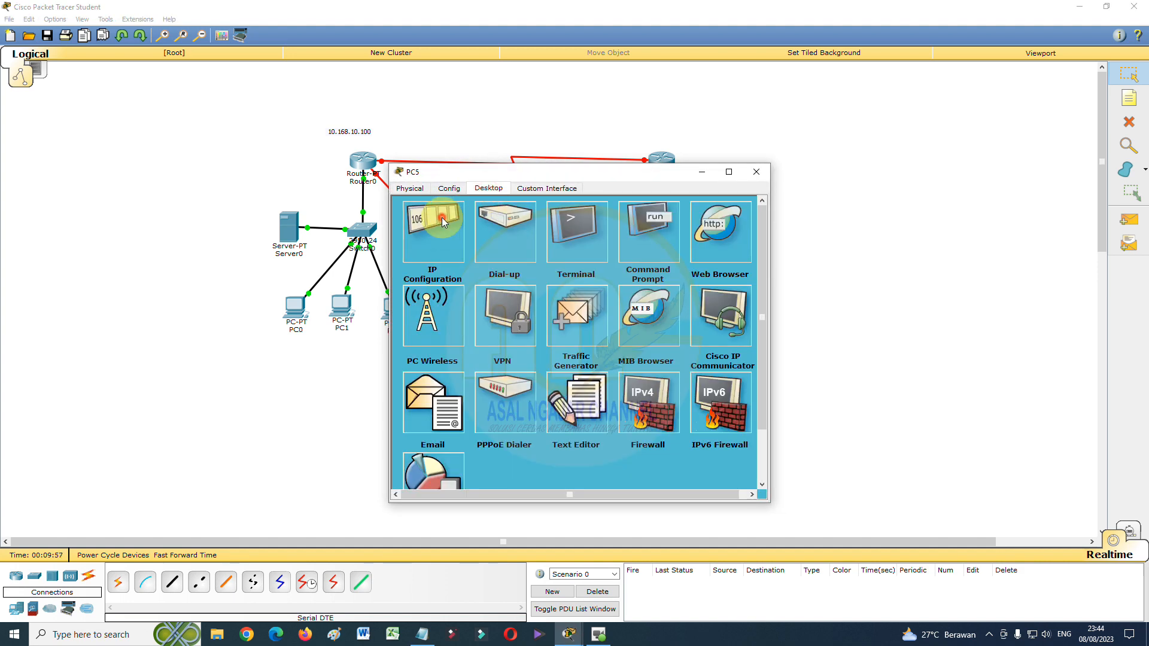
{"action": "left_click", "coordinate": [444, 223]}
{"action": "left_click", "coordinate": [411, 240]}
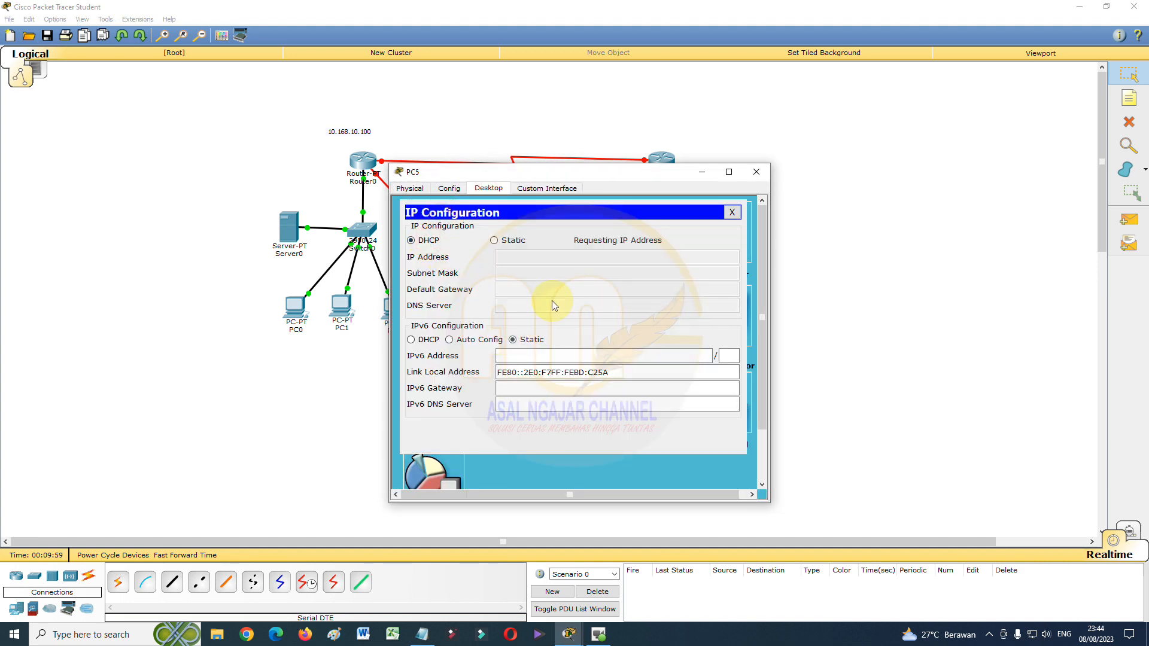
{"action": "left_click", "coordinate": [753, 172]}
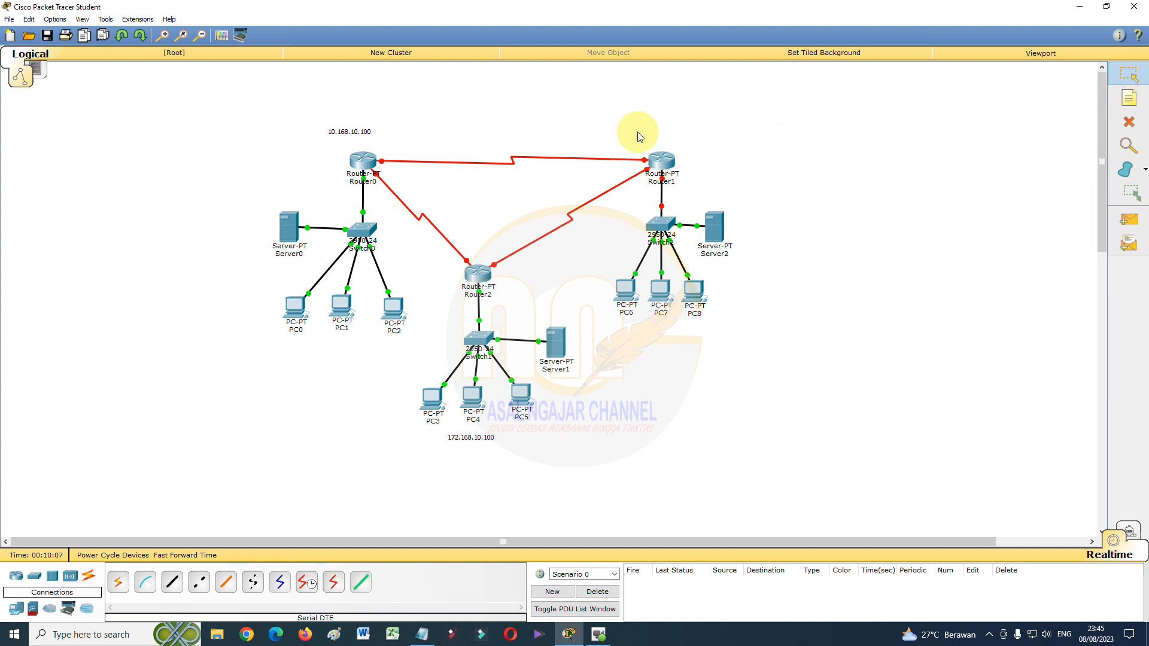
Add a note reading 192.168.10.100 and position it just above Router1 to label the third network's gateway
{"action": "left_click", "coordinate": [1128, 99]}
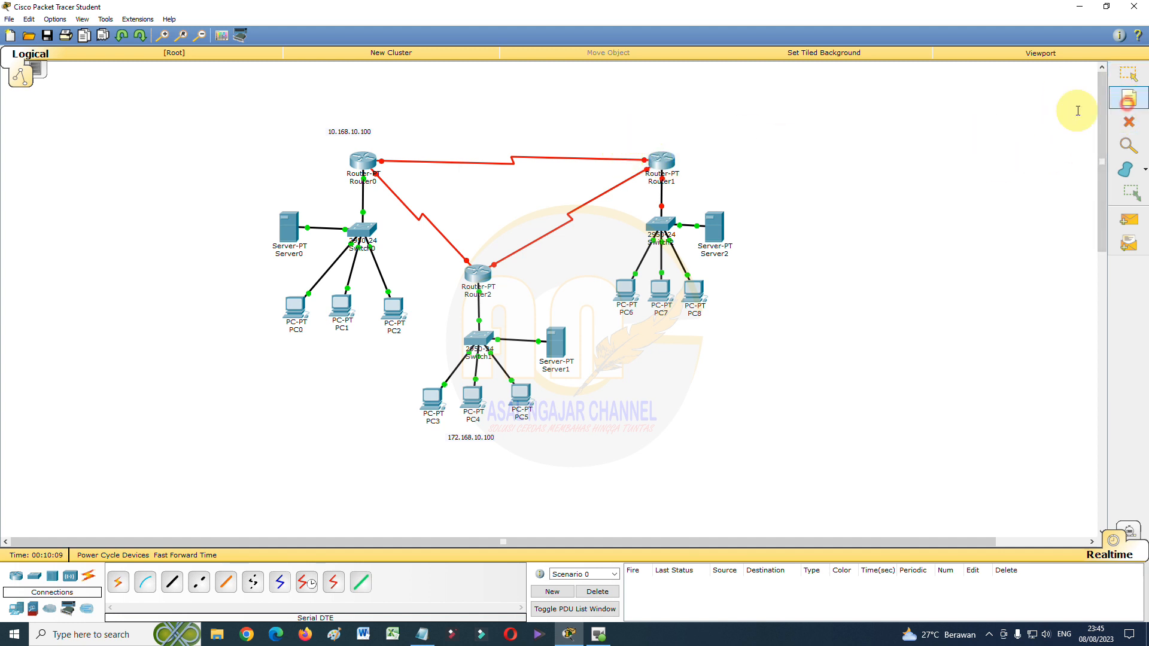
{"action": "left_click", "coordinate": [636, 125]}
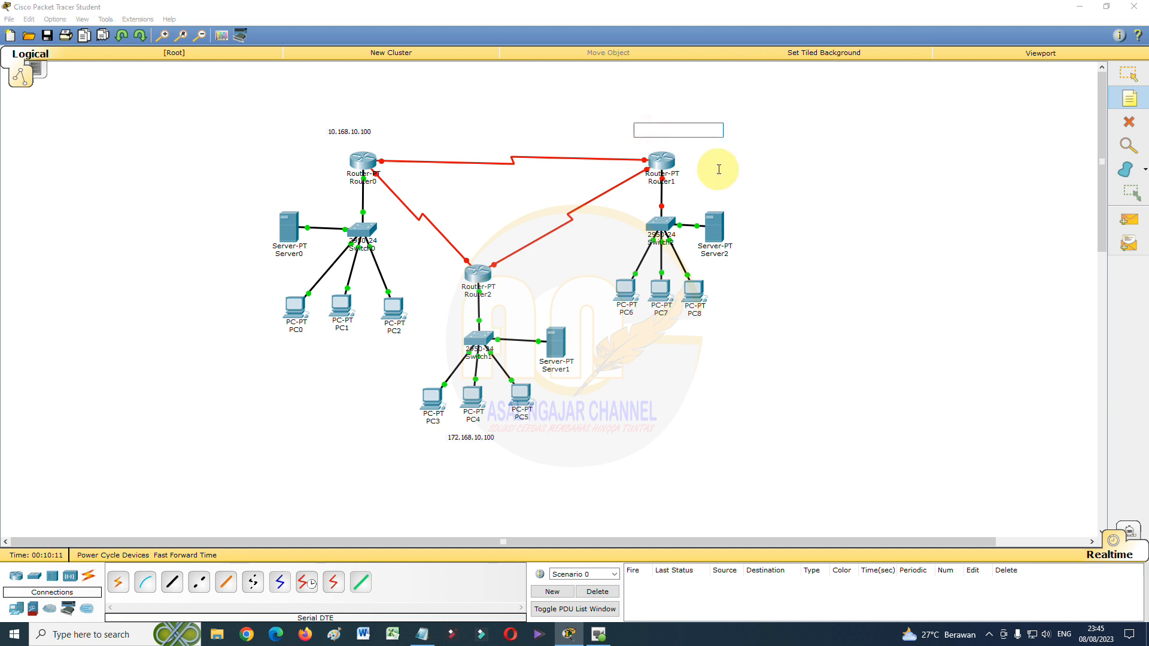
{"action": "type", "text": "192.168.10.100"}
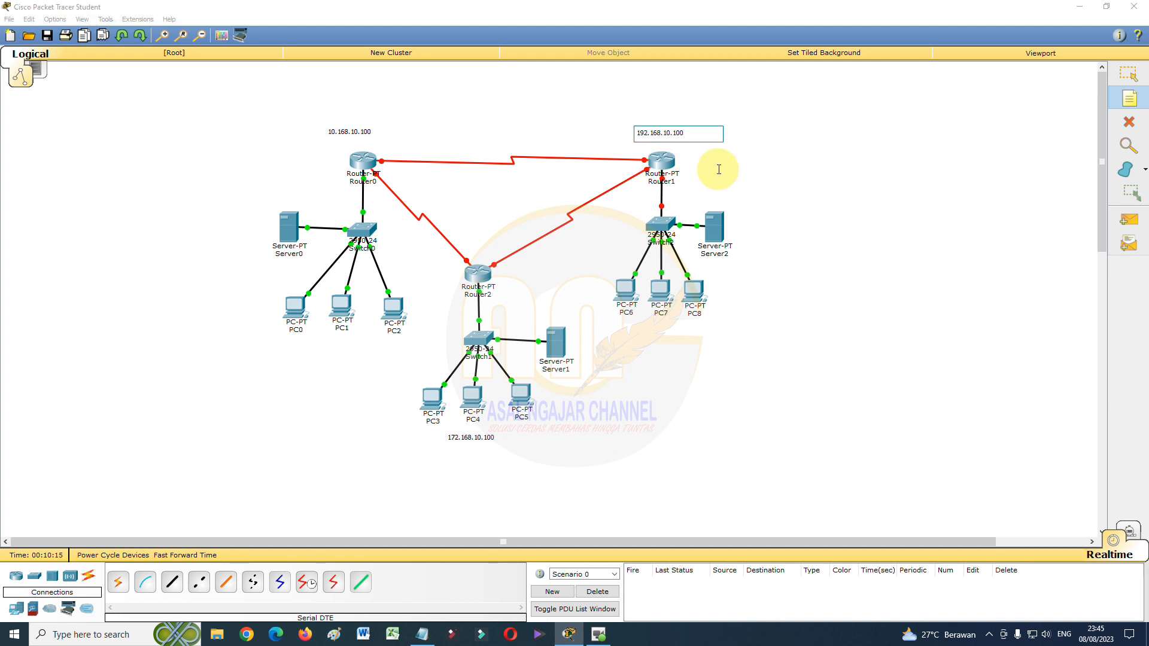
{"action": "left_click", "coordinate": [1118, 82]}
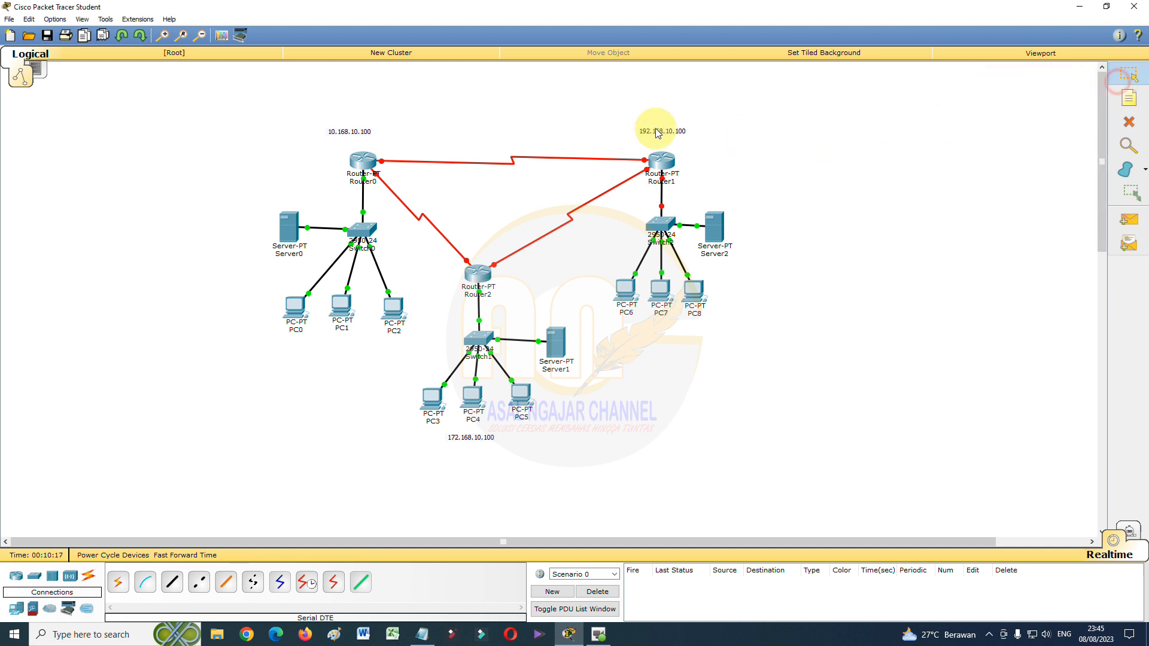
{"action": "left_click_drag", "start_coordinate": [648, 132], "coordinate": [645, 136]}
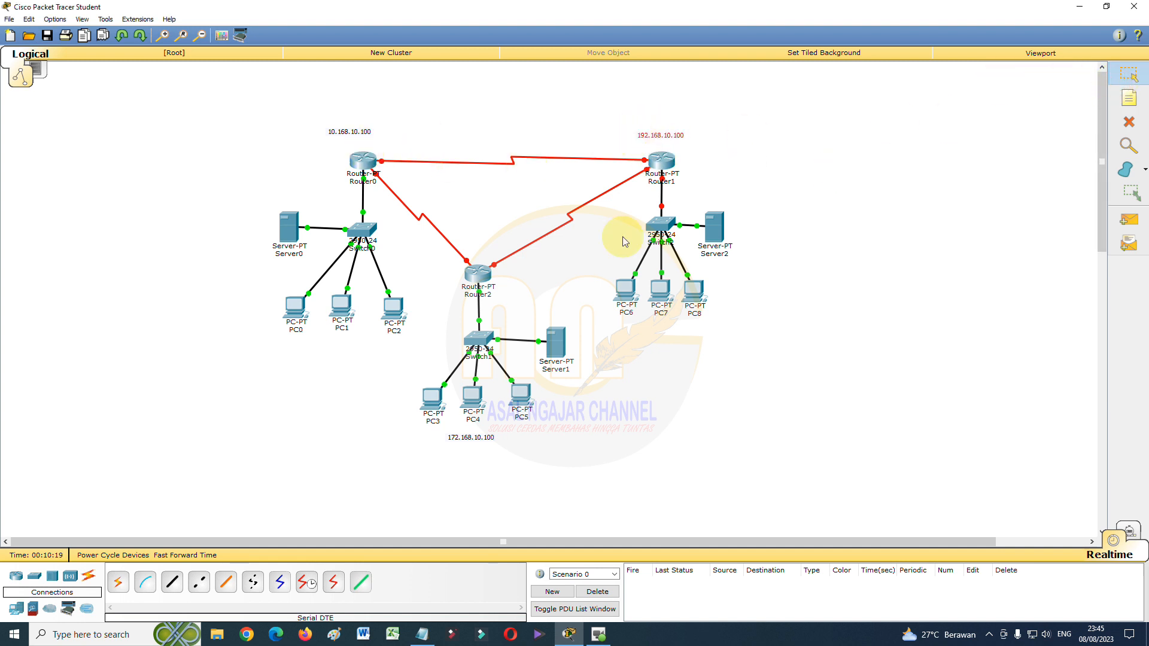
Move the 172.168.10.100 note from below PC4 to just above Router2
{"action": "left_click", "coordinate": [478, 443]}
{"action": "left_click_drag", "start_coordinate": [483, 431], "coordinate": [498, 238]}
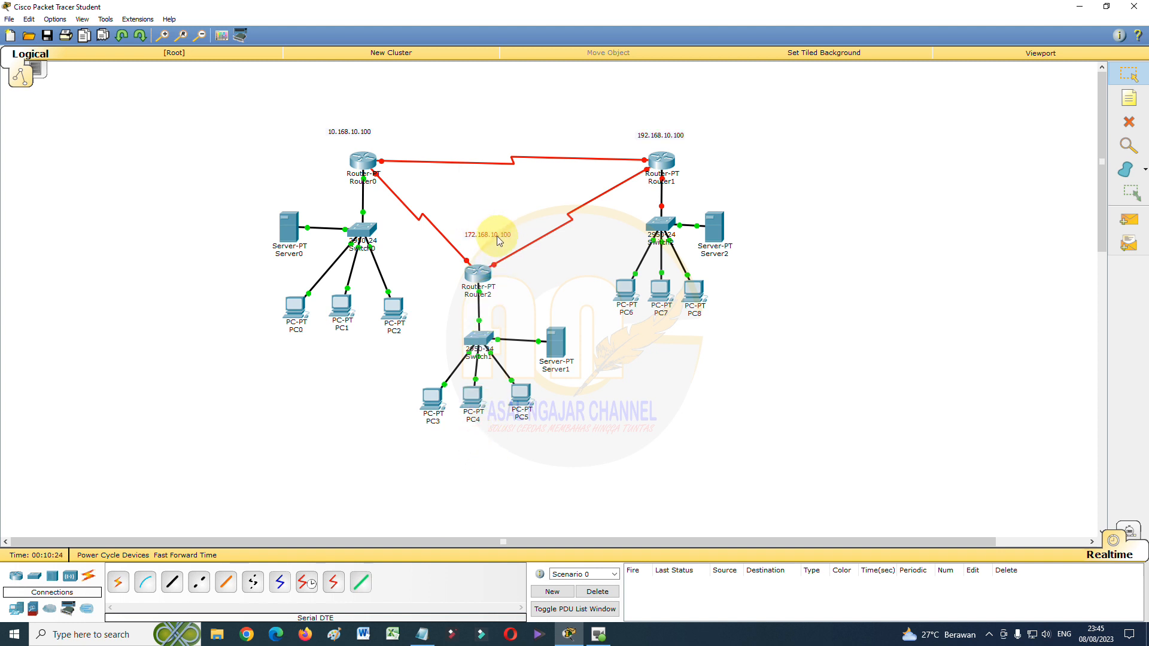
{"action": "left_click", "coordinate": [578, 298]}
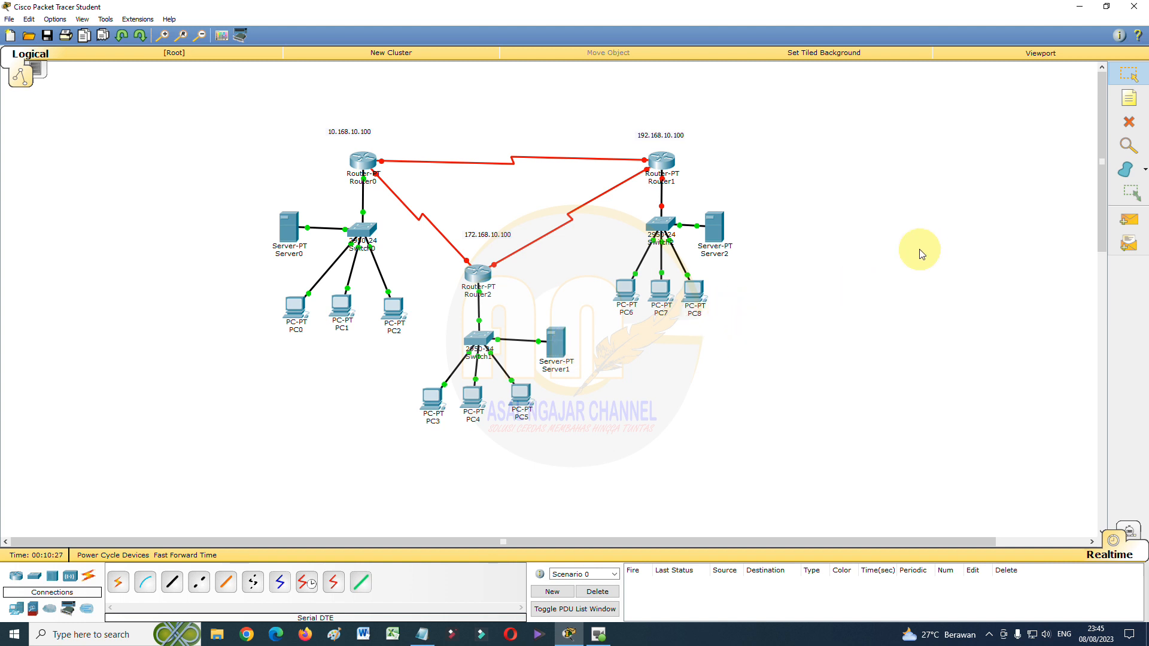
Turn on Router1's FastEthernet0/0 port and give it IP address 192.168.10.100 with subnet mask 255.255.255.0
{"action": "left_click", "coordinate": [661, 160]}
{"action": "left_click", "coordinate": [442, 187]}
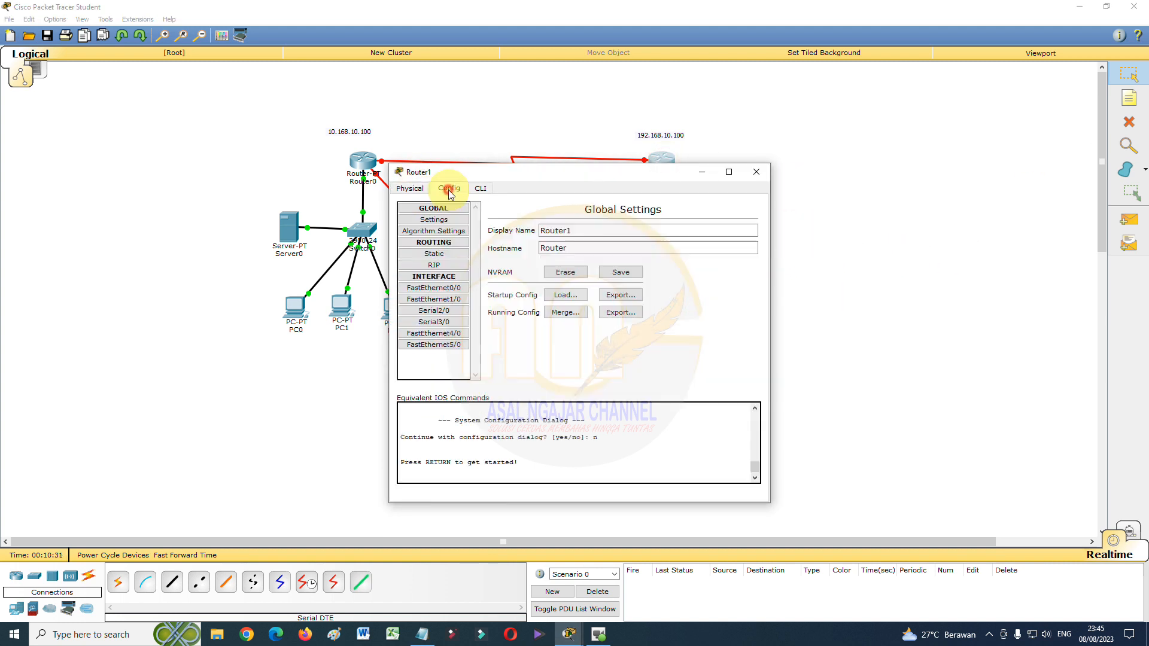
{"action": "left_click", "coordinate": [435, 289]}
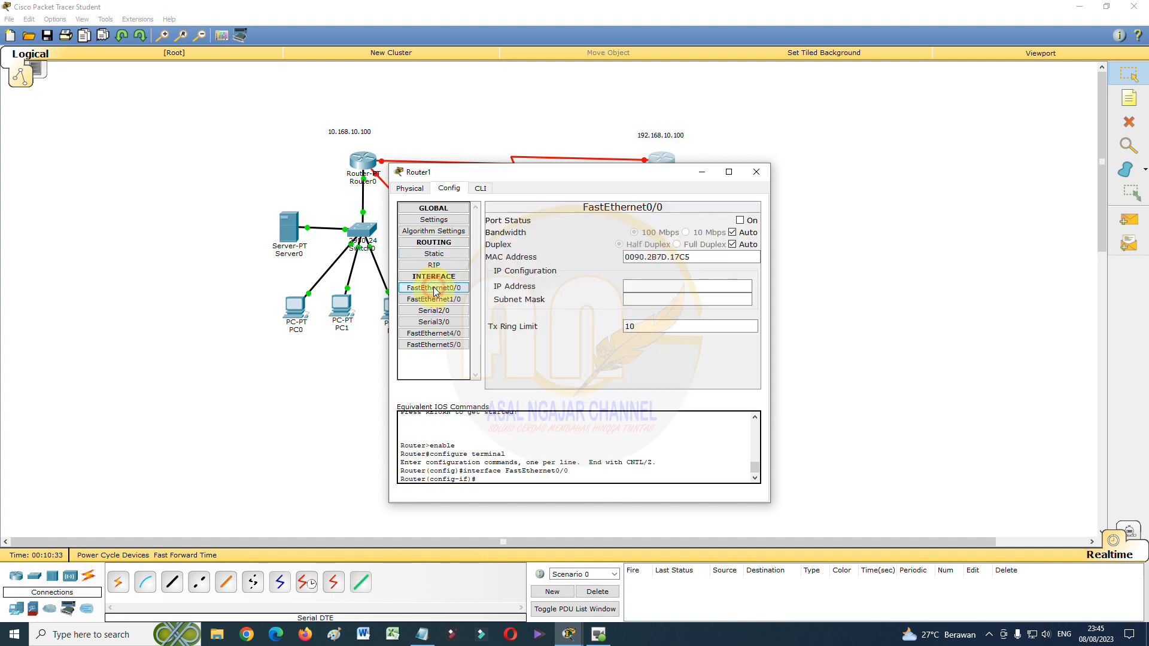
{"action": "left_click", "coordinate": [740, 220]}
{"action": "left_click", "coordinate": [648, 289]}
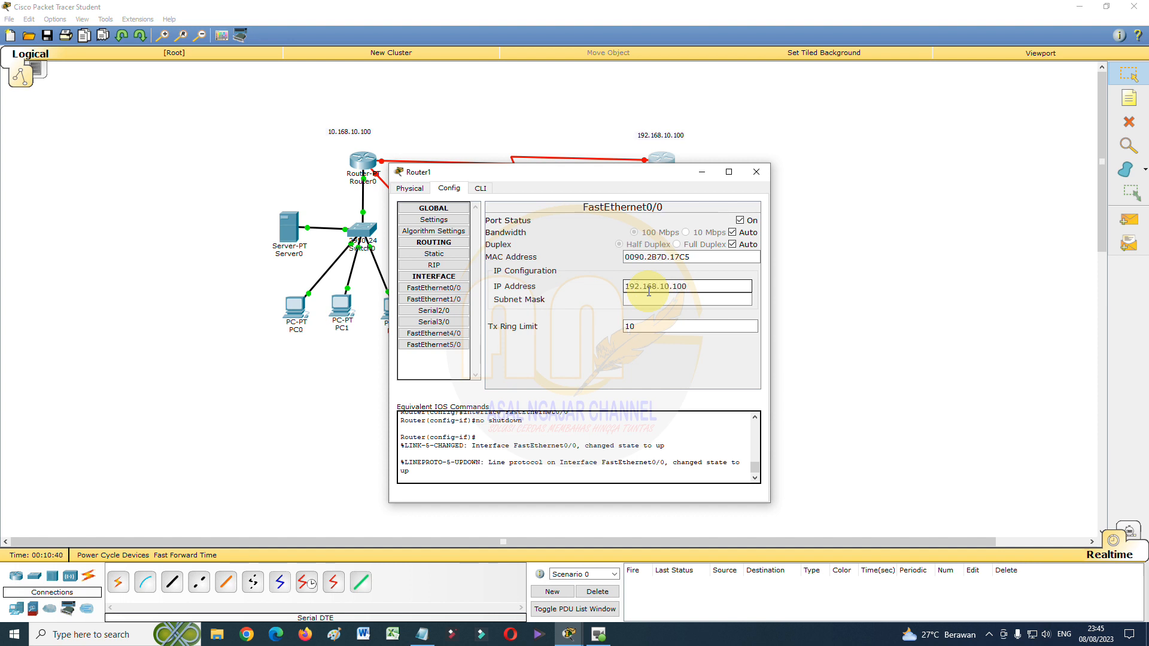
{"action": "left_click", "coordinate": [652, 299]}
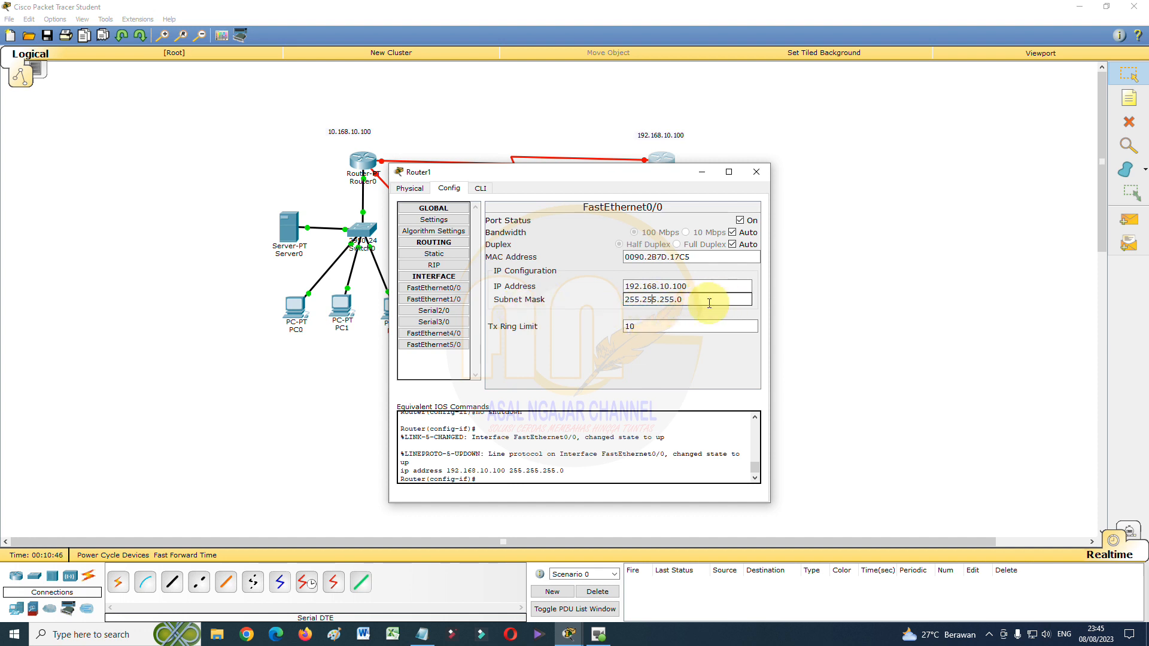
{"action": "left_click", "coordinate": [756, 171]}
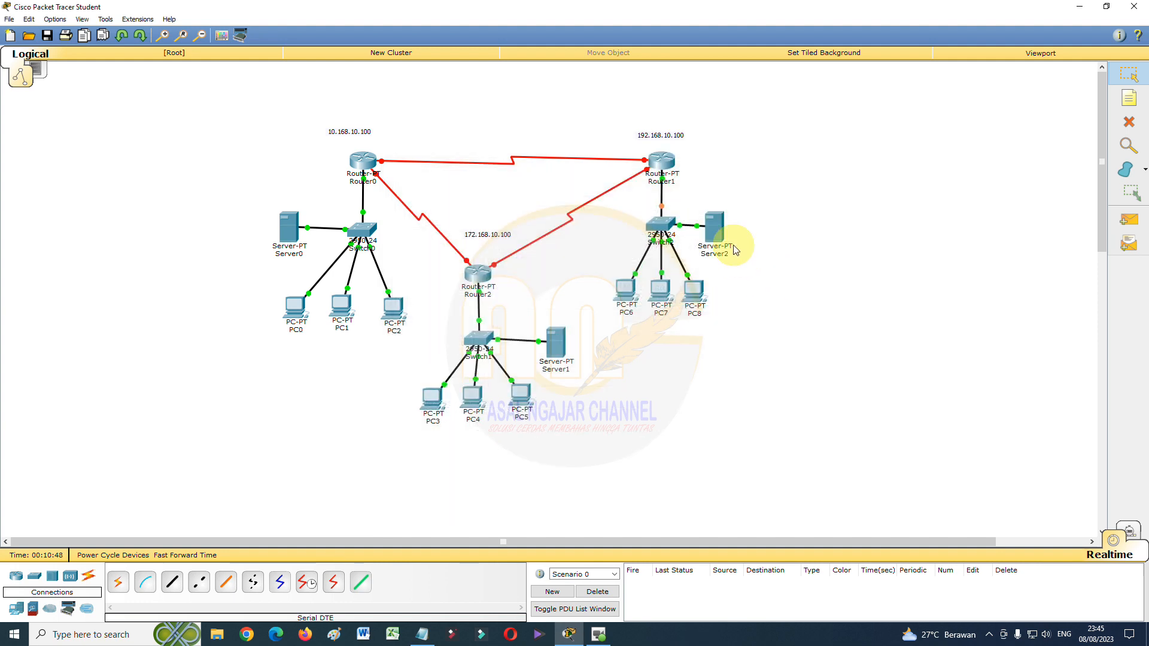
Set Server2's gateway to 192.168.10.100 and its FastEthernet0 address to 192.168.10.1 with subnet mask 255.255.255.0
{"action": "left_click", "coordinate": [711, 225]}
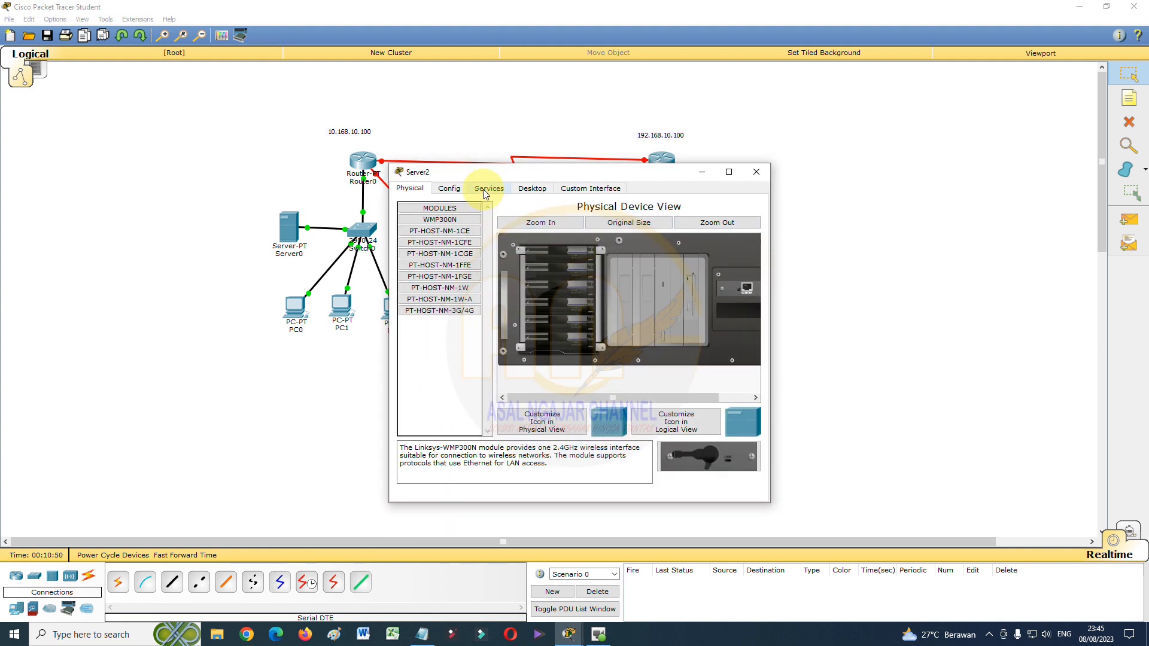
{"action": "left_click", "coordinate": [448, 188]}
{"action": "left_click", "coordinate": [584, 316]}
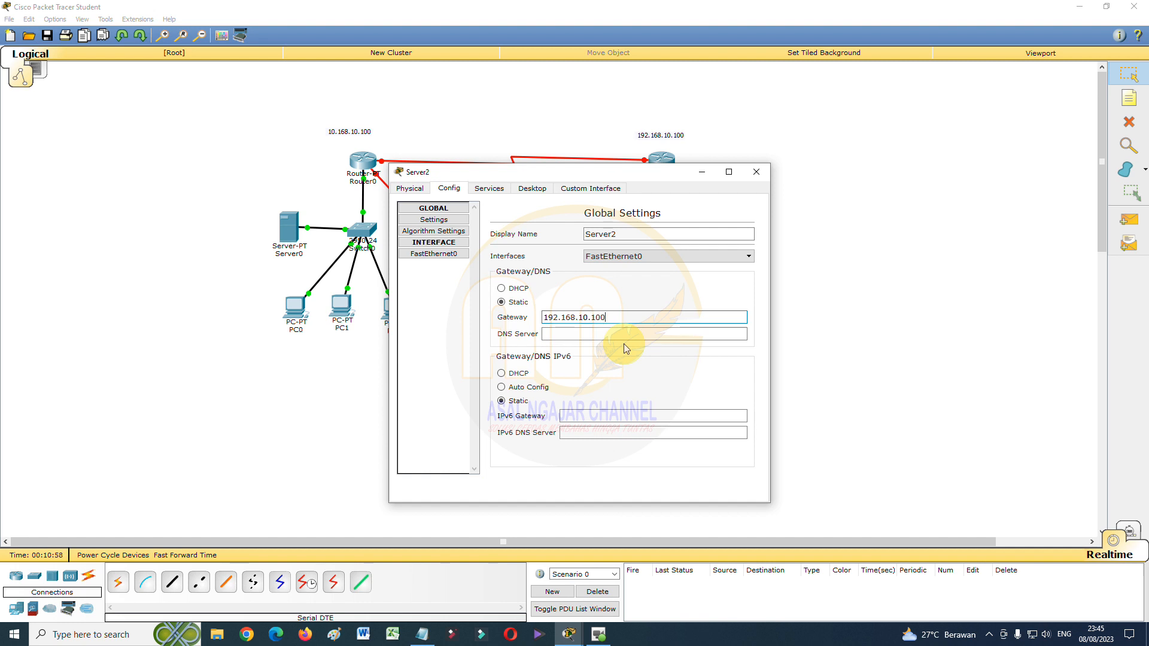
{"action": "left_click", "coordinate": [437, 256]}
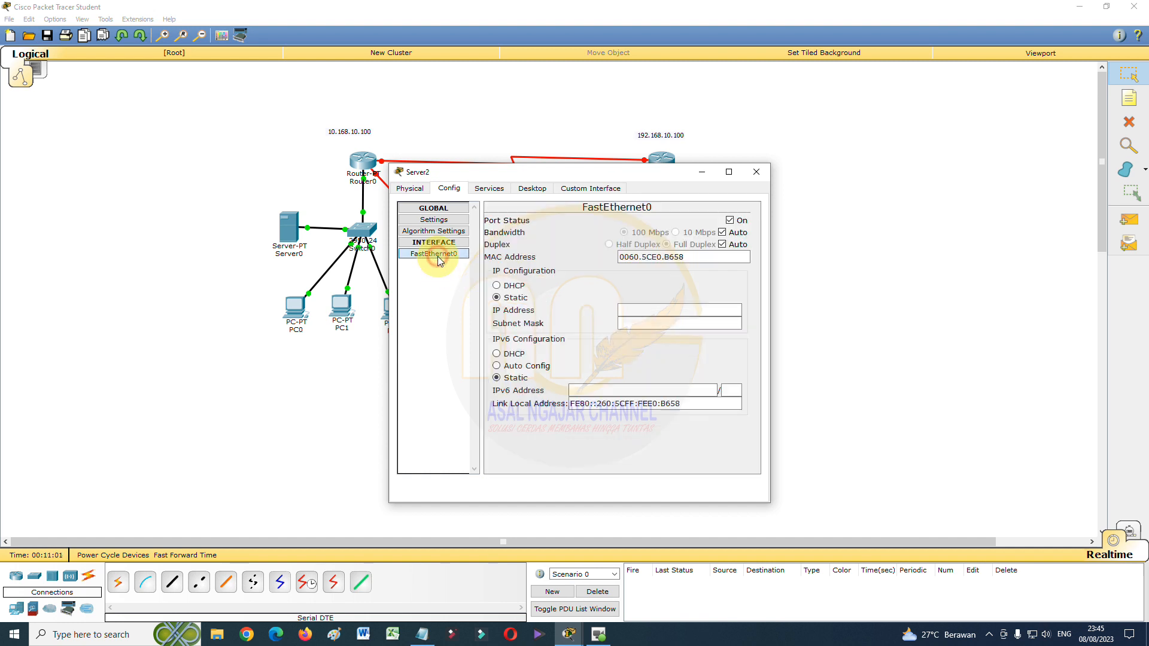
{"action": "left_click", "coordinate": [651, 306]}
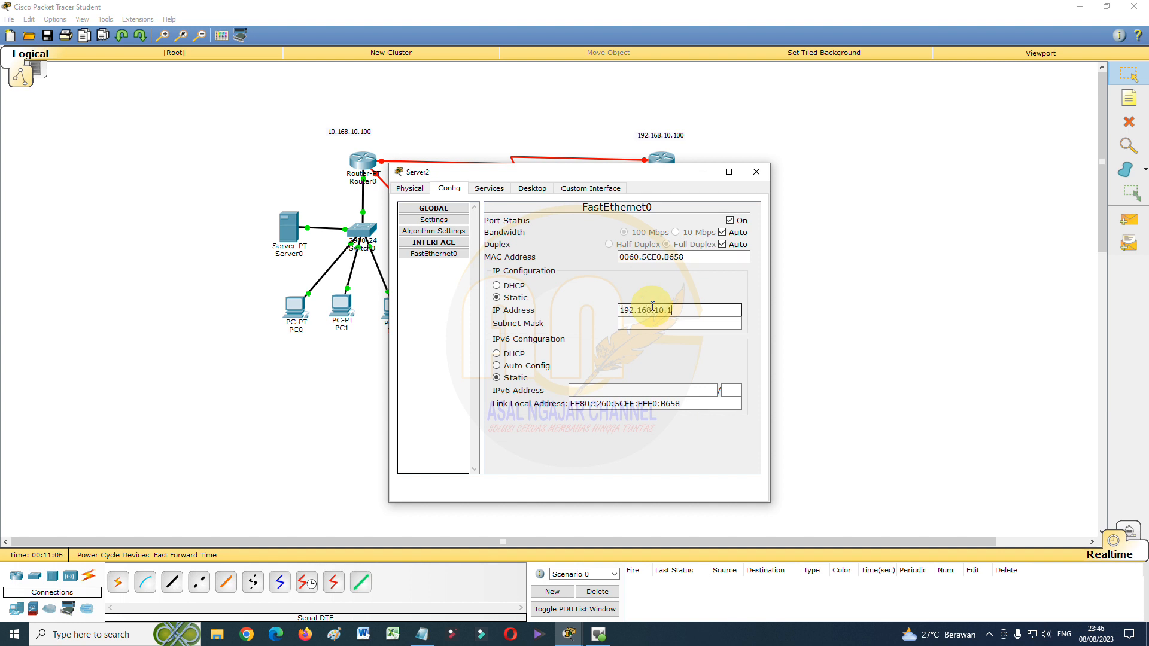
{"action": "left_click", "coordinate": [622, 324]}
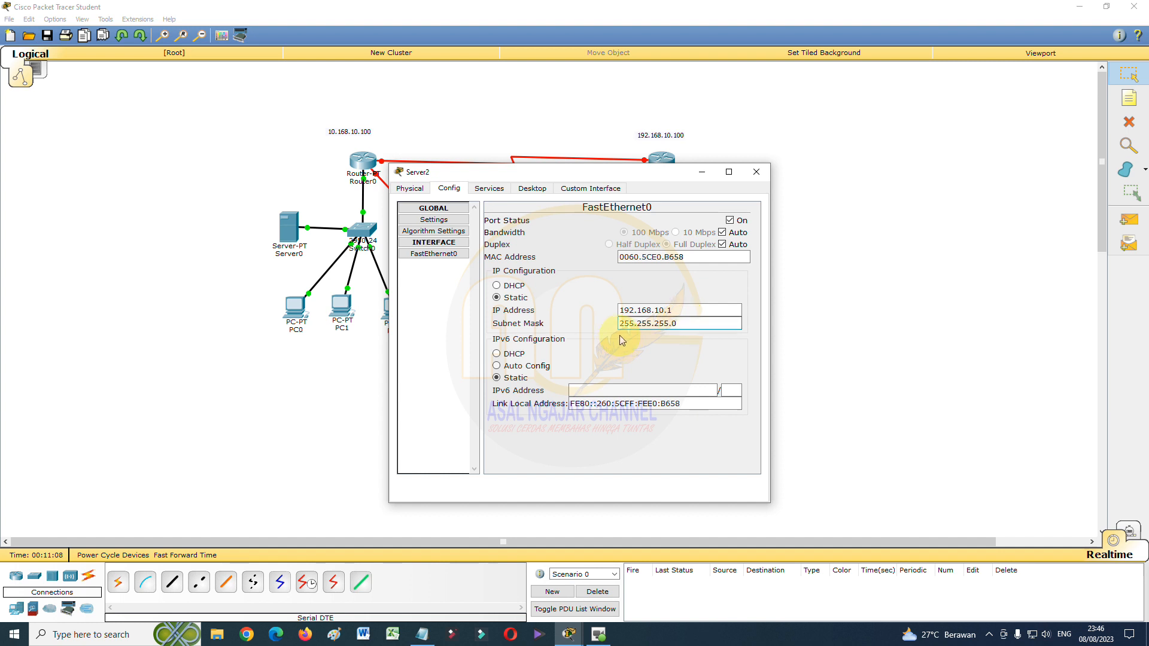
Enable Server2's DHCP service and save serverPool with default gateway 192.168.10.100 and start IP address 192.168.10.2
{"action": "left_click", "coordinate": [488, 187]}
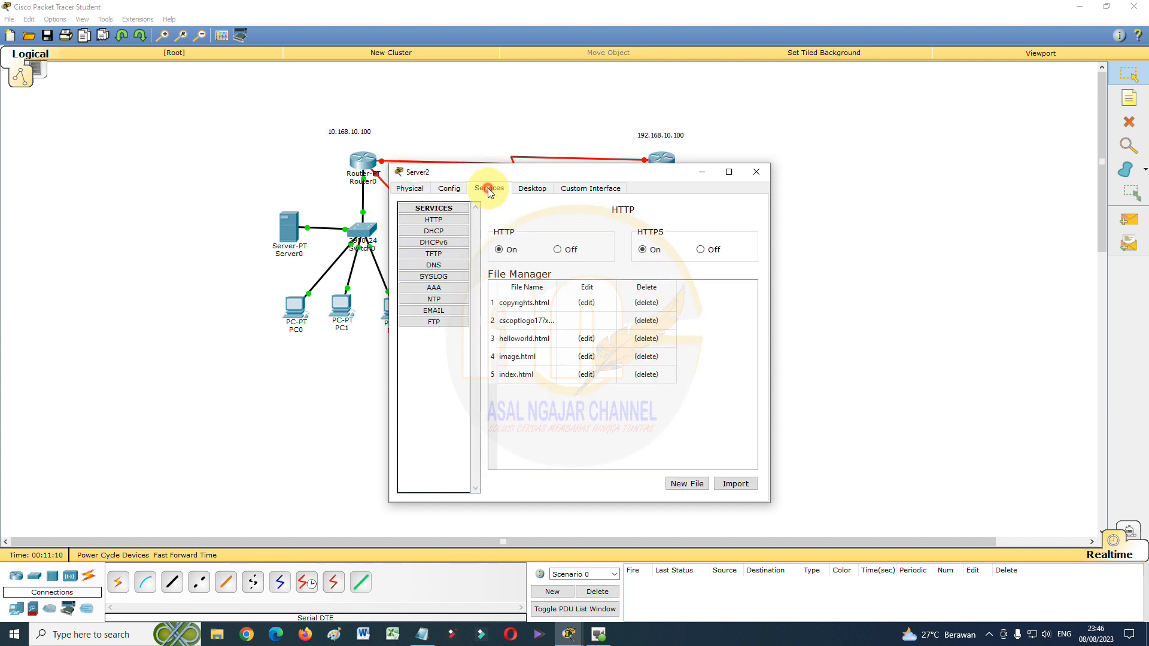
{"action": "left_click", "coordinate": [433, 231]}
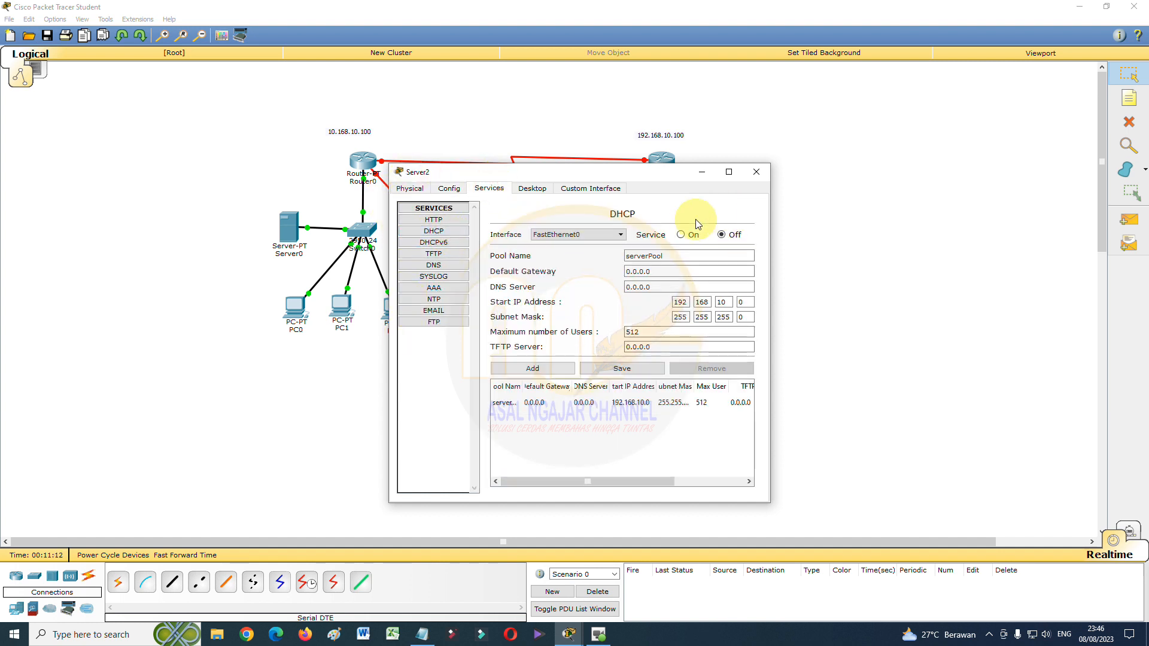
{"action": "left_click", "coordinate": [682, 236]}
{"action": "double_click", "coordinate": [670, 271]}
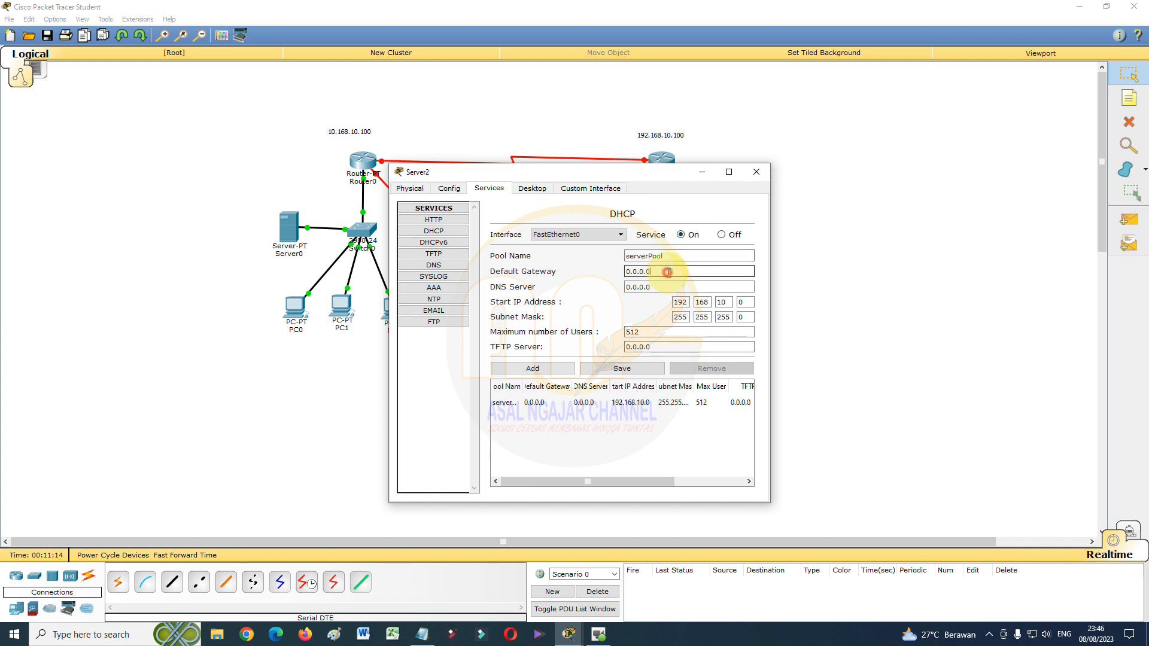
{"action": "type", "text": "192."}
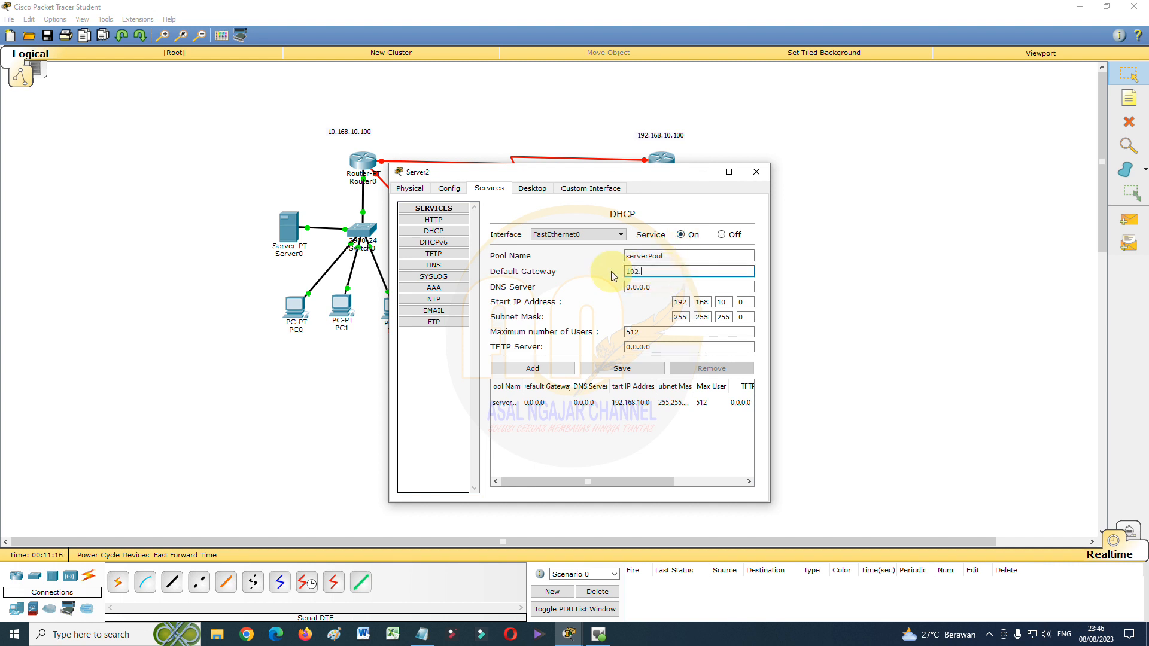
{"action": "type", "text": "168.10.100"}
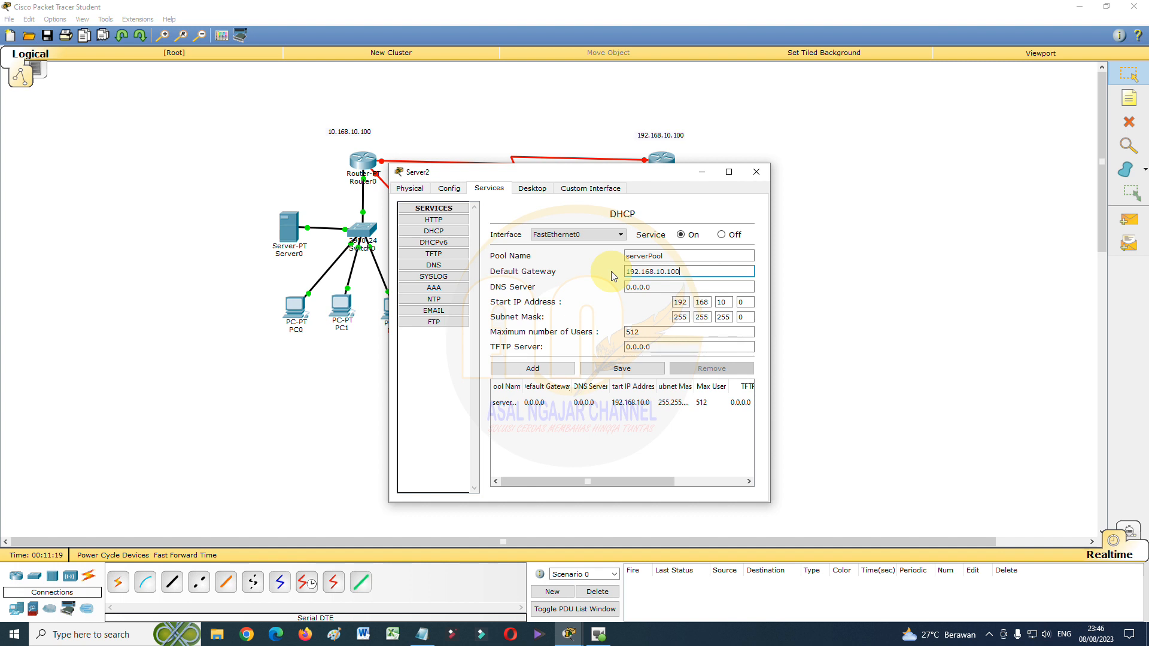
{"action": "left_click", "coordinate": [740, 302]}
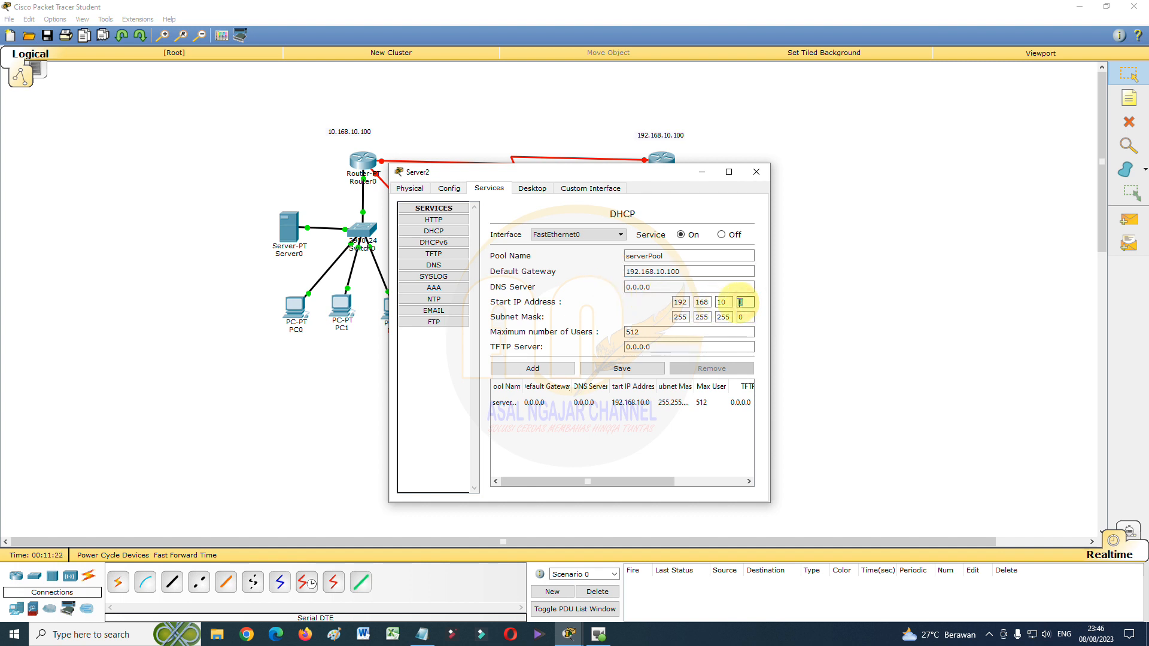
{"action": "type", "text": "2"}
{"action": "left_click", "coordinate": [636, 372]}
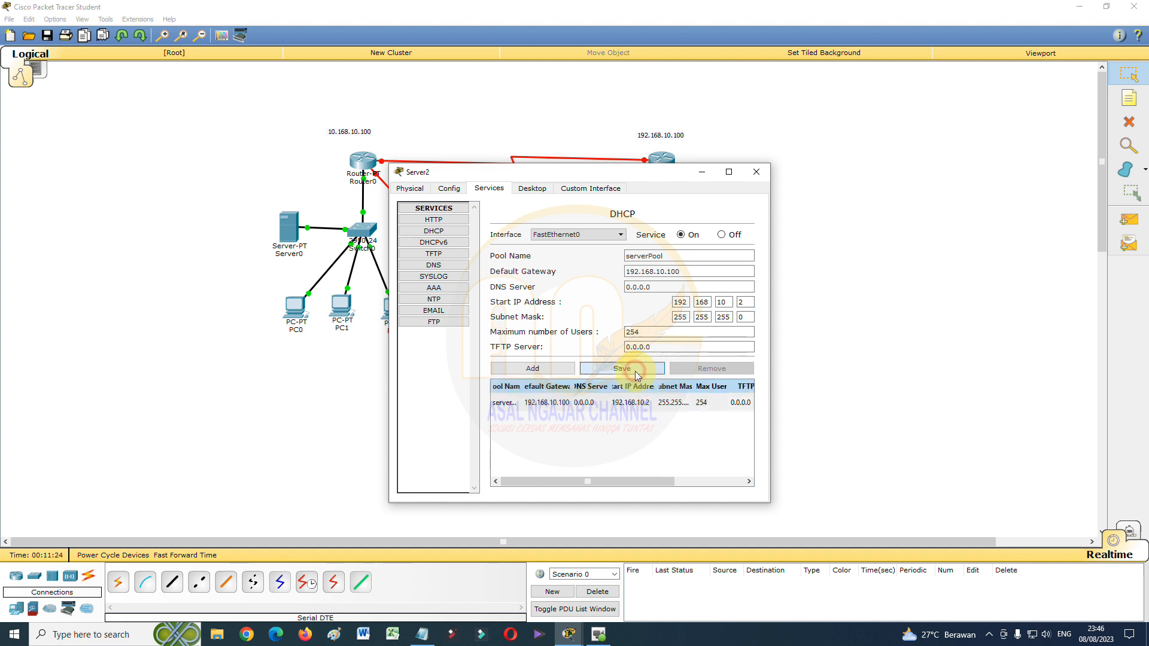
{"action": "left_click", "coordinate": [631, 402]}
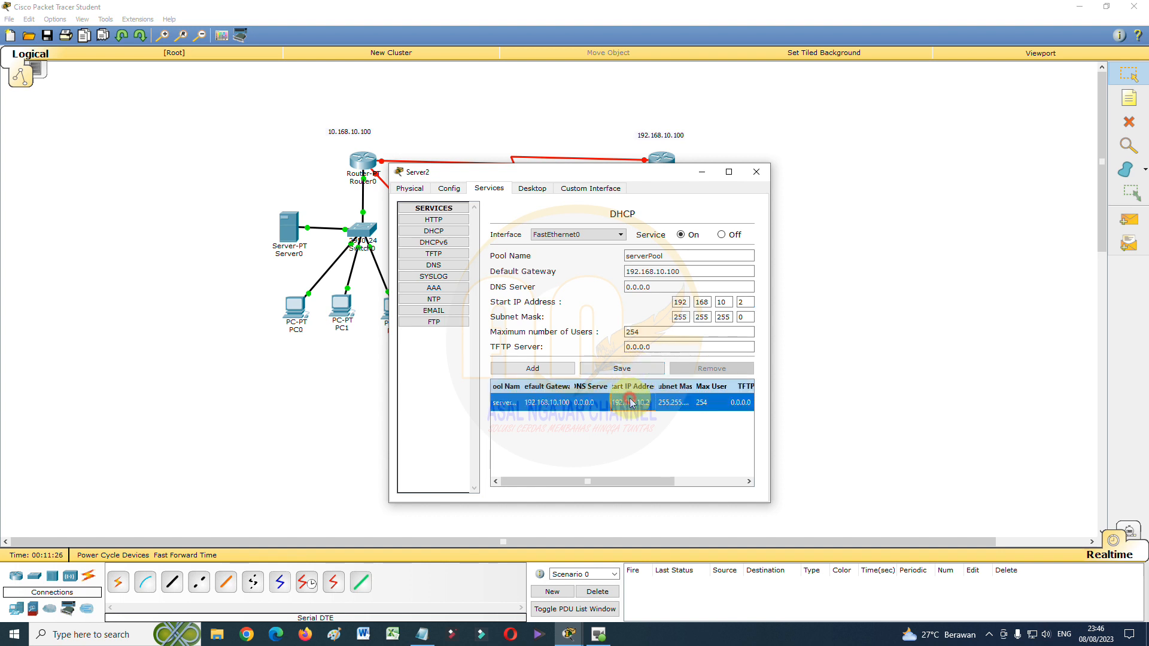
{"action": "left_click", "coordinate": [756, 172]}
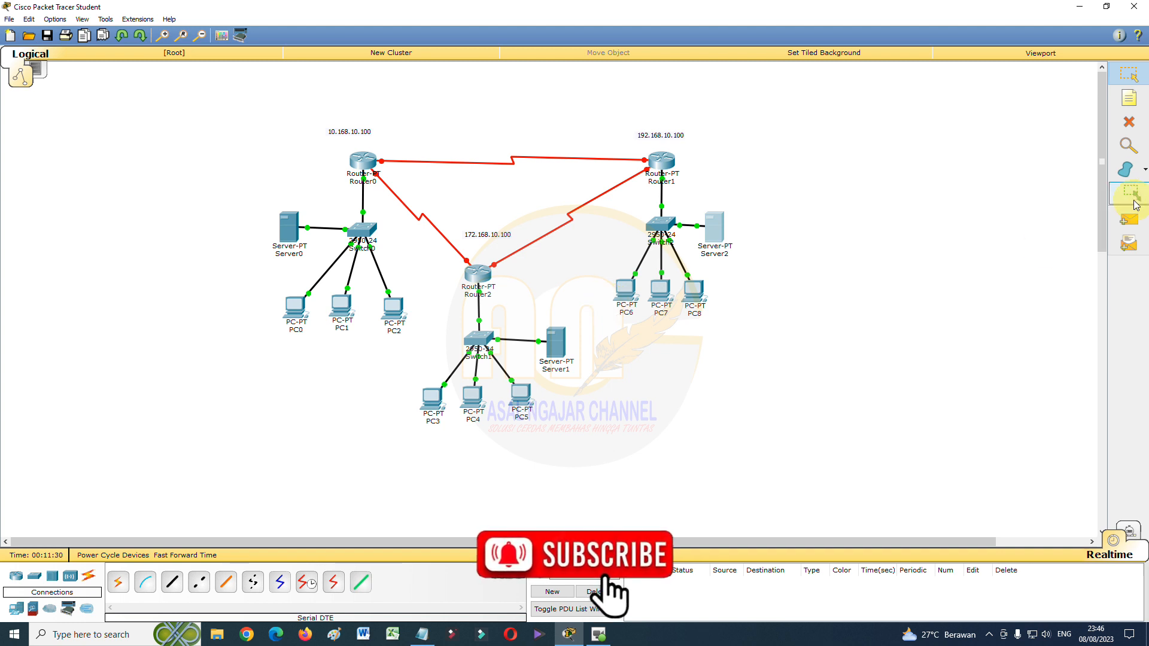
{"action": "left_click", "coordinate": [1128, 219]}
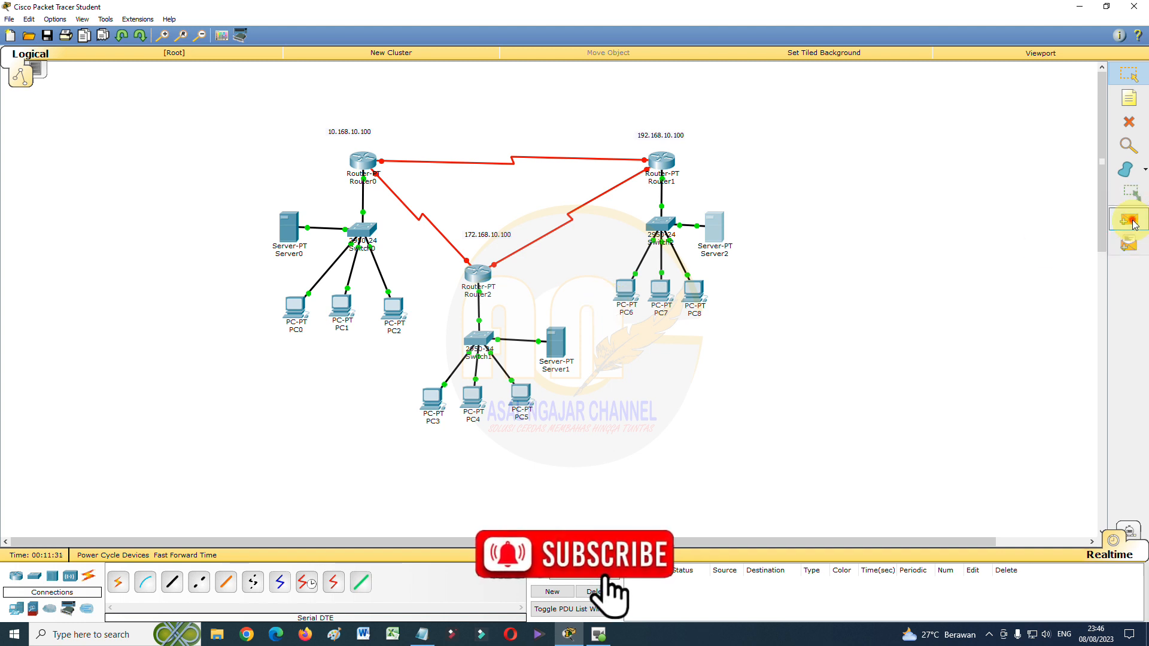
{"action": "left_click", "coordinate": [661, 294]}
{"action": "left_click", "coordinate": [626, 336]}
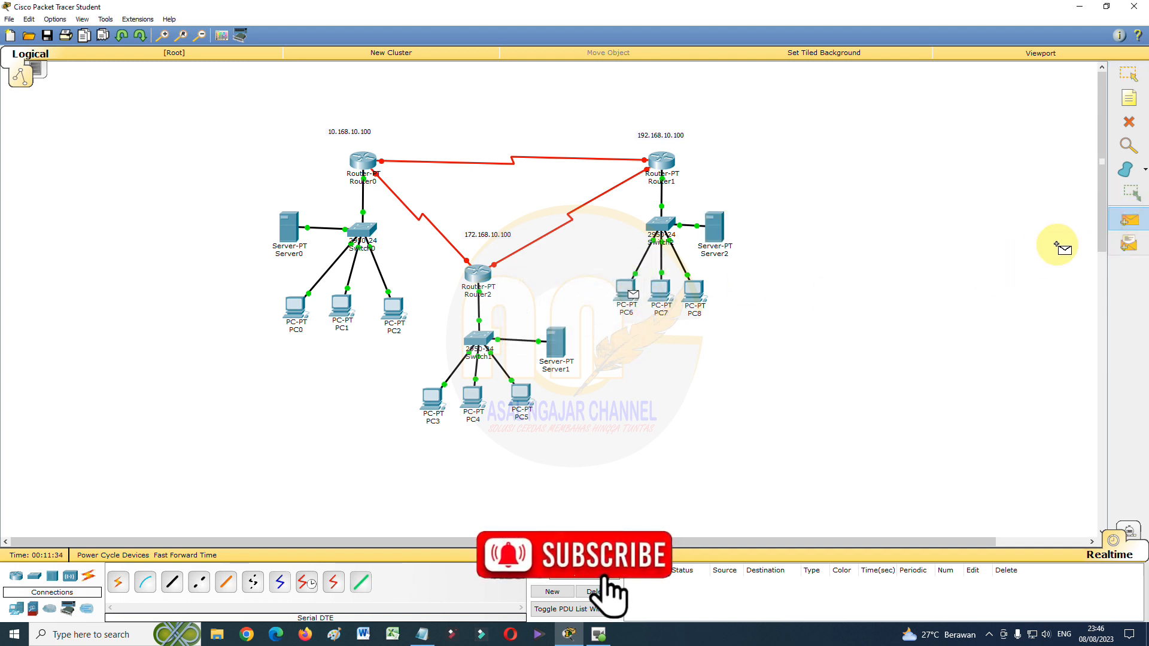
{"action": "left_click", "coordinate": [1128, 83]}
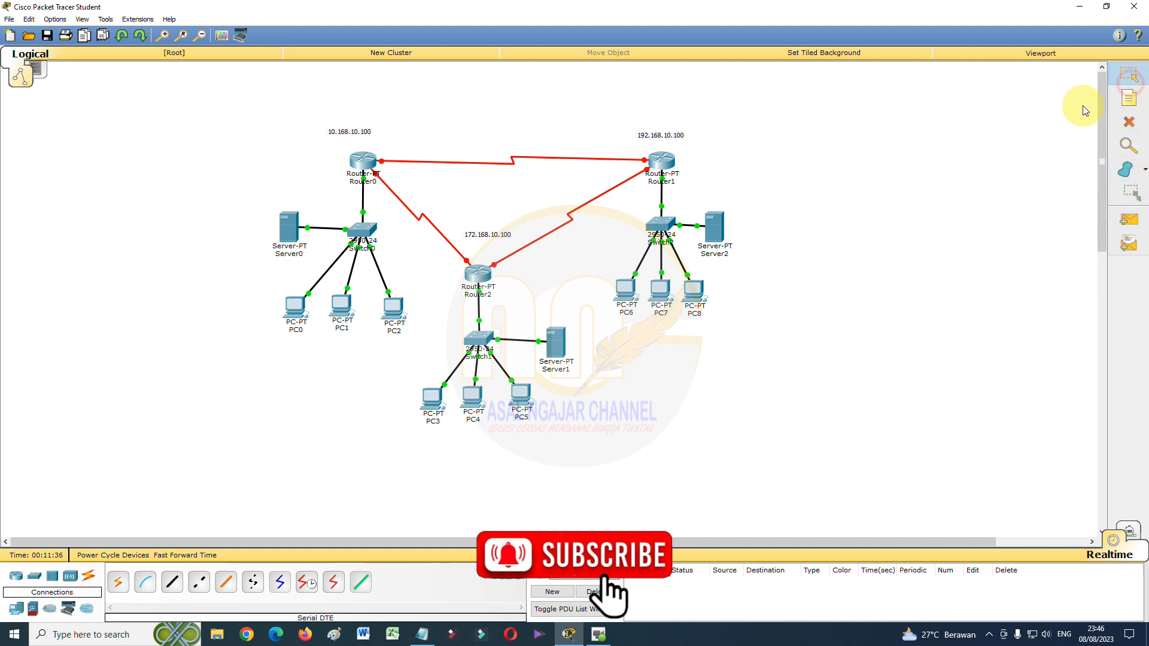
Switch PC6's IP configuration from static to DHCP
{"action": "left_click", "coordinate": [625, 292]}
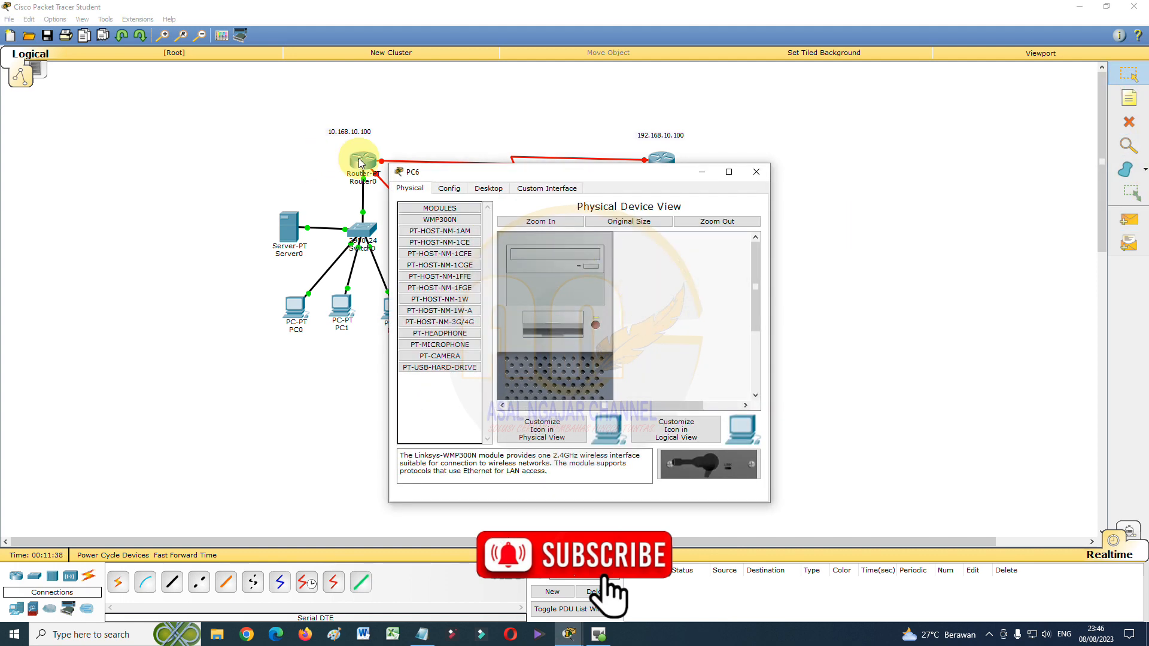
{"action": "left_click", "coordinate": [488, 188]}
{"action": "left_click", "coordinate": [445, 251]}
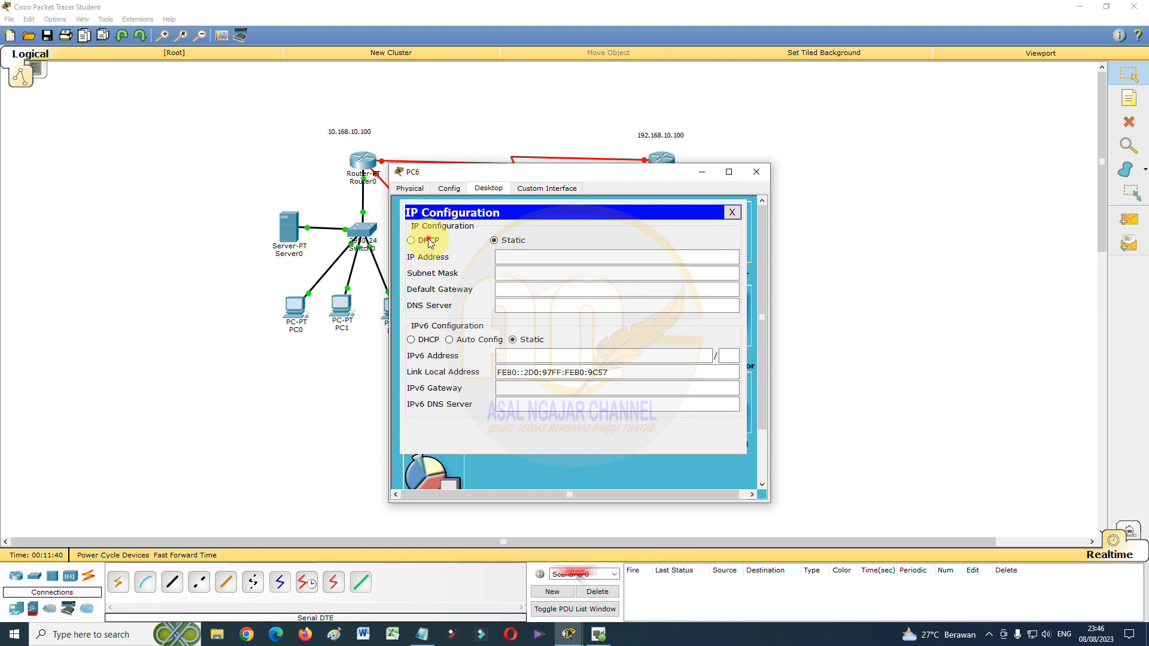
{"action": "left_click", "coordinate": [425, 239]}
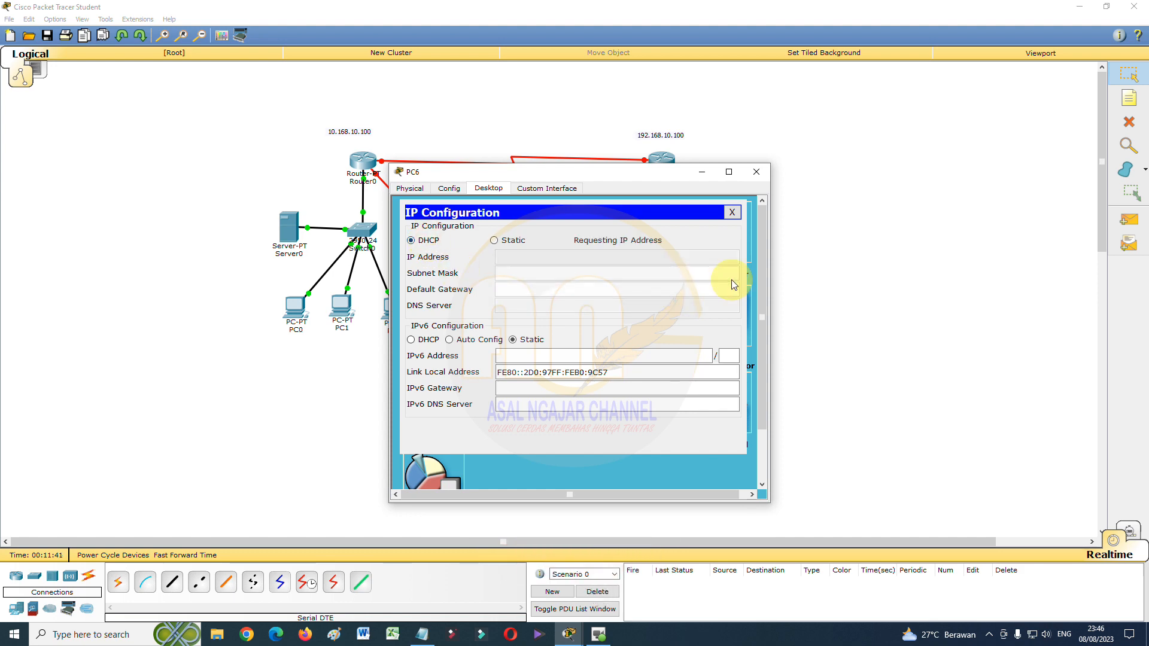
{"action": "left_click", "coordinate": [755, 171]}
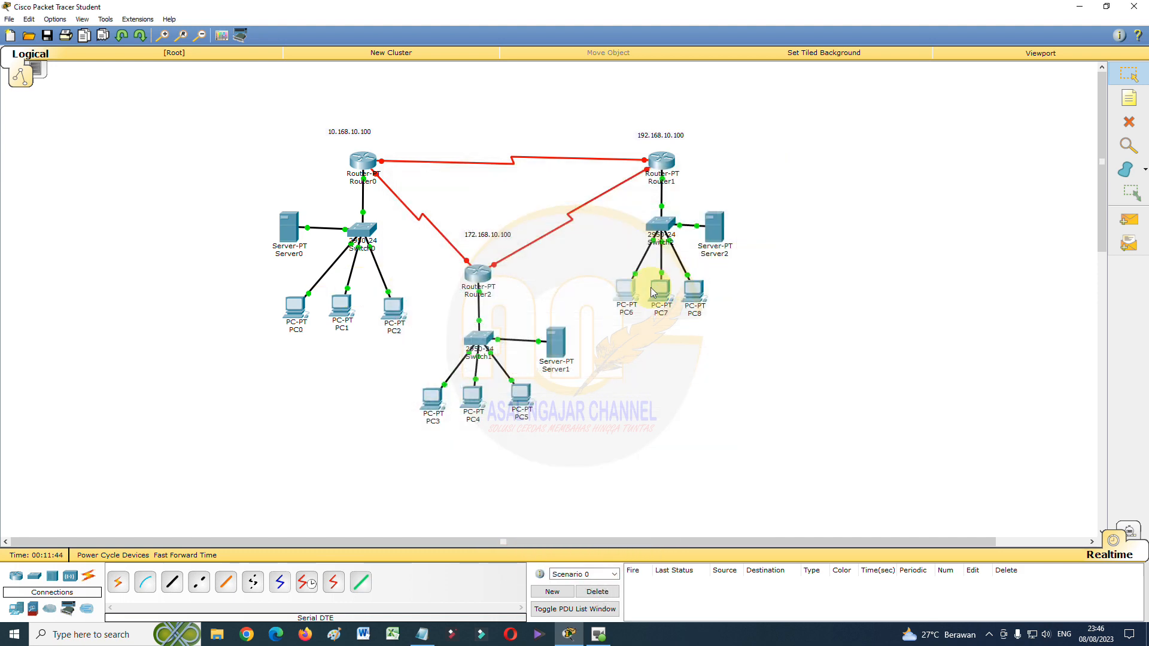
Switch PC7's IP configuration from static to DHCP
{"action": "left_click", "coordinate": [652, 288]}
{"action": "left_click", "coordinate": [504, 190]}
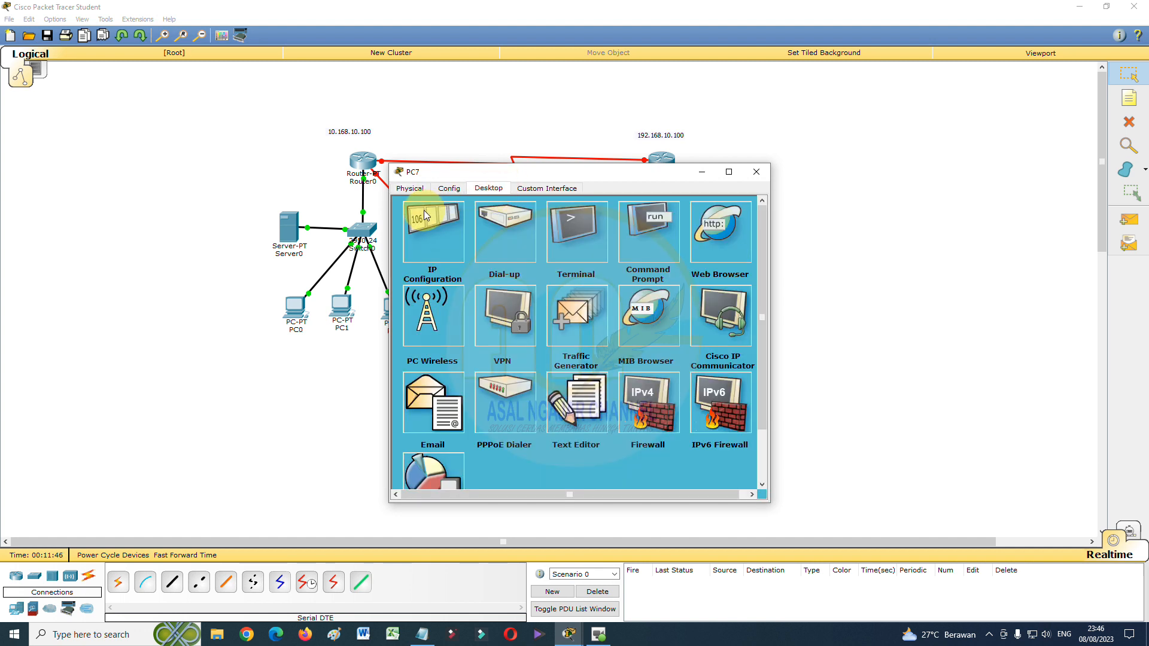
{"action": "left_click", "coordinate": [425, 212]}
{"action": "left_click", "coordinate": [411, 240]}
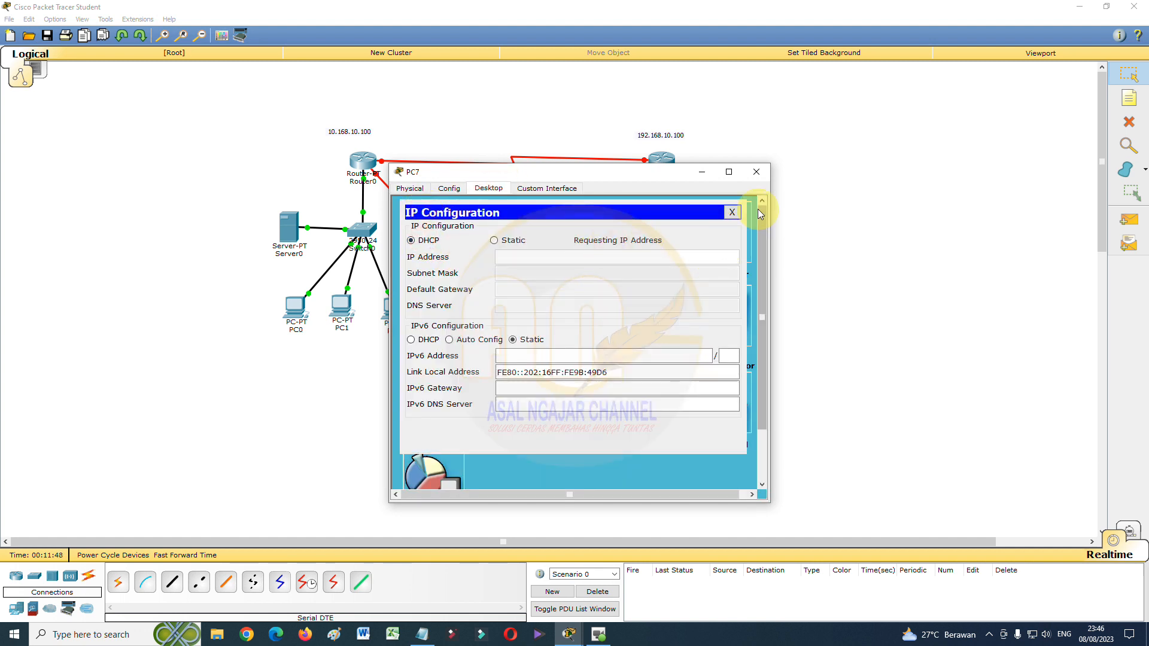
{"action": "left_click", "coordinate": [757, 172]}
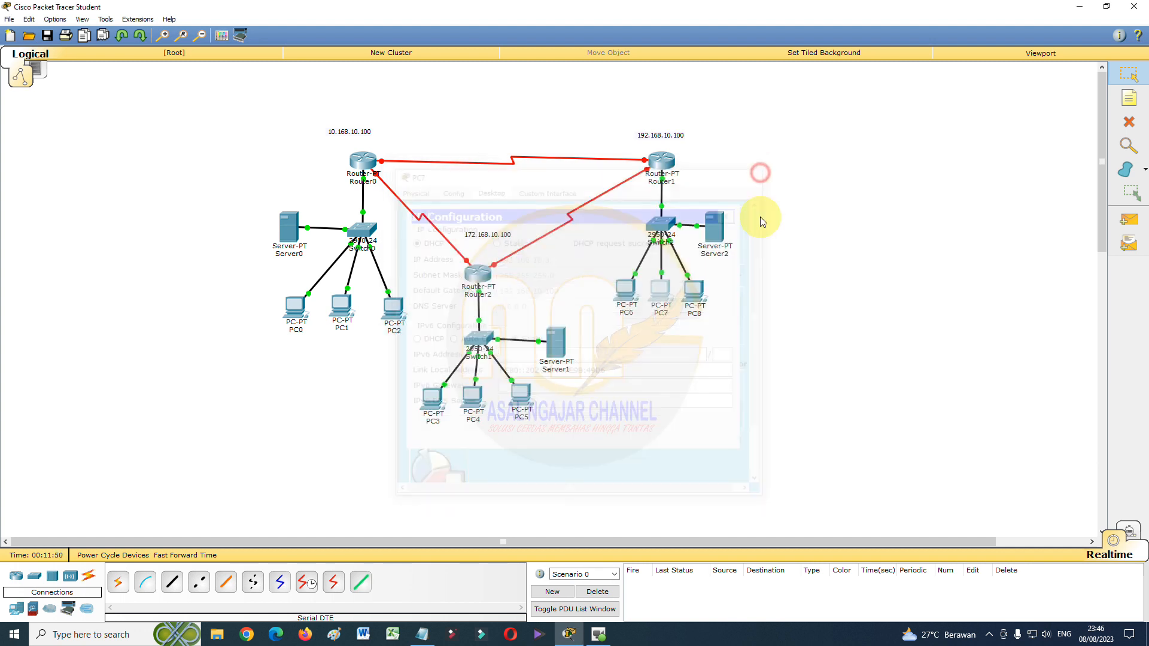
Switch PC8's IP configuration from static to DHCP
{"action": "left_click", "coordinate": [703, 295]}
{"action": "left_click", "coordinate": [488, 189]}
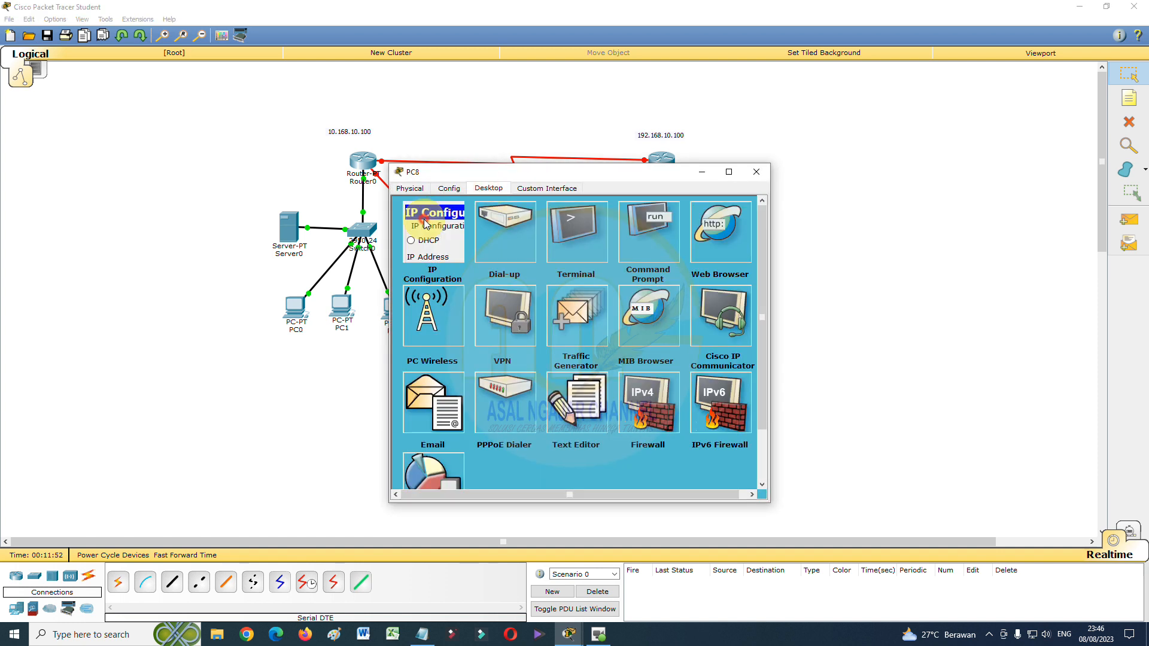
{"action": "left_click", "coordinate": [435, 231]}
{"action": "left_click", "coordinate": [411, 240]}
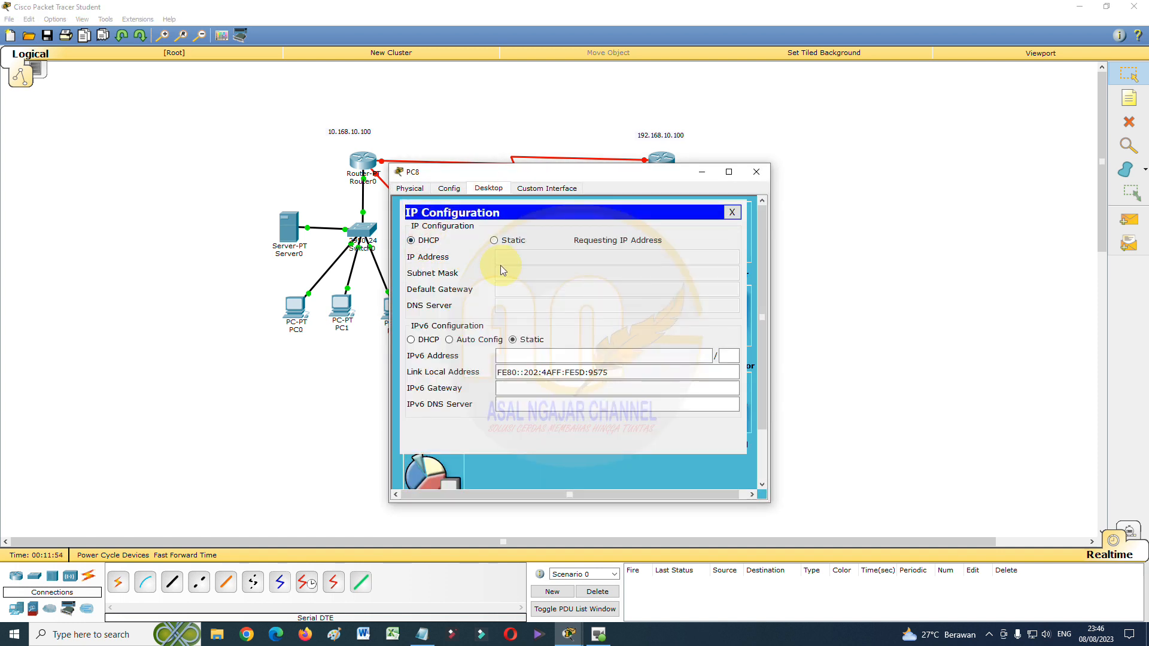
{"action": "left_click", "coordinate": [757, 173]}
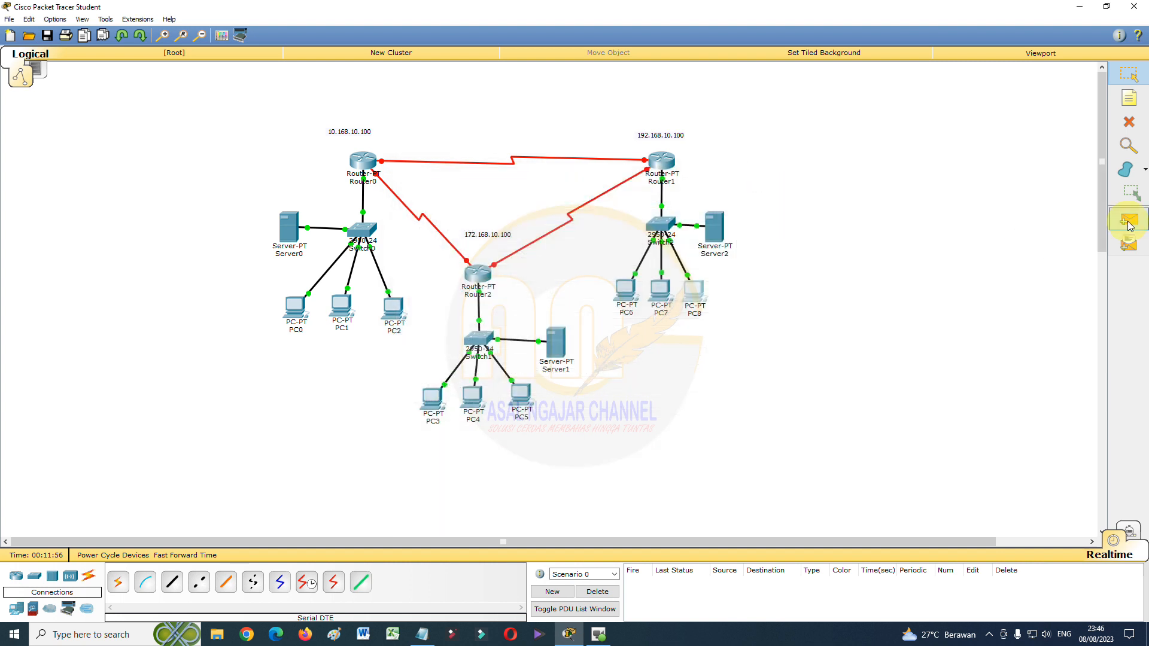
Test connectivity within two networks by sending a simple PDU from PC3 to PC4 and another from PC0 to PC1
{"action": "left_click", "coordinate": [1129, 221]}
{"action": "left_click", "coordinate": [432, 398]}
{"action": "left_click", "coordinate": [480, 405]}
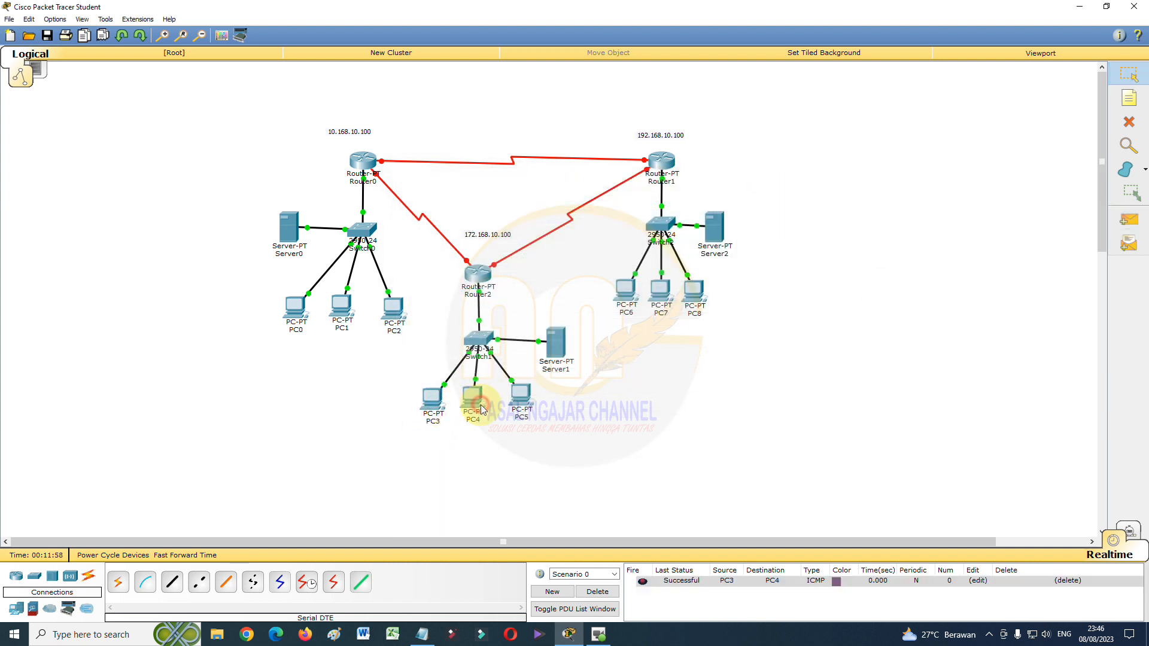
{"action": "left_click", "coordinate": [1129, 220]}
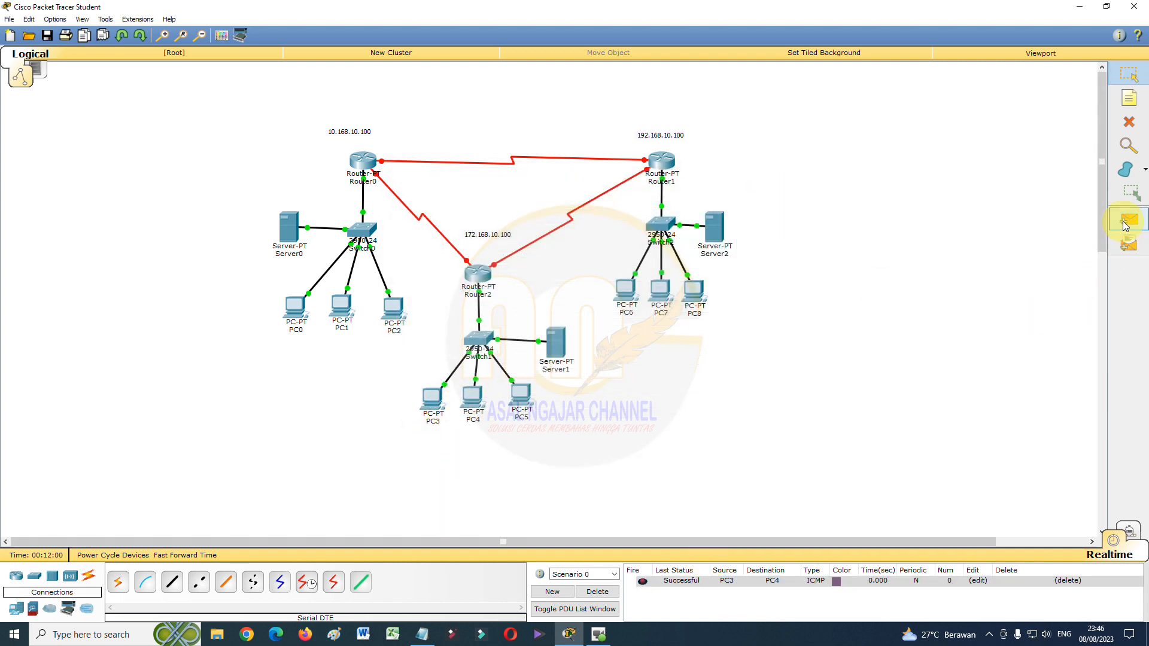
{"action": "left_click", "coordinate": [295, 309]}
{"action": "left_click", "coordinate": [343, 319]}
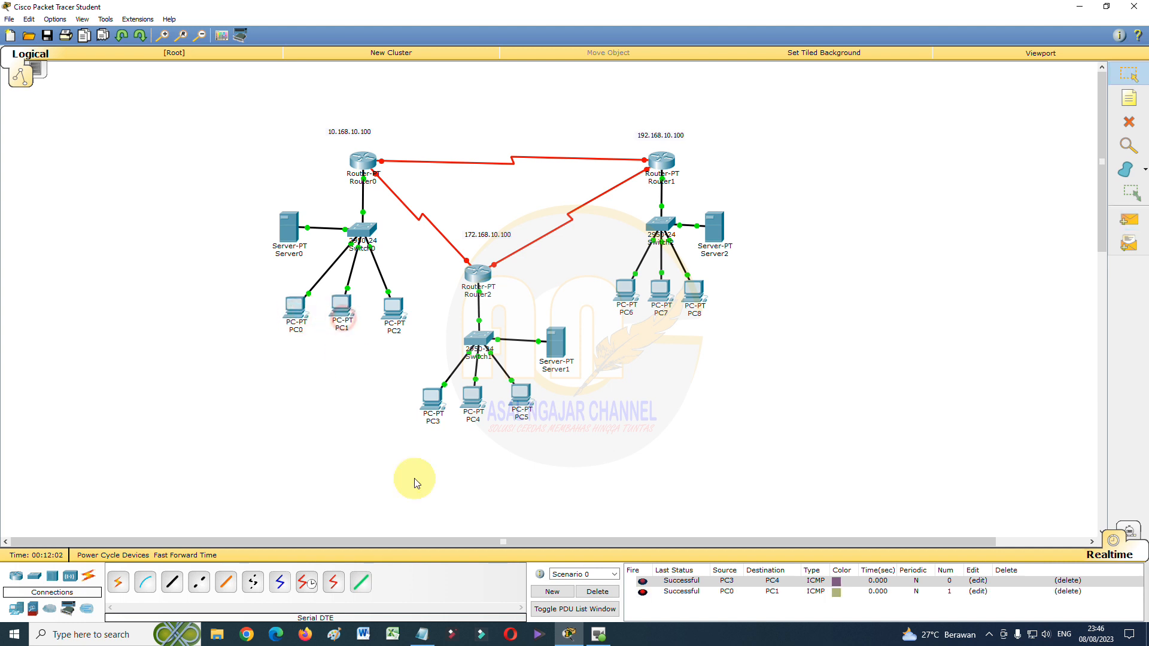
Test connectivity between two networks by sending a simple PDU from PC0 to PC3
{"action": "left_click", "coordinate": [1129, 220]}
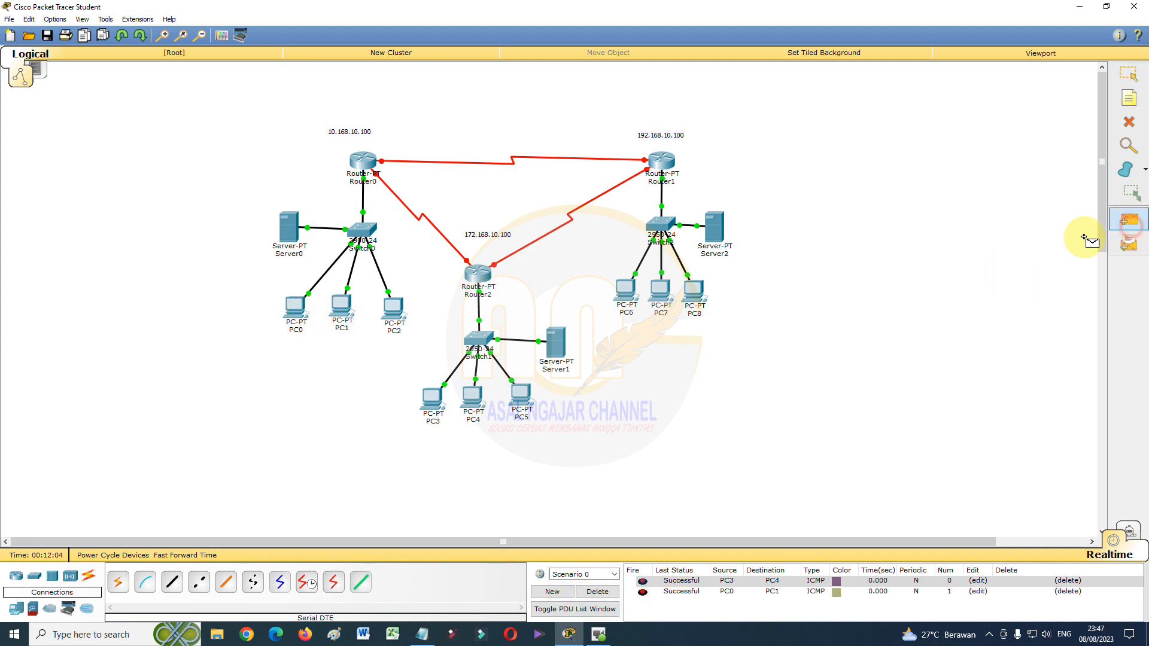
{"action": "left_click", "coordinate": [295, 308]}
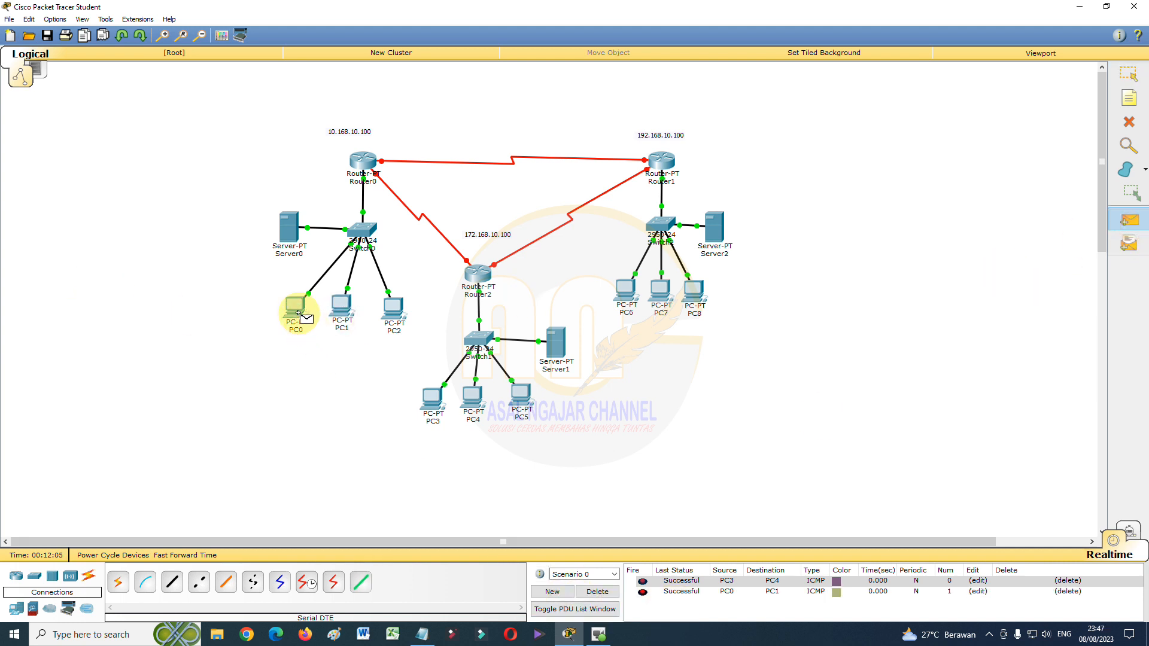
{"action": "left_click", "coordinate": [431, 399]}
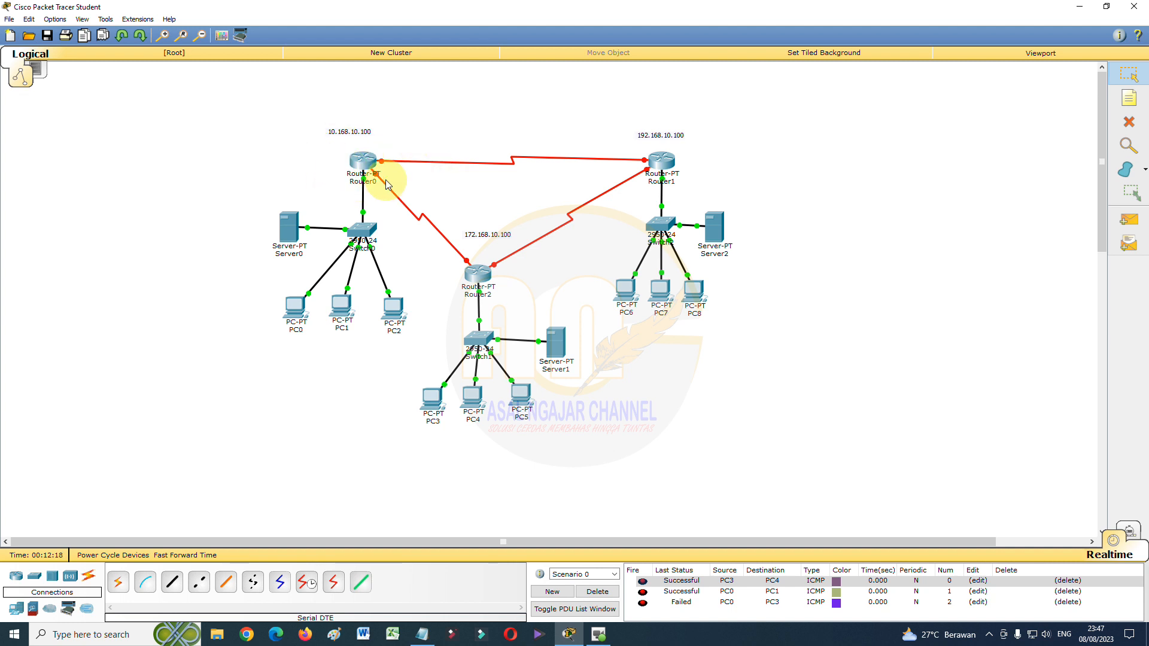
Turn on Router0's Serial2/0 port and set its clock rate to 2000000
{"action": "left_click", "coordinate": [361, 162]}
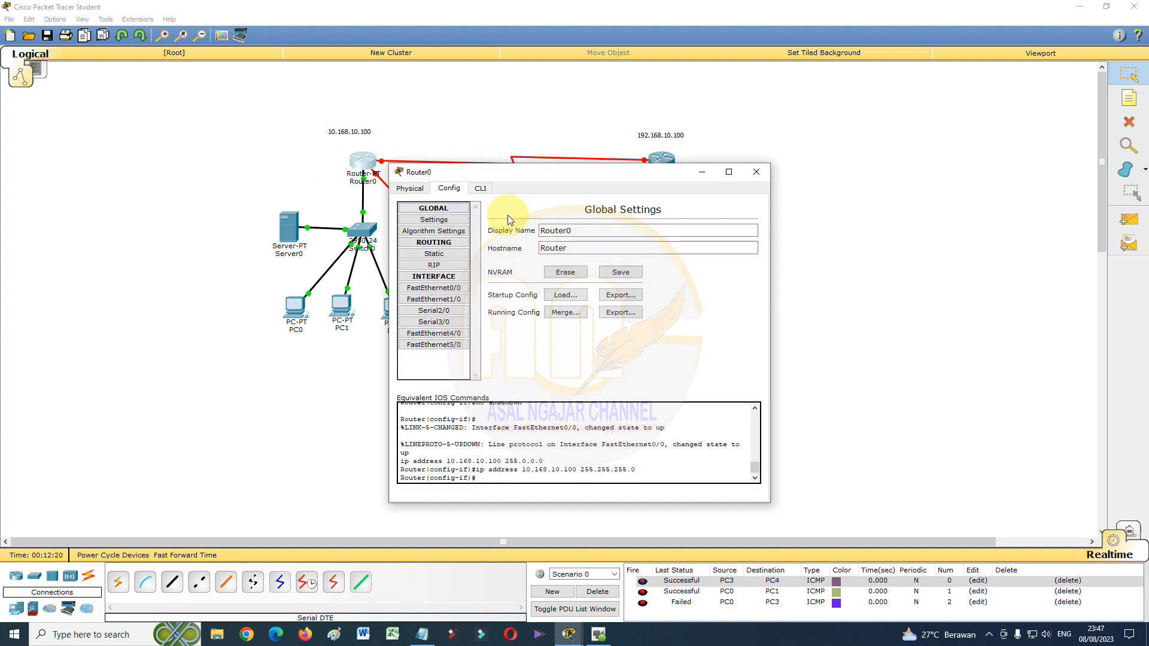
{"action": "left_click", "coordinate": [433, 310]}
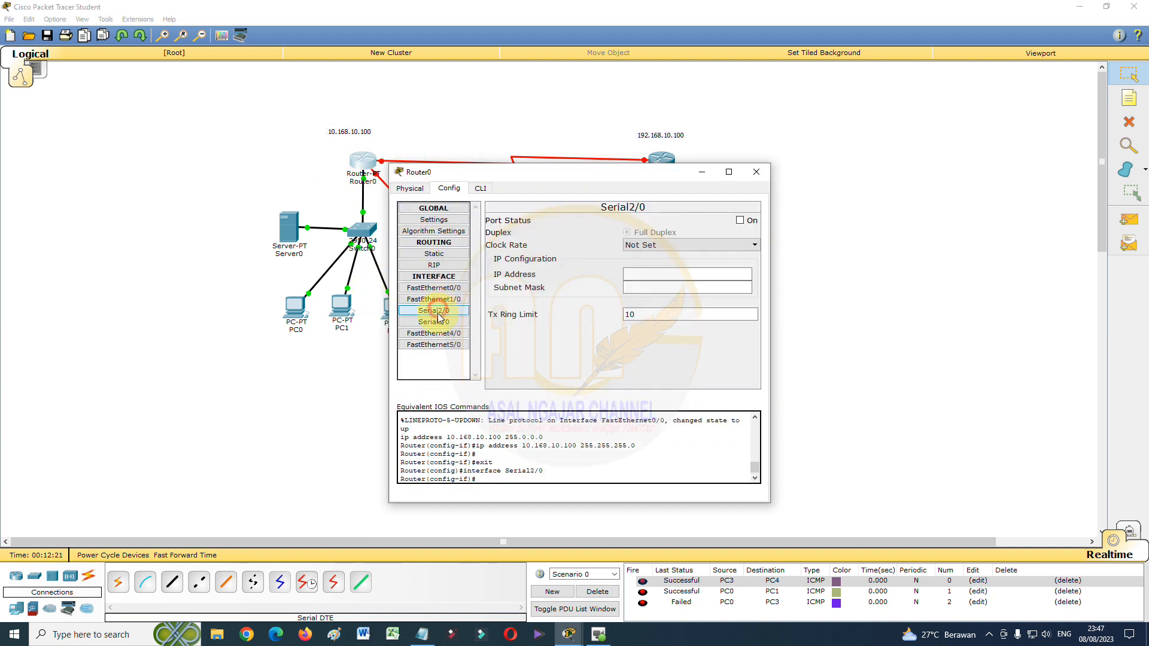
{"action": "left_click", "coordinate": [740, 221]}
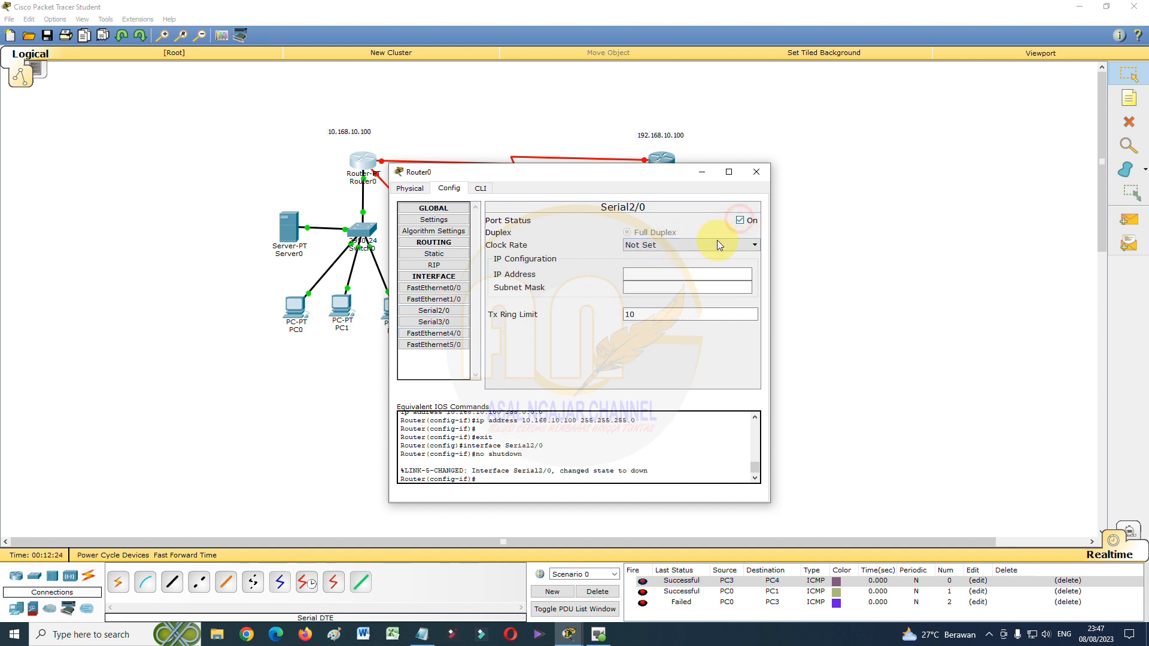
{"action": "left_click", "coordinate": [680, 244]}
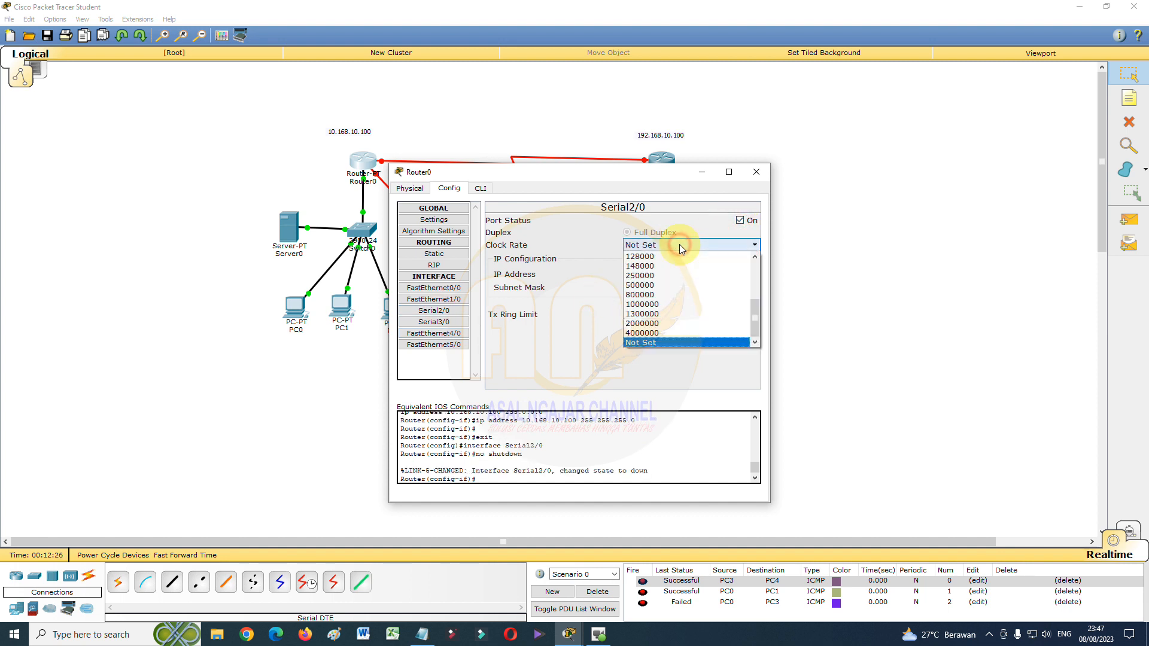
{"action": "left_click", "coordinate": [645, 324]}
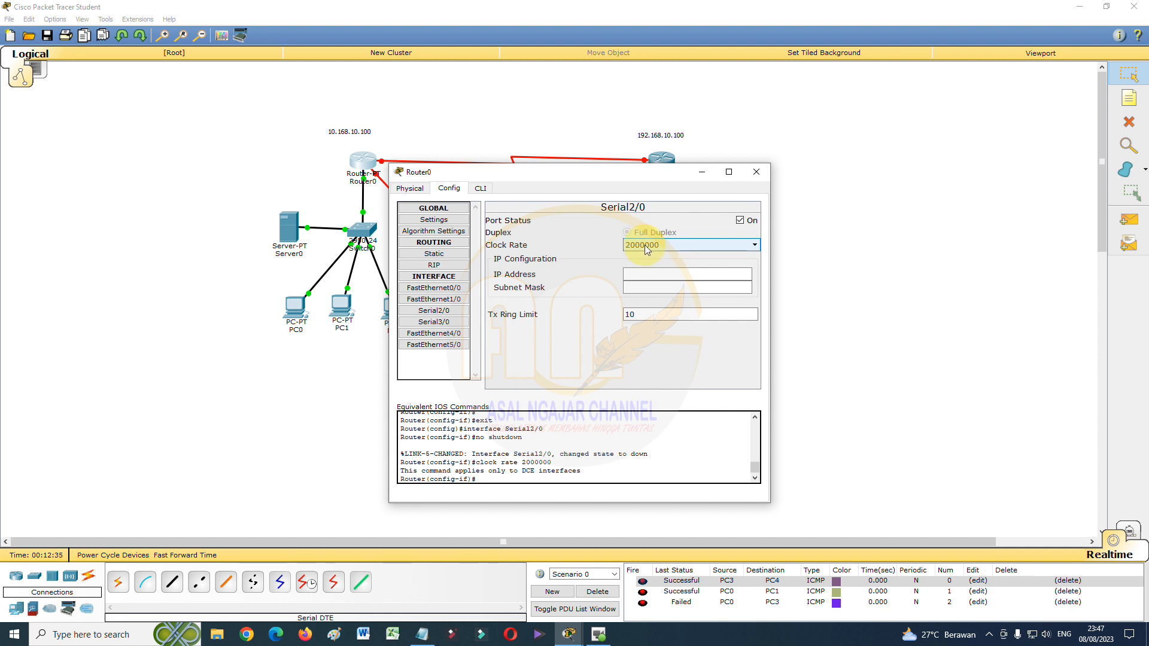
Give Router0's Serial2/0 interface the IP address 172.168.10.100 with subnet mask 255.255.255.0
{"action": "left_click", "coordinate": [636, 274]}
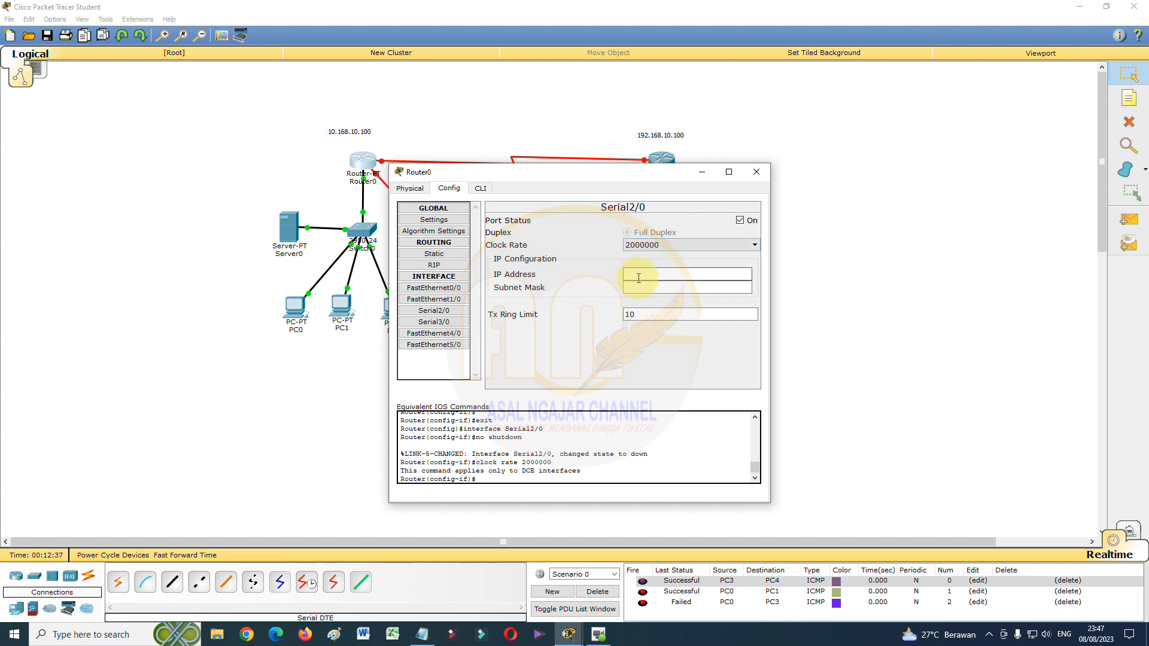
{"action": "left_click_drag", "start_coordinate": [644, 179], "coordinate": [875, 171]}
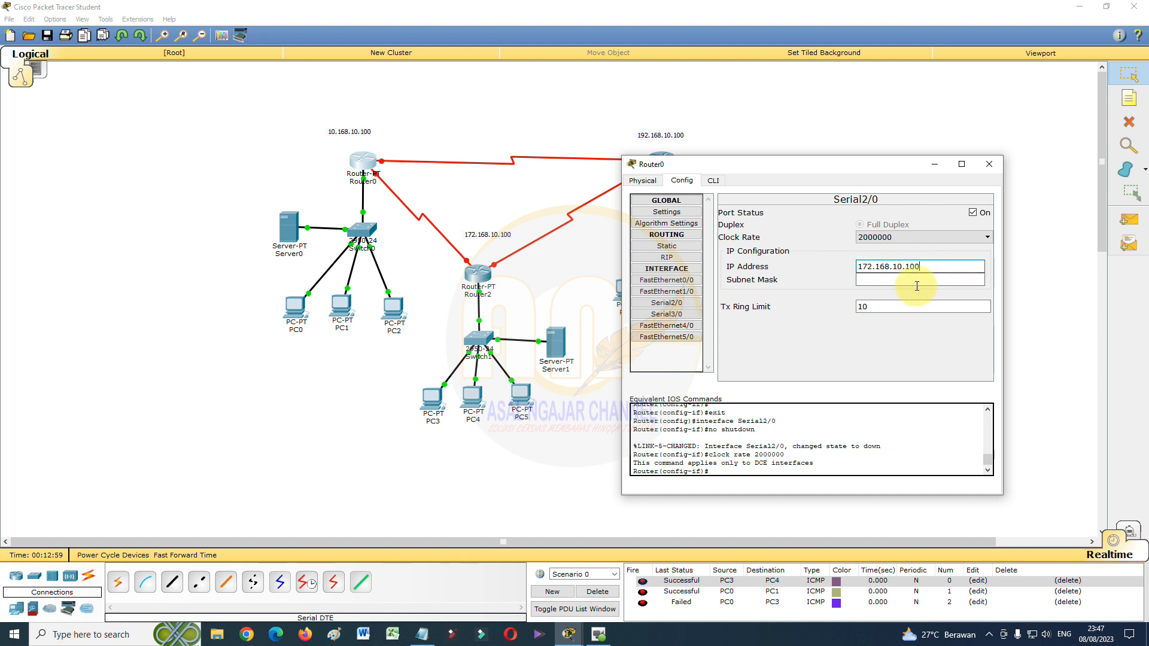
{"action": "left_click", "coordinate": [916, 280]}
{"action": "left_click_drag", "start_coordinate": [927, 280], "coordinate": [837, 280]}
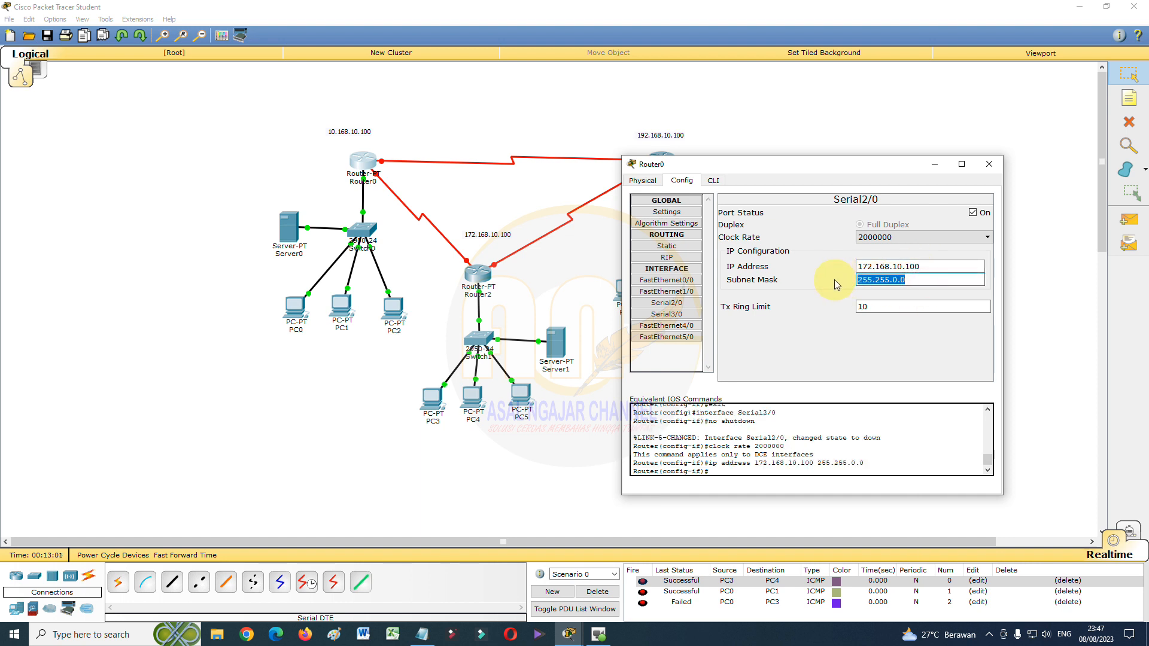
{"action": "type", "text": "255.255.255.0"}
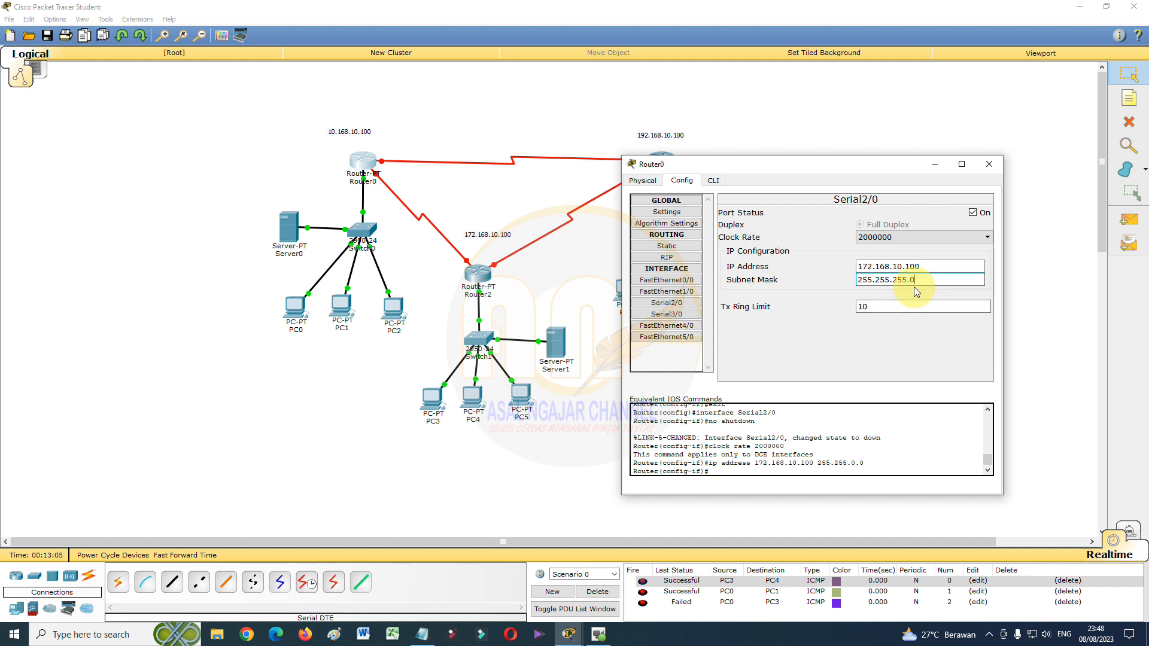
Turn on Router0's Serial3/0 port and set its clock rate to 2000000
{"action": "left_click", "coordinate": [662, 315]}
{"action": "left_click_drag", "start_coordinate": [732, 172], "coordinate": [722, 264]}
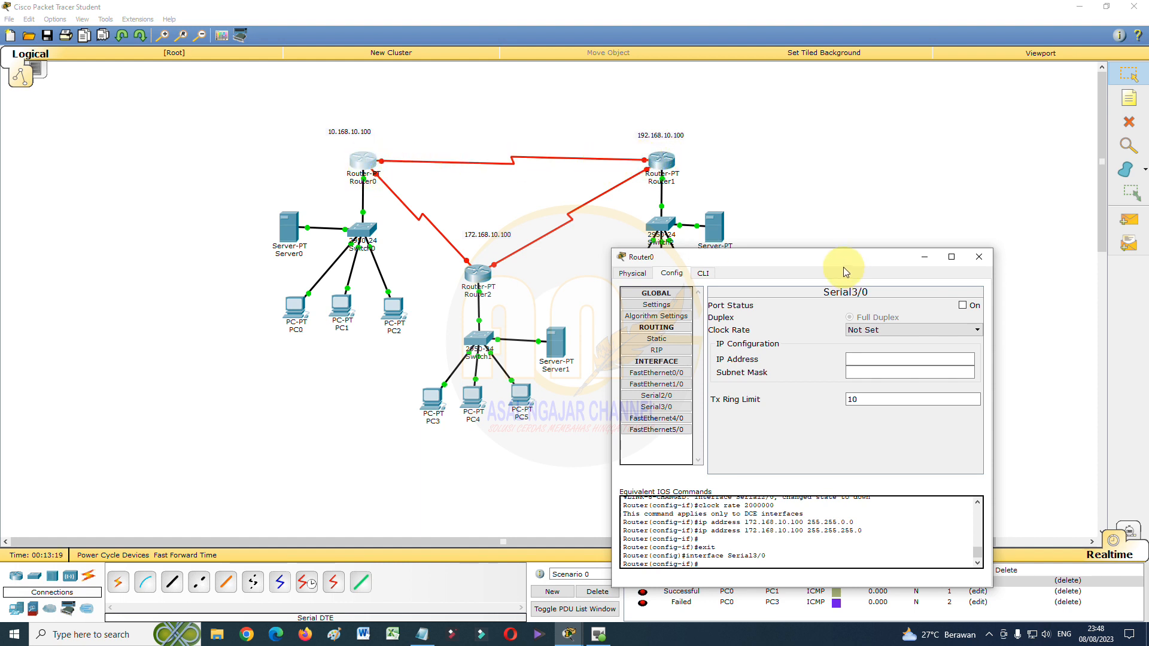
{"action": "left_click_drag", "start_coordinate": [842, 267], "coordinate": [880, 156]}
{"action": "left_click_drag", "start_coordinate": [810, 260], "coordinate": [860, 153]}
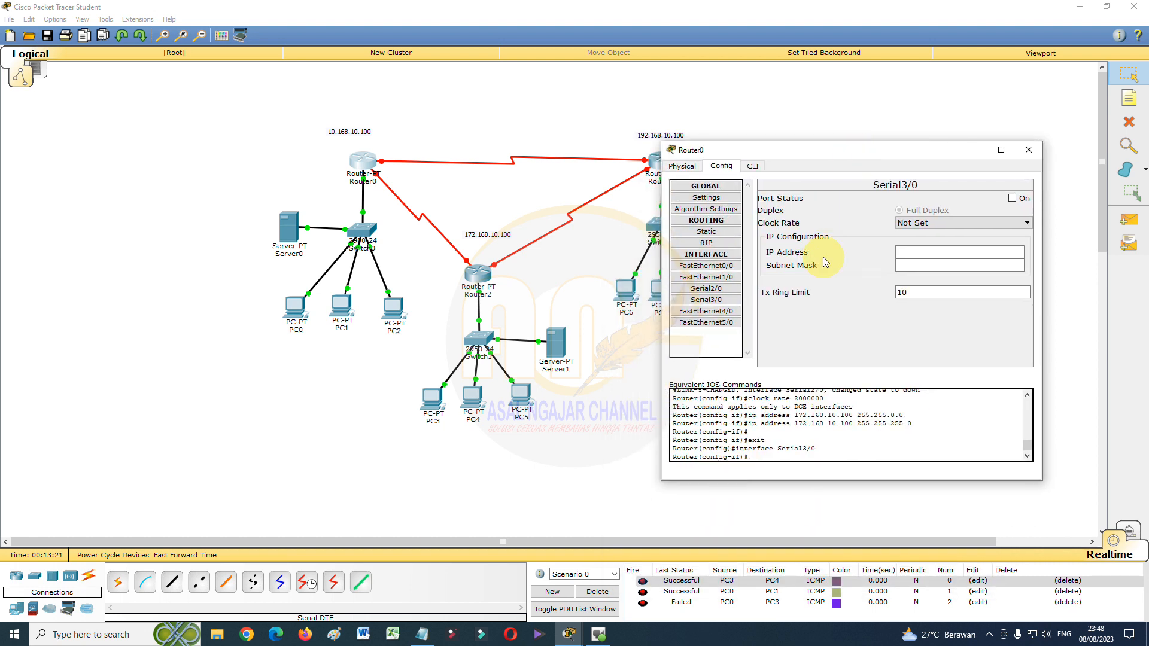
{"action": "left_click", "coordinate": [1019, 202]}
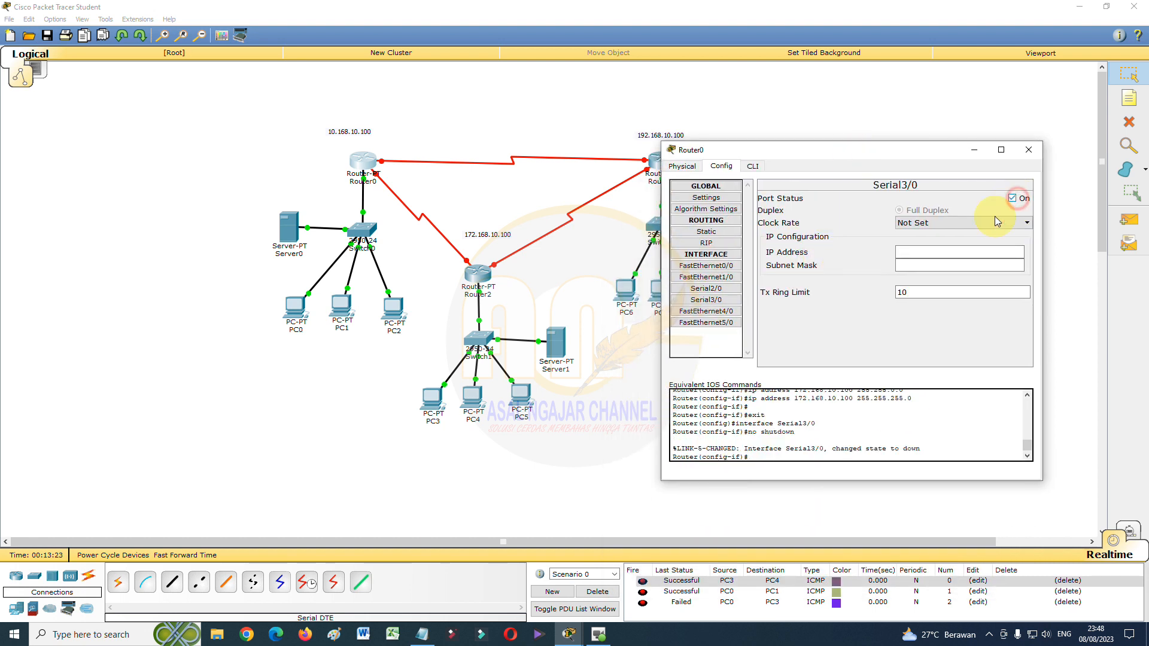
{"action": "left_click", "coordinate": [963, 223]}
{"action": "left_click", "coordinate": [926, 300]}
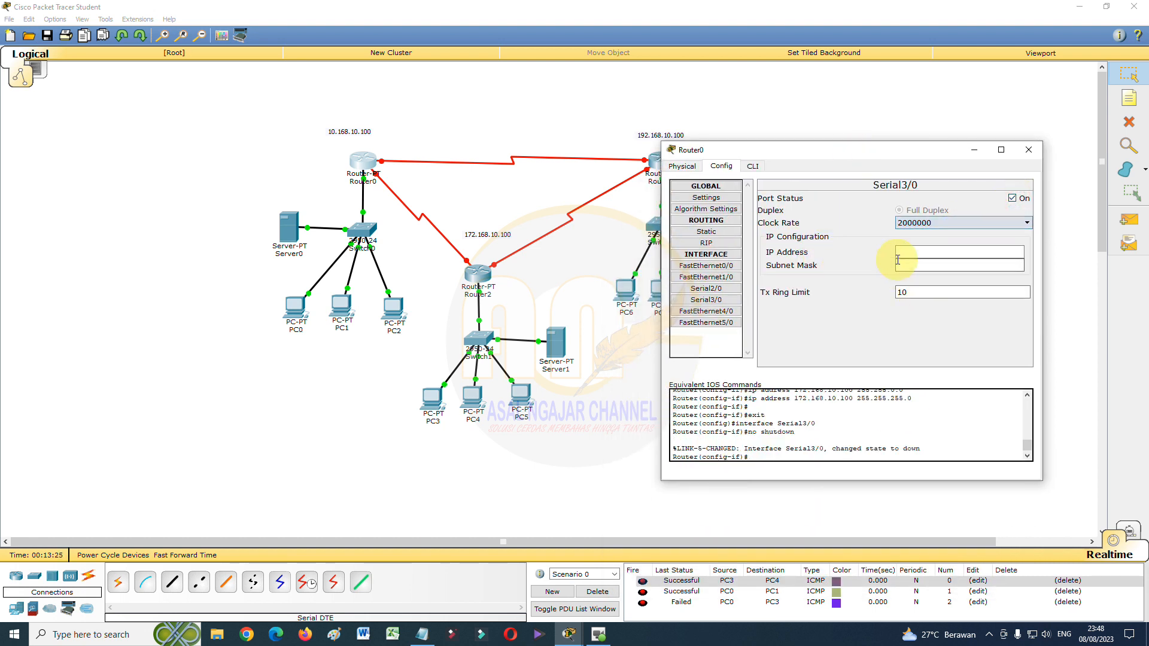
Assign IP address 192.168.10.100 and subnet mask 255.255.255.0 to Router0's Serial3/0, review both serial interfaces and close the router's configuration
{"action": "left_click", "coordinate": [905, 252]}
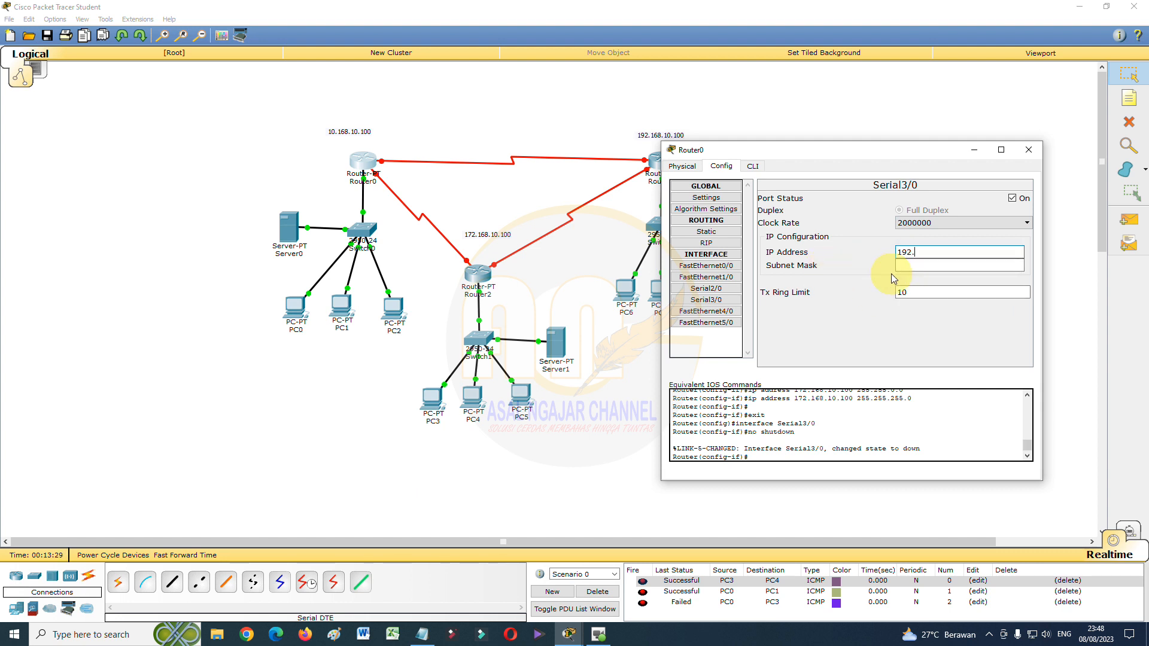
{"action": "type", "text": "192.168.10.100"}
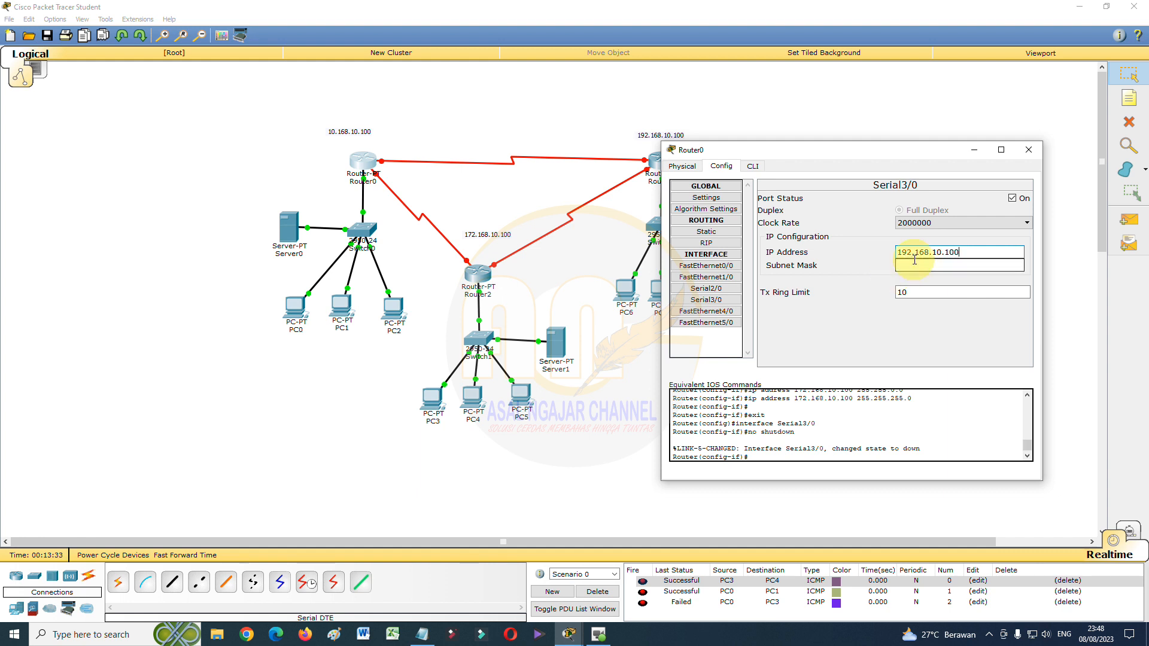
{"action": "left_click", "coordinate": [914, 267]}
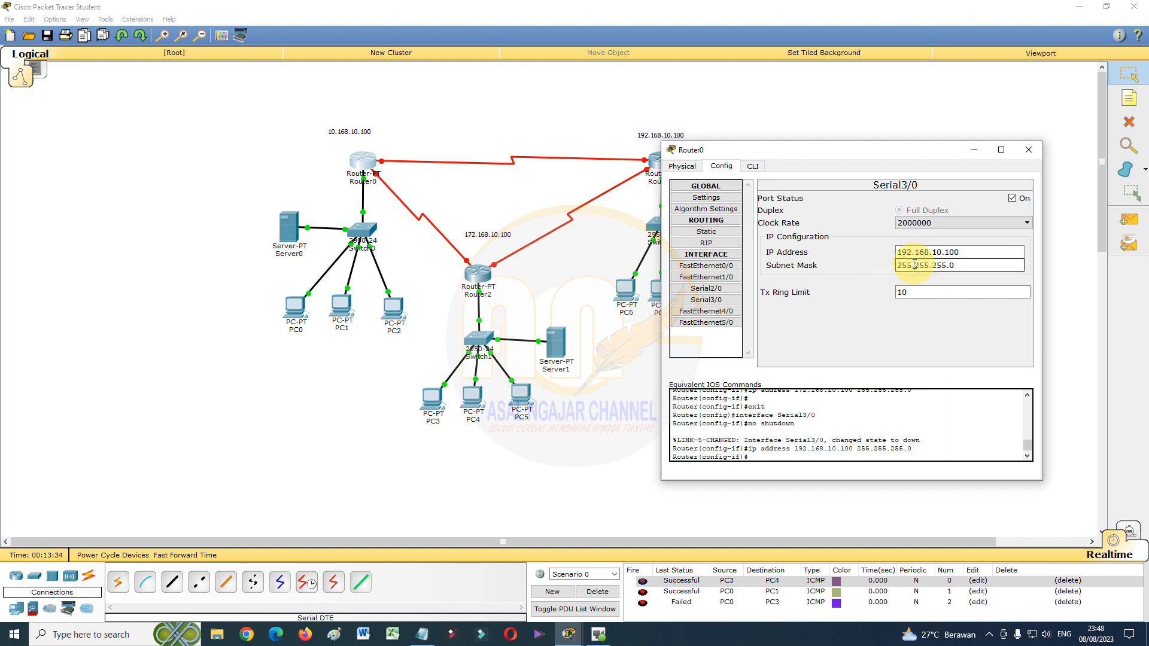
{"action": "left_click", "coordinate": [718, 289]}
{"action": "left_click", "coordinate": [720, 300]}
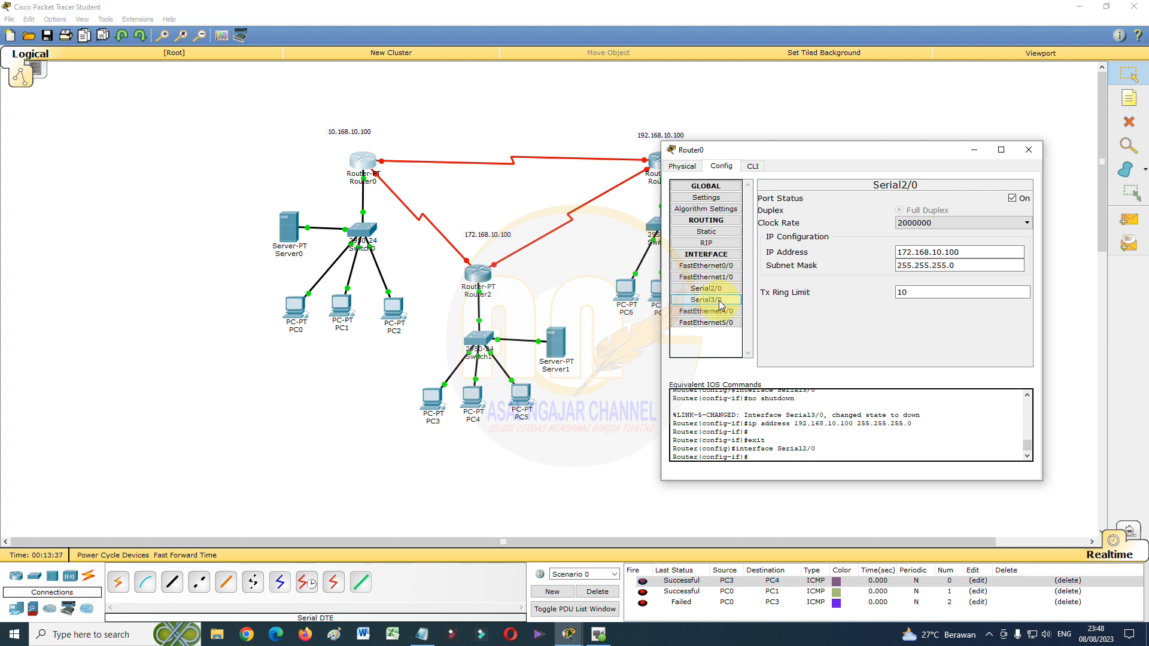
{"action": "left_click", "coordinate": [721, 301]}
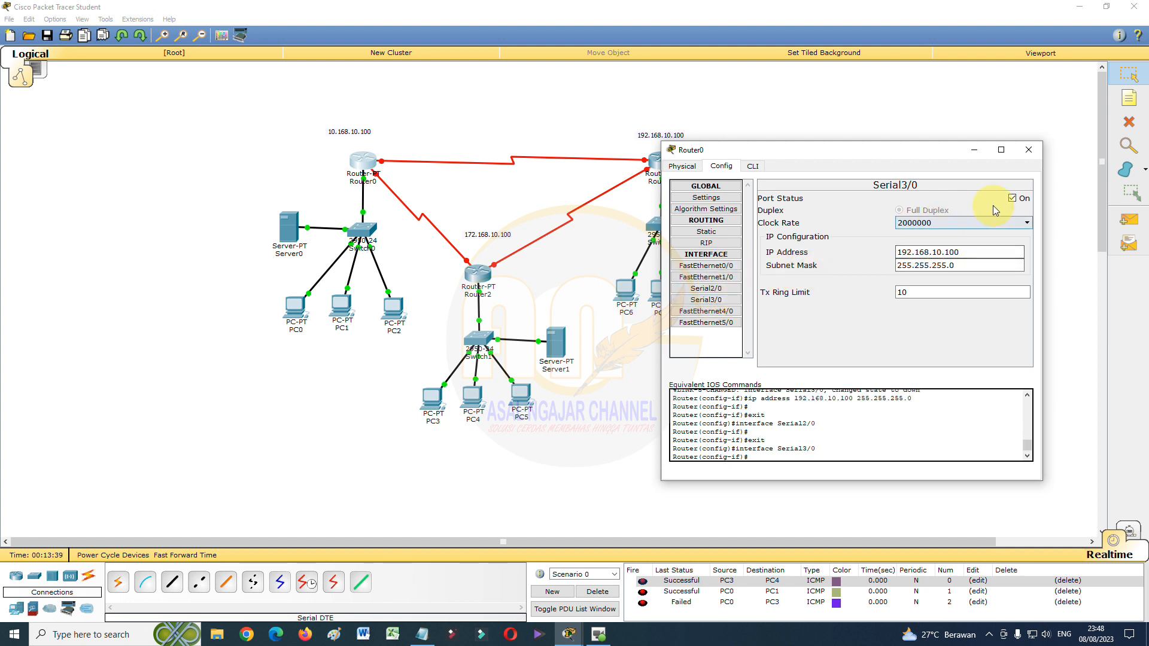
{"action": "left_click", "coordinate": [1028, 151]}
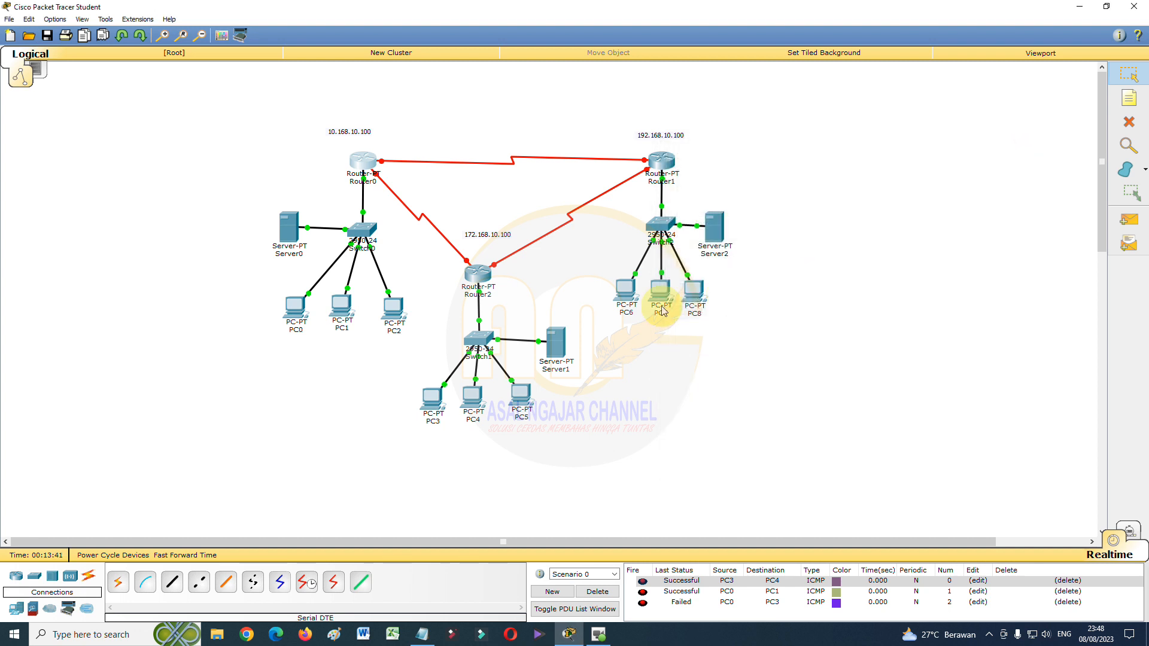
Turn on Router2's Serial2/0 port and set its clock rate to 2000000
{"action": "left_click", "coordinate": [477, 277]}
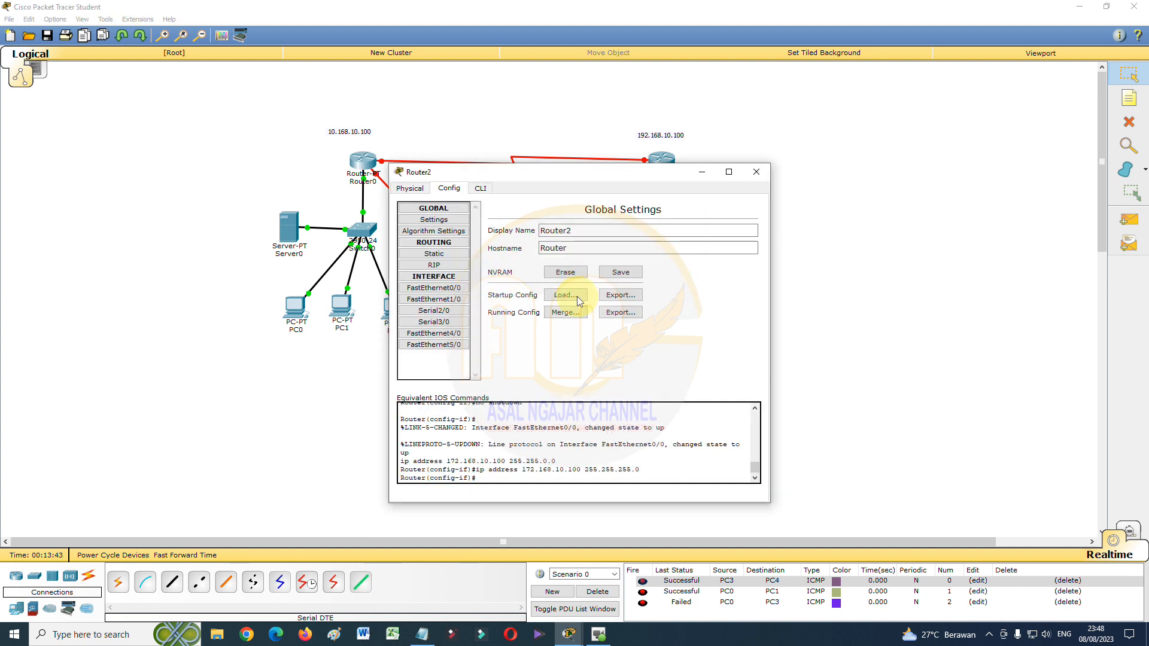
{"action": "left_click", "coordinate": [450, 310]}
{"action": "left_click", "coordinate": [740, 220]}
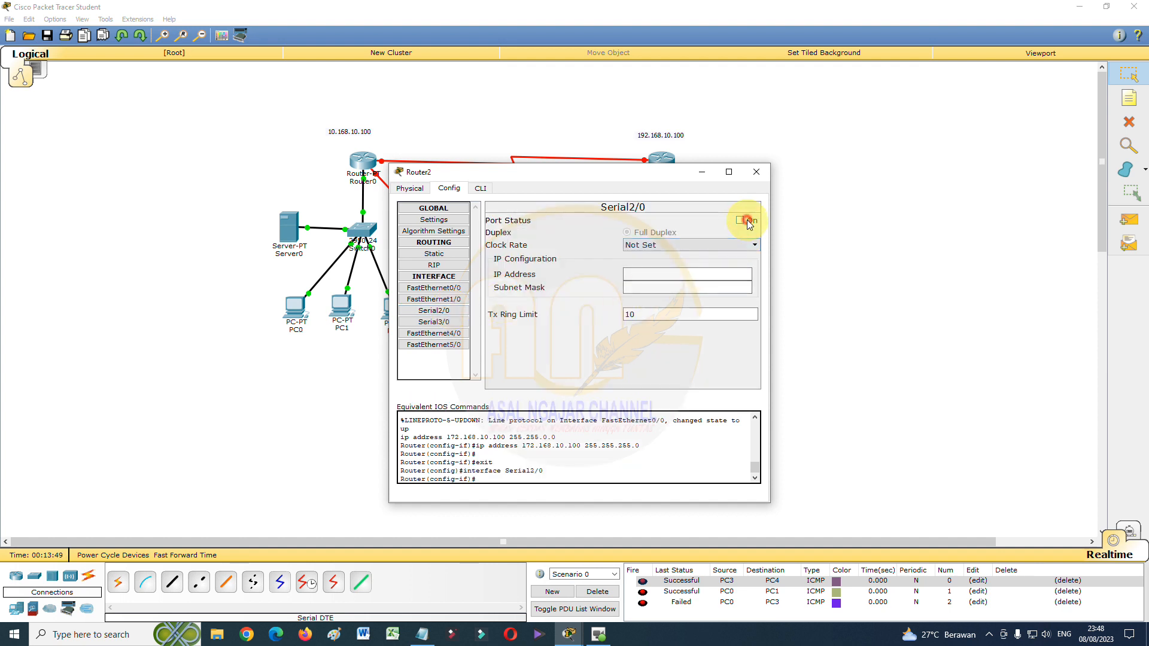
{"action": "left_click", "coordinate": [717, 247]}
{"action": "left_click", "coordinate": [682, 324]}
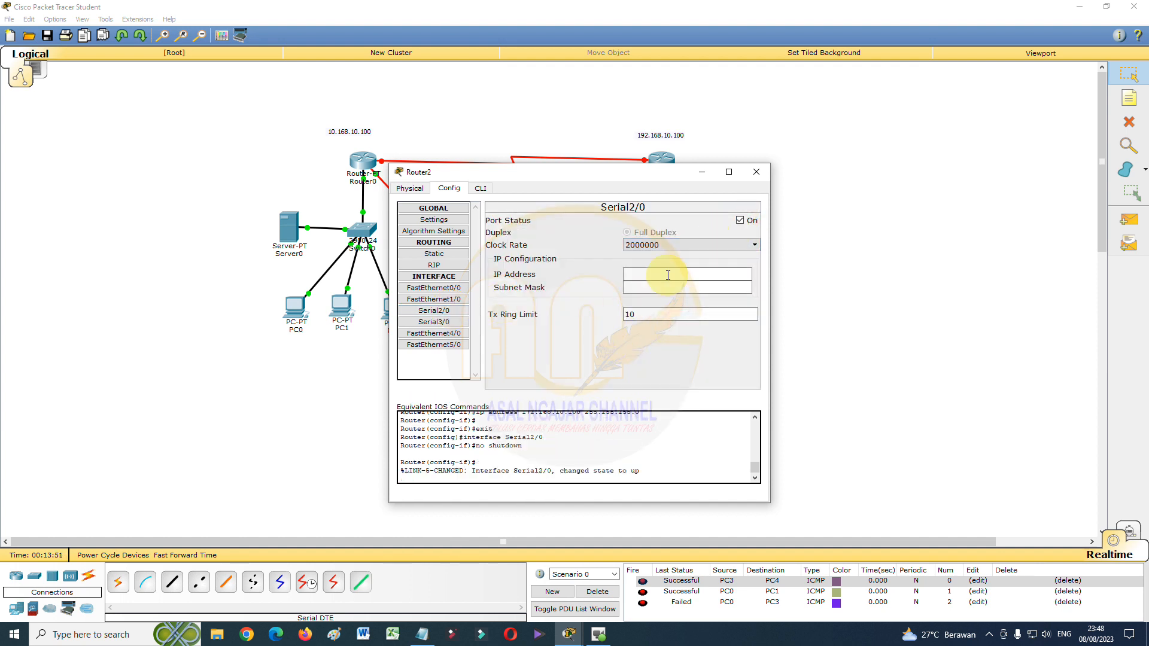
Give Router2's Serial2/0 interface the IP address 10.168.10.100 with subnet mask 255.255.255.0
{"action": "left_click", "coordinate": [665, 274]}
{"action": "left_click_drag", "start_coordinate": [594, 180], "coordinate": [822, 196]}
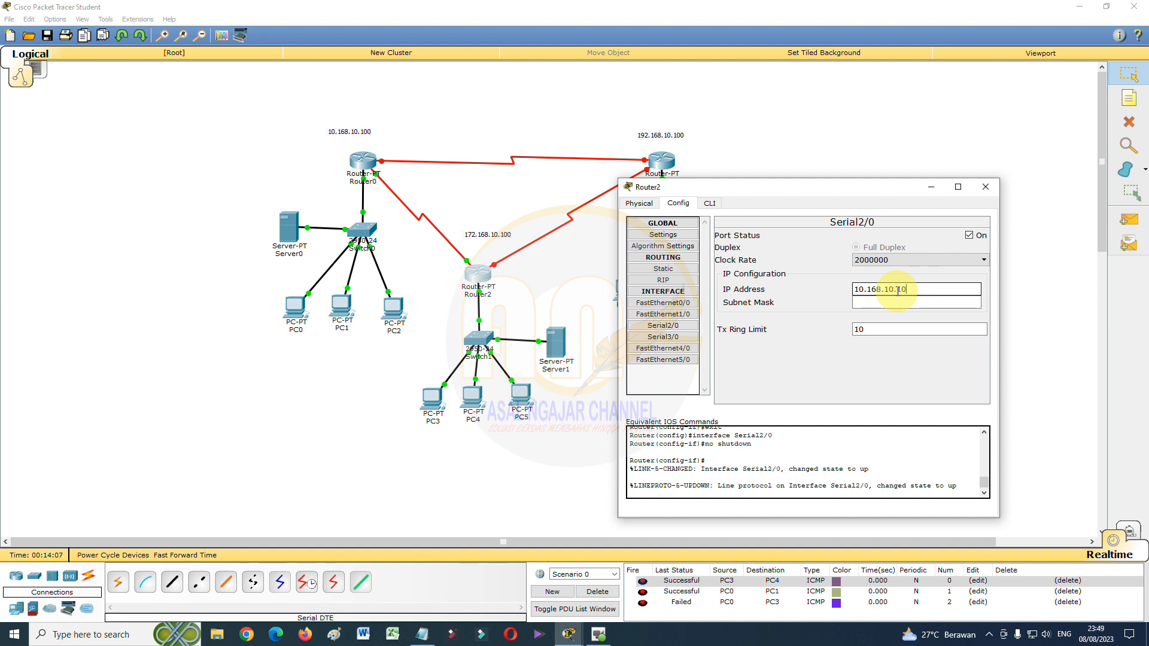
{"action": "left_click", "coordinate": [894, 302]}
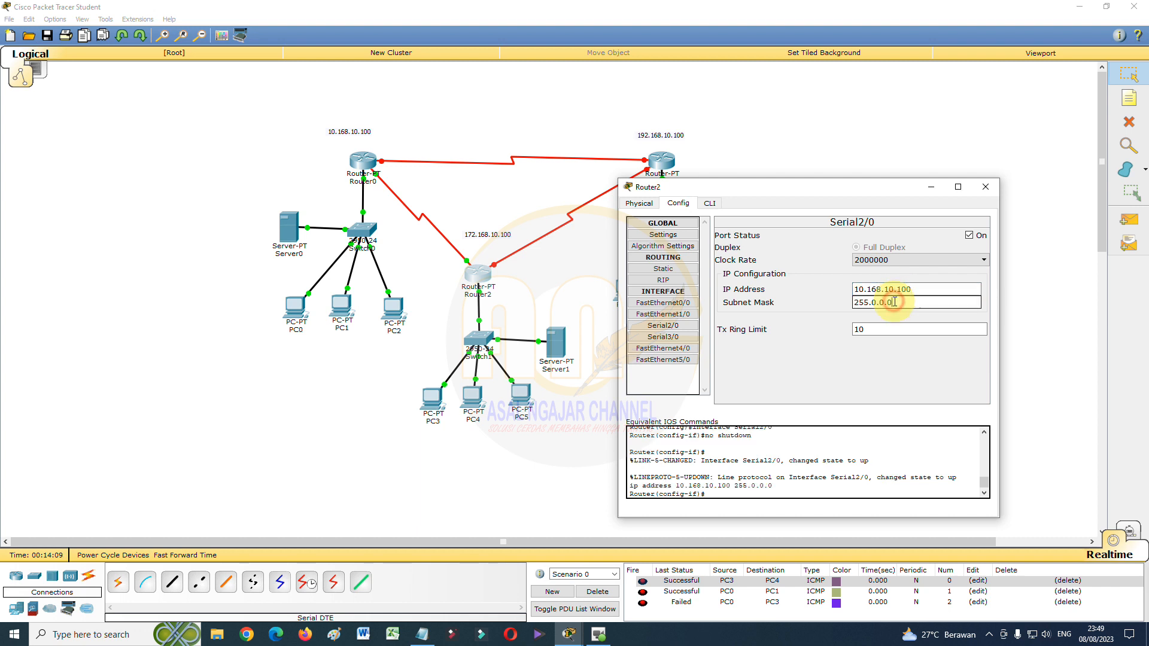
{"action": "left_click_drag", "start_coordinate": [901, 304], "coordinate": [795, 303]}
{"action": "type", "text": "255.255.255.0"}
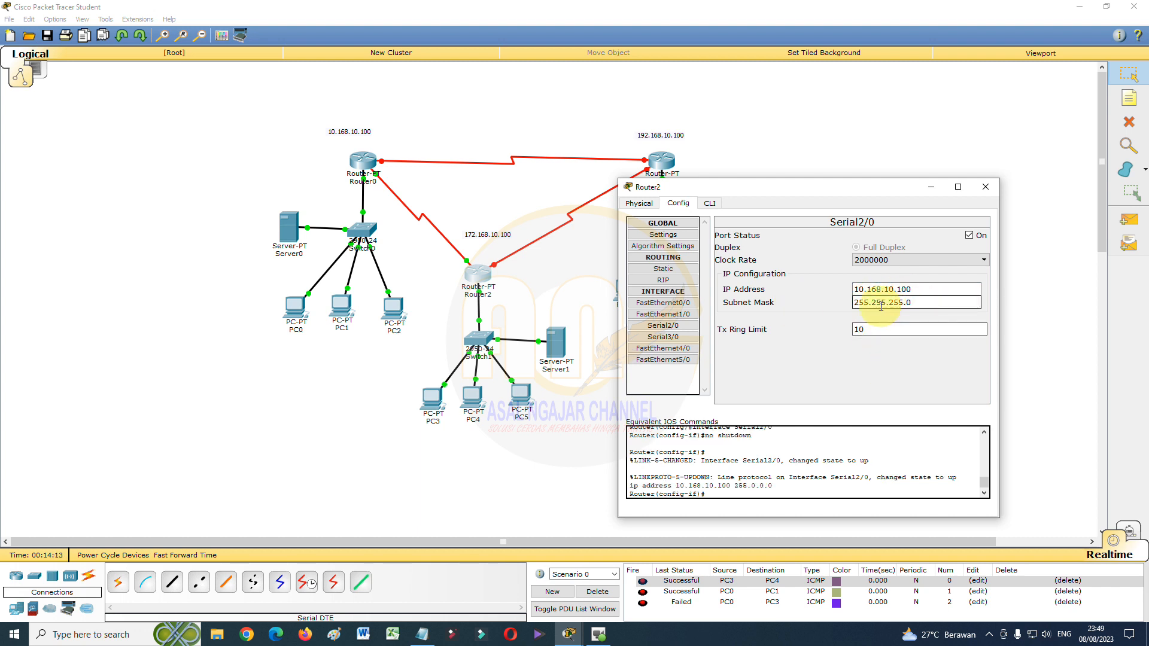
Turn on Router2's Serial3/0 port and set its clock rate to 2000000
{"action": "left_click", "coordinate": [663, 336]}
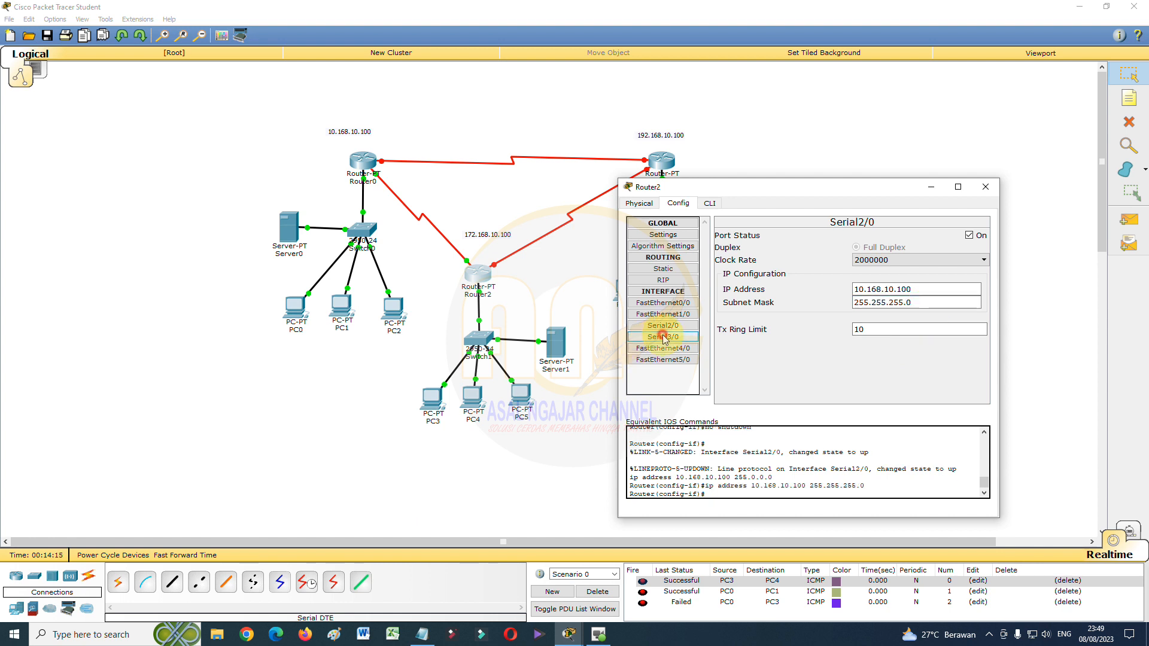
{"action": "left_click", "coordinate": [969, 235]}
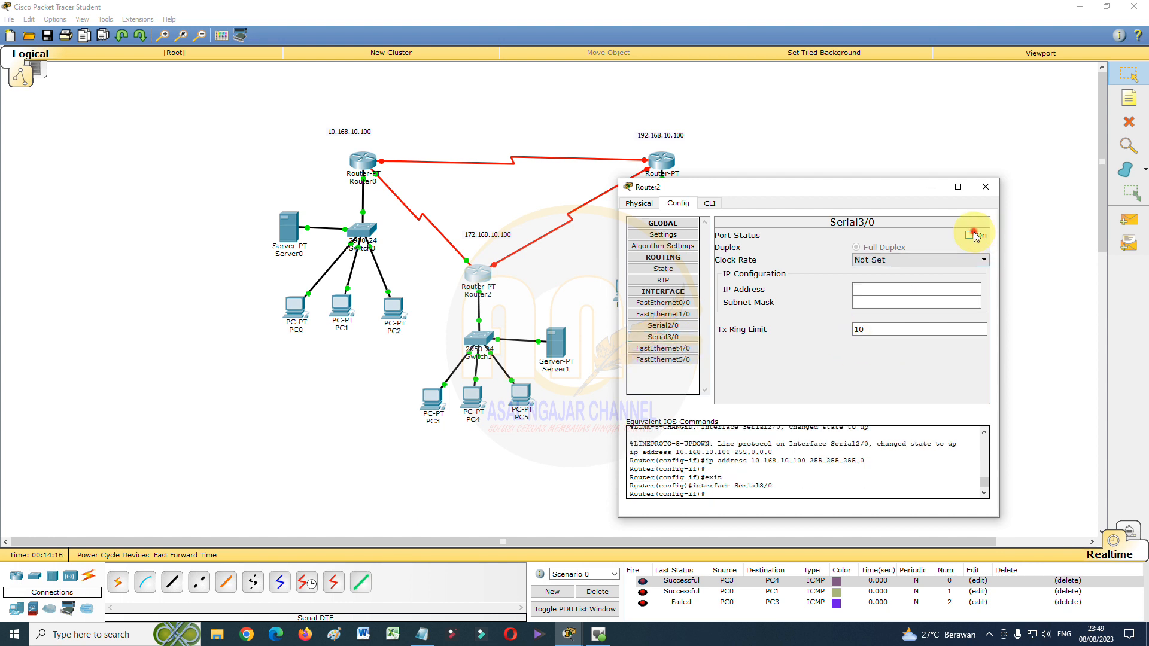
{"action": "left_click", "coordinate": [957, 259]}
{"action": "left_click", "coordinate": [891, 338]}
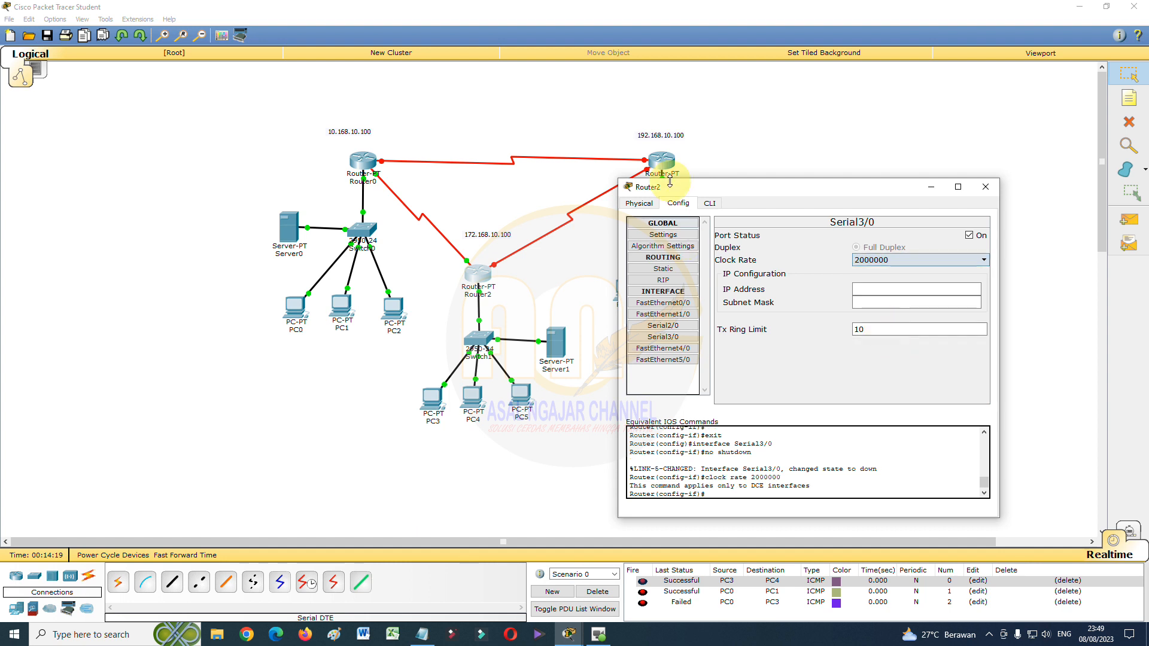
Give Router2's Serial3/0 interface the IP address 192.168.10.100 with subnet mask 255.255.255.0
{"action": "left_click", "coordinate": [861, 289]}
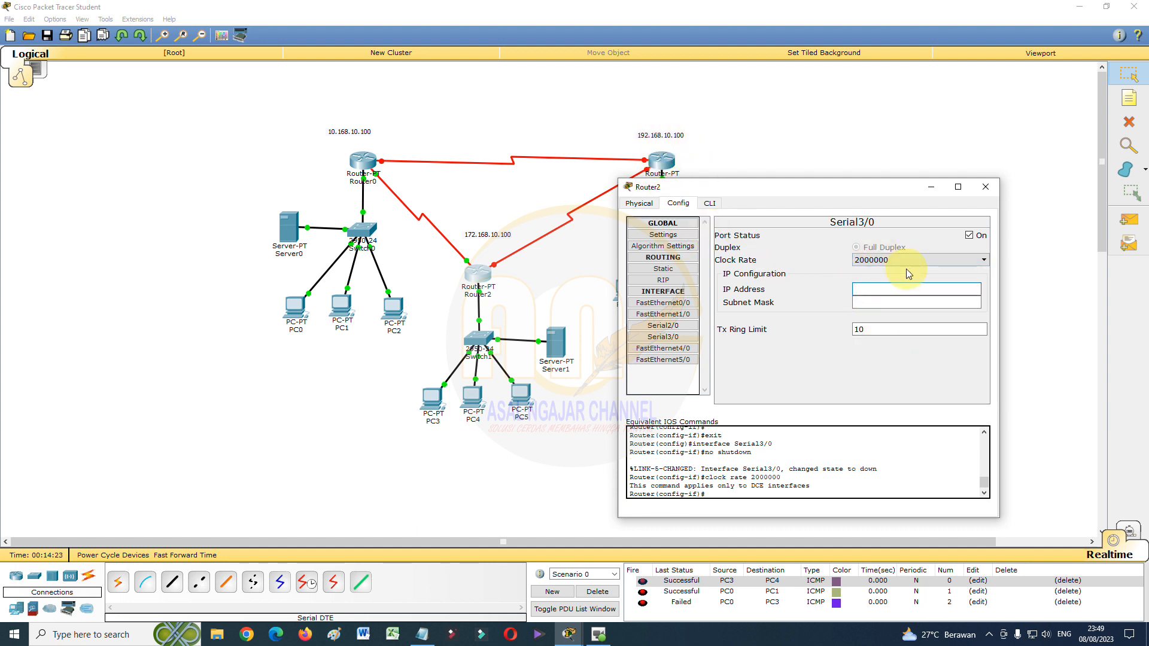
{"action": "type", "text": "192.168.10.100"}
{"action": "left_click", "coordinate": [898, 303]}
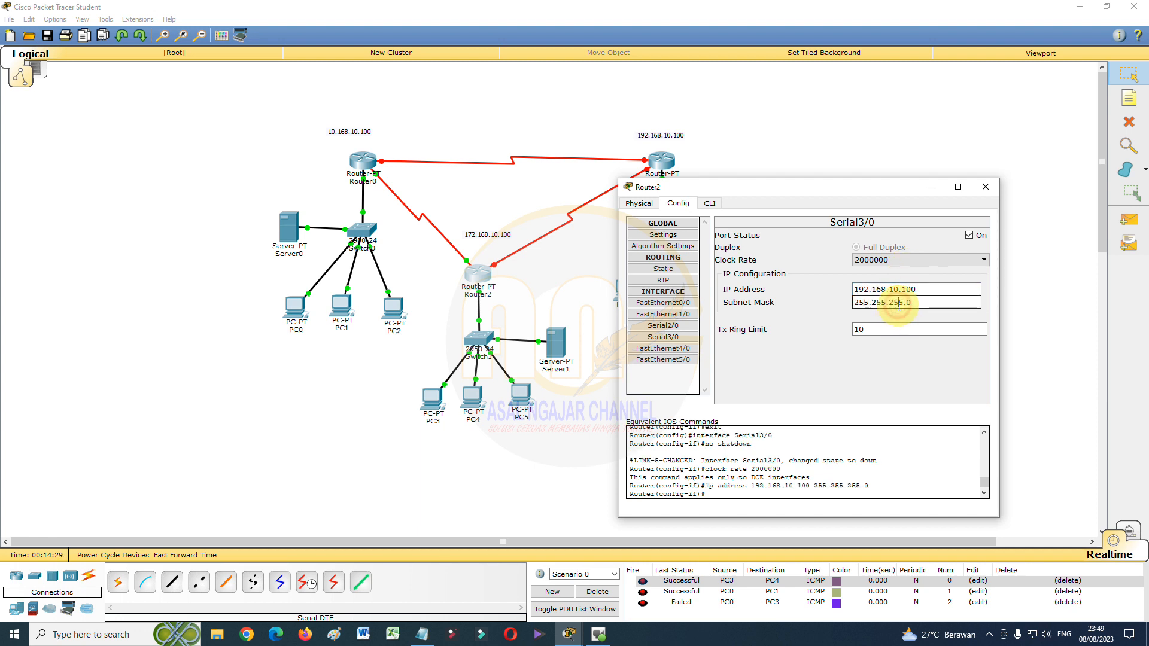
{"action": "left_click", "coordinate": [912, 290]}
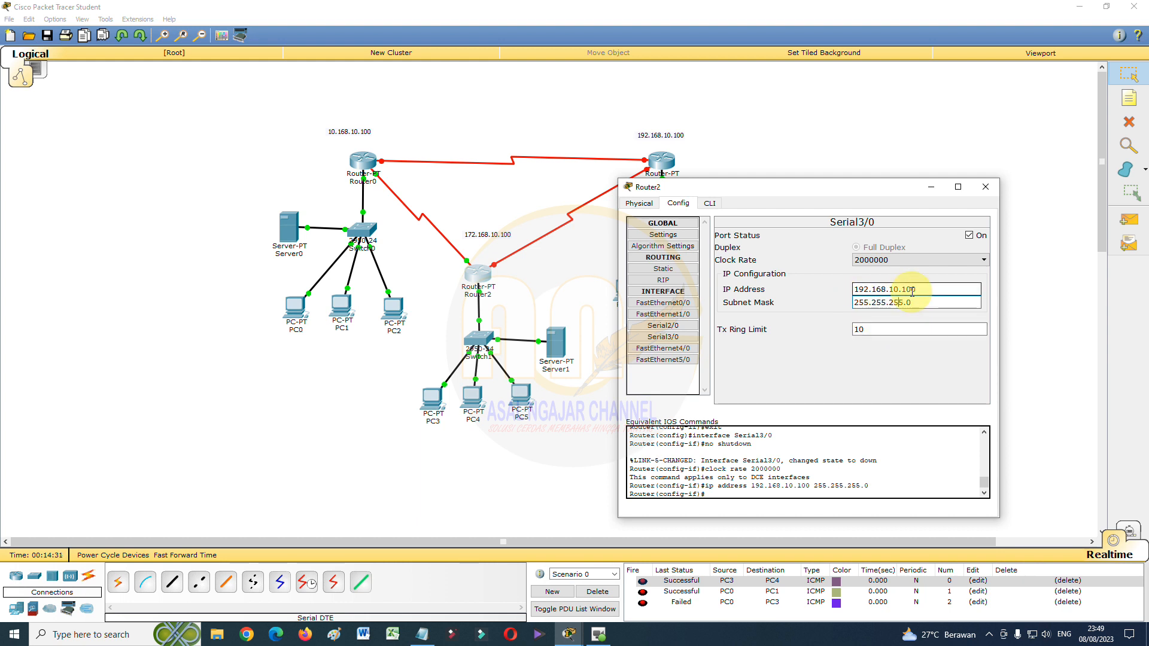
{"action": "left_click", "coordinate": [898, 303]}
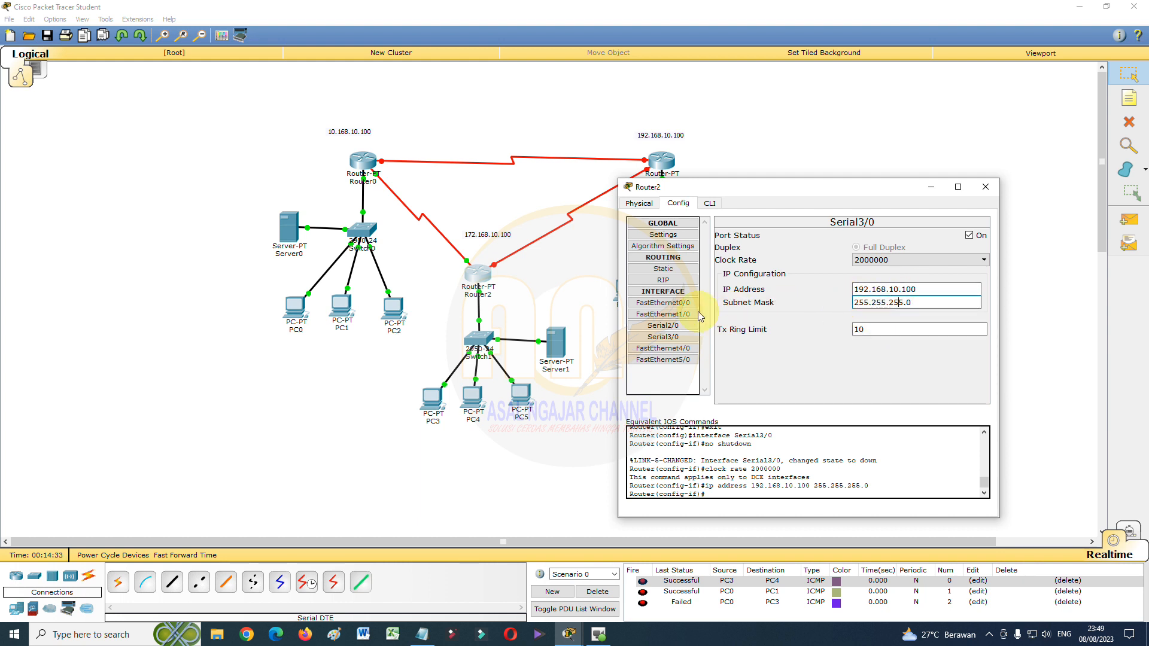
Review Router2's Serial2/0 and Serial3/0 interface settings and close its configuration window
{"action": "left_click", "coordinate": [682, 327]}
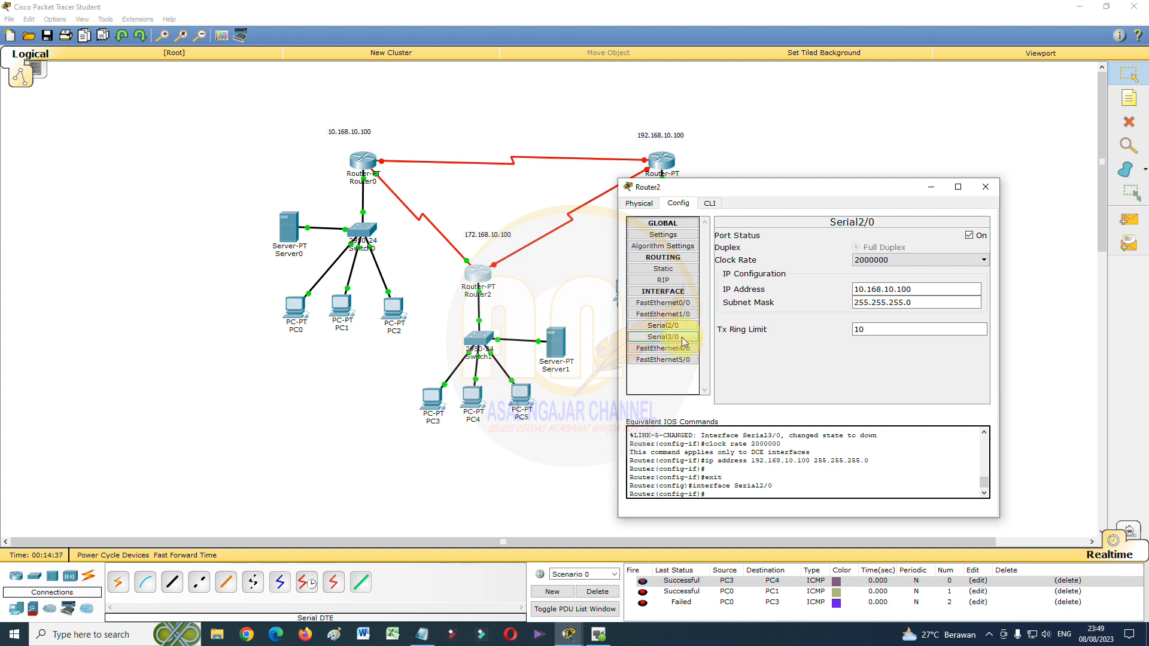
{"action": "left_click", "coordinate": [682, 338]}
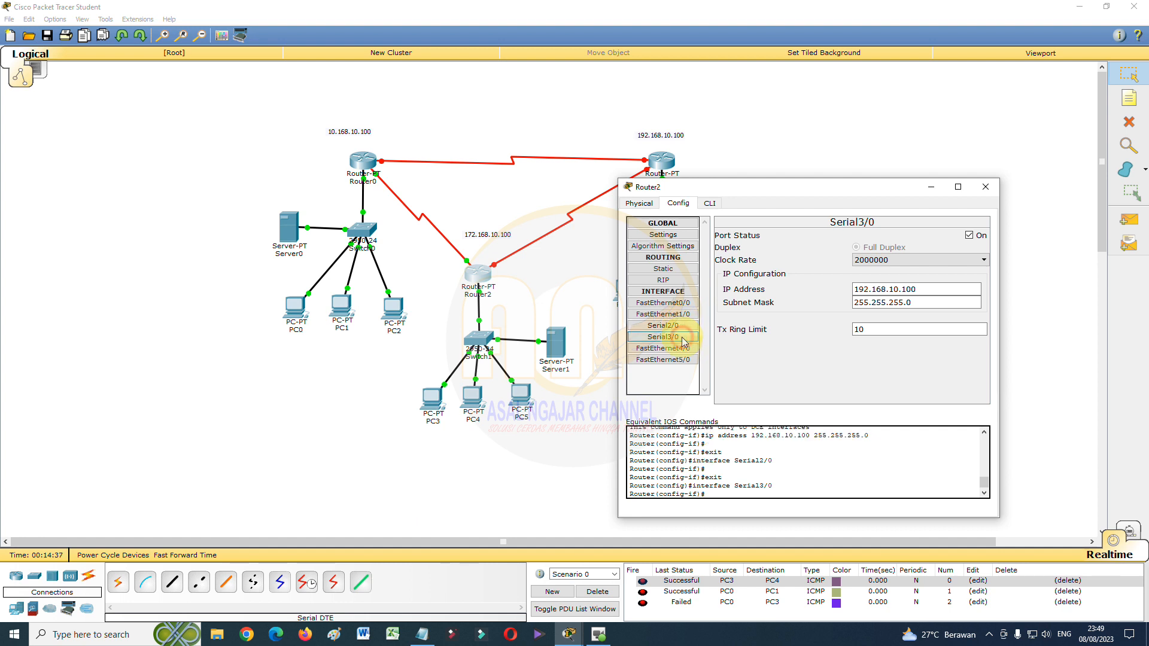
{"action": "left_click", "coordinate": [986, 187]}
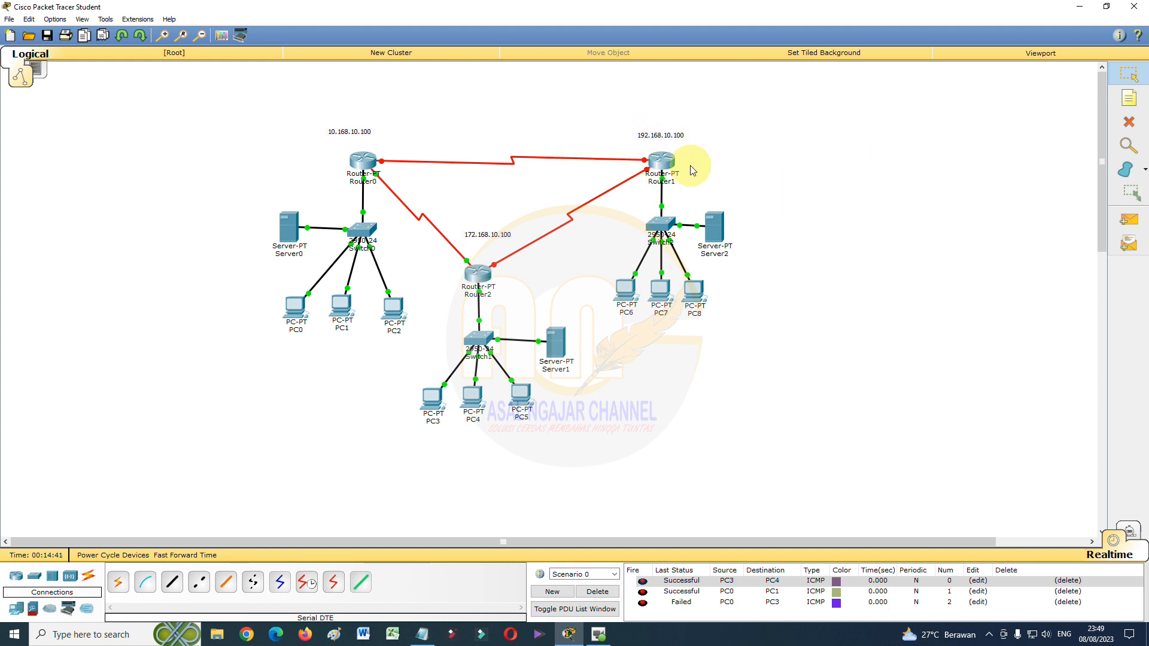
Turn on Router1's Serial2/0 port and set its clock rate to 2000000
{"action": "left_click", "coordinate": [661, 160]}
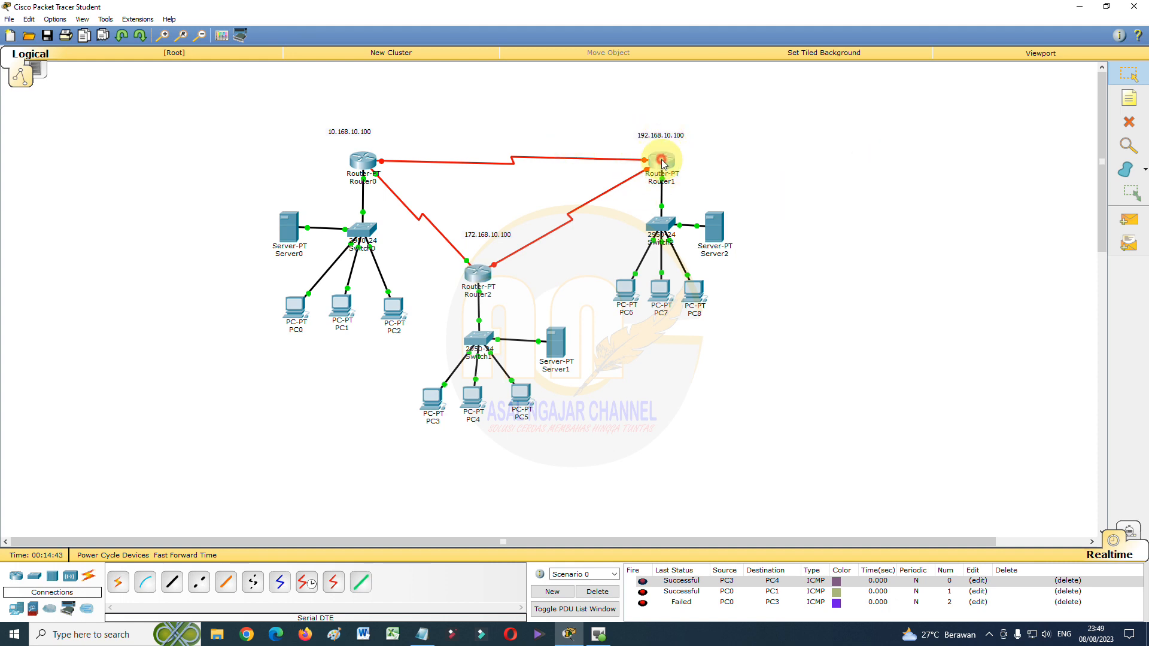
{"action": "left_click_drag", "start_coordinate": [637, 180], "coordinate": [919, 124]}
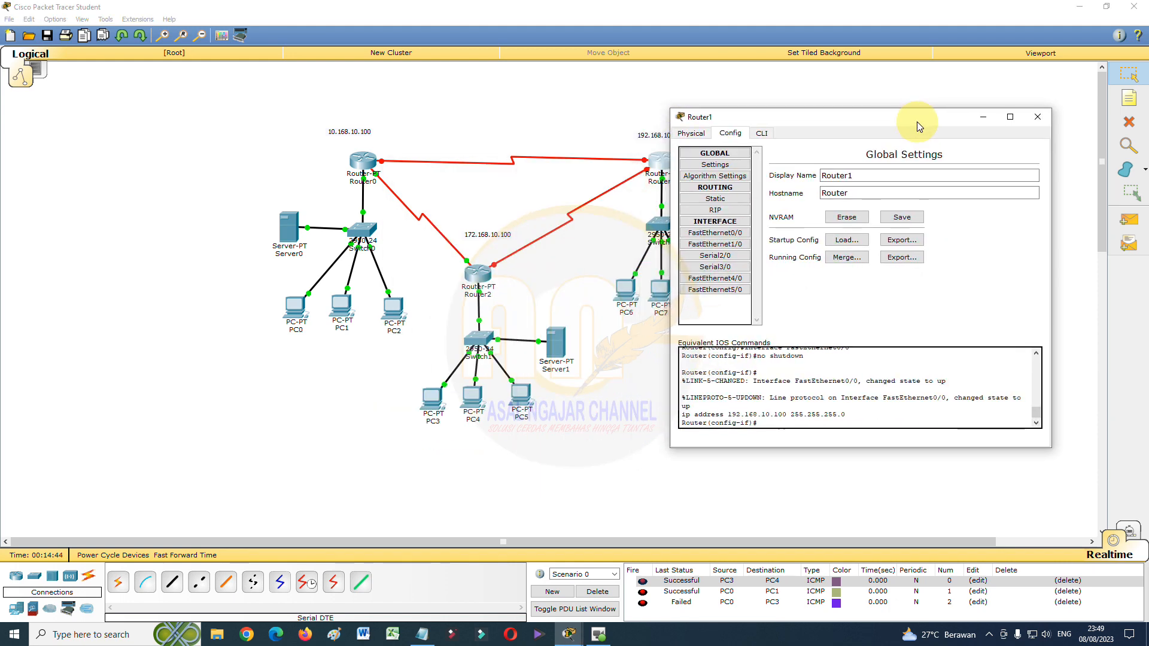
{"action": "left_click", "coordinate": [731, 256]}
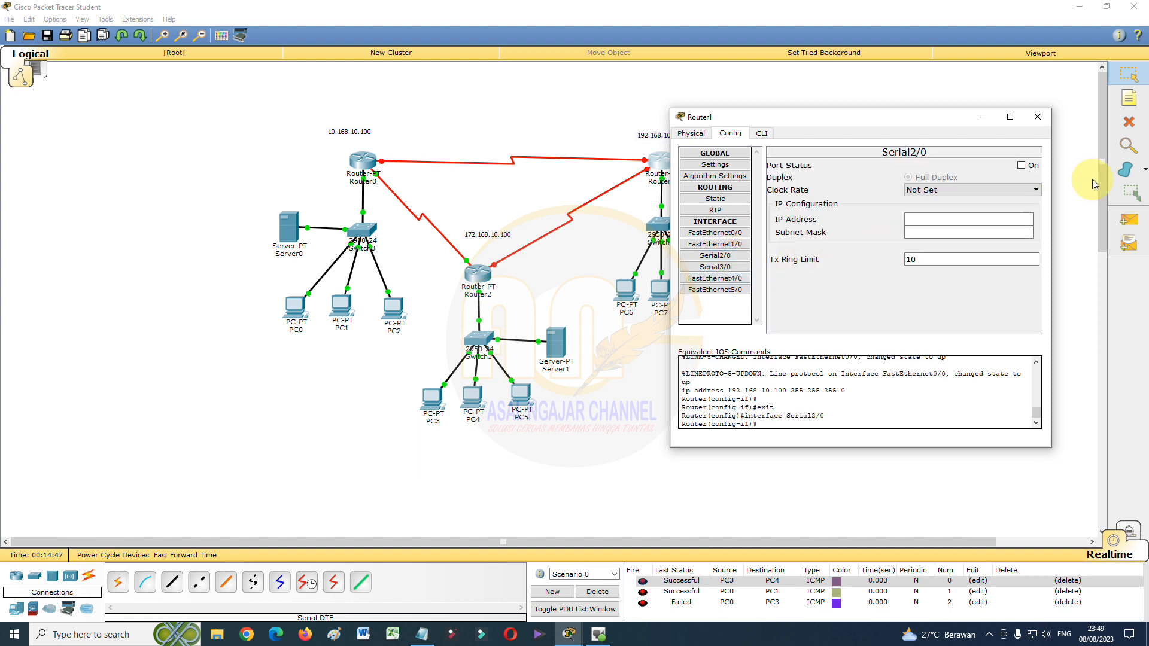
{"action": "left_click", "coordinate": [1031, 169]}
{"action": "left_click", "coordinate": [975, 192]}
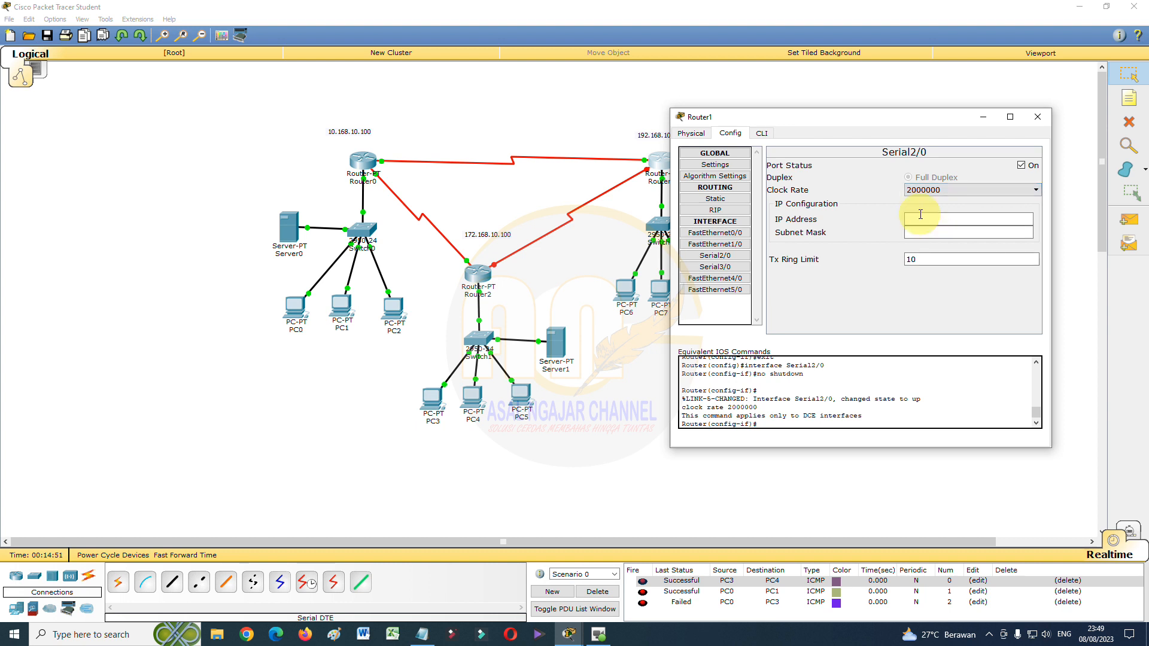
Give Router1's Serial2/0 interface the IP address 10.168.10.100 with subnet mask 255.255.255.0
{"action": "left_click", "coordinate": [985, 220]}
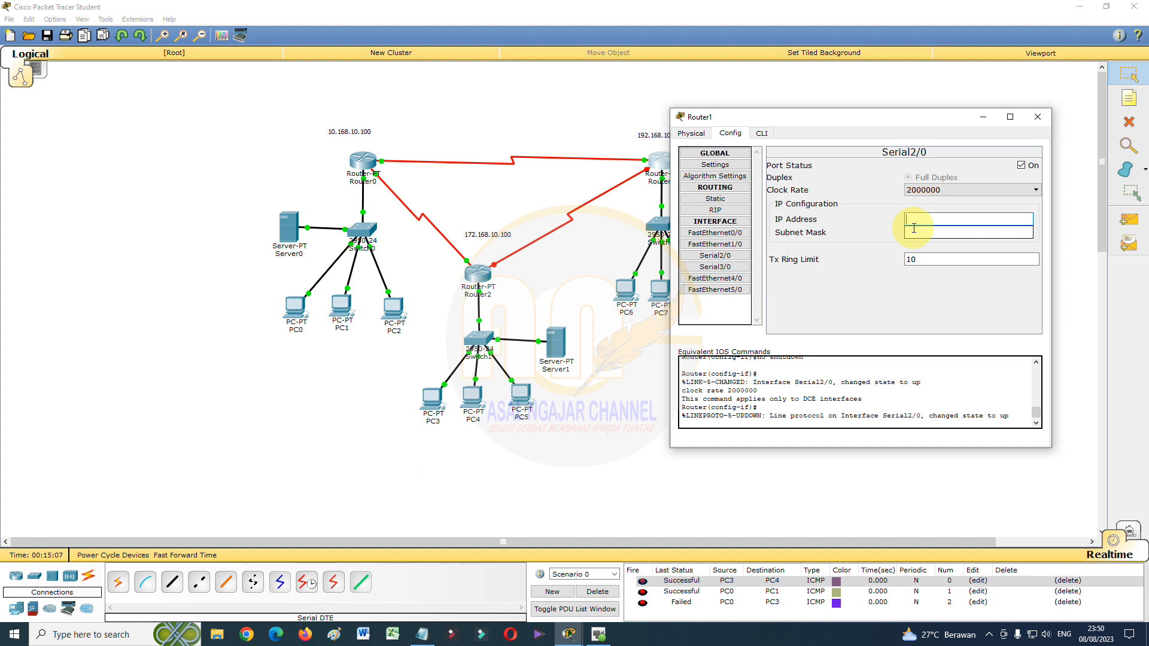
{"action": "type", "text": "10.168.10.100"}
{"action": "left_click", "coordinate": [913, 231]}
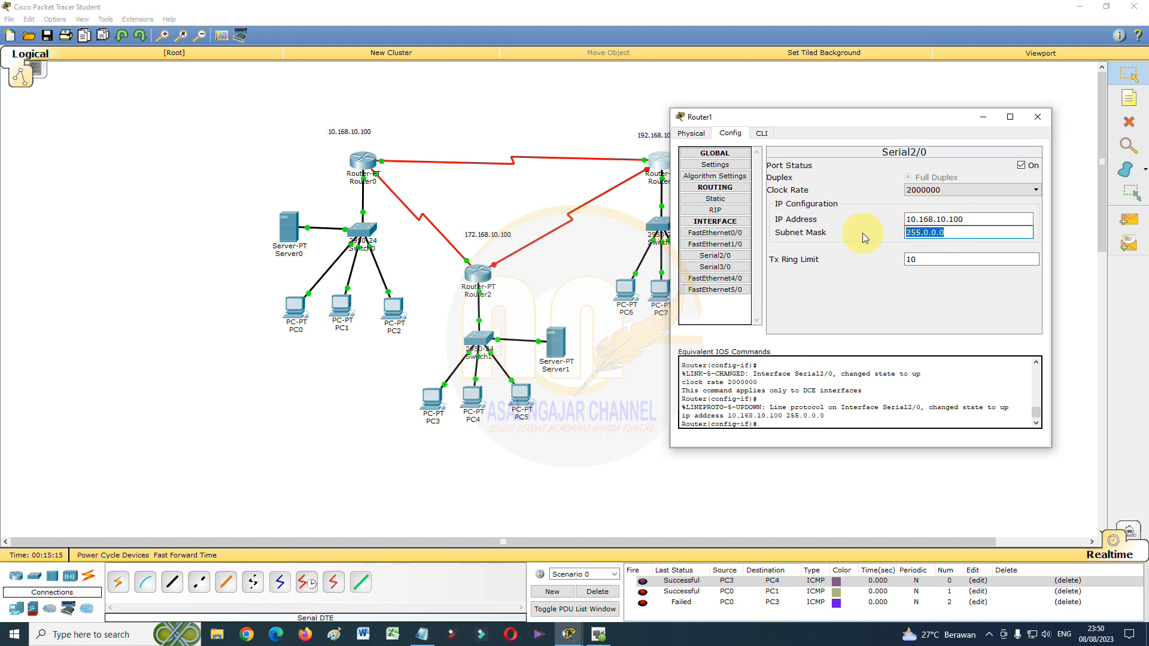
{"action": "type", "text": "255.255.255.0"}
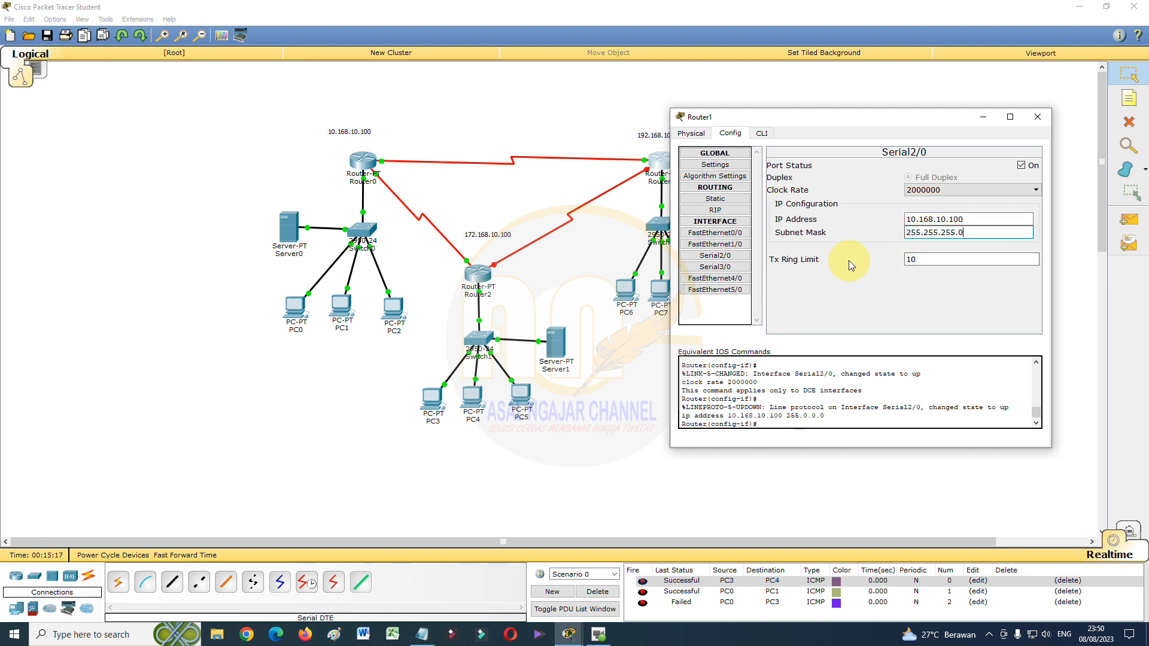
Turn on Router1's Serial3/0 port and set its clock rate to 2000000
{"action": "left_click", "coordinate": [730, 267]}
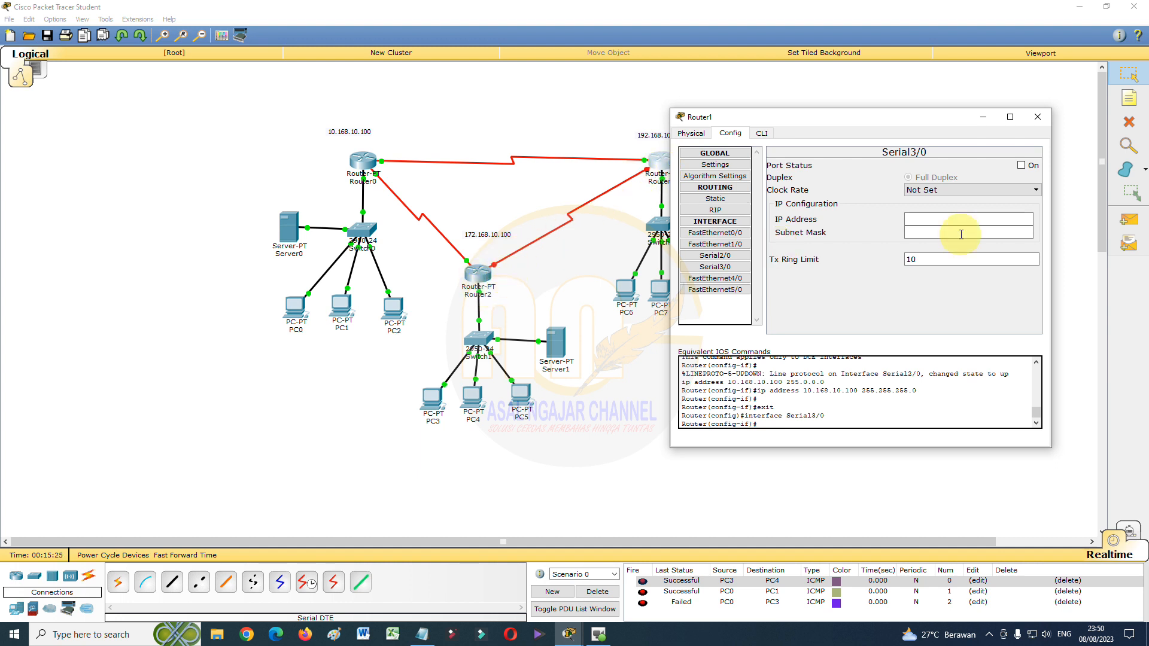
{"action": "left_click", "coordinate": [1021, 165]}
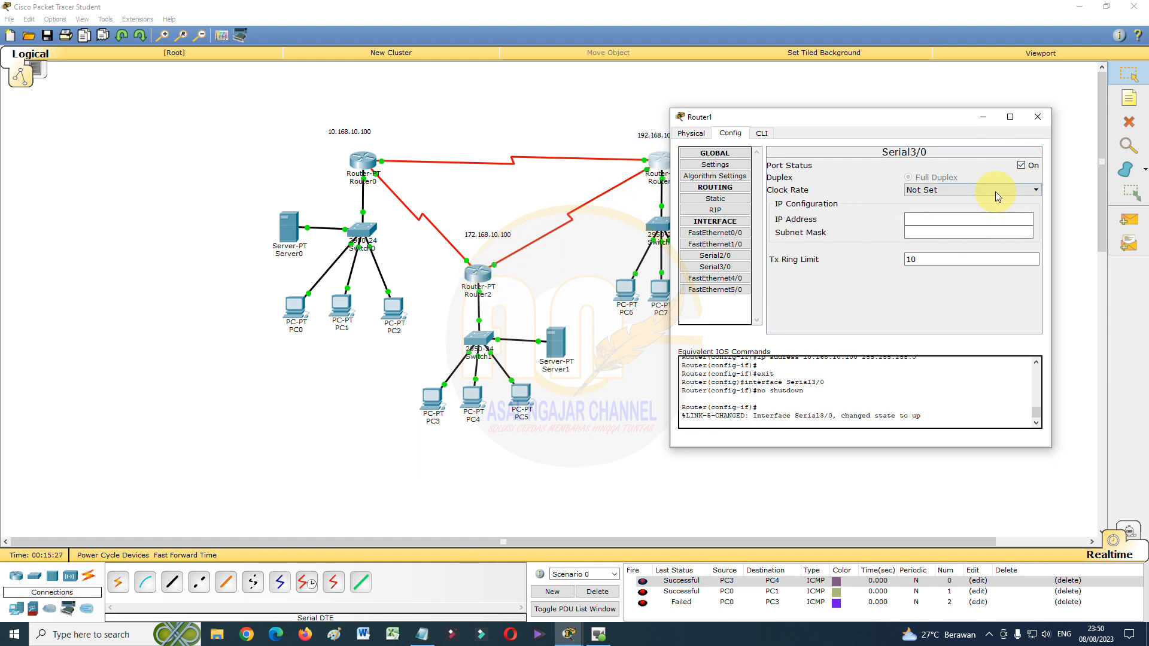
{"action": "left_click", "coordinate": [993, 193]}
{"action": "left_click", "coordinate": [939, 263]}
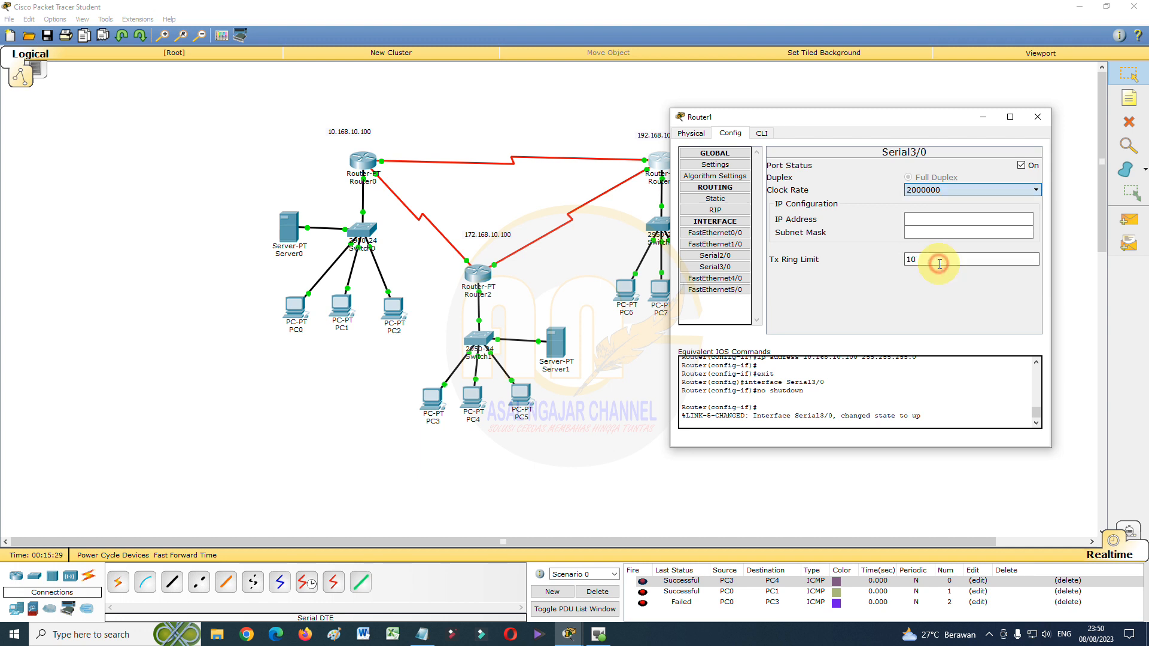
Give Router1's Serial3/0 interface the IP address 172.168.10.100 with subnet mask 255.255.255.0 and close the router's window
{"action": "left_click", "coordinate": [928, 220]}
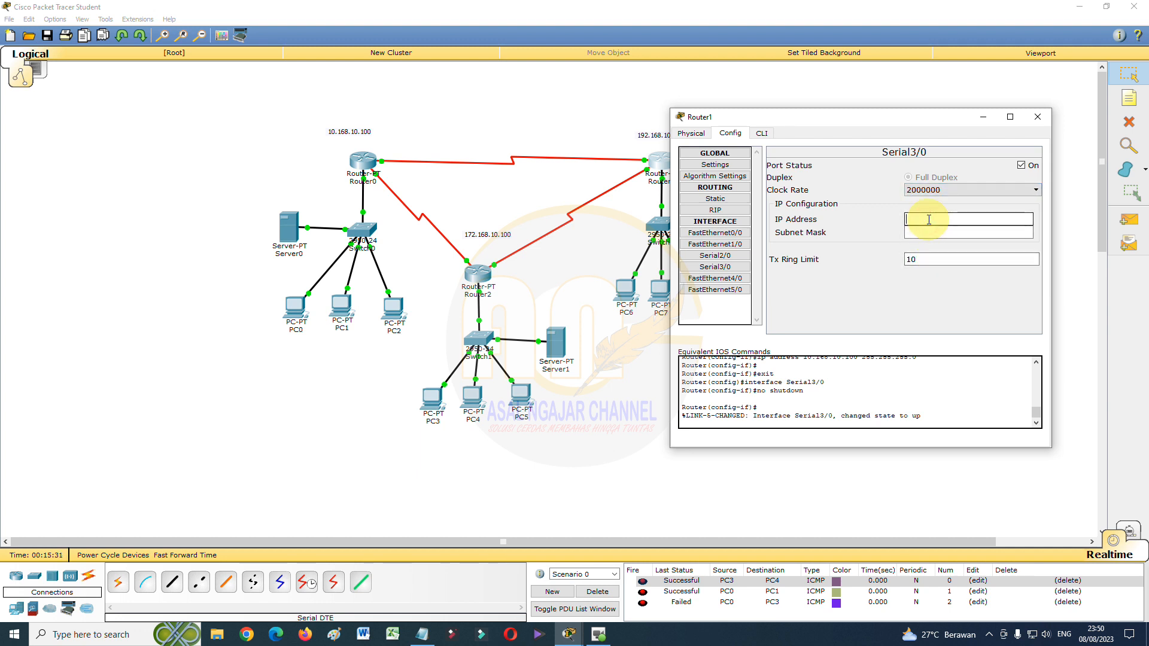
{"action": "type", "text": "172.168.10.100"}
{"action": "left_click", "coordinate": [964, 233]}
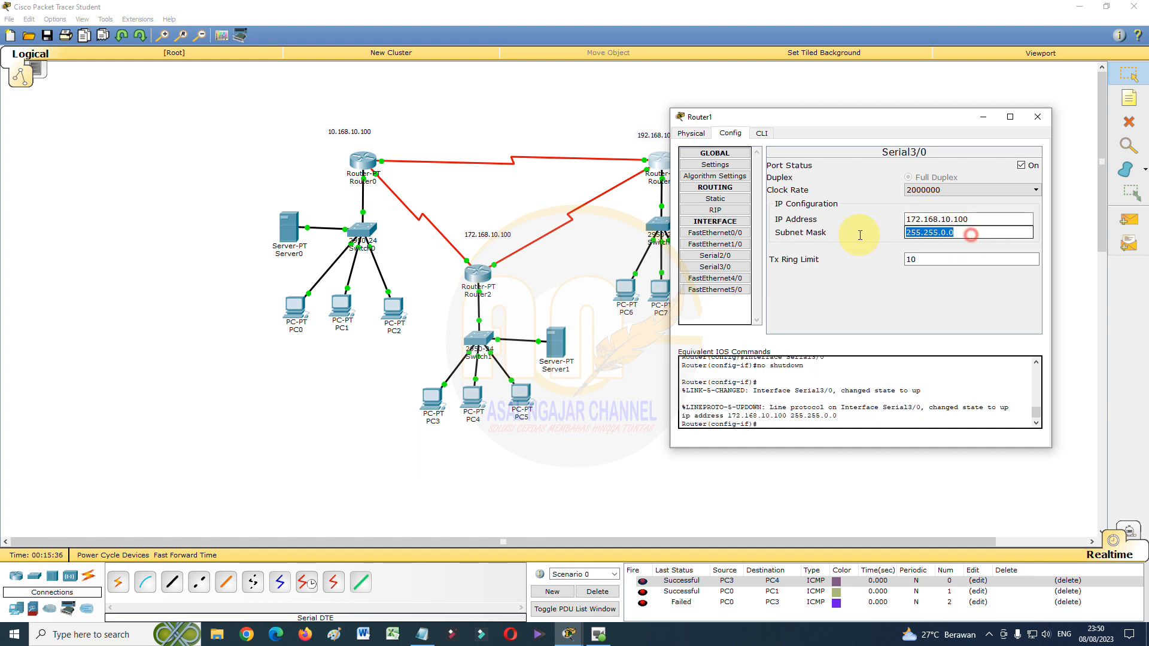
{"action": "left_click_drag", "start_coordinate": [859, 235], "coordinate": [824, 233]}
{"action": "type", "text": "255.255.255.0"}
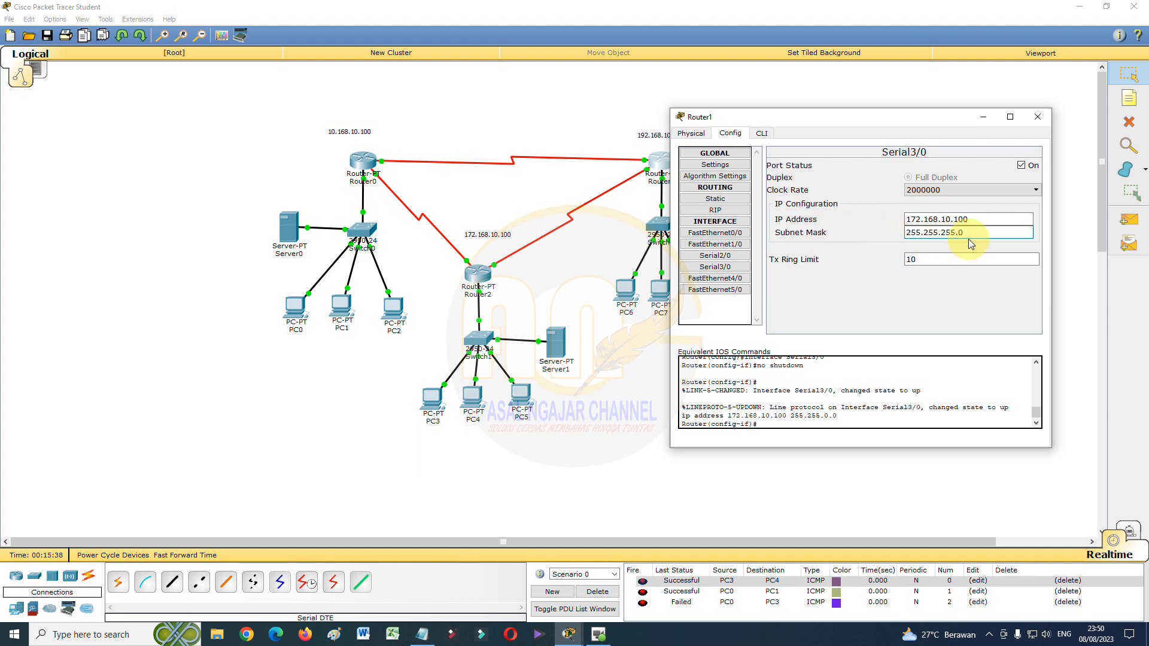
{"action": "left_click", "coordinate": [1038, 119]}
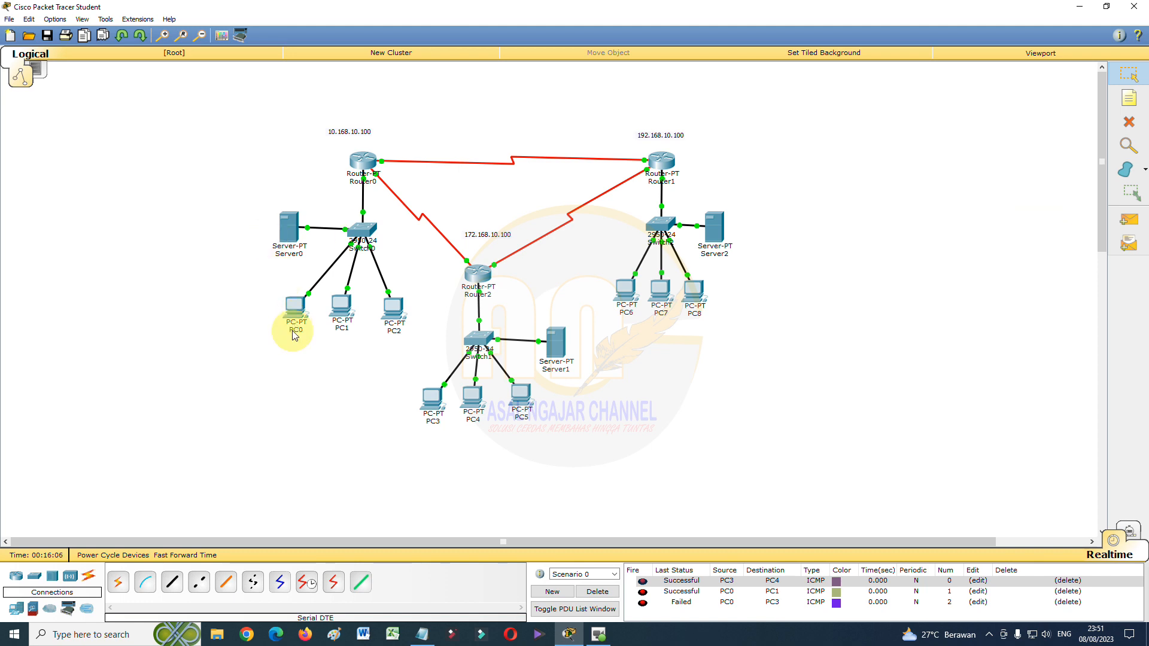
Check the IP address PC8 received by DHCP in its IP configuration, and close its window
{"action": "left_click", "coordinate": [695, 293]}
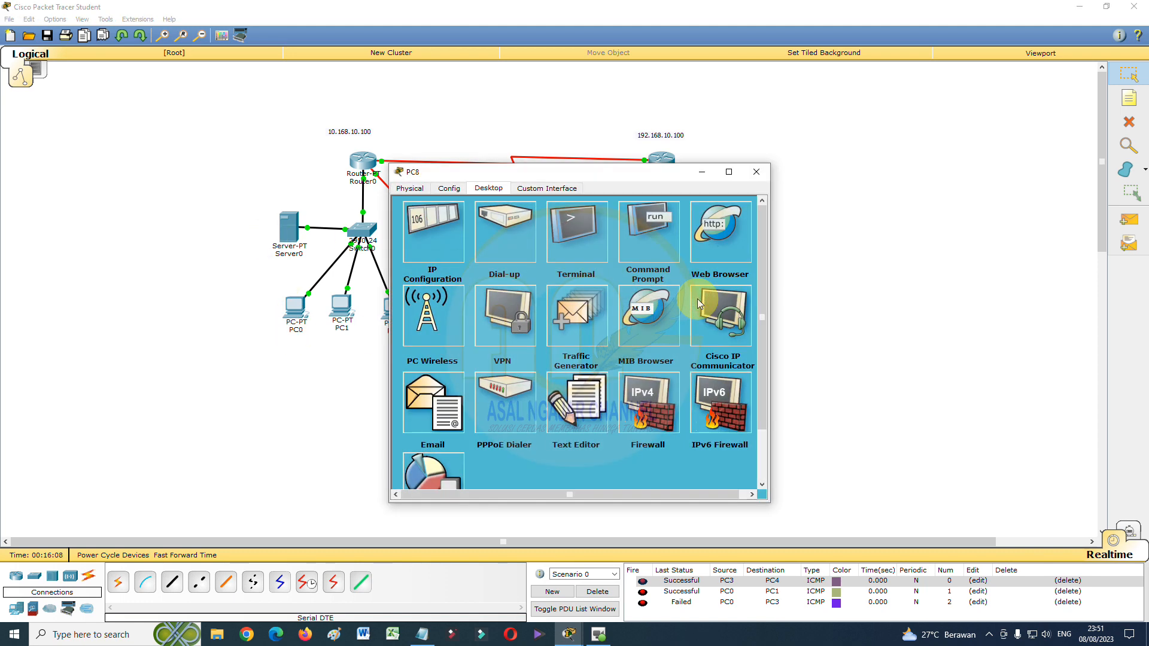
{"action": "left_click", "coordinate": [757, 166]}
{"action": "left_click", "coordinate": [693, 292]}
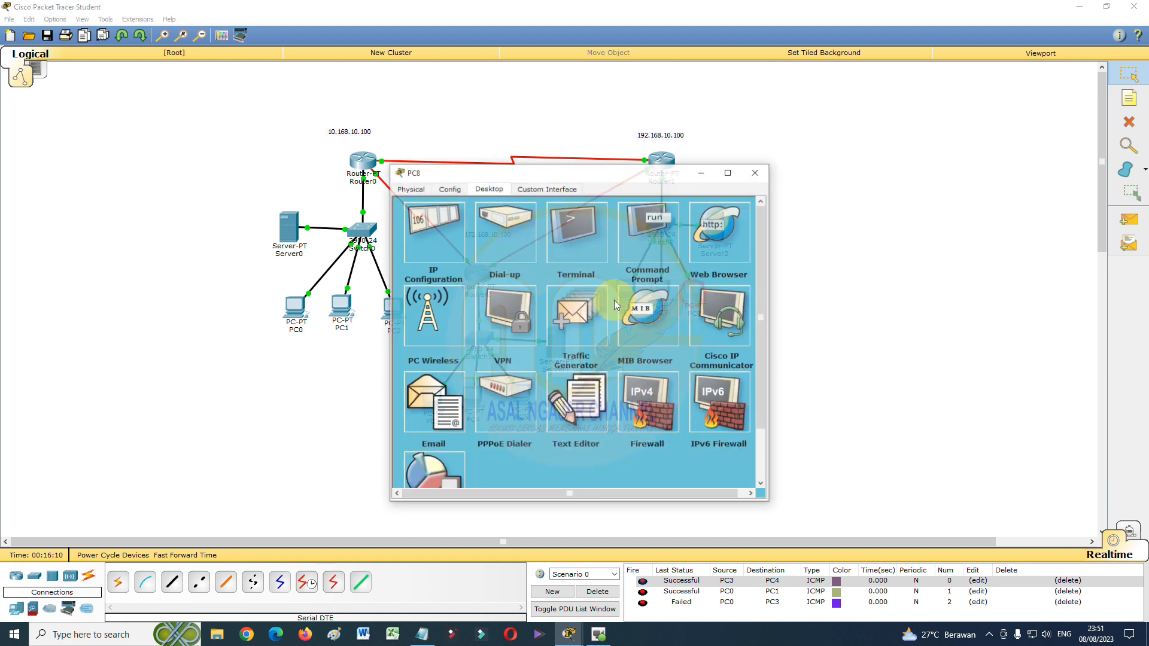
{"action": "left_click", "coordinate": [422, 223]}
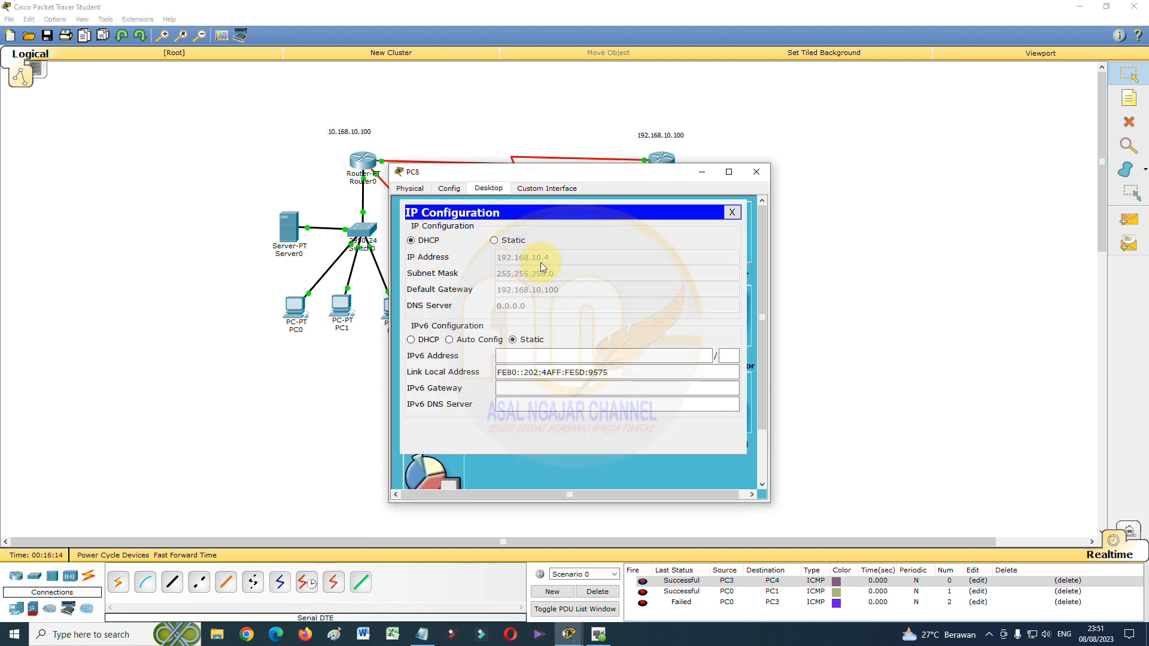
{"action": "left_click", "coordinate": [756, 172]}
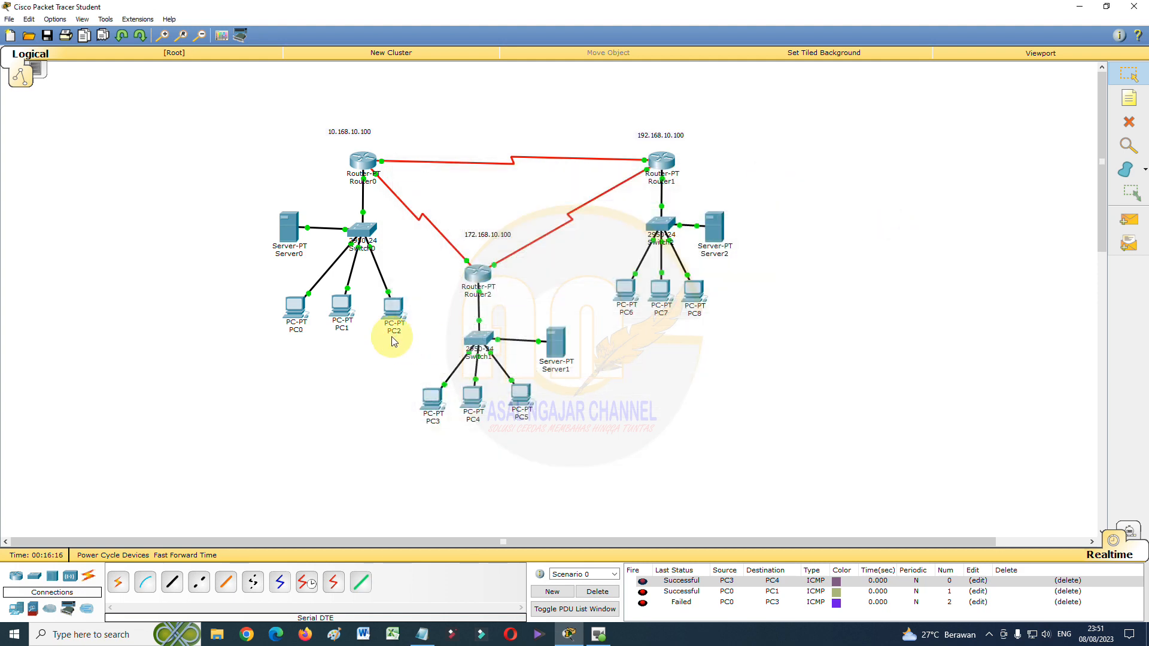
Check PC2's DHCP-assigned address and default gateway in its IP configuration
{"action": "left_click", "coordinate": [392, 316]}
{"action": "left_click", "coordinate": [423, 231]}
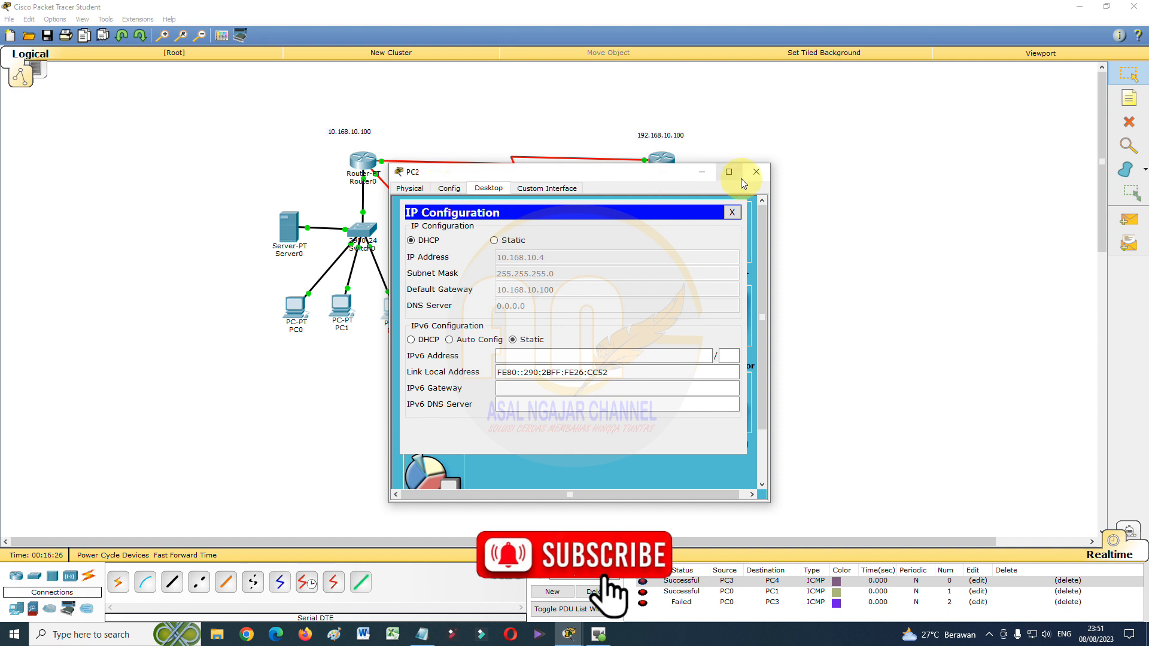
{"action": "left_click", "coordinate": [732, 212]}
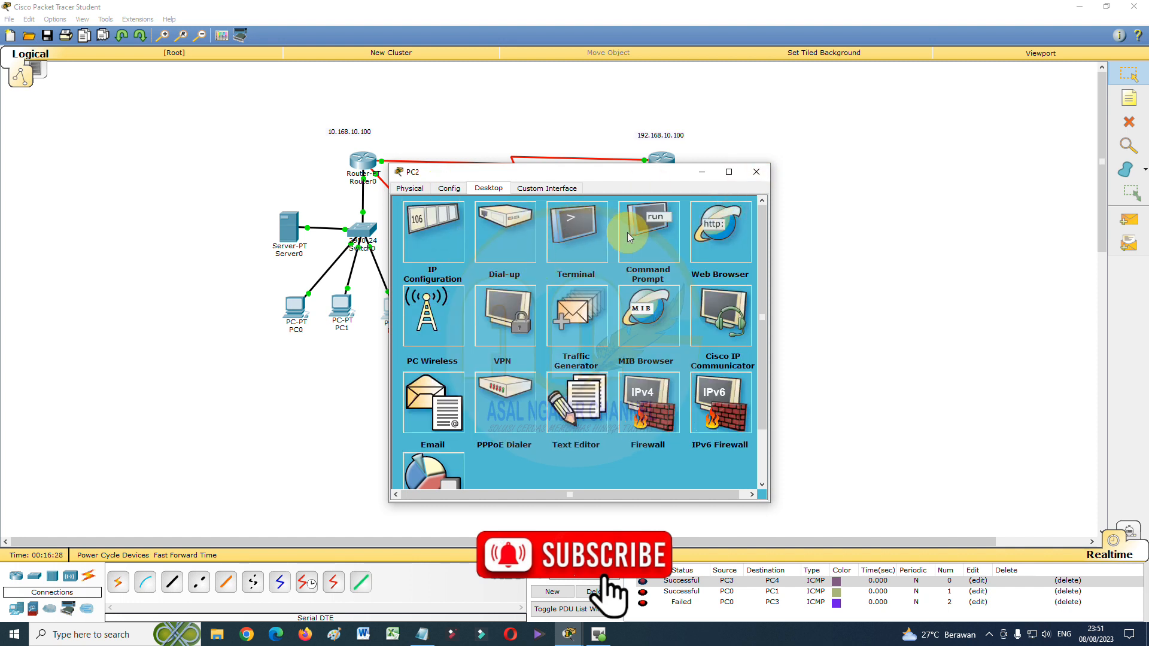
Ping PC8 at 192.168.10.4 from PC2's command prompt
{"action": "left_click", "coordinate": [649, 236]}
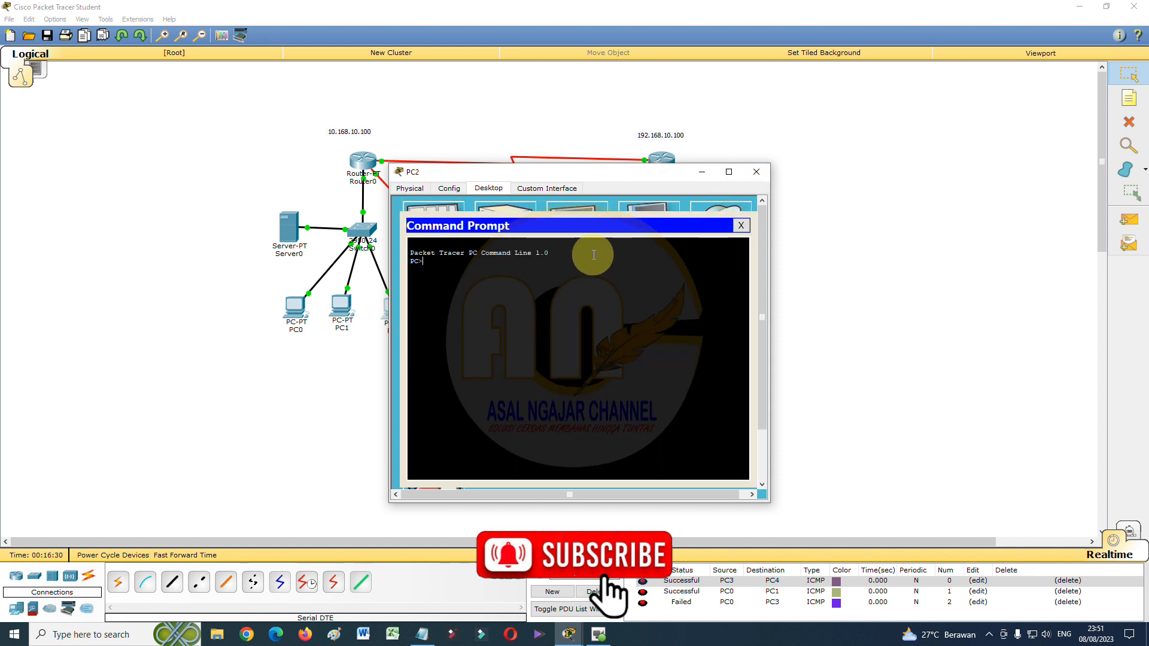
{"action": "type", "text": "ping"}
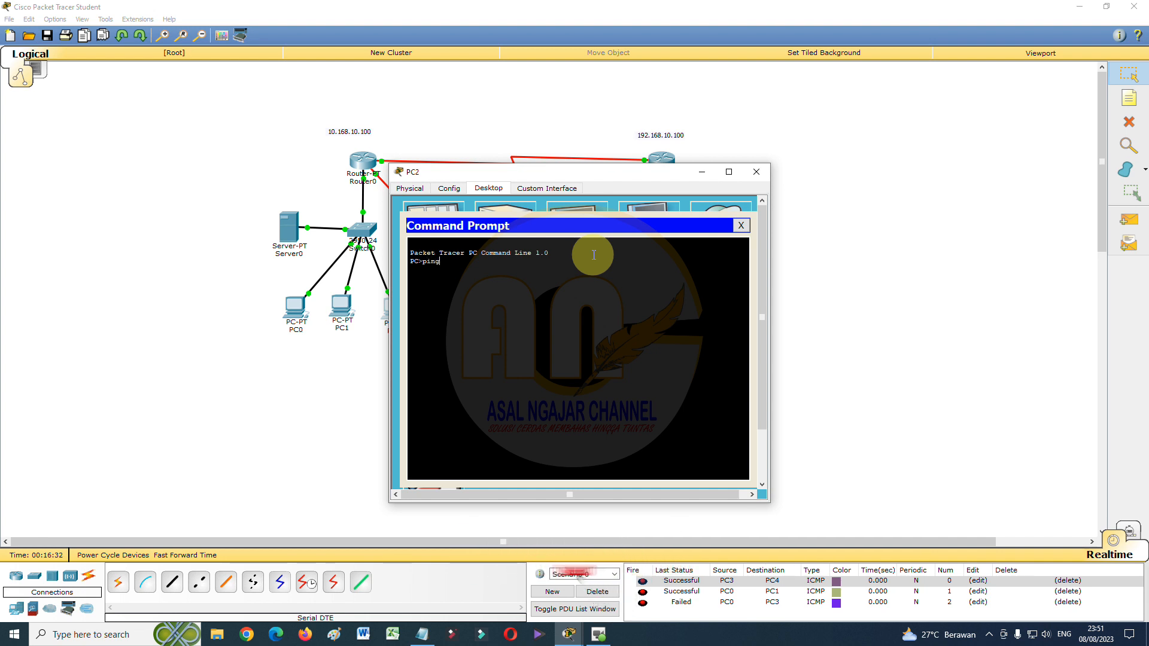
{"action": "type", "text": " 192.168.10.4"}
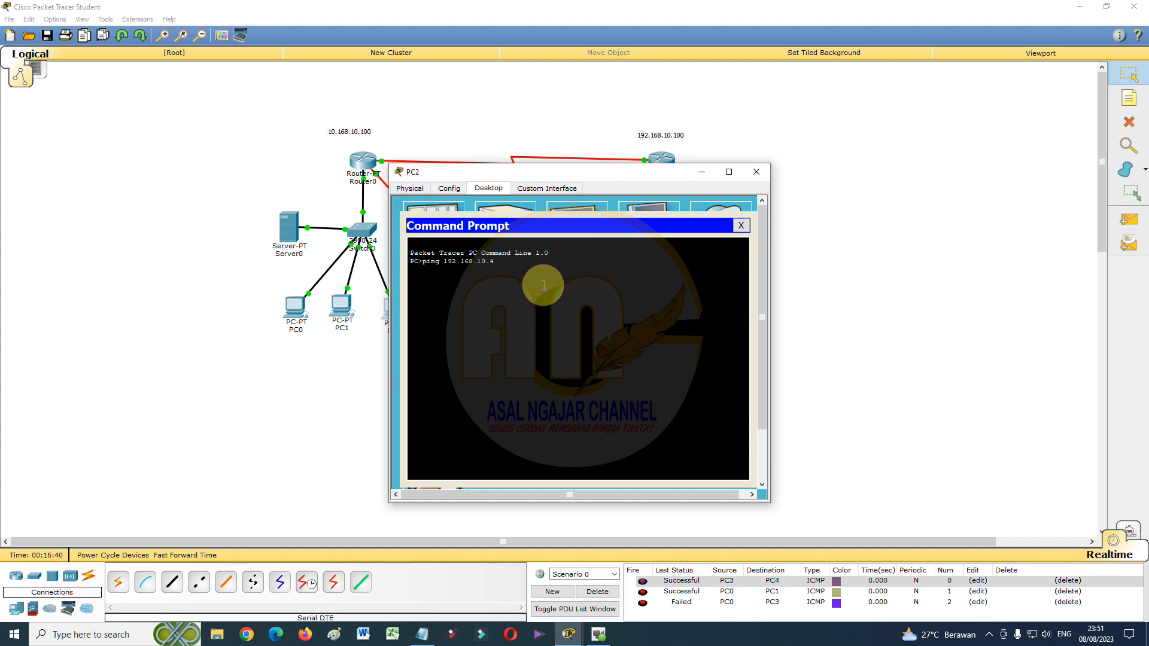
{"action": "key", "text": "Return"}
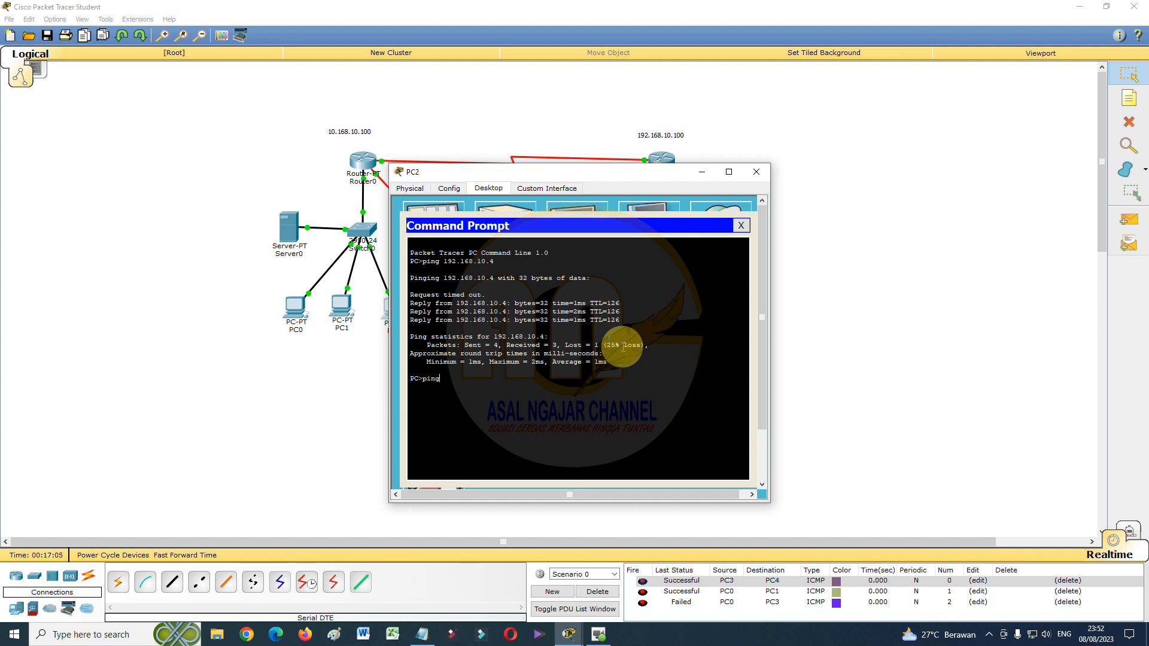
Repeat the ping from PC2 to 192.168.10.4 and close PC2's window
{"action": "type", "text": "192.168.10.4"}
{"action": "key", "text": "Return"}
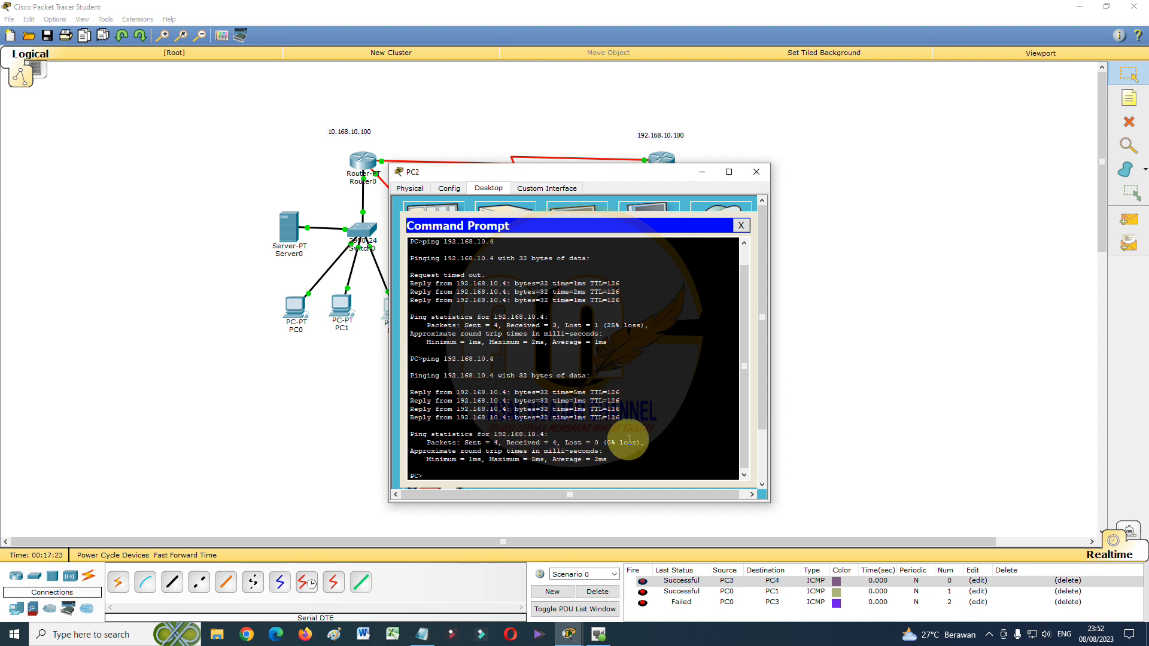
{"action": "left_click", "coordinate": [761, 178]}
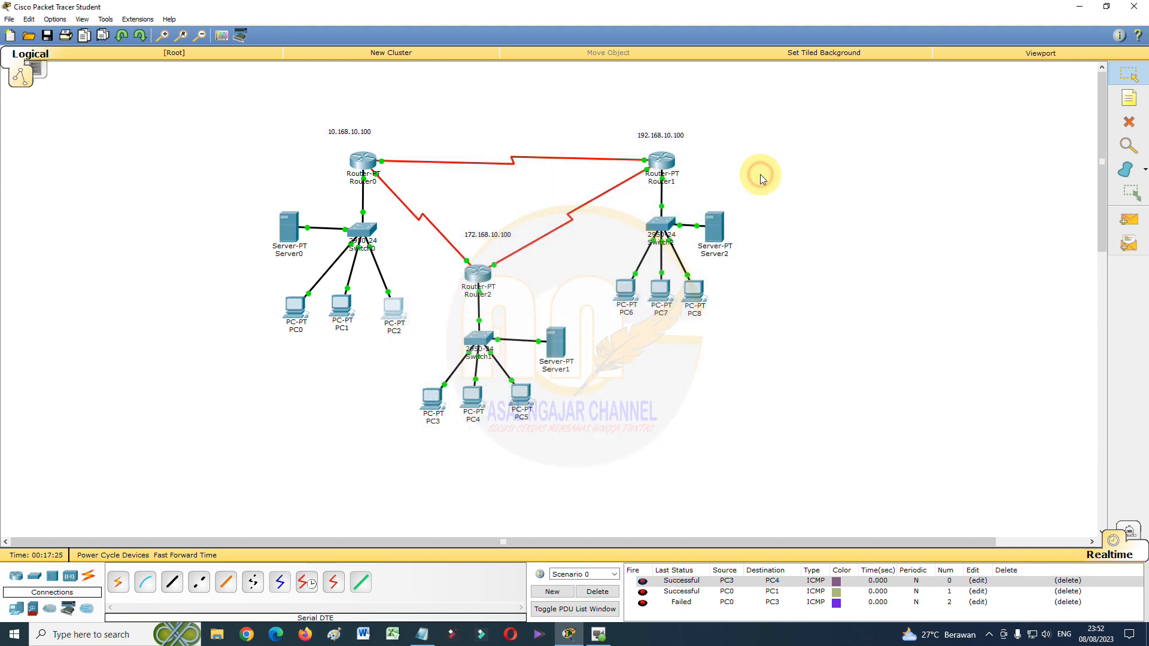
Send a simple PDU from PC2 to PC8 and check its status in the PDU list
{"action": "left_click", "coordinate": [1129, 220]}
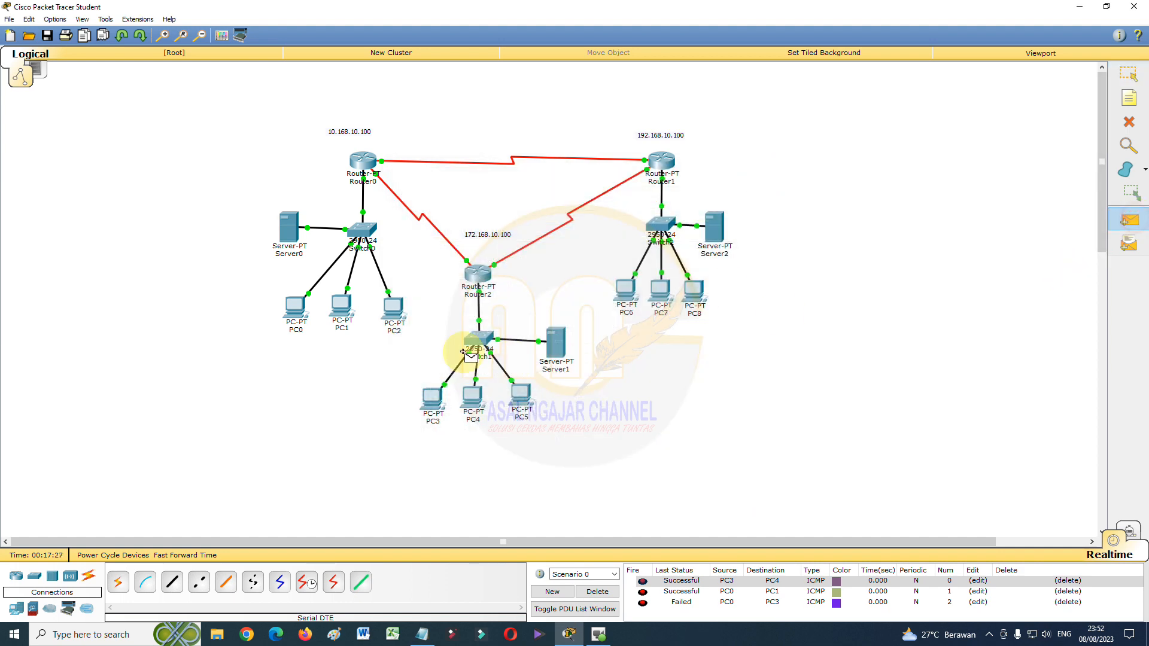
{"action": "left_click", "coordinate": [392, 308]}
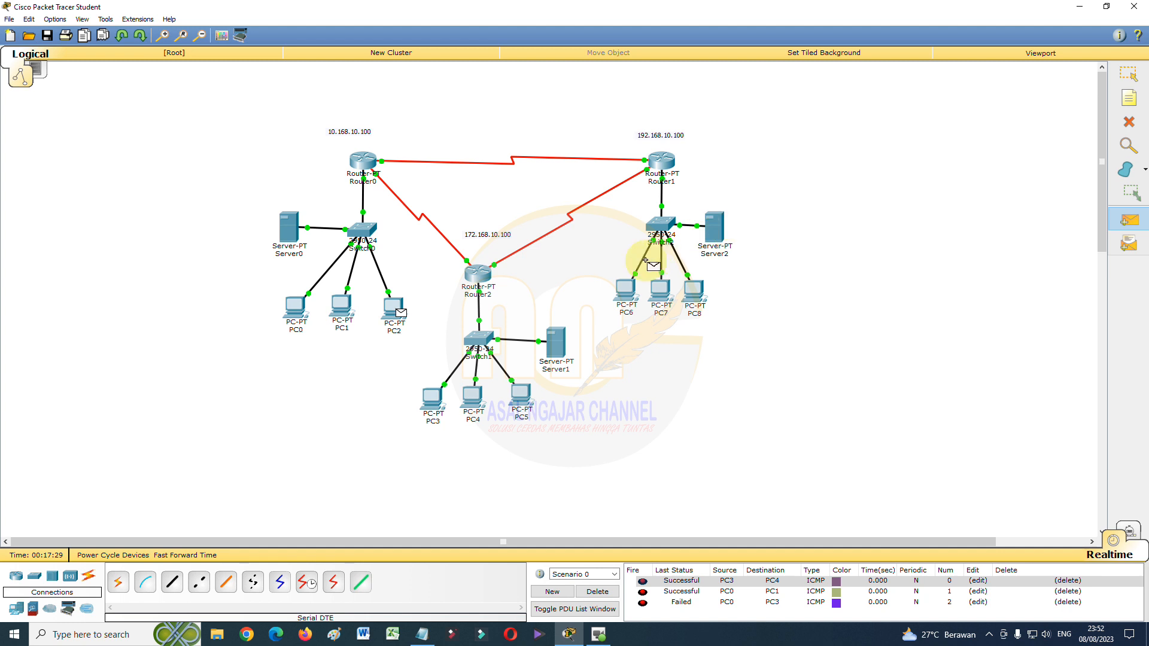
{"action": "left_click", "coordinate": [695, 297]}
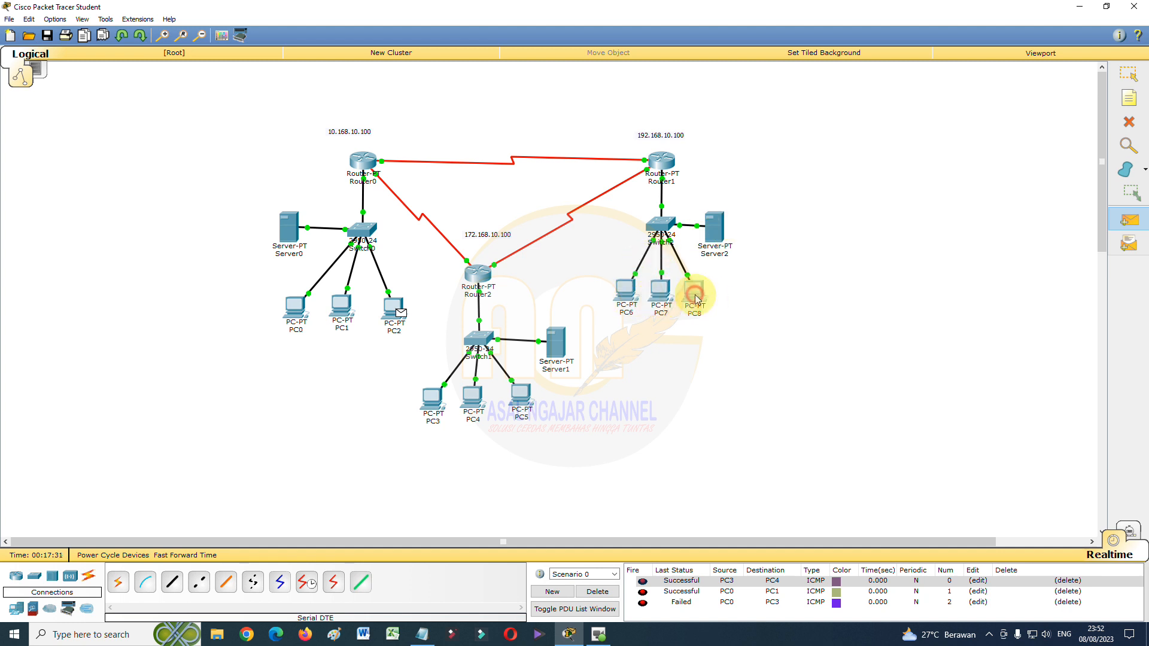
{"action": "left_click", "coordinate": [682, 617]}
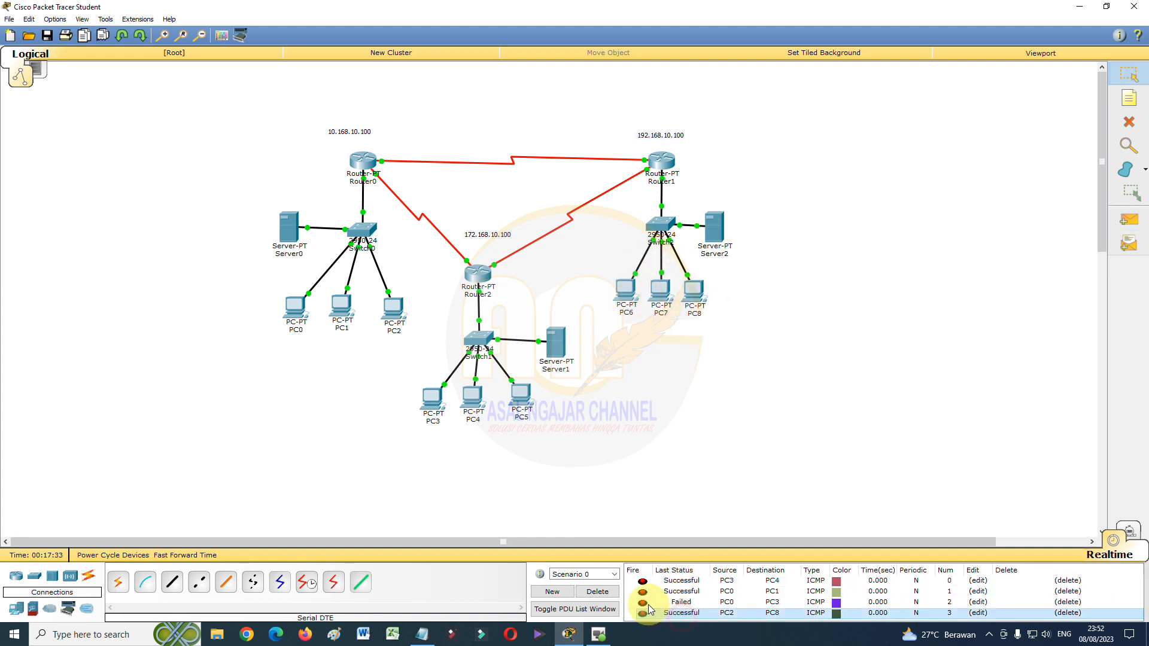
Delete the scenario's existing PDUs and send a fresh simple PDU from PC2 to PC8, checking its status
{"action": "left_click", "coordinate": [597, 591]}
{"action": "left_click", "coordinate": [1128, 220]}
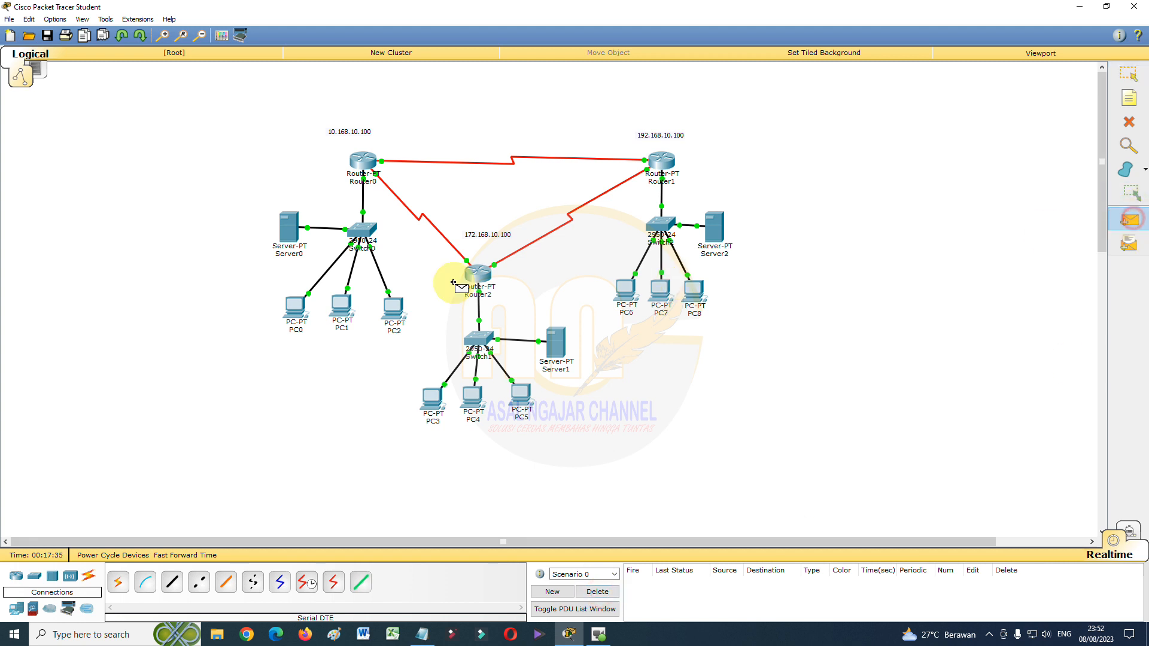
{"action": "left_click", "coordinate": [393, 309]}
{"action": "left_click", "coordinate": [693, 292]}
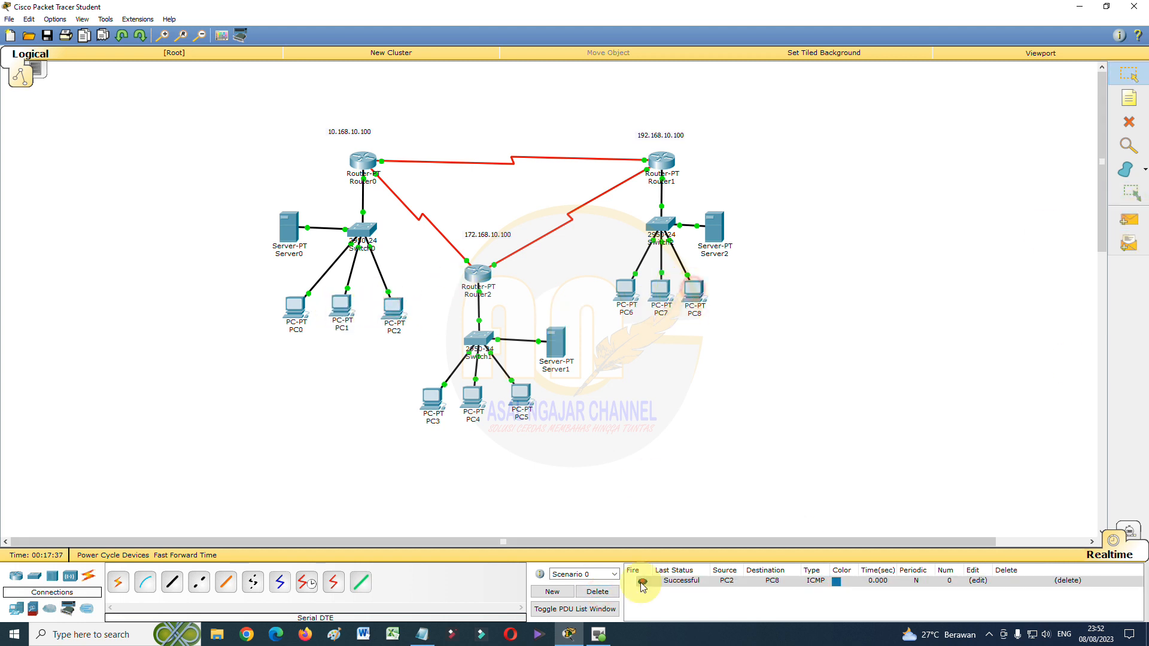
{"action": "left_click", "coordinate": [682, 585]}
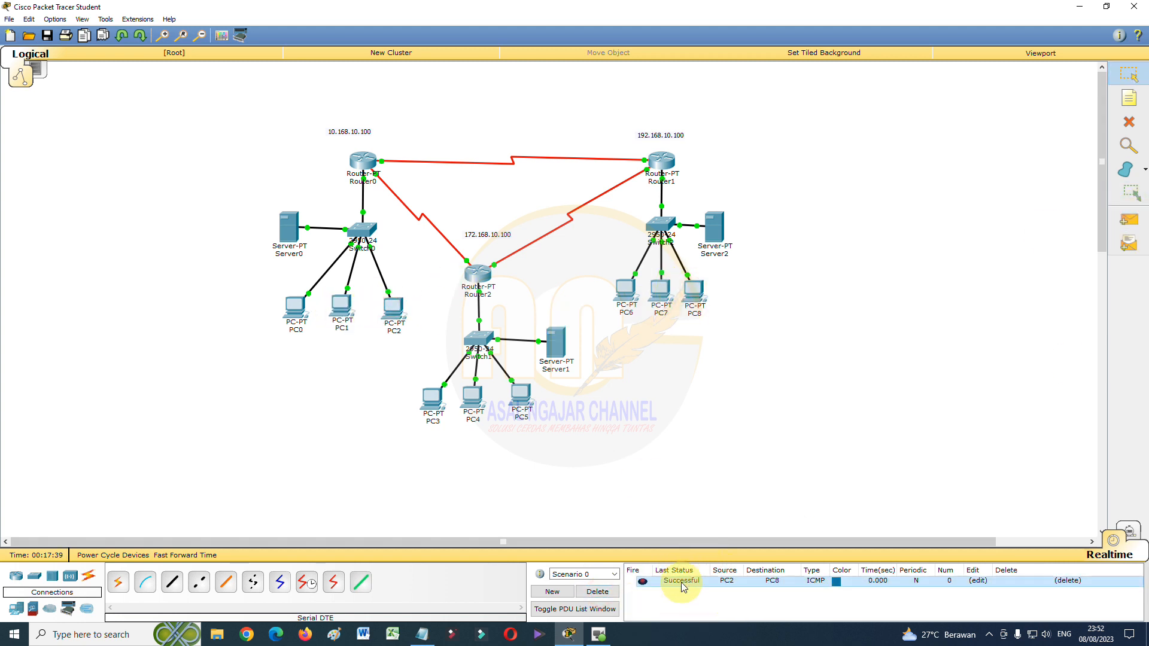
Shift Router0 and Switch0 slightly to the left in the topology, keeping them vertically aligned
{"action": "left_click", "coordinate": [712, 453]}
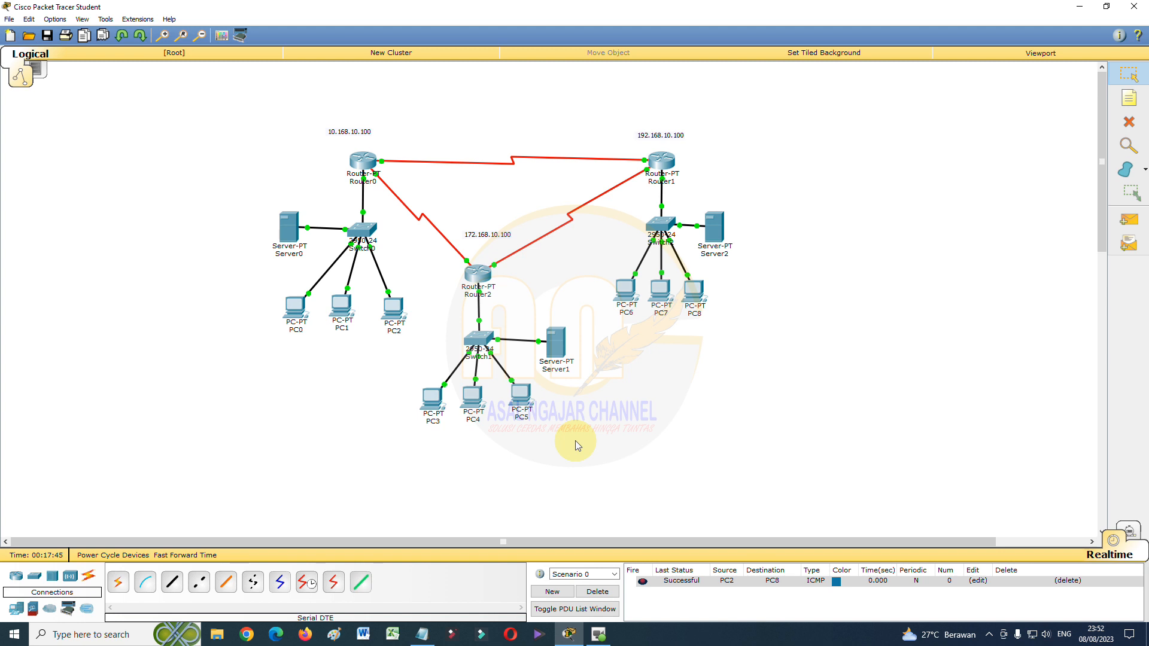
{"action": "left_click_drag", "start_coordinate": [356, 166], "coordinate": [345, 165]}
{"action": "left_click_drag", "start_coordinate": [361, 234], "coordinate": [352, 227]}
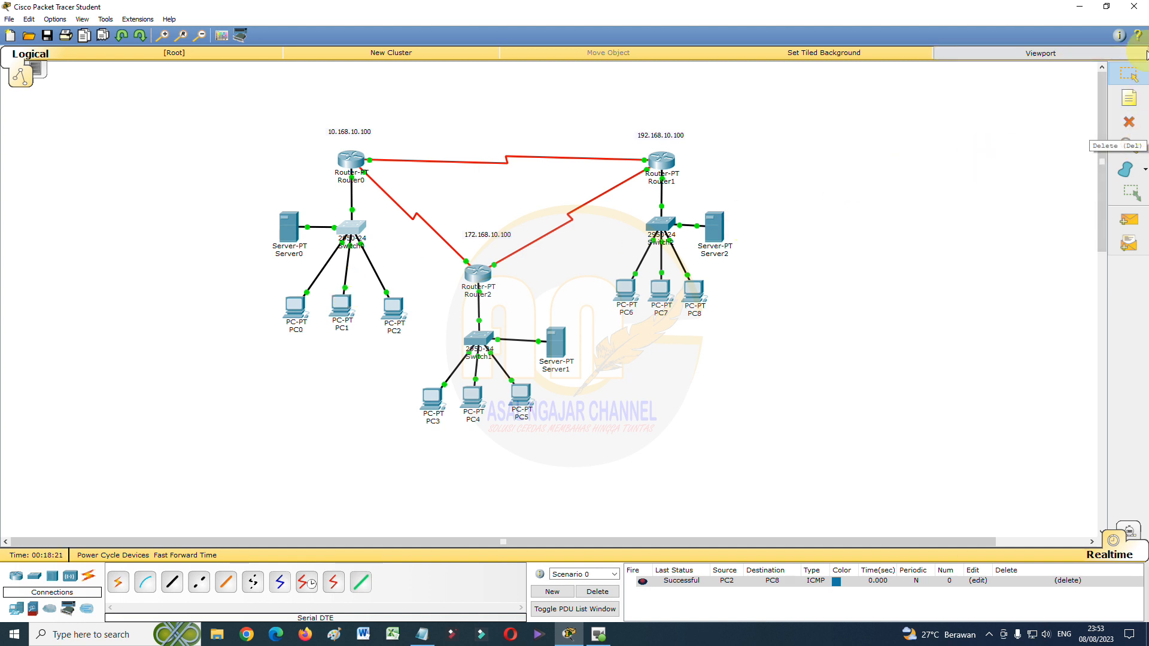
Exit the program
{"action": "left_click", "coordinate": [1134, 6]}
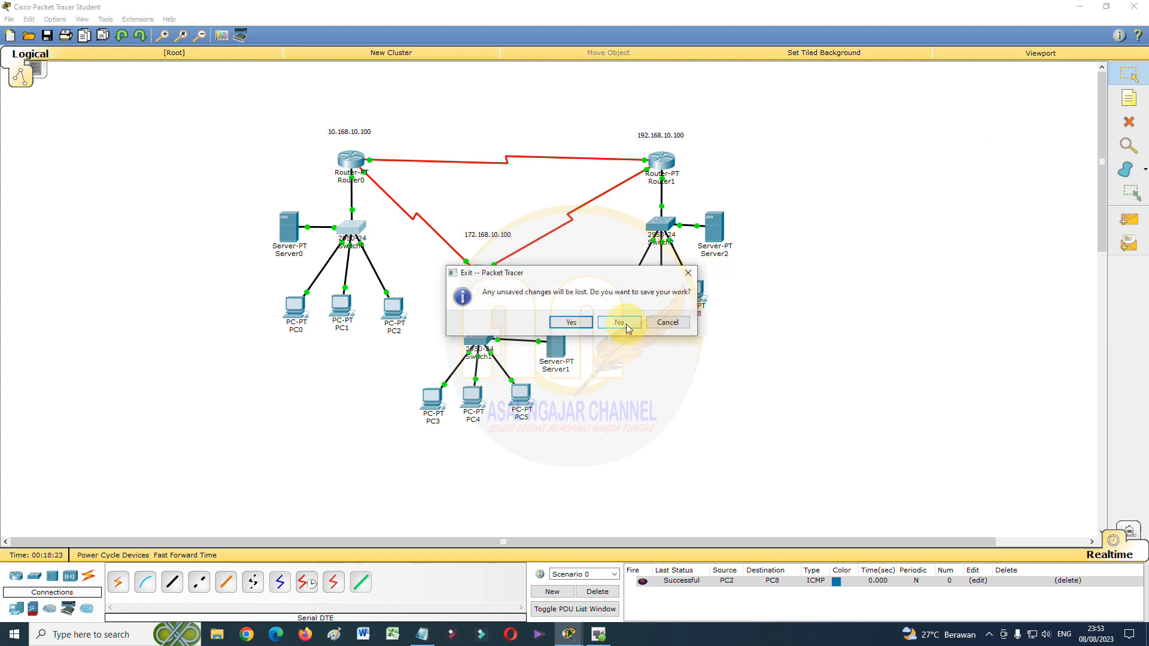